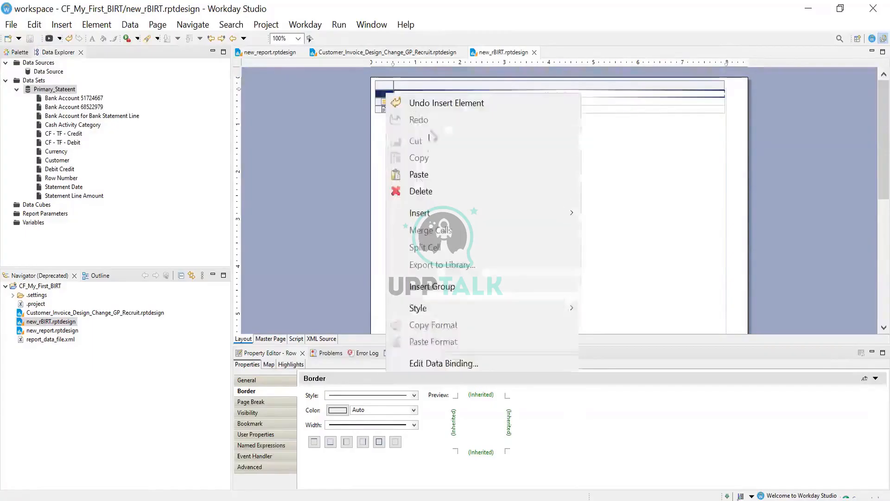
Delete the empty table with its header, detail and footer rows from the report layout
{"action": "left_click", "coordinate": [432, 196]}
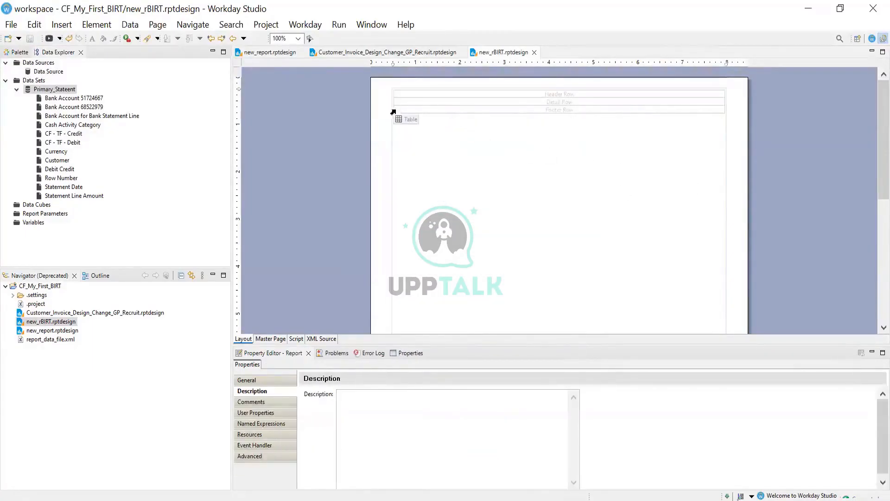
{"action": "left_click", "coordinate": [400, 121]}
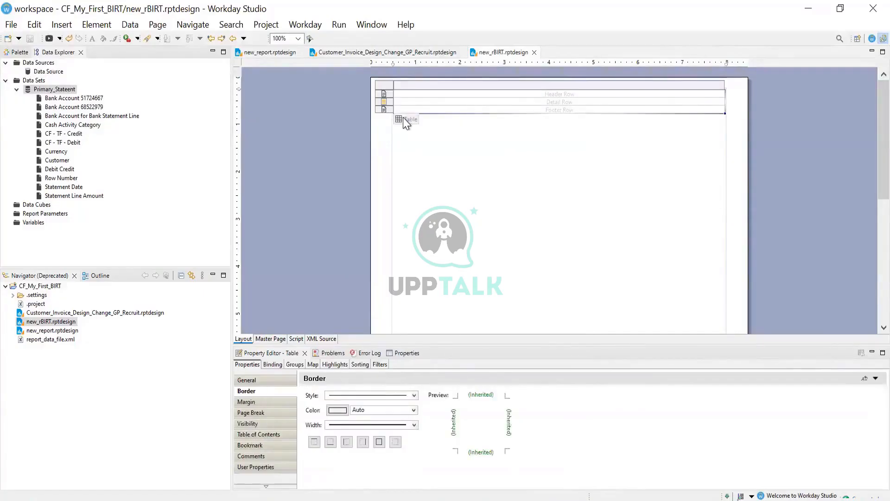
{"action": "right_click", "coordinate": [402, 118]}
{"action": "left_click", "coordinate": [438, 215]}
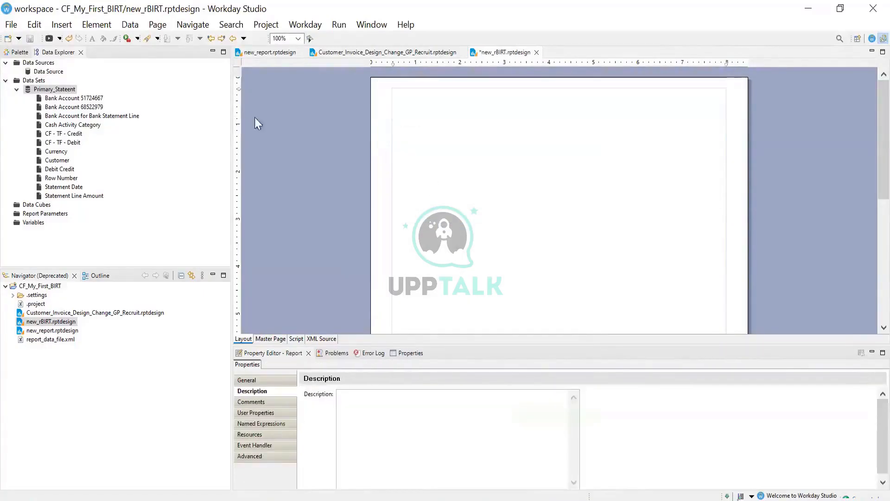
Insert the Primary_Stateent data set into the blank report layout as a table, binding all of its columns
{"action": "left_click_drag", "start_coordinate": [62, 92], "coordinate": [462, 168]}
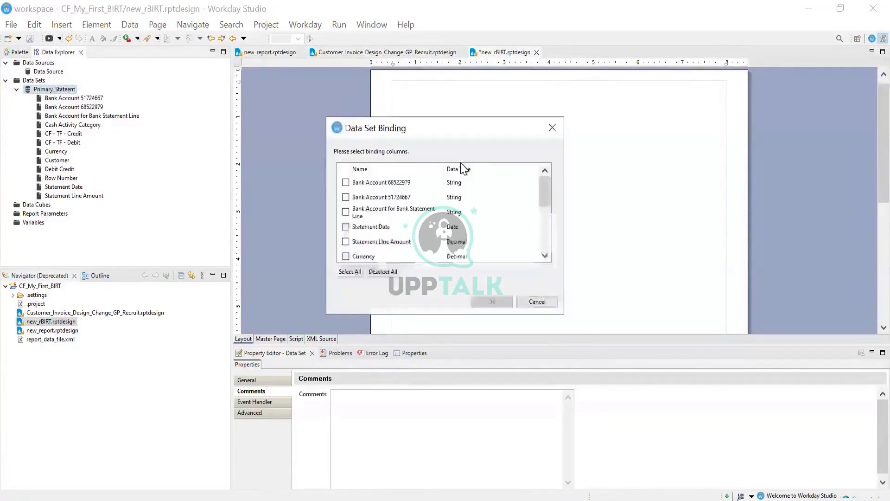
{"action": "left_click", "coordinate": [353, 271]}
{"action": "left_click", "coordinate": [483, 296]}
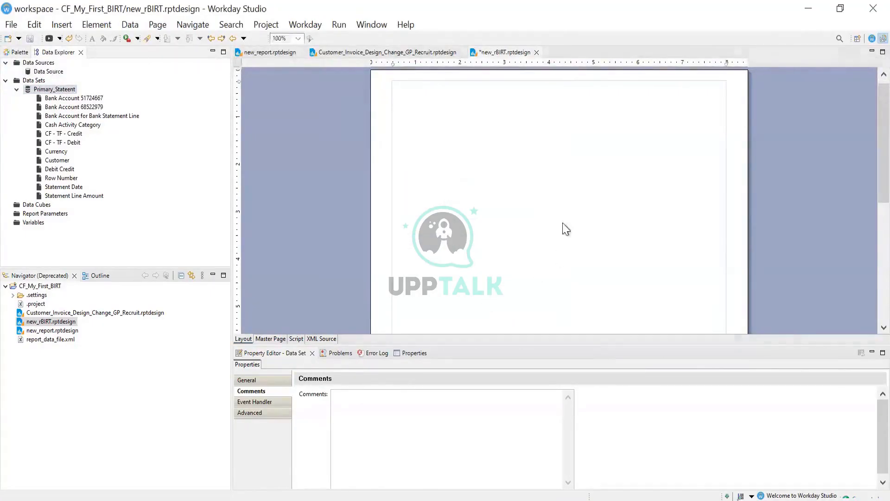
{"action": "left_click", "coordinate": [524, 208]}
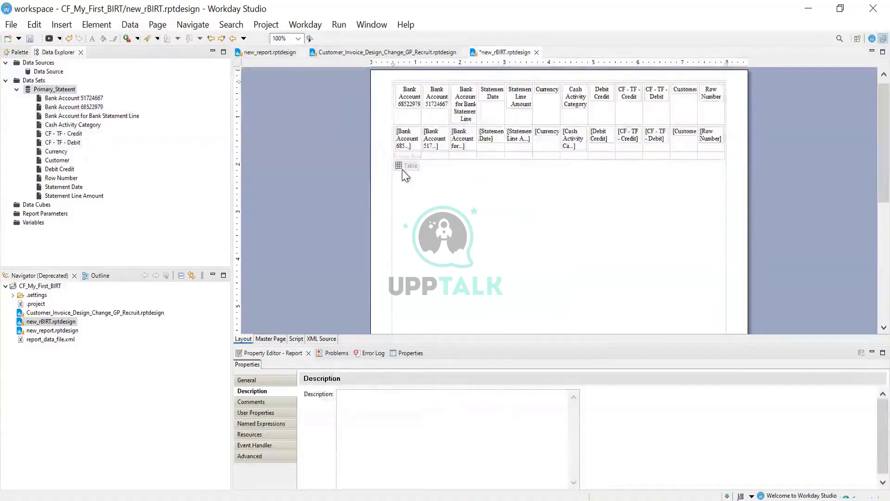
Shorten the first column's header label to "Bank Account" by removing the account number
{"action": "left_click", "coordinate": [397, 110]}
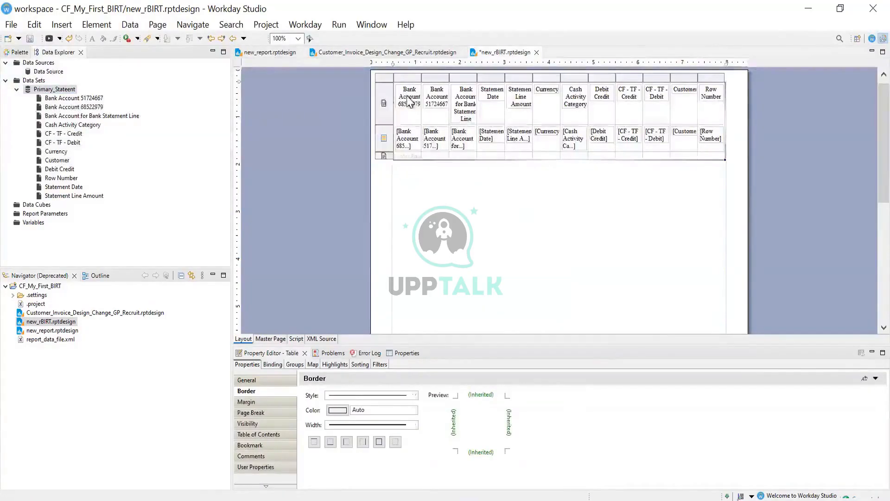
{"action": "left_click", "coordinate": [407, 96]}
{"action": "double_click", "coordinate": [407, 96]}
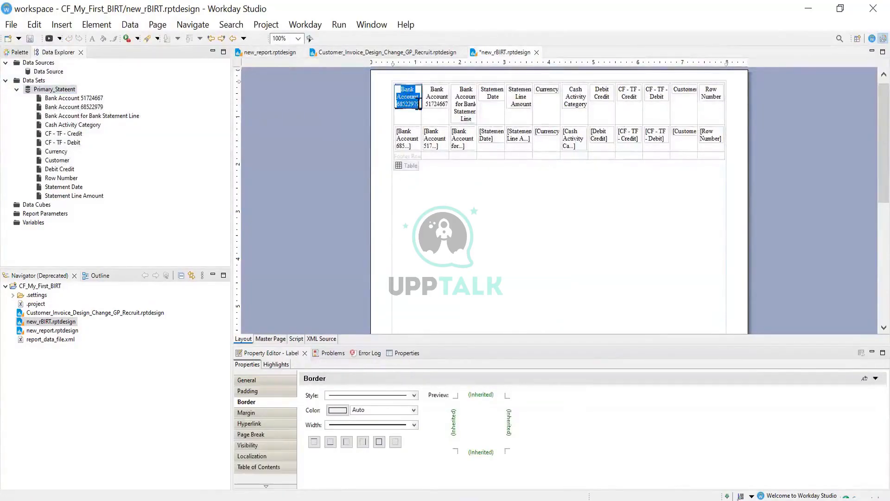
{"action": "left_click", "coordinate": [419, 104]}
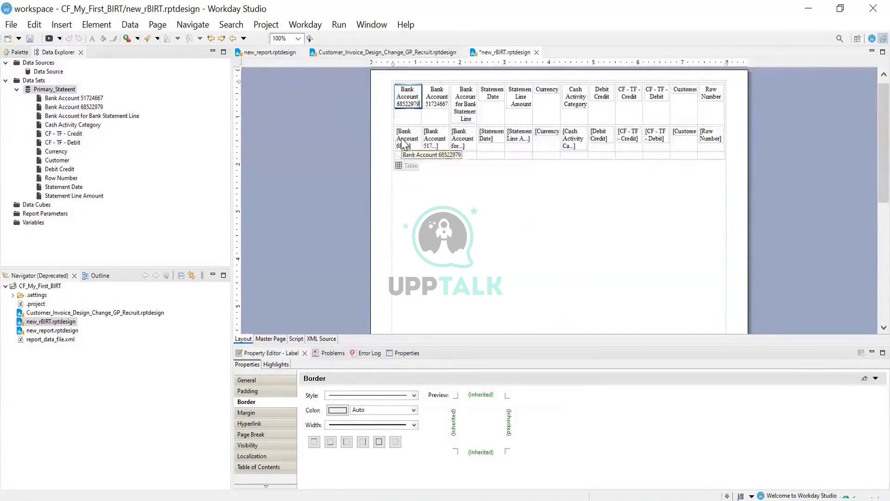
{"action": "key", "text": "BackSpace"}
{"action": "key", "text": "BackSpace"}
{"action": "key", "text": "BackSpace"}
{"action": "key", "text": "BackSpace"}
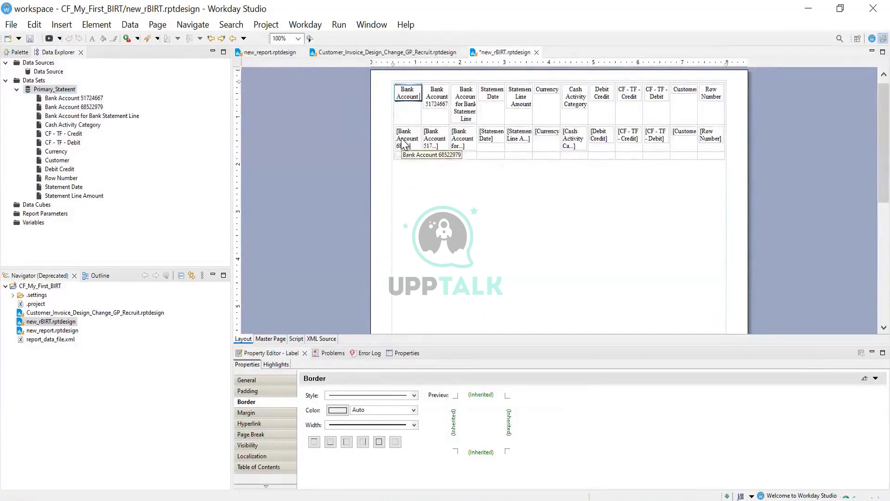
Remove the account number from the second column's header label, leaving "Bank Account"
{"action": "left_click", "coordinate": [434, 95]}
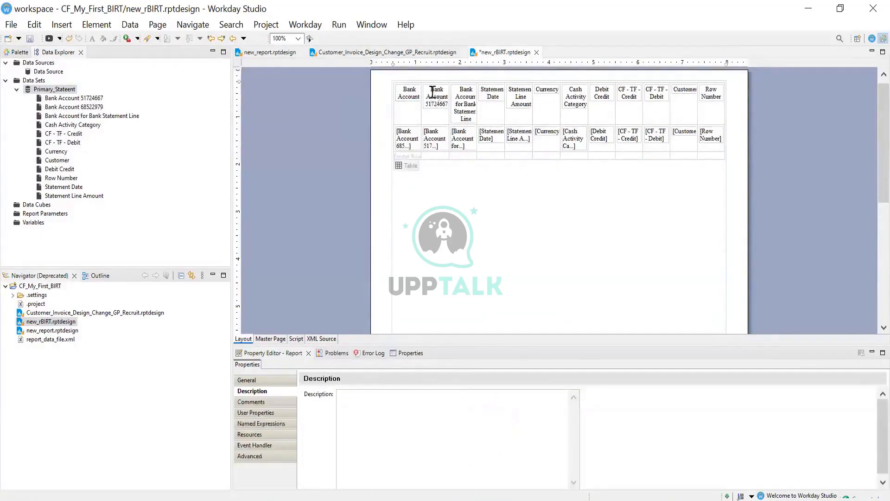
{"action": "double_click", "coordinate": [433, 93]}
{"action": "left_click", "coordinate": [447, 104]}
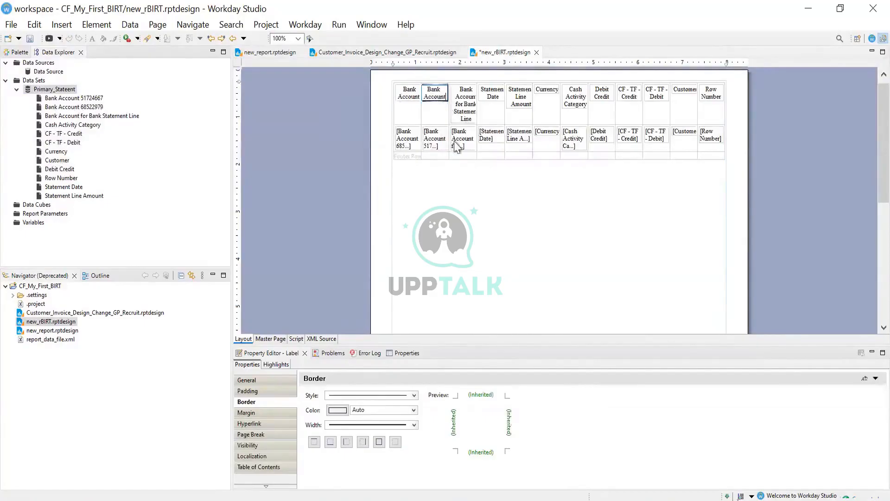
Shorten the third column's header label to "Bank Statement Line"
{"action": "left_click", "coordinate": [461, 111]}
{"action": "double_click", "coordinate": [461, 111]}
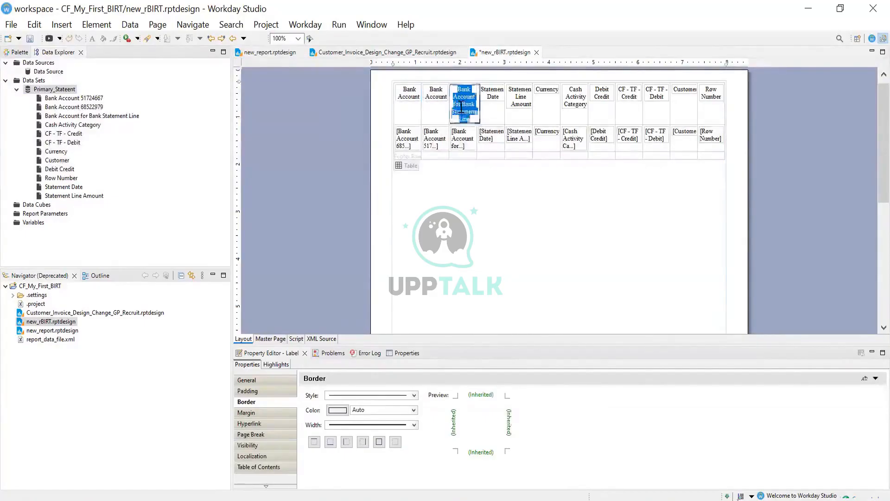
{"action": "left_click", "coordinate": [467, 103]}
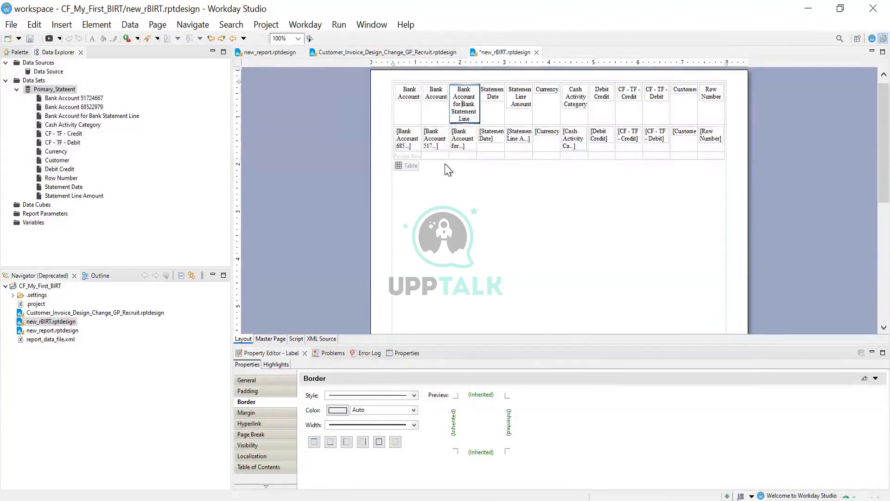
{"action": "key", "text": "BackSpace"}
{"action": "key", "text": "BackSpace"}
{"action": "key", "text": "BackSpace"}
{"action": "key", "text": "BackSpace"}
{"action": "key", "text": "BackSpace"}
{"action": "key", "text": "BackSpace"}
{"action": "key", "text": "BackSpace"}
{"action": "key", "text": "BackSpace"}
{"action": "key", "text": "BackSpace"}
{"action": "key", "text": "BackSpace"}
{"action": "key", "text": "BackSpace"}
{"action": "key", "text": "BackSpace"}
{"action": "key", "text": "BackSpace"}
{"action": "key", "text": "BackSpace"}
{"action": "key", "text": "BackSpace"}
{"action": "key", "text": "BackSpace"}
{"action": "key", "text": "BackSpace"}
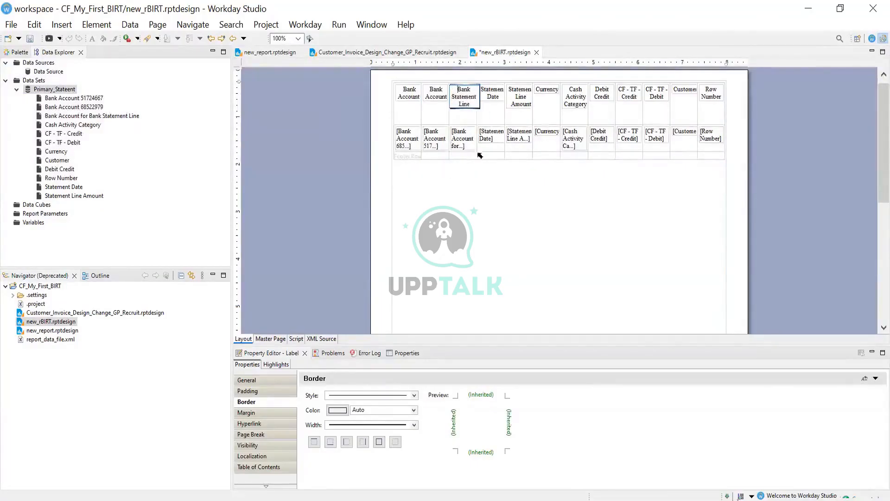
{"action": "left_click", "coordinate": [546, 106]}
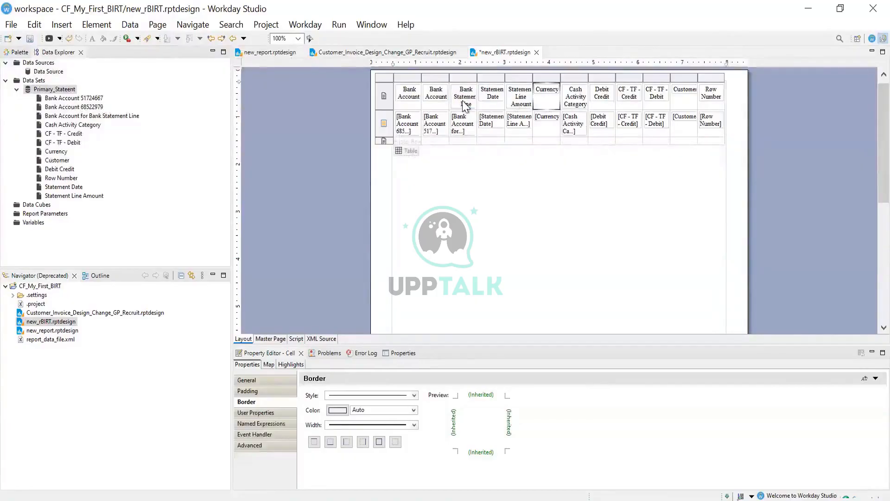
{"action": "left_click", "coordinate": [402, 98]}
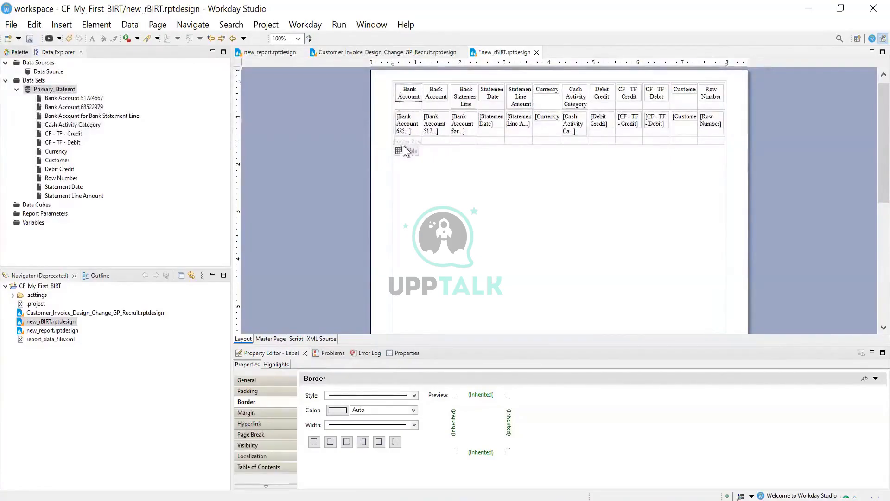
{"action": "left_click", "coordinate": [406, 152]}
{"action": "left_click", "coordinate": [387, 95]}
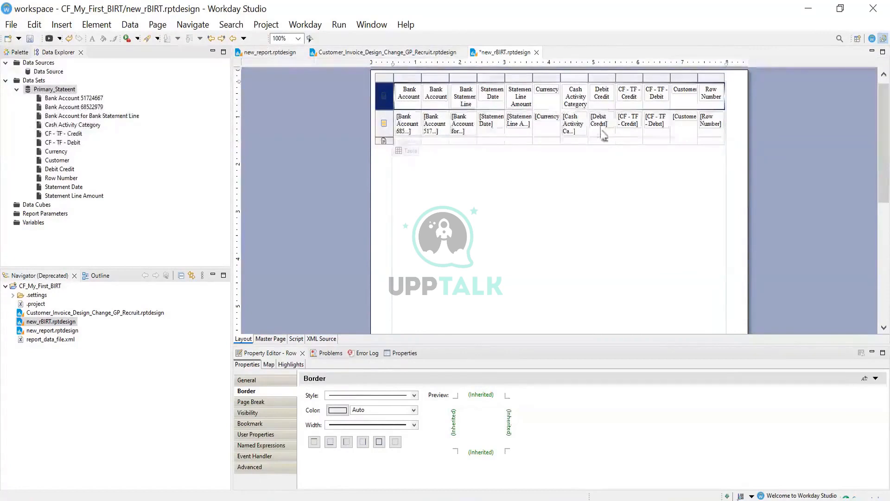
{"action": "double_click", "coordinate": [608, 96]}
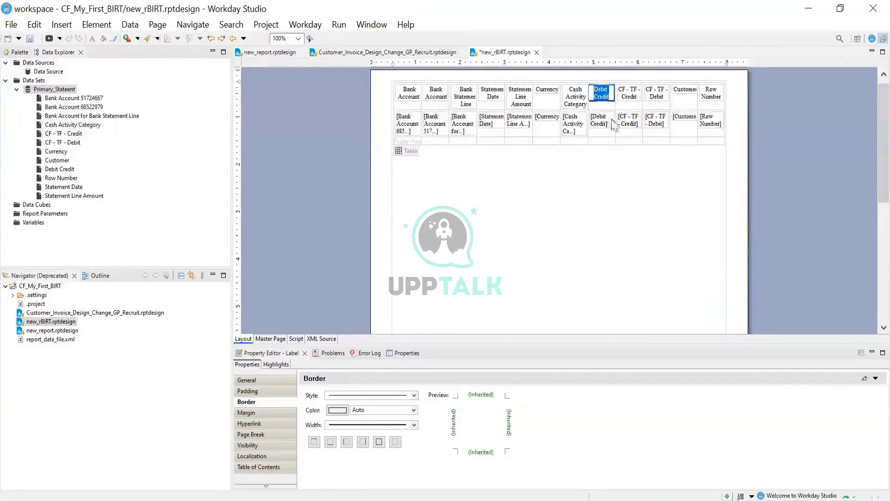
Rename the "CF - TF - Credit" column header label as "Credit ?"
{"action": "left_click", "coordinate": [633, 97]}
{"action": "double_click", "coordinate": [631, 92]}
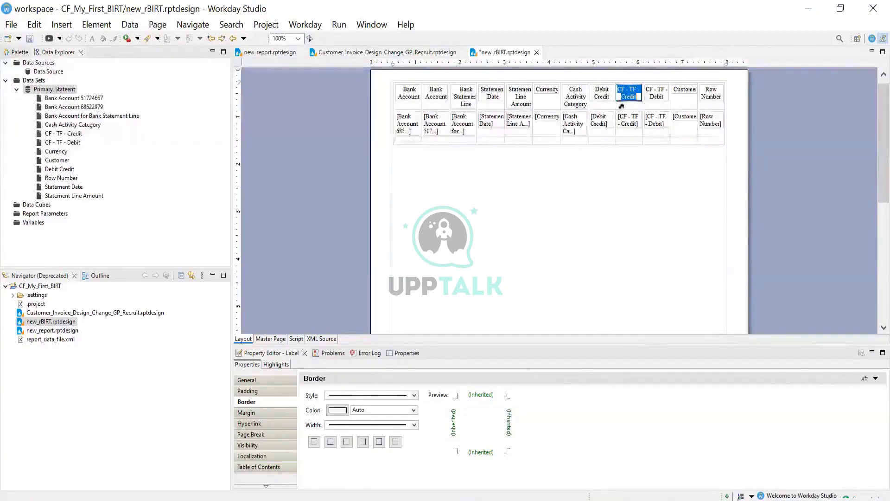
{"action": "left_click", "coordinate": [642, 92]}
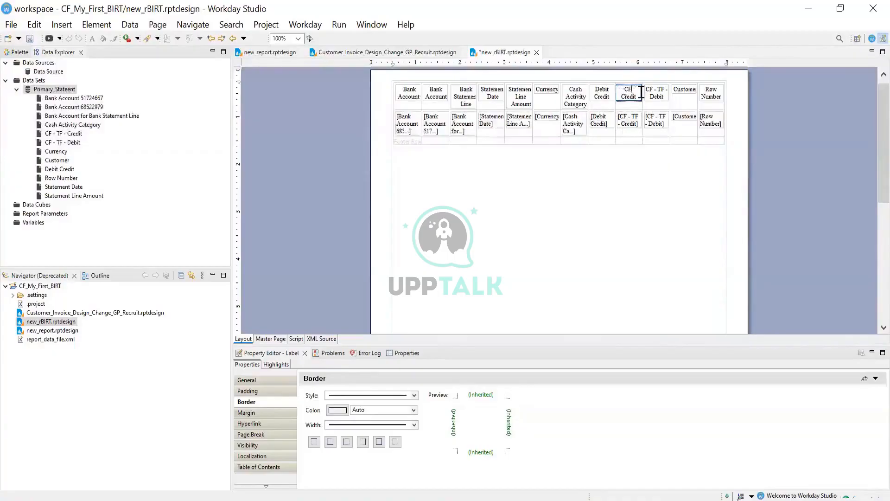
{"action": "key", "text": "BackSpace"}
{"action": "key", "text": "BackSpace"}
{"action": "left_click", "coordinate": [611, 203]}
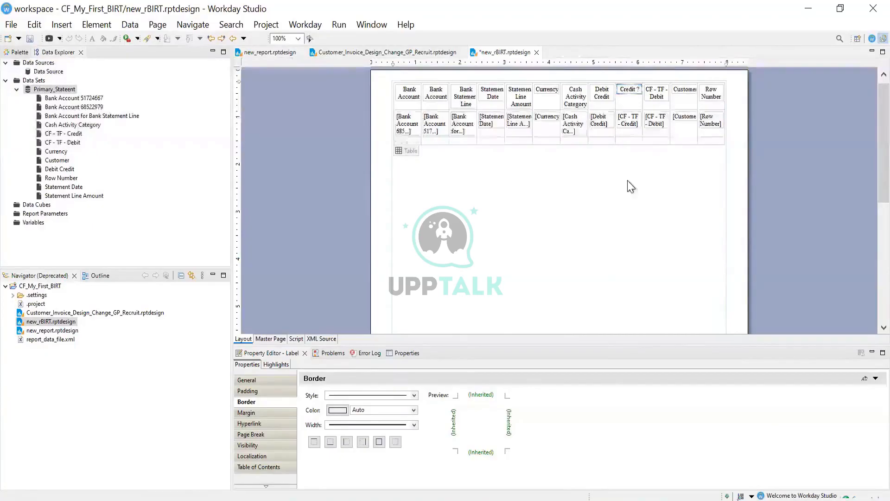
Rename the "CF - TF - Debit" column header label as "Debit ?"
{"action": "double_click", "coordinate": [661, 101]}
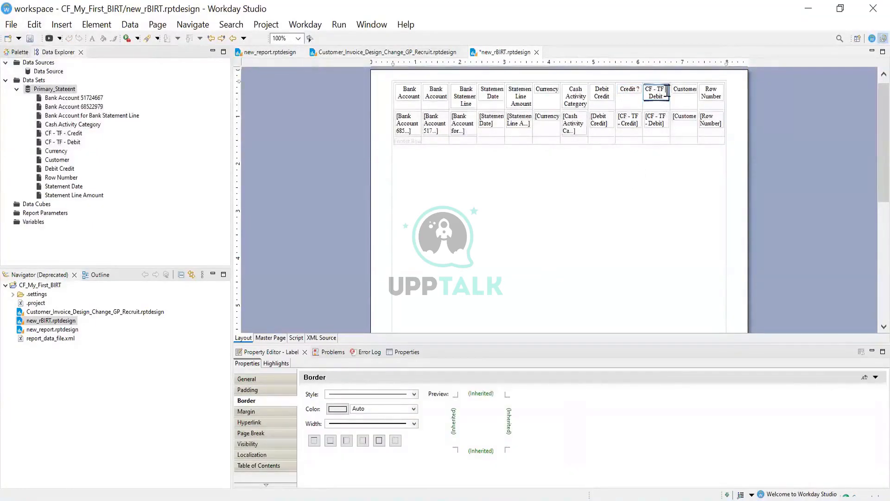
{"action": "key", "text": "BackSpace"}
{"action": "key", "text": "BackSpace"}
{"action": "key", "text": "BackSpace"}
{"action": "key", "text": "BackSpace"}
{"action": "key", "text": "BackSpace"}
{"action": "key", "text": "BackSpace"}
{"action": "key", "text": "BackSpace"}
{"action": "key", "text": "BackSpace"}
{"action": "key", "text": "BackSpace"}
{"action": "key", "text": "BackSpace"}
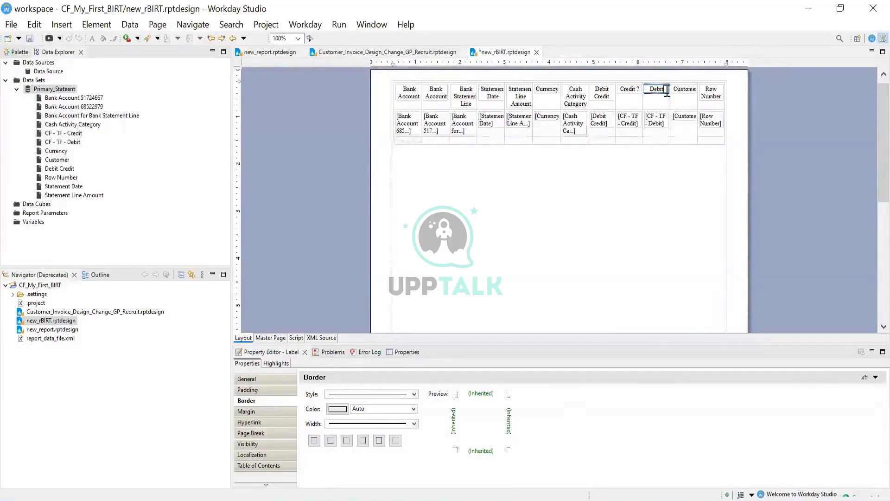
{"action": "left_click", "coordinate": [650, 174]}
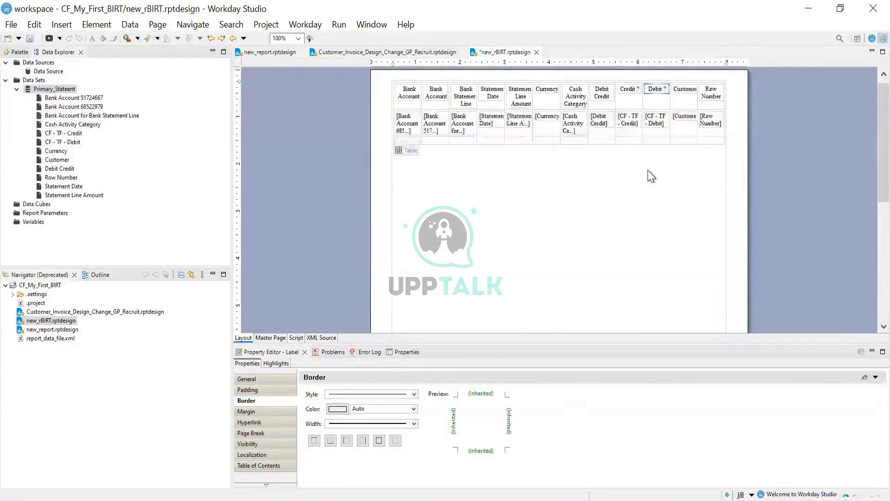
Set the display name in the first detail field's data binding to "Bank Account"
{"action": "left_click", "coordinate": [454, 134]}
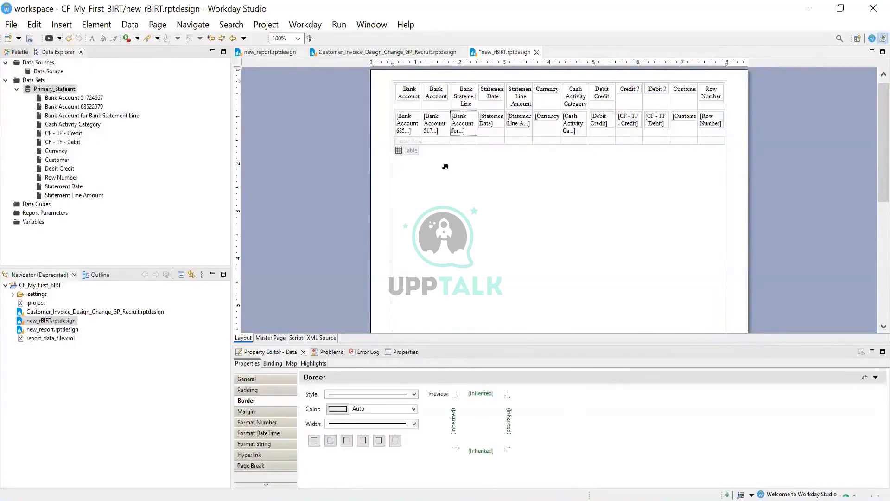
{"action": "double_click", "coordinate": [404, 123]}
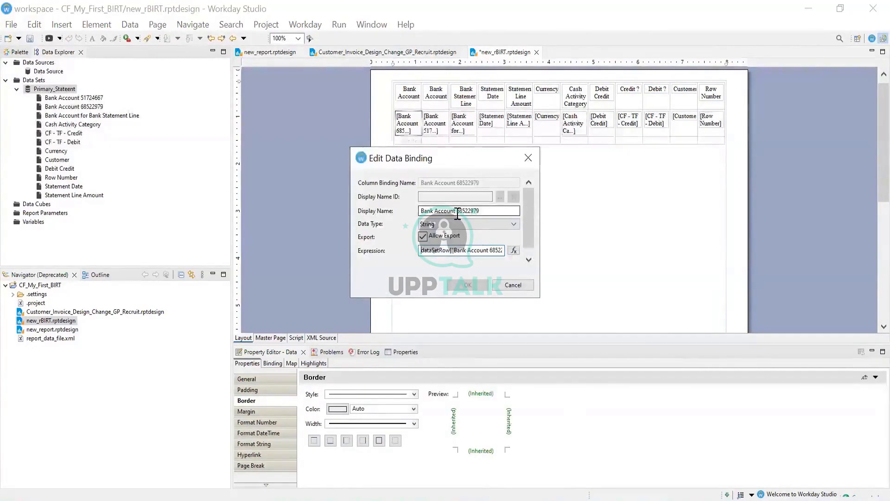
{"action": "left_click_drag", "start_coordinate": [457, 212], "coordinate": [509, 213]}
{"action": "key", "text": "BackSpace"}
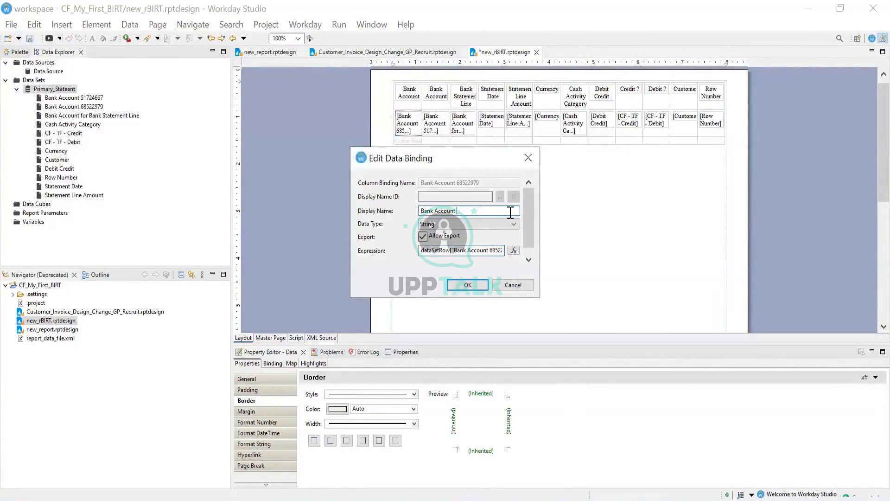
{"action": "key", "text": "BackSpace"}
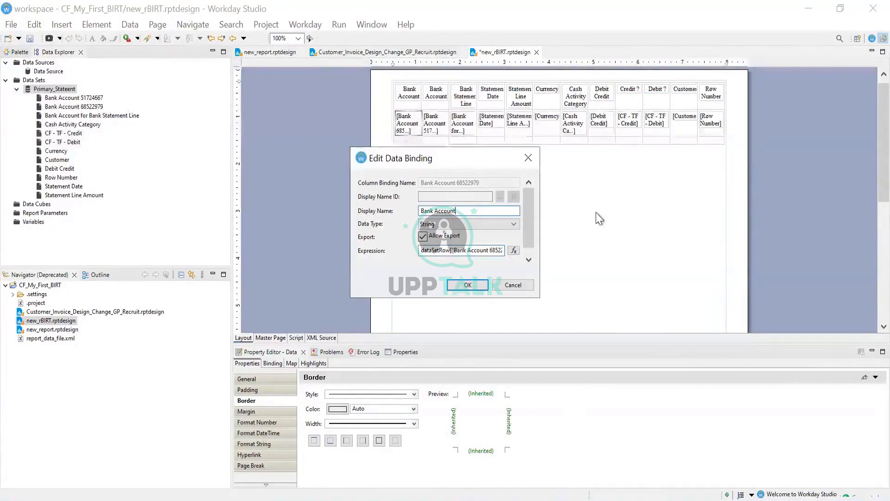
{"action": "left_click", "coordinate": [467, 284]}
Change the second detail field's data binding display name to "Bank Account", dropping the account number
{"action": "double_click", "coordinate": [439, 128]}
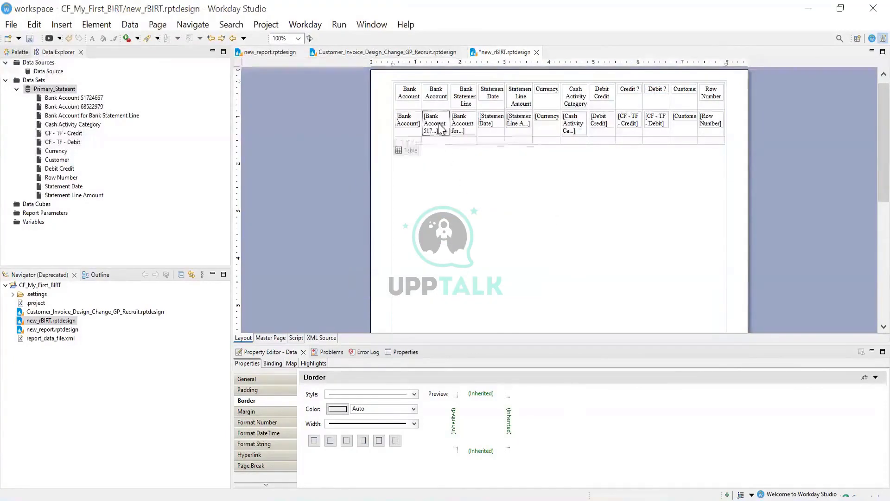
{"action": "left_click", "coordinate": [459, 211]}
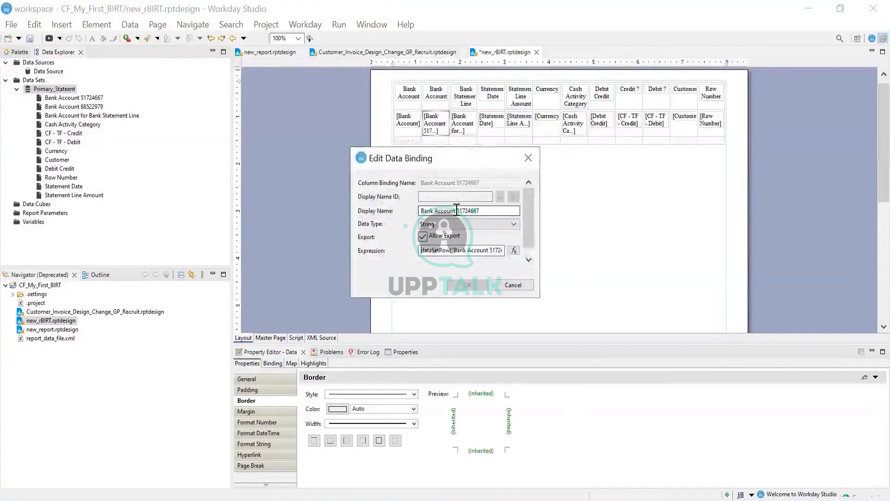
{"action": "left_click_drag", "start_coordinate": [457, 211], "coordinate": [522, 211]}
{"action": "key", "text": "BackSpace"}
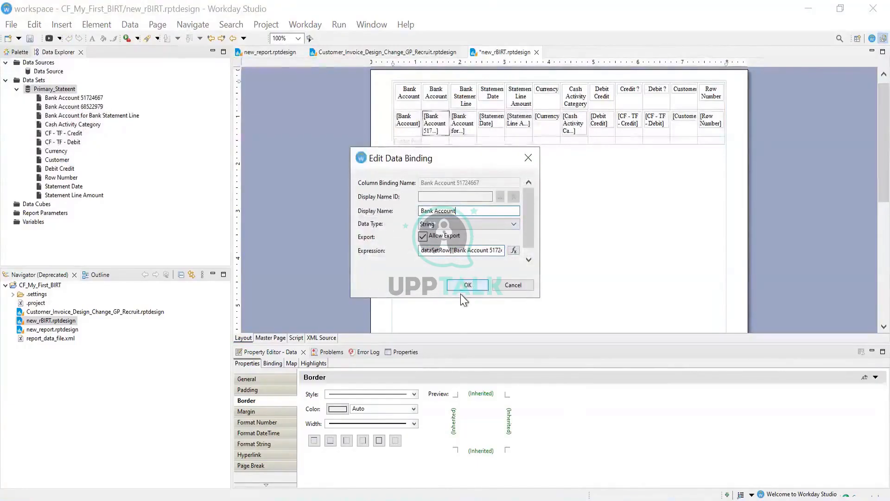
{"action": "left_click", "coordinate": [466, 285]}
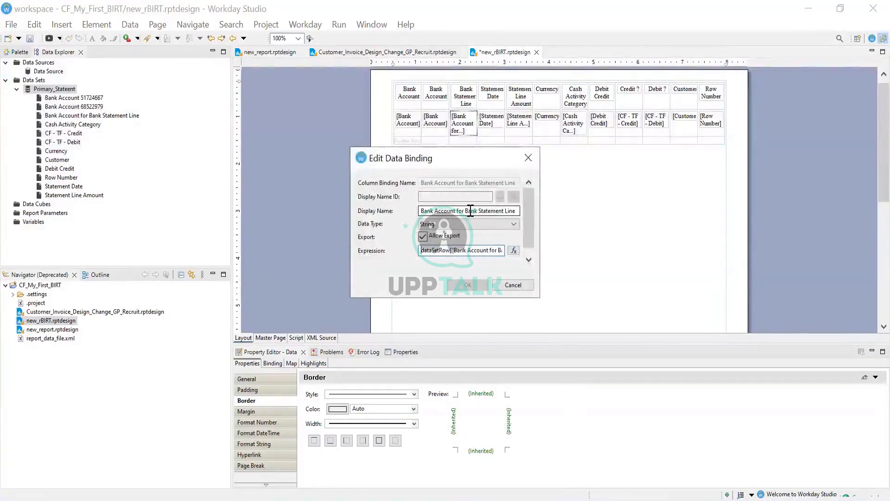
Shorten the third detail field's data binding display name to "Bank Statement Line"
{"action": "left_click_drag", "start_coordinate": [421, 210], "coordinate": [466, 210]}
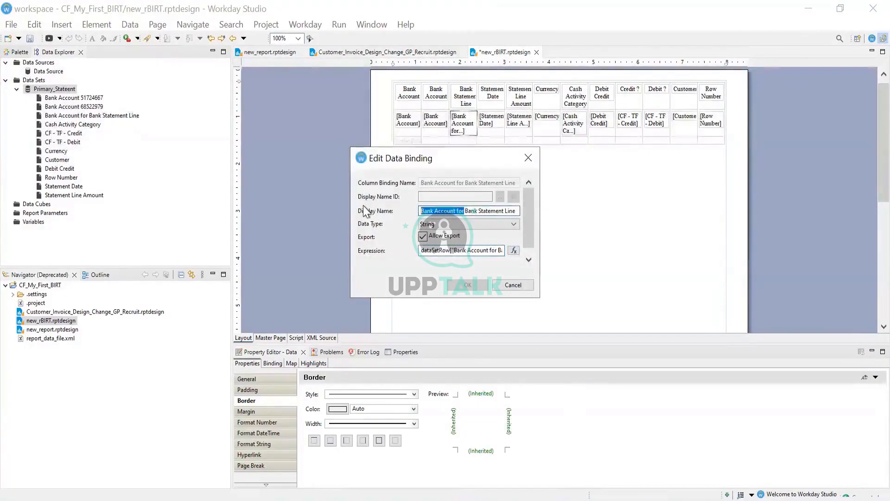
{"action": "key", "text": "BackSpace"}
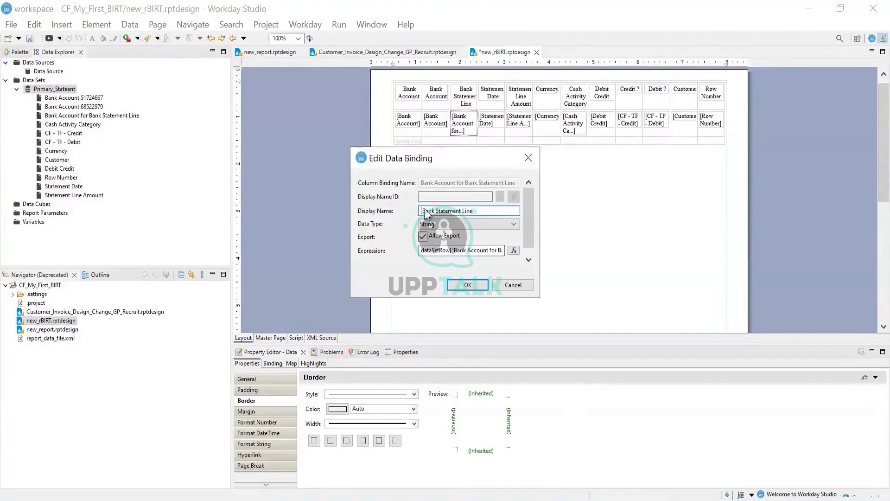
{"action": "left_click", "coordinate": [467, 285]}
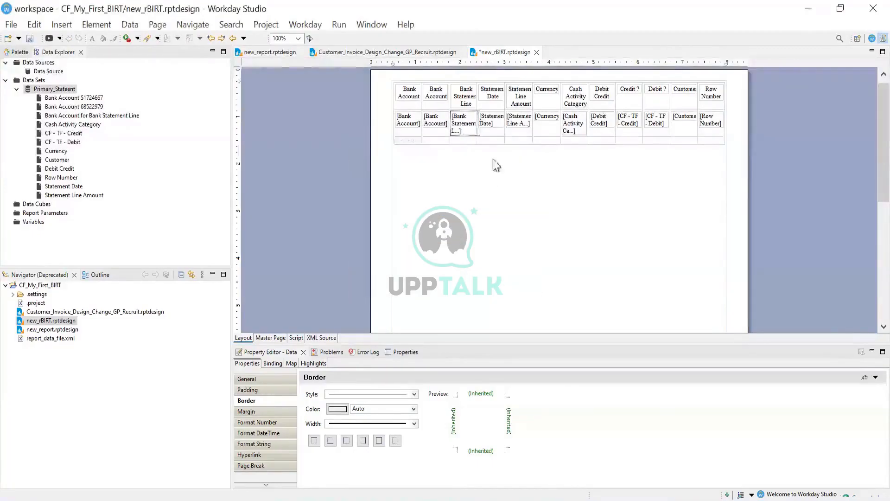
Set the Statement Line Amount detail field's display name to "Line Amount" and check the Cash Activity Category data binding without changing it
{"action": "double_click", "coordinate": [518, 121]}
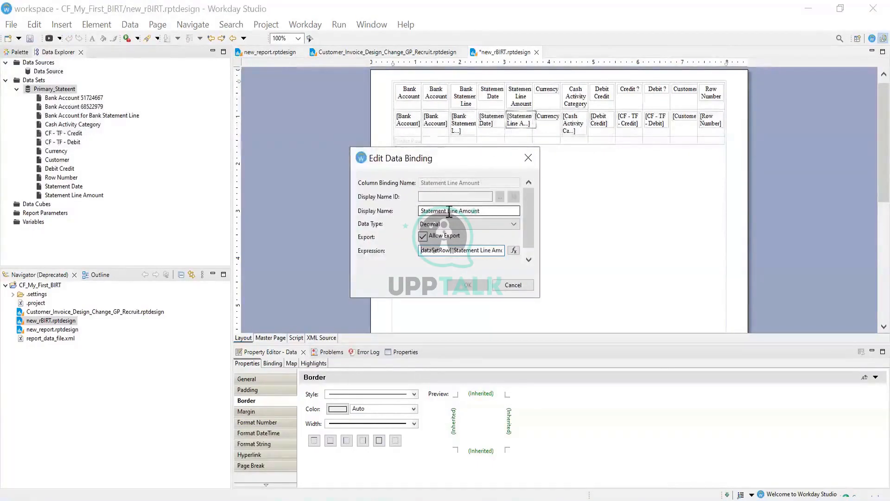
{"action": "left_click_drag", "start_coordinate": [449, 211], "coordinate": [421, 211]}
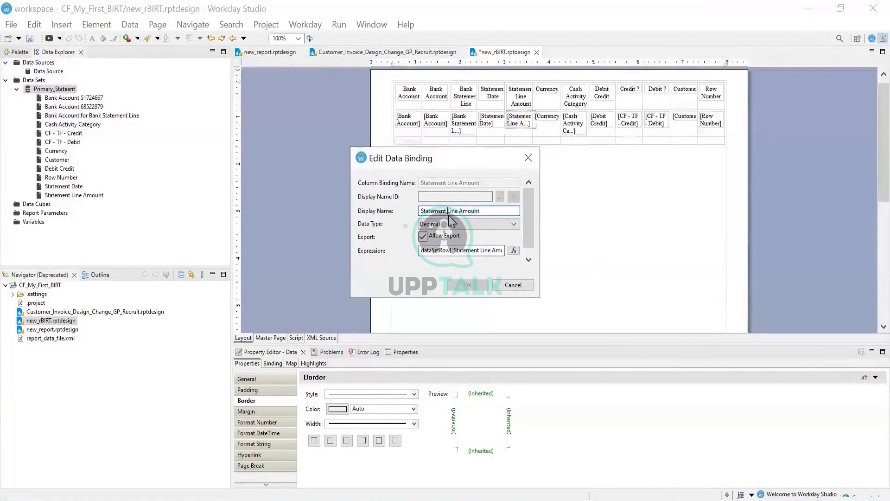
{"action": "key", "text": "BackSpace"}
{"action": "left_click", "coordinate": [466, 285]}
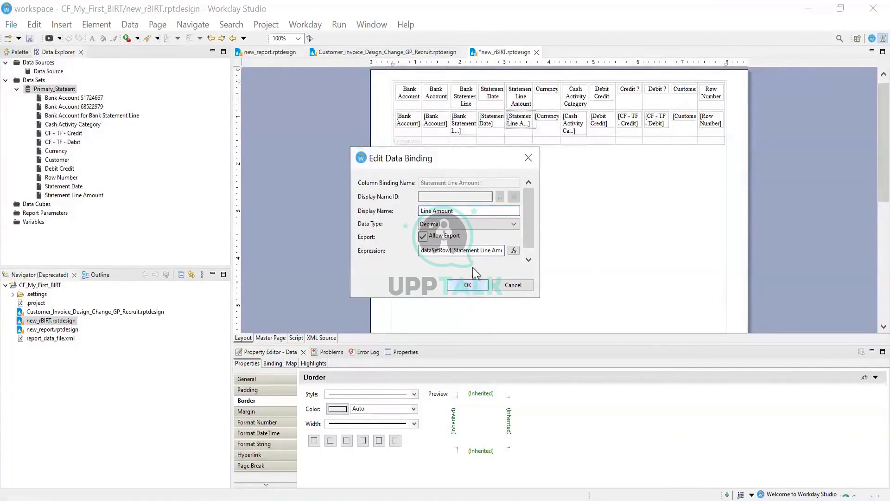
{"action": "double_click", "coordinate": [572, 126]}
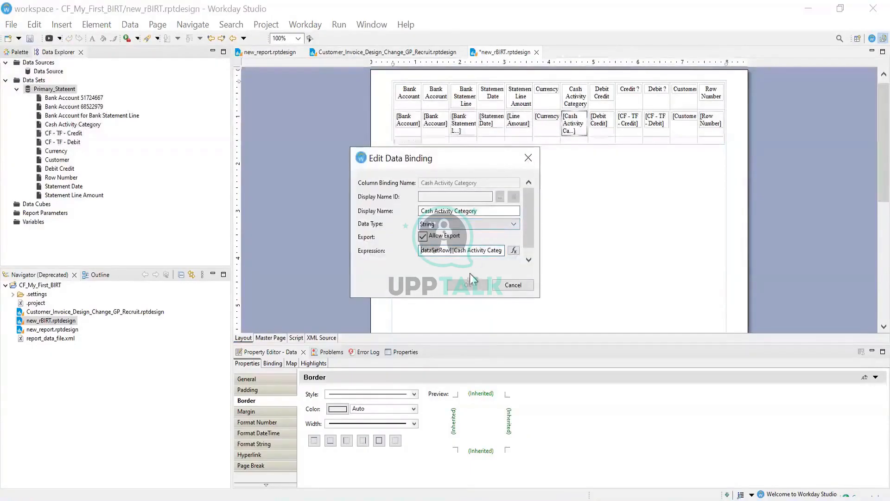
{"action": "left_click", "coordinate": [513, 285]}
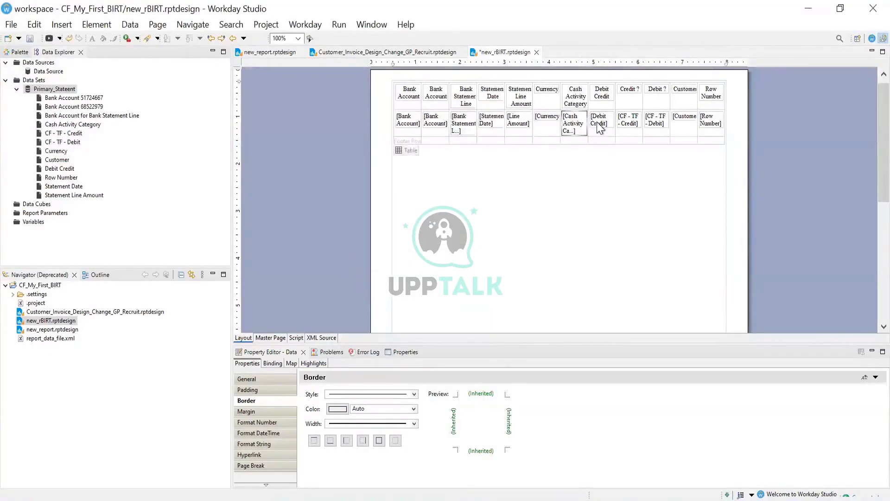
Shorten the display name of the CF - TF - Credit detail field's data binding to "Credit"
{"action": "double_click", "coordinate": [624, 126]}
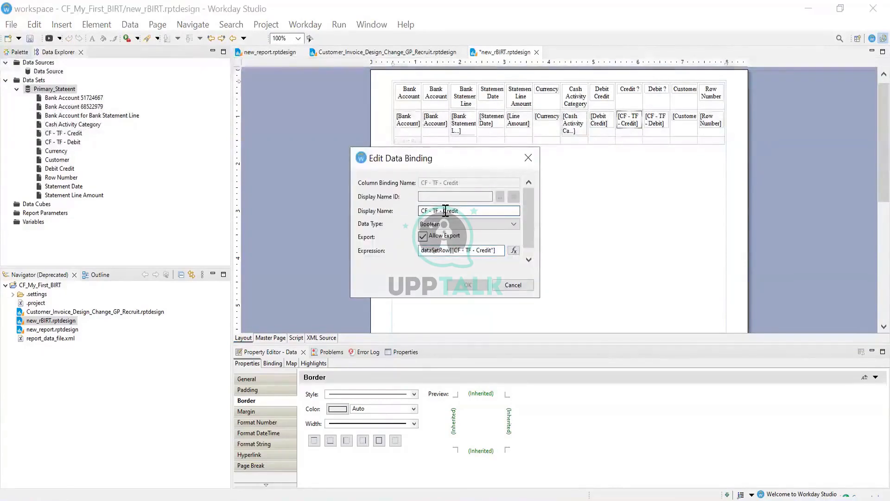
{"action": "left_click", "coordinate": [445, 211]}
{"action": "key", "text": "BackSpace"}
{"action": "key", "text": "BackSpace"}
{"action": "key", "text": "BackSpace"}
{"action": "key", "text": "BackSpace"}
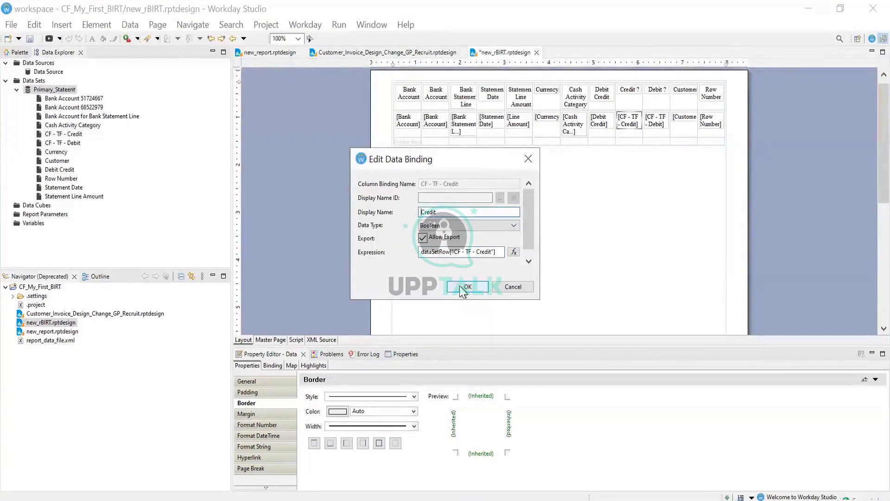
{"action": "left_click", "coordinate": [461, 286]}
Shorten the display name of the CF - TF - Debit detail field's data binding to "Debit" and save the report design
{"action": "double_click", "coordinate": [662, 131]}
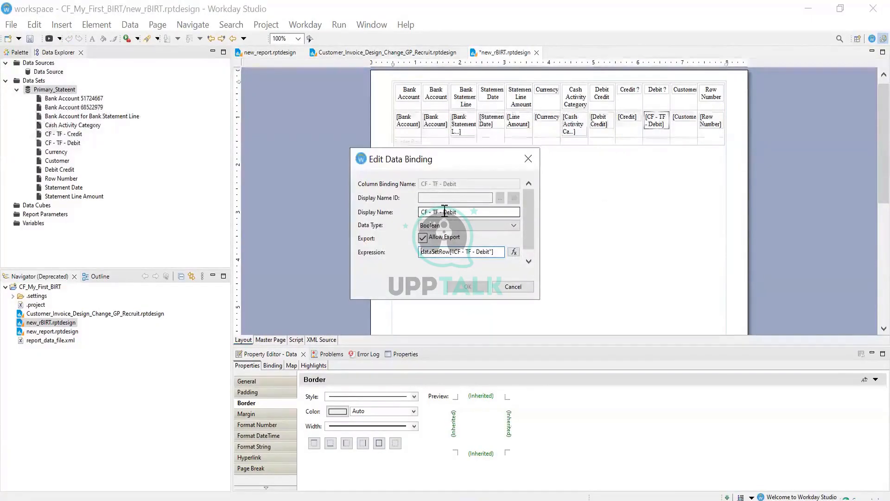
{"action": "left_click", "coordinate": [443, 211]}
{"action": "key", "text": "BackSpace"}
{"action": "key", "text": "BackSpace"}
{"action": "key", "text": "BackSpace"}
{"action": "key", "text": "BackSpace"}
{"action": "key", "text": "BackSpace"}
{"action": "key", "text": "BackSpace"}
{"action": "key", "text": "BackSpace"}
{"action": "key", "text": "BackSpace"}
{"action": "key", "text": "BackSpace"}
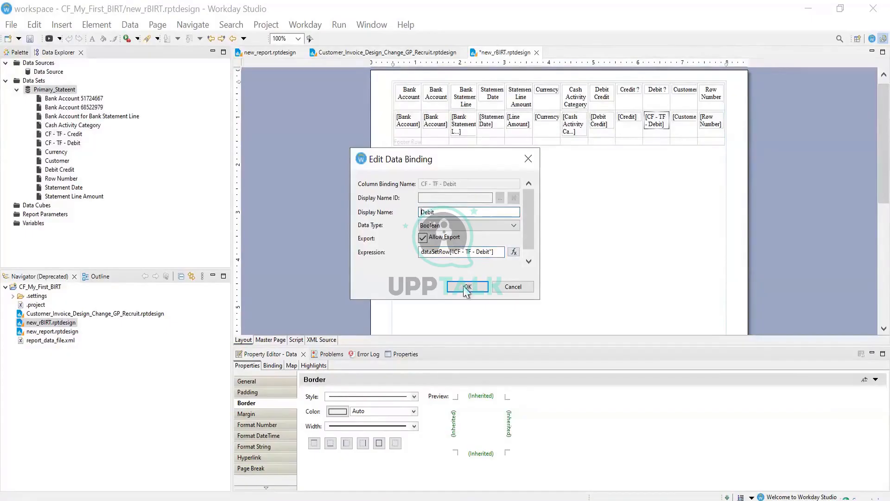
{"action": "key", "text": "BackSpace"}
{"action": "left_click", "coordinate": [468, 287]}
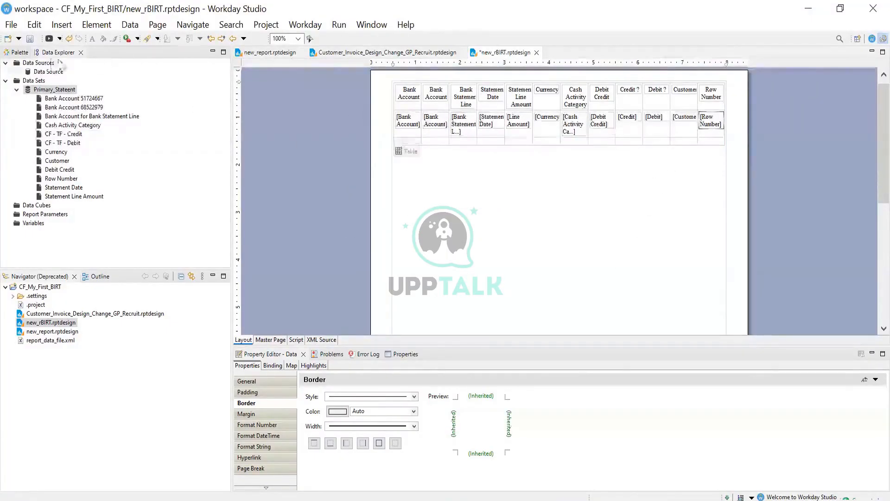
{"action": "left_click", "coordinate": [29, 39]}
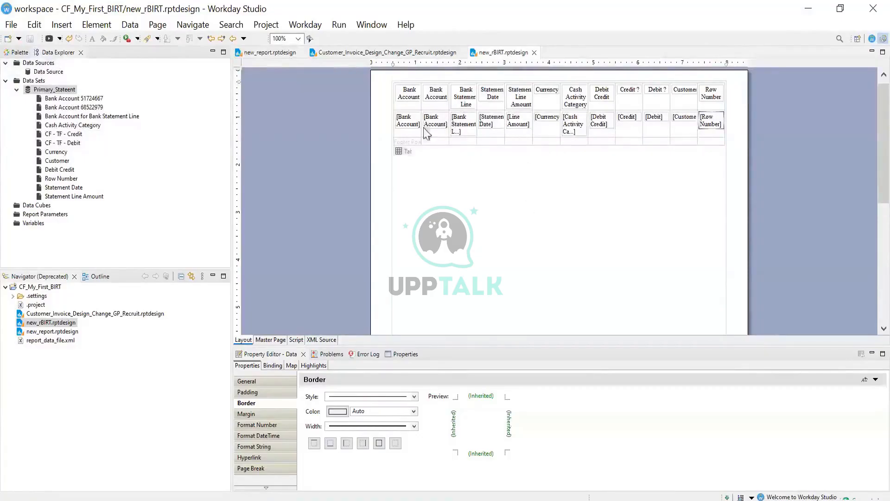
Apply borders on all sides of the table's first Bank Account header cell and choose a border width of 1px
{"action": "left_click", "coordinate": [406, 152]}
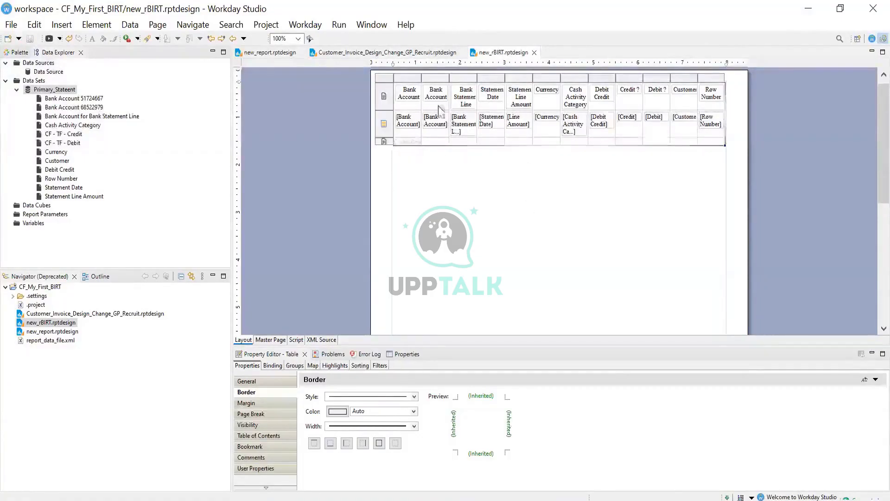
{"action": "left_click", "coordinate": [401, 106]}
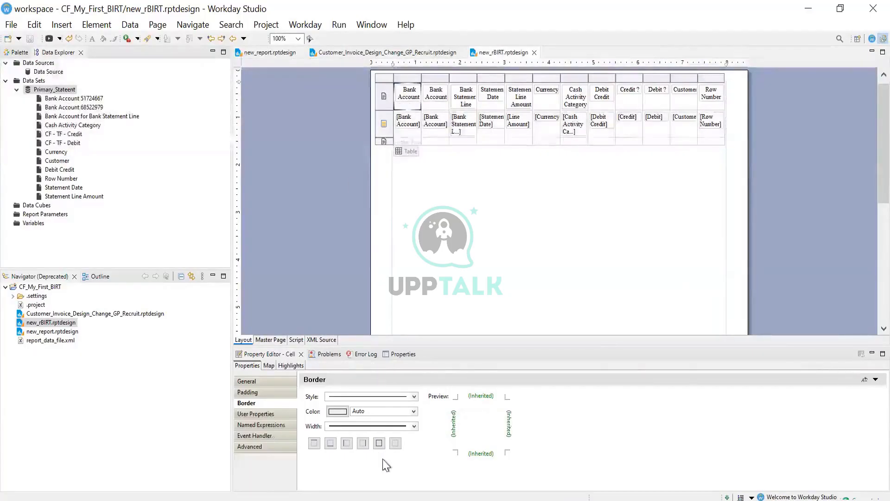
{"action": "left_click", "coordinate": [379, 444]}
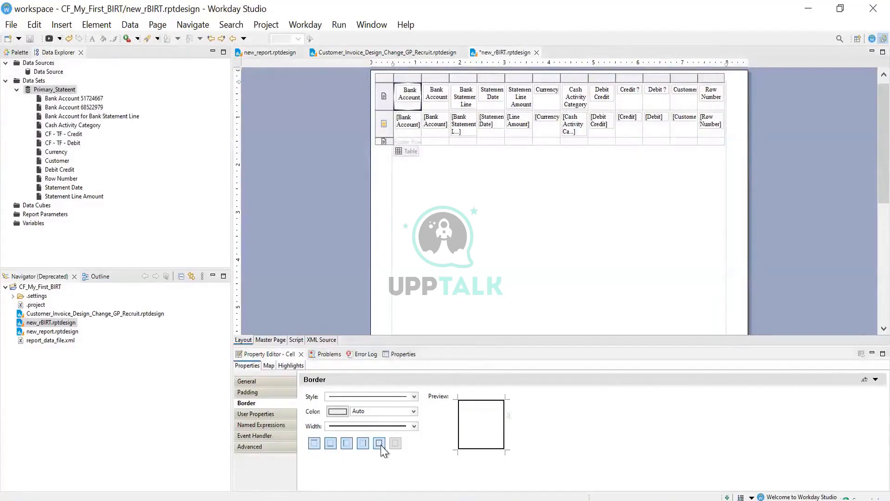
{"action": "left_click", "coordinate": [415, 427]}
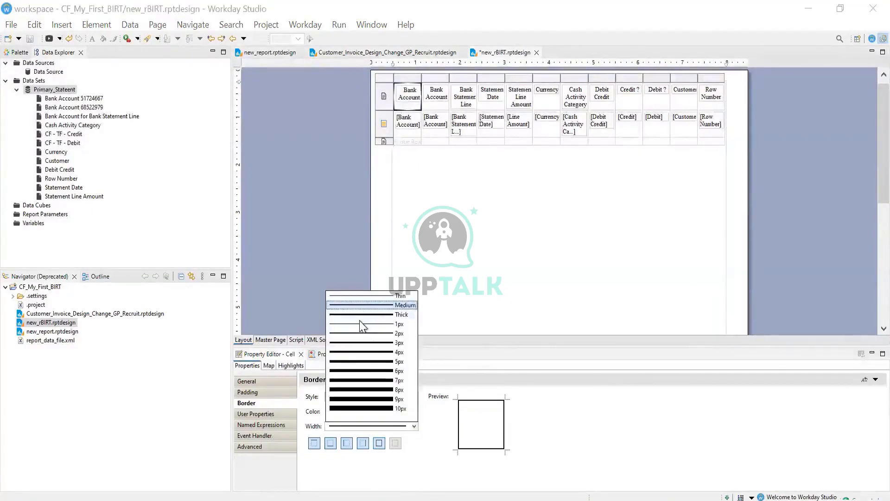
{"action": "left_click", "coordinate": [409, 324]}
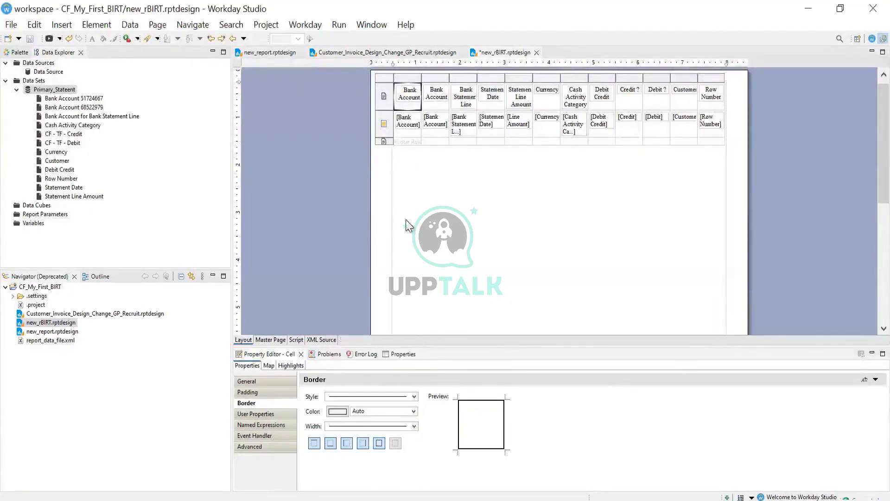
Copy the first Bank Account header cell's format and paste it onto the second Bank Account header cell
{"action": "left_click", "coordinate": [386, 105]}
{"action": "left_click", "coordinate": [430, 109]}
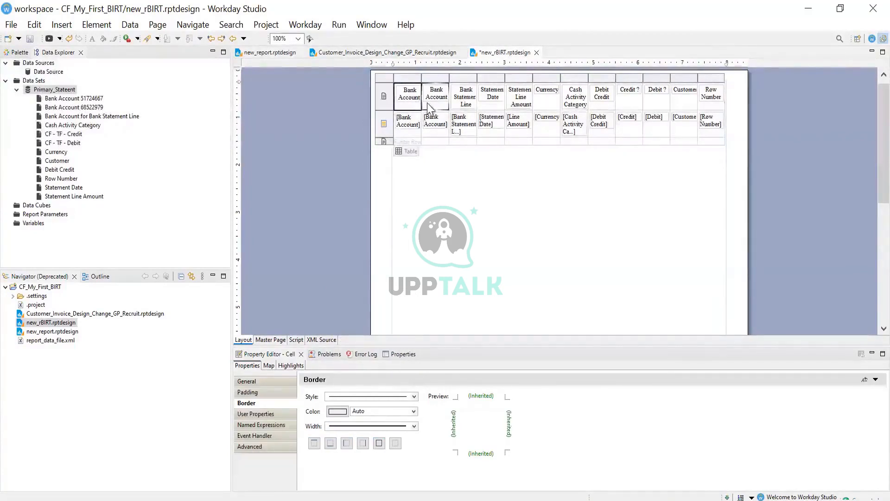
{"action": "right_click", "coordinate": [415, 108]}
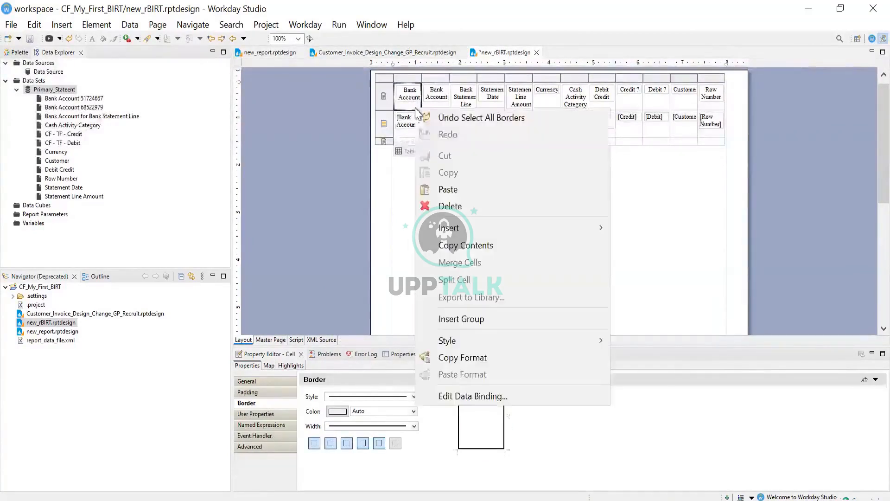
{"action": "left_click", "coordinate": [474, 361]}
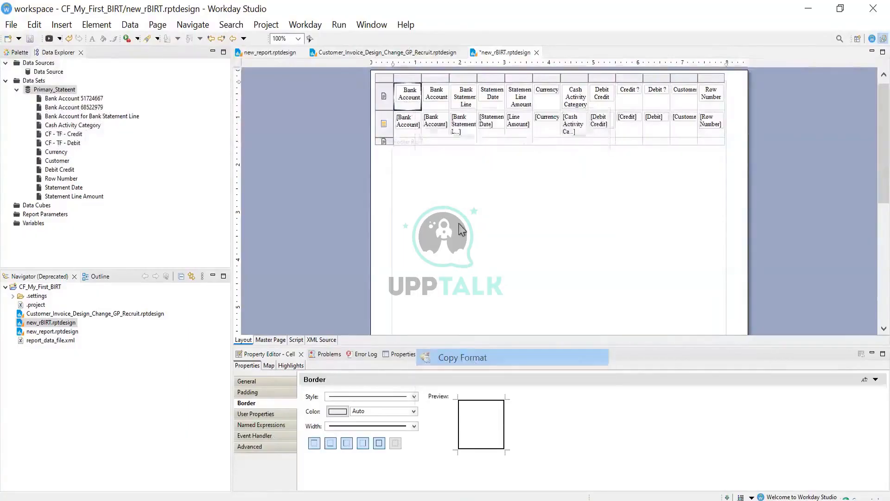
{"action": "left_click", "coordinate": [439, 103]}
{"action": "right_click", "coordinate": [439, 103]}
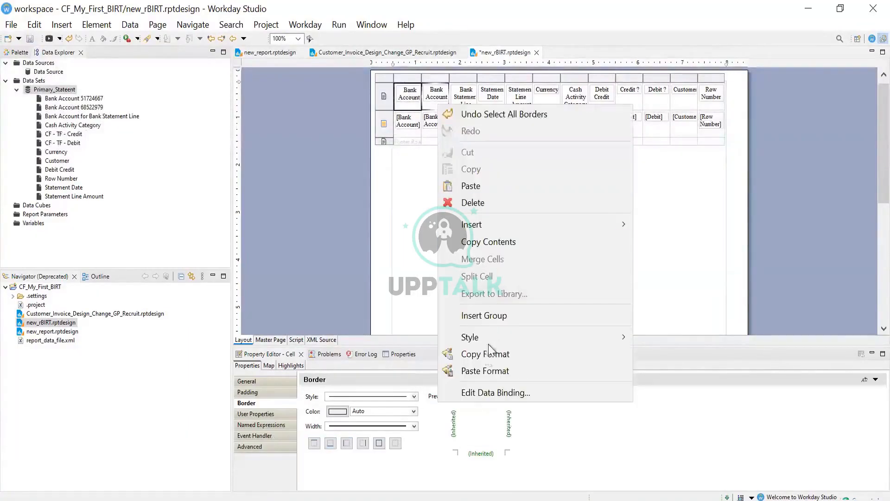
{"action": "left_click", "coordinate": [484, 372]}
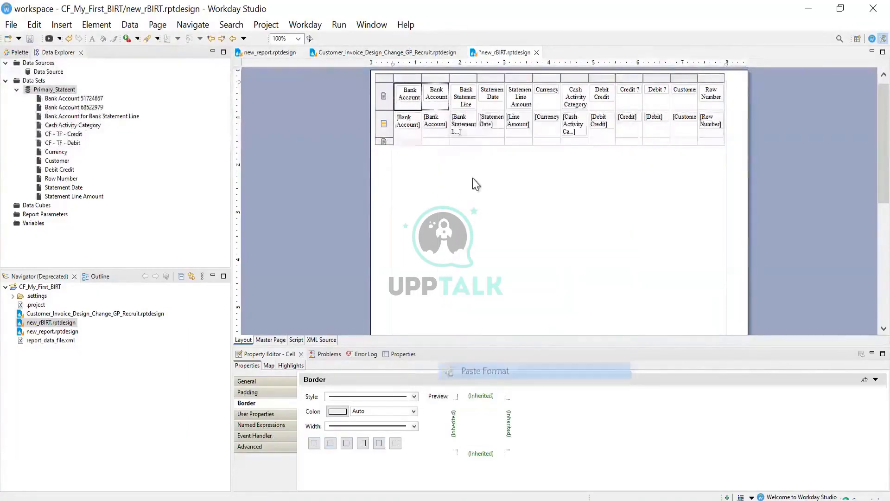
Paste the copied border format onto the Statement Date and Currency header cells
{"action": "left_click", "coordinate": [488, 110]}
{"action": "right_click", "coordinate": [484, 103]}
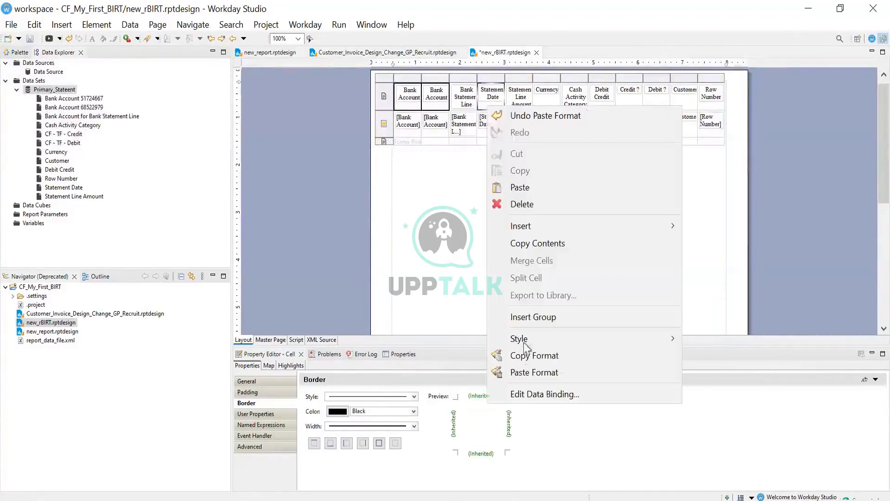
{"action": "left_click", "coordinate": [534, 372]}
{"action": "left_click", "coordinate": [546, 99]}
{"action": "right_click", "coordinate": [546, 100]}
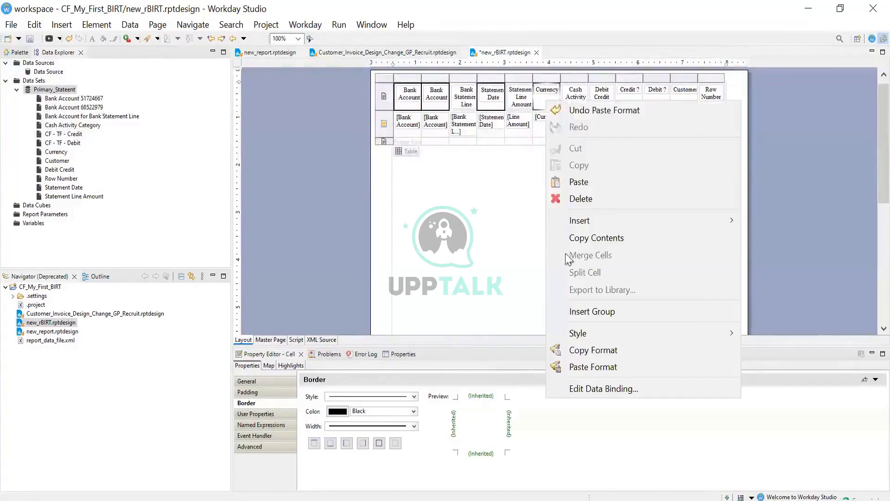
{"action": "left_click", "coordinate": [585, 367]}
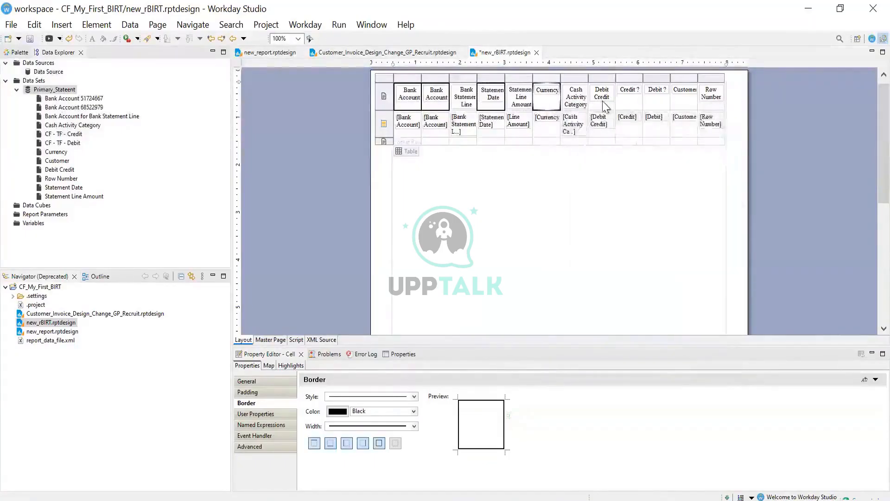
Paste the copied border format onto the Debit Credit and "Credit ?" header cells
{"action": "left_click", "coordinate": [602, 99]}
{"action": "left_click", "coordinate": [598, 108]}
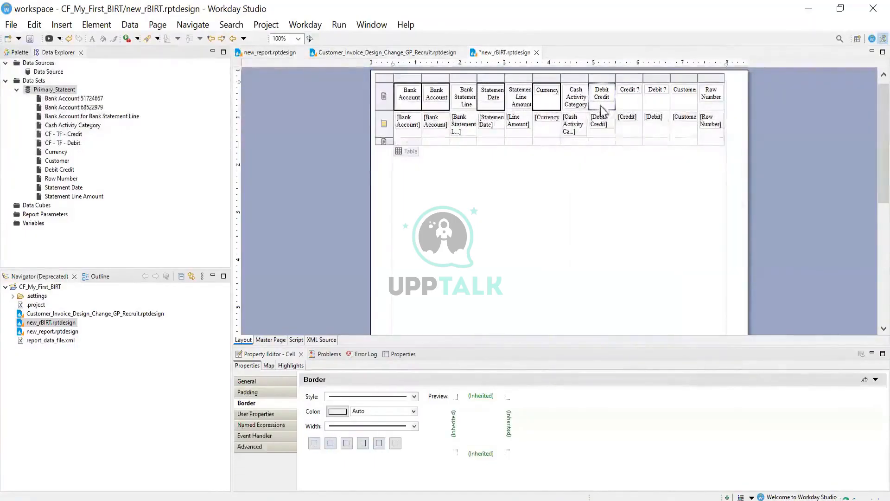
{"action": "right_click", "coordinate": [600, 107]}
{"action": "left_click", "coordinate": [652, 369]}
{"action": "left_click", "coordinate": [629, 104]}
{"action": "right_click", "coordinate": [628, 102]}
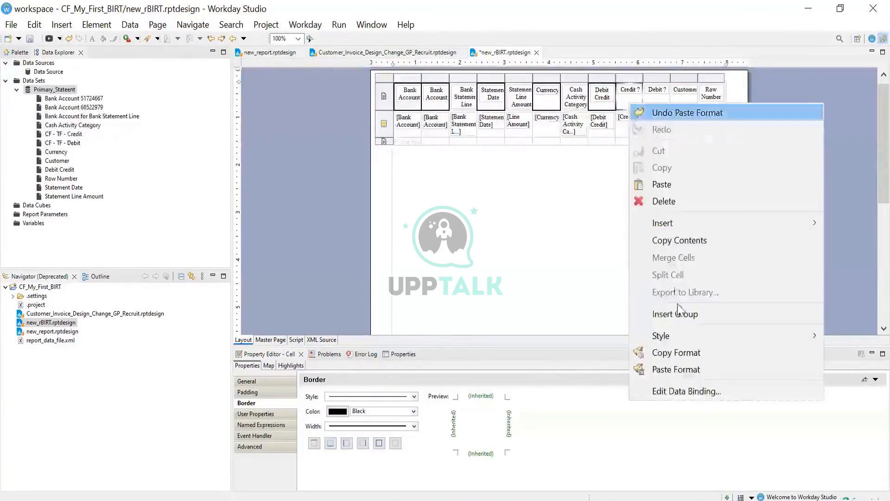
{"action": "left_click", "coordinate": [681, 370]}
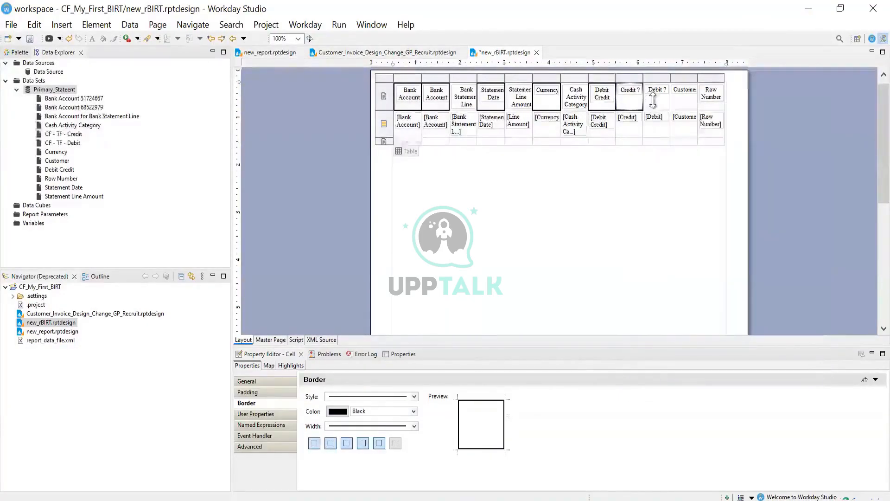
Paste the copied border format onto the "Debit ?", Customer and Row Number header cells
{"action": "left_click", "coordinate": [653, 100]}
{"action": "right_click", "coordinate": [653, 99]}
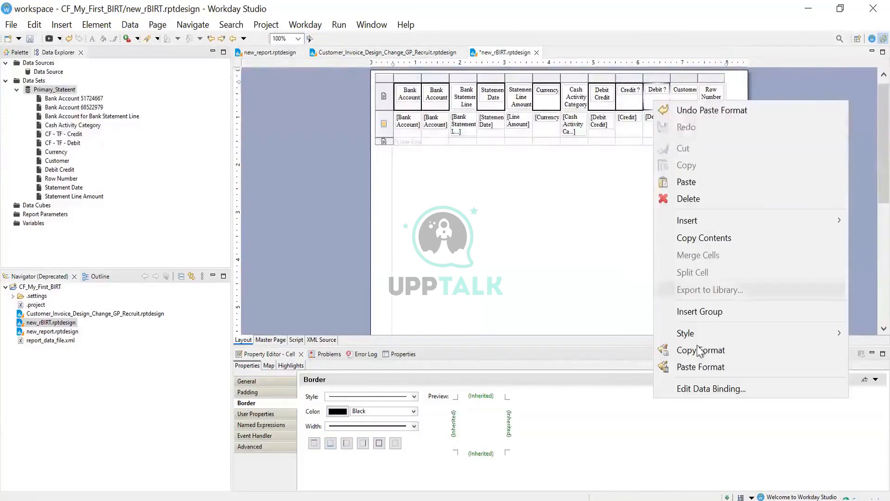
{"action": "left_click", "coordinate": [682, 367]}
{"action": "right_click", "coordinate": [682, 108]}
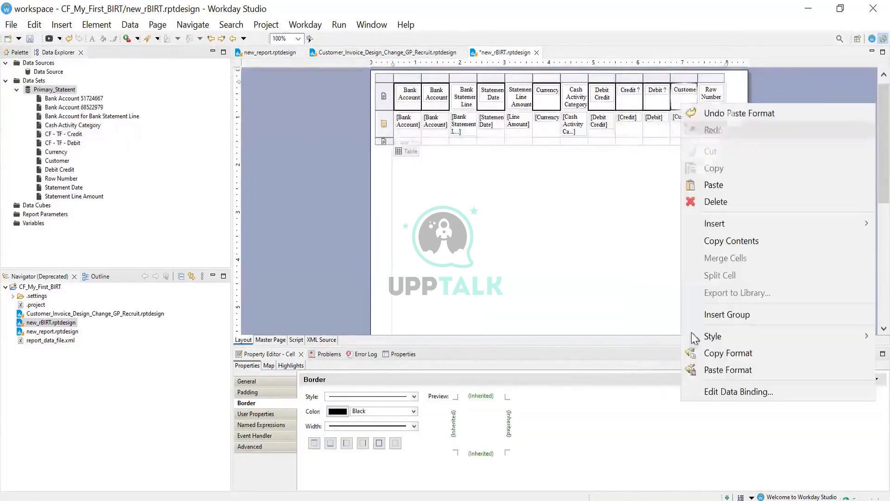
{"action": "left_click", "coordinate": [700, 366]}
{"action": "left_click", "coordinate": [719, 110]}
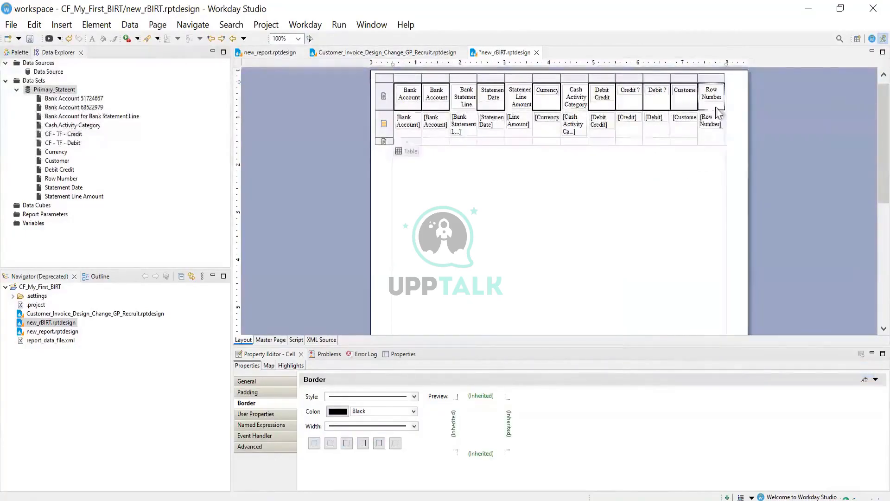
{"action": "right_click", "coordinate": [717, 109]}
{"action": "left_click", "coordinate": [725, 374]}
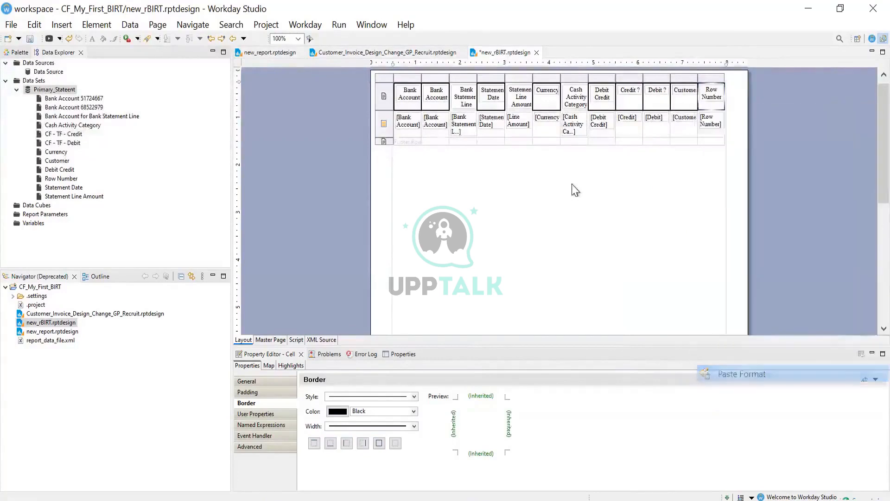
{"action": "left_click", "coordinate": [703, 134]}
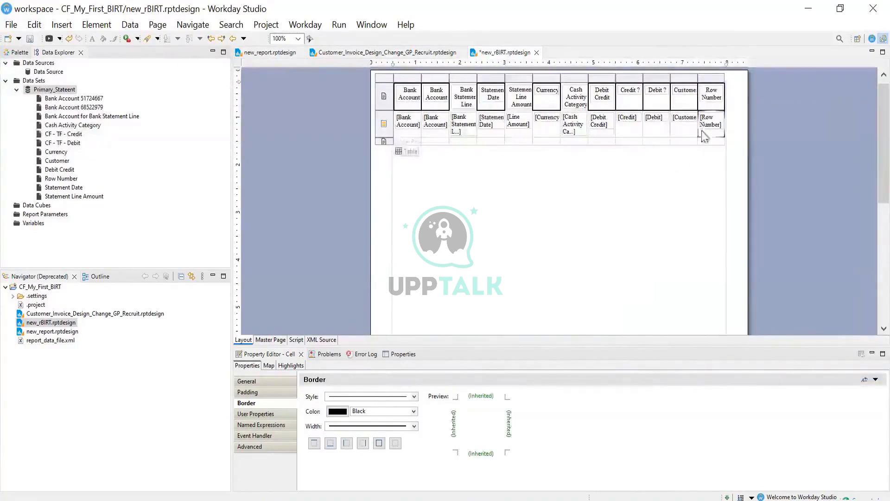
Paste the copied border format onto the Row Number and Customer cells in the detail row
{"action": "right_click", "coordinate": [709, 131]}
{"action": "left_click", "coordinate": [732, 396]}
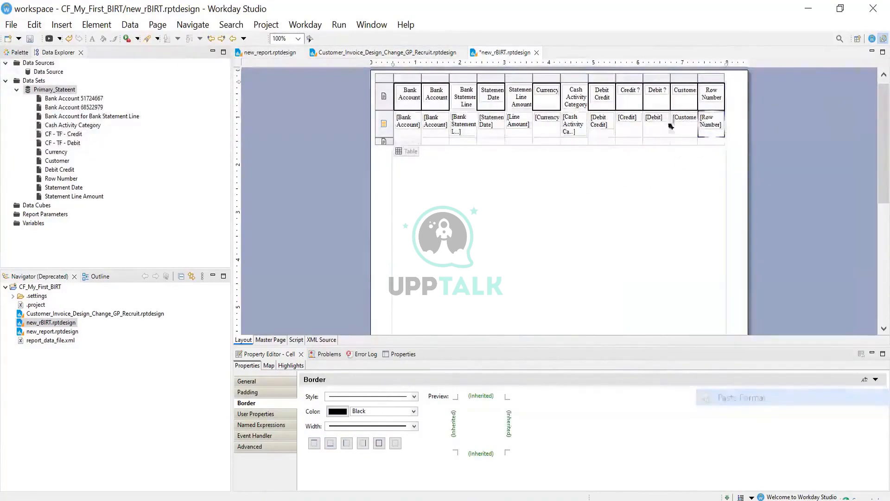
{"action": "left_click", "coordinate": [678, 127]}
{"action": "right_click", "coordinate": [680, 124]}
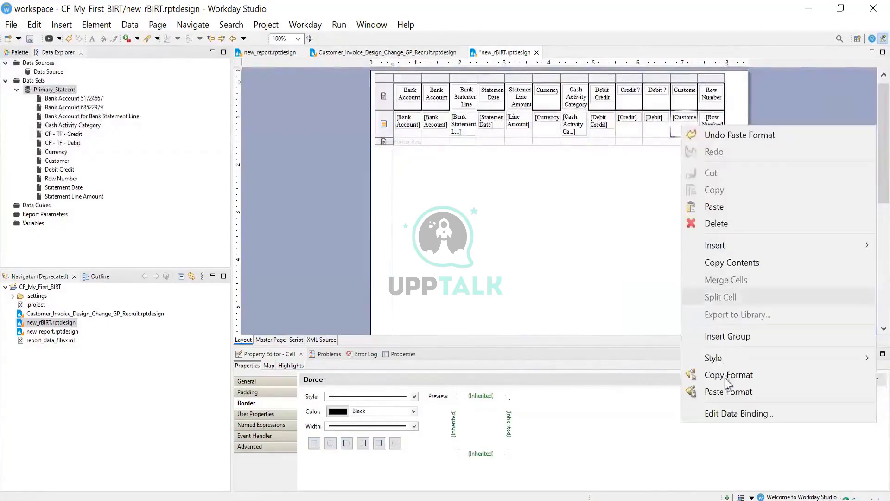
{"action": "left_click", "coordinate": [725, 391]}
Paste the copied border format onto the Debit and Credit cells in the detail row
{"action": "left_click", "coordinate": [655, 129]}
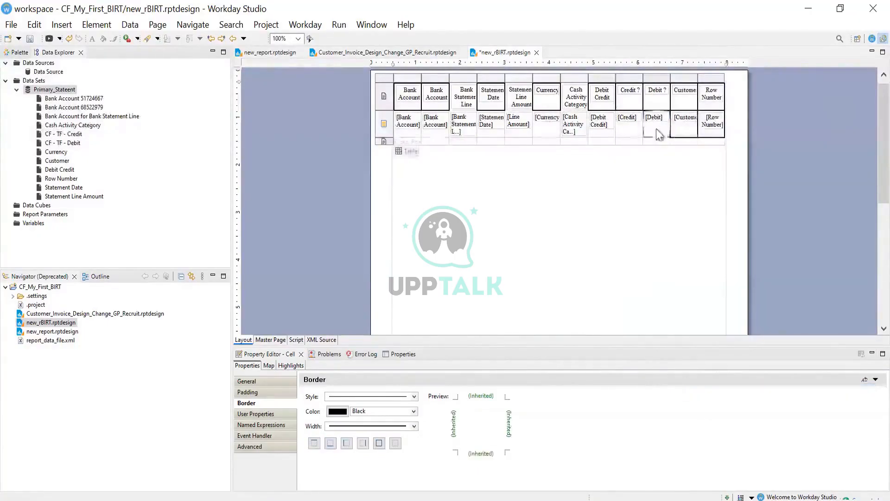
{"action": "right_click", "coordinate": [655, 126]}
{"action": "left_click", "coordinate": [723, 396]}
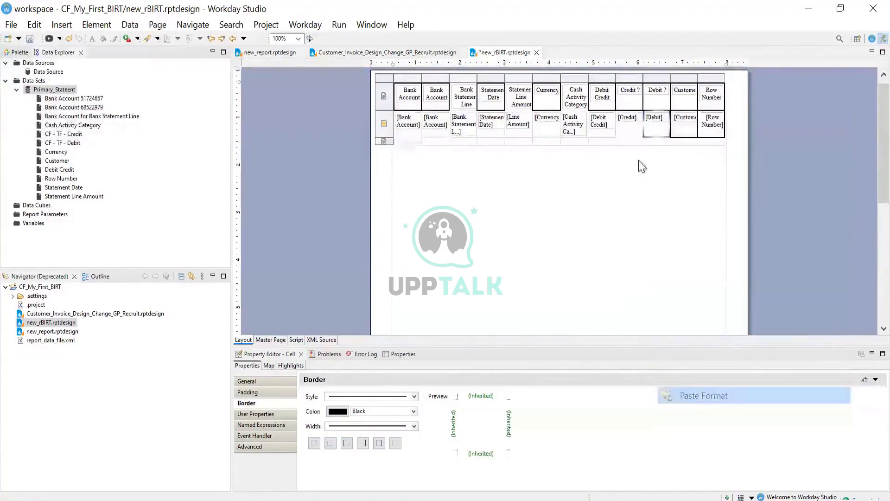
{"action": "left_click", "coordinate": [633, 129]}
{"action": "right_click", "coordinate": [633, 127]}
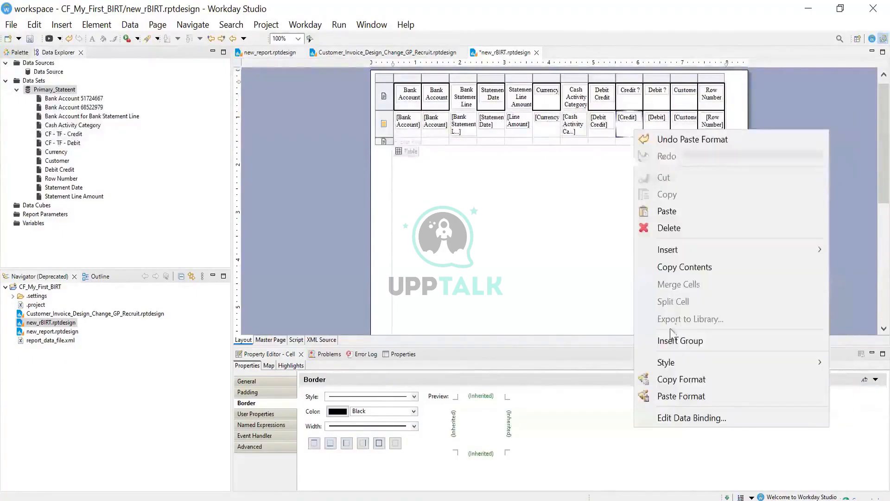
{"action": "left_click", "coordinate": [679, 395]}
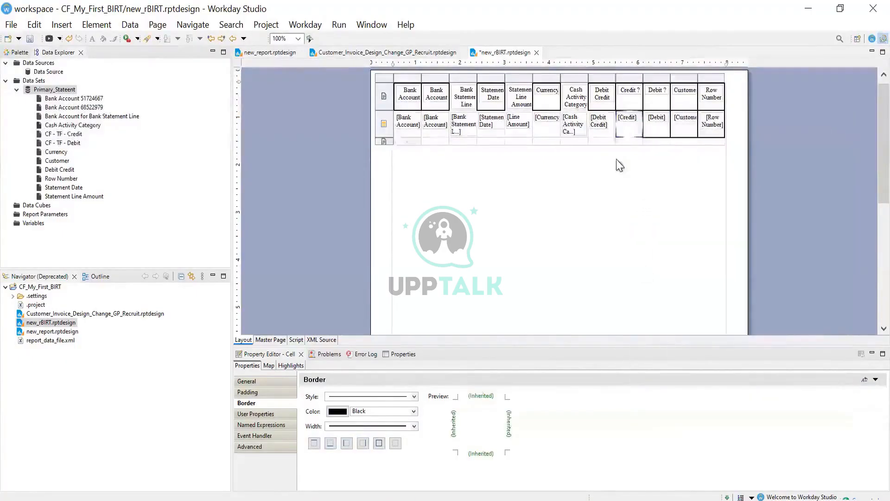
Paste the copied border format onto the Debit Credit and Currency cells in the detail row
{"action": "left_click", "coordinate": [607, 135]}
{"action": "right_click", "coordinate": [607, 133]}
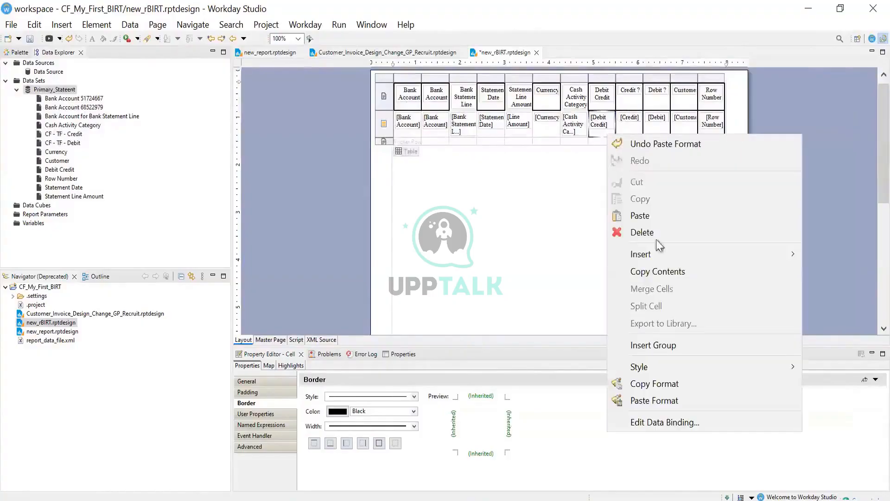
{"action": "left_click", "coordinate": [666, 401]}
{"action": "left_click", "coordinate": [550, 135]}
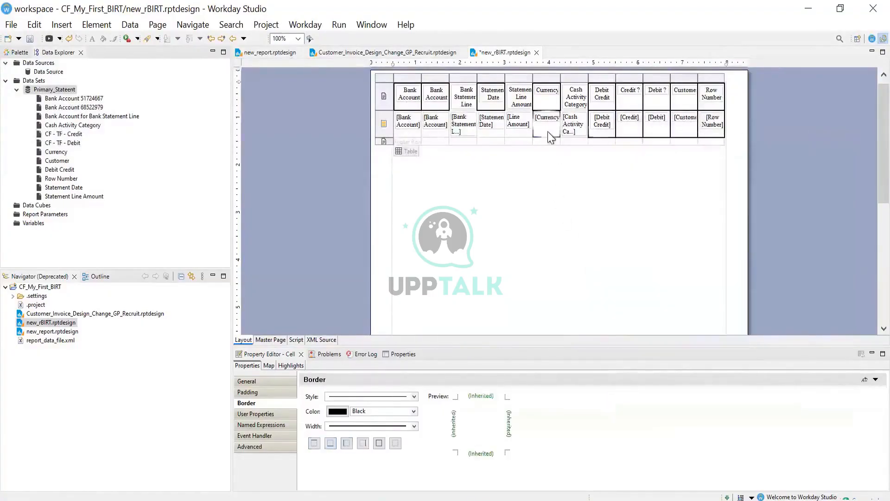
{"action": "right_click", "coordinate": [548, 133]}
{"action": "left_click", "coordinate": [591, 398]}
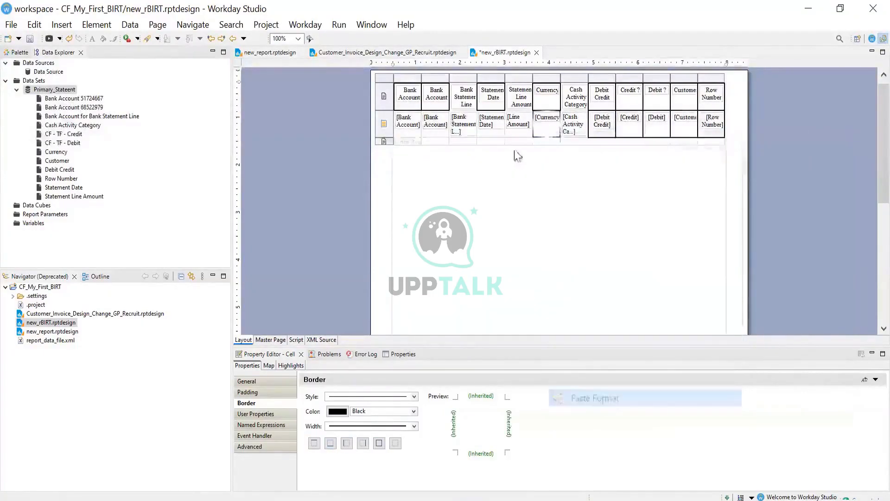
Paste the copied border format onto the Line Amount and Statement Date cells in the detail row
{"action": "left_click", "coordinate": [513, 130]}
{"action": "right_click", "coordinate": [514, 127]}
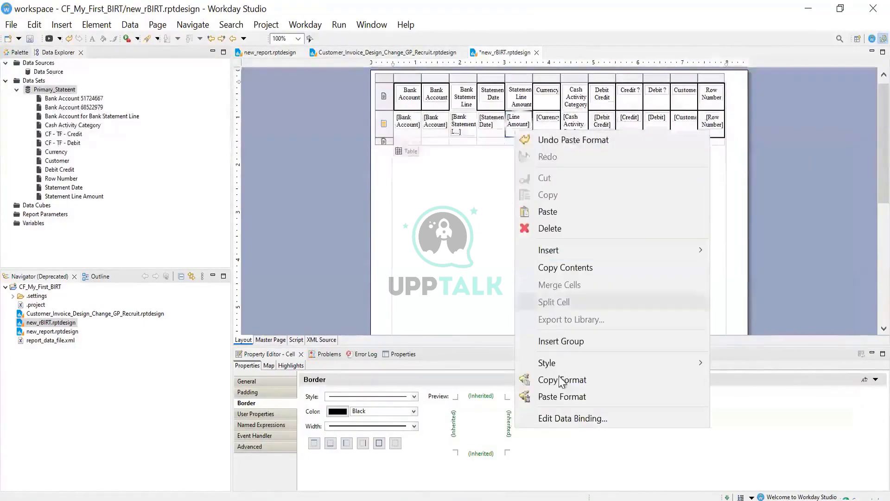
{"action": "left_click", "coordinate": [563, 397]}
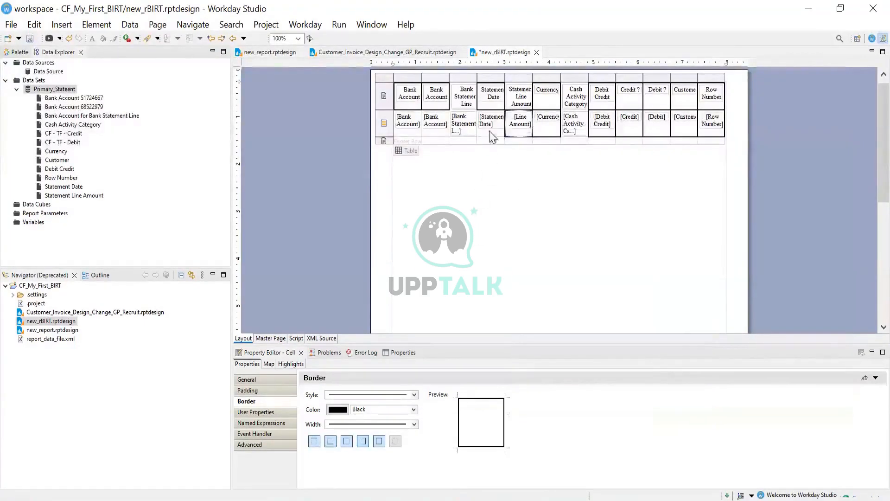
{"action": "left_click", "coordinate": [487, 133]}
{"action": "right_click", "coordinate": [489, 132]}
{"action": "left_click", "coordinate": [537, 396]}
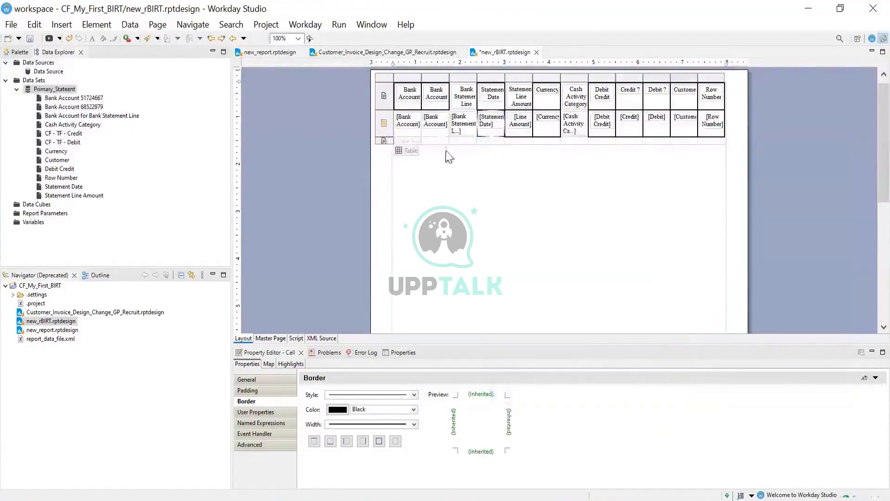
Paste the copied border format onto the two Bank Account cells in the detail row
{"action": "left_click", "coordinate": [444, 141]}
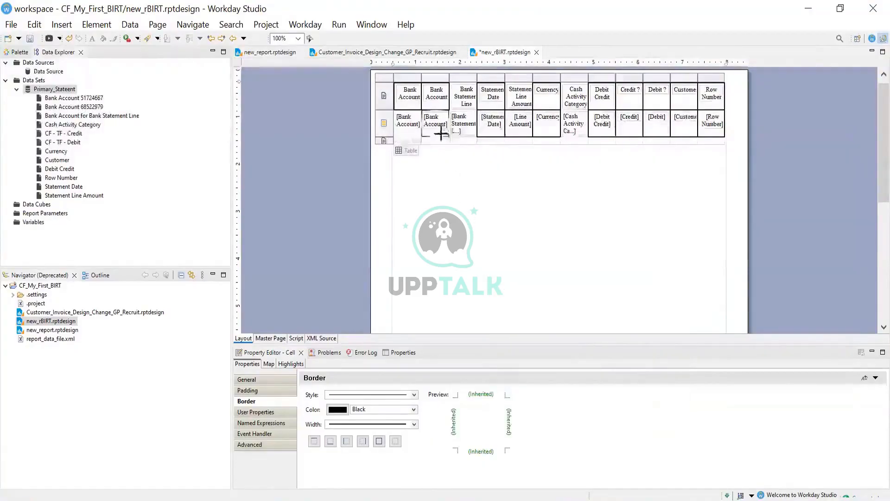
{"action": "right_click", "coordinate": [441, 134]}
{"action": "left_click", "coordinate": [486, 399]}
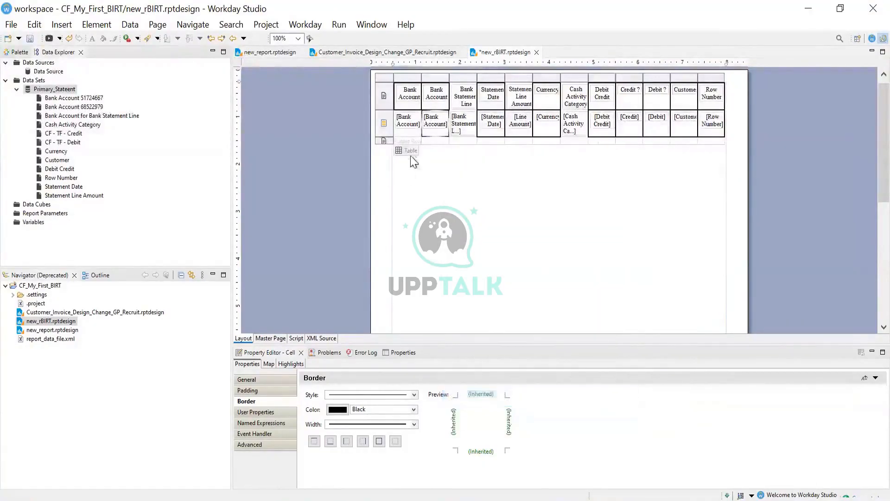
{"action": "left_click", "coordinate": [408, 133]}
{"action": "right_click", "coordinate": [407, 129]}
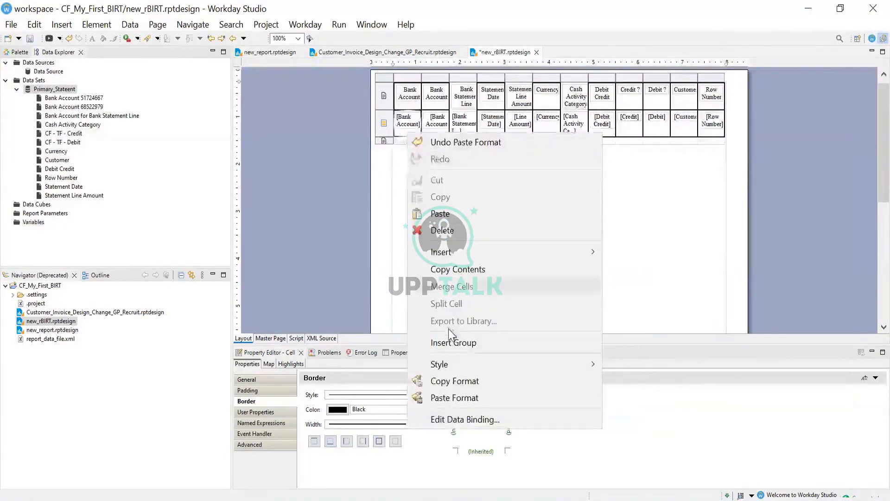
{"action": "left_click", "coordinate": [449, 397]}
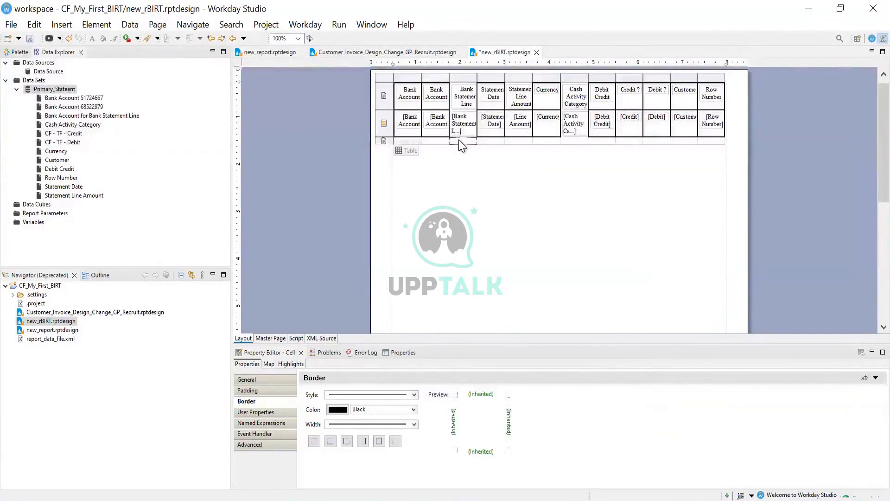
Paste the copied border format onto the Bank Statement Line label in the header row
{"action": "key", "text": "Up"}
{"action": "key", "text": "Up"}
{"action": "right_click", "coordinate": [456, 100]}
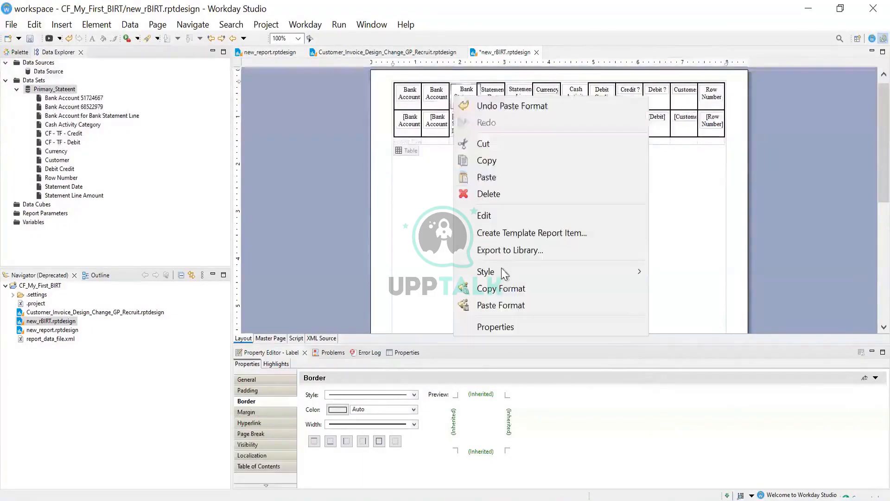
{"action": "left_click", "coordinate": [500, 304]}
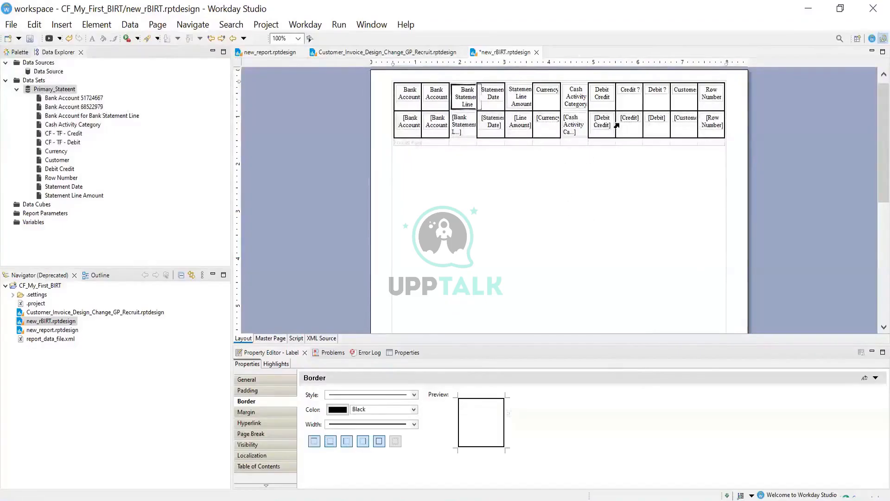
Paste the copied border format onto the Cash Activity Category header label and the data field beneath it
{"action": "left_click", "coordinate": [628, 107]}
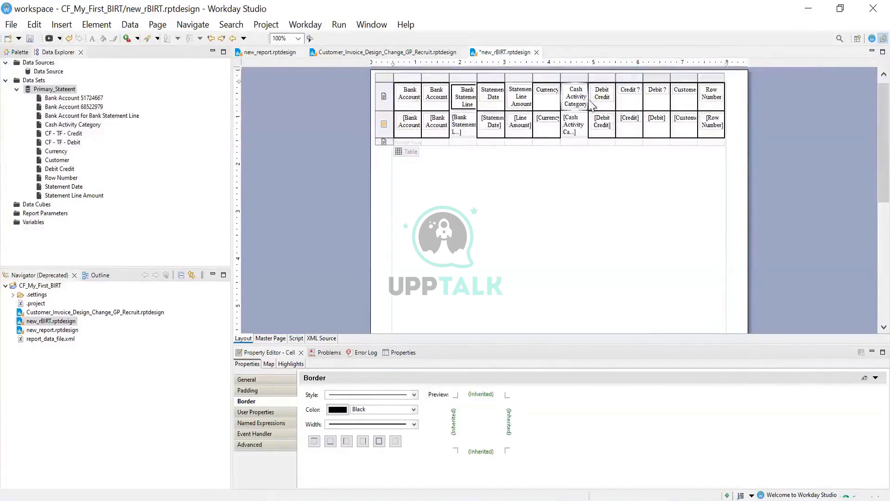
{"action": "right_click", "coordinate": [578, 94]}
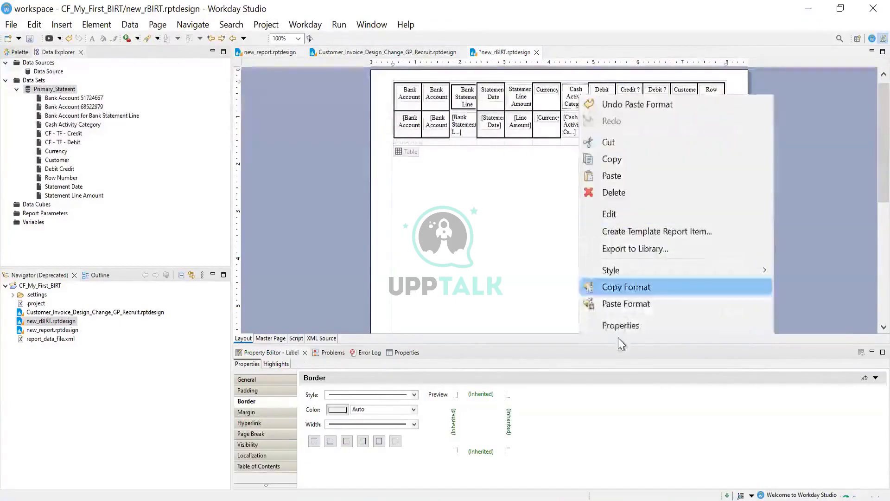
{"action": "left_click", "coordinate": [626, 303]}
{"action": "left_click", "coordinate": [614, 110]}
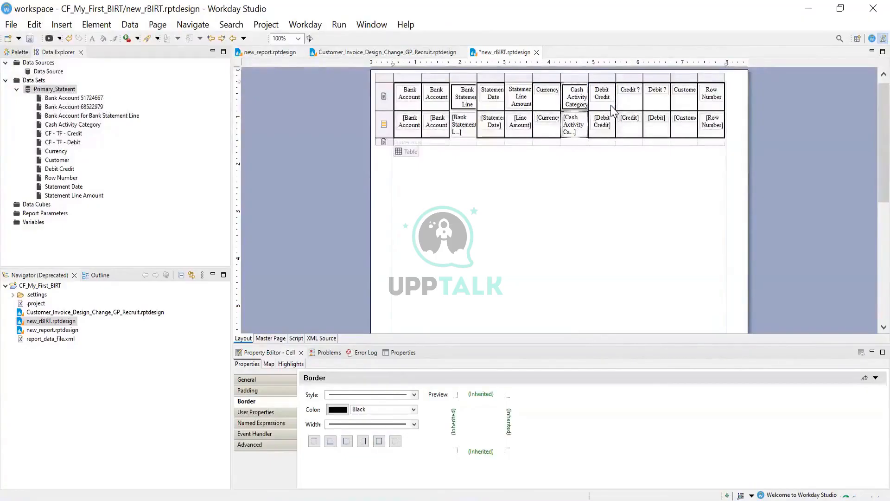
{"action": "right_click", "coordinate": [577, 133]}
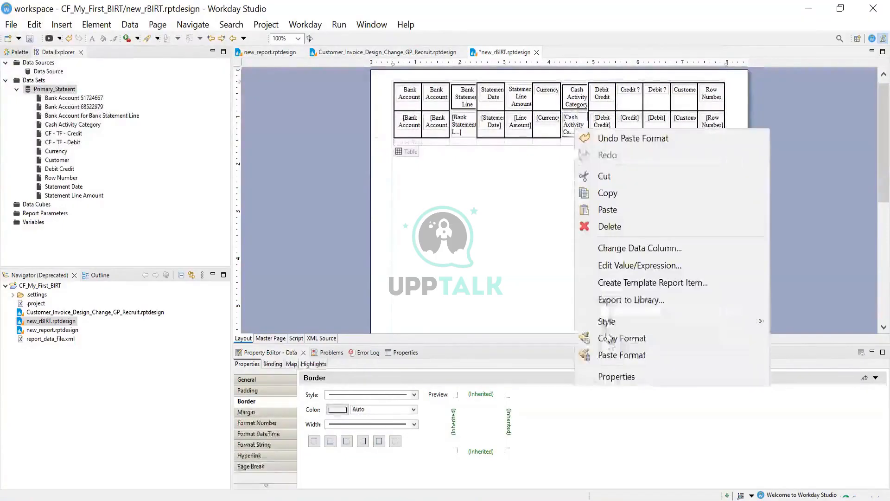
{"action": "left_click", "coordinate": [612, 297]}
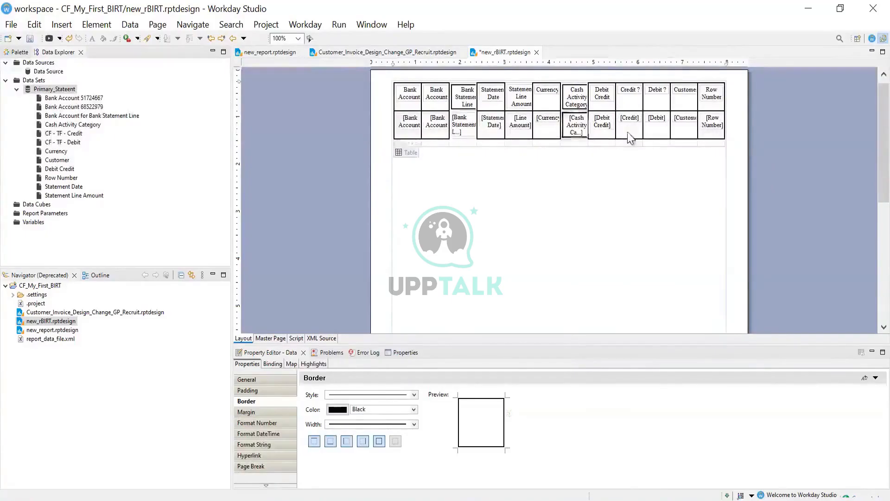
Try to paste the copied border format onto the Bank Statement Line cell in the detail row
{"action": "left_click", "coordinate": [629, 133]}
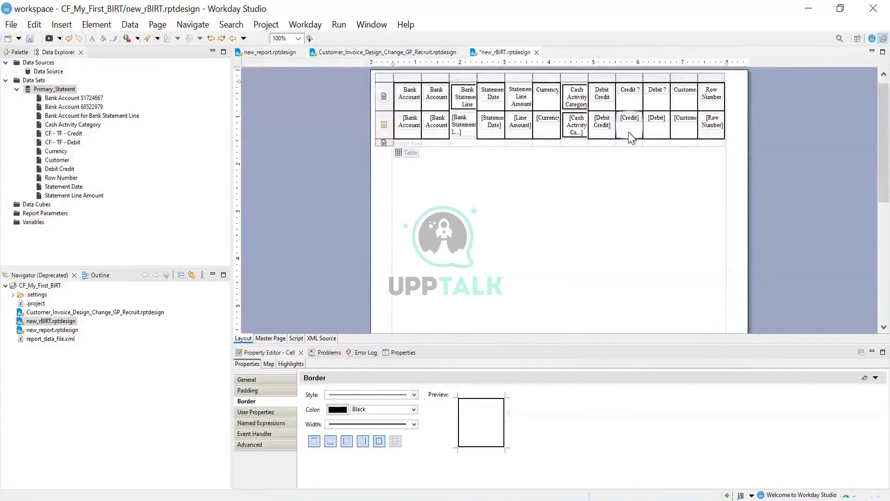
{"action": "key", "text": "Left"}
{"action": "key", "text": "Left"}
{"action": "key", "text": "Left"}
{"action": "key", "text": "Left"}
{"action": "key", "text": "Left"}
{"action": "key", "text": "Left"}
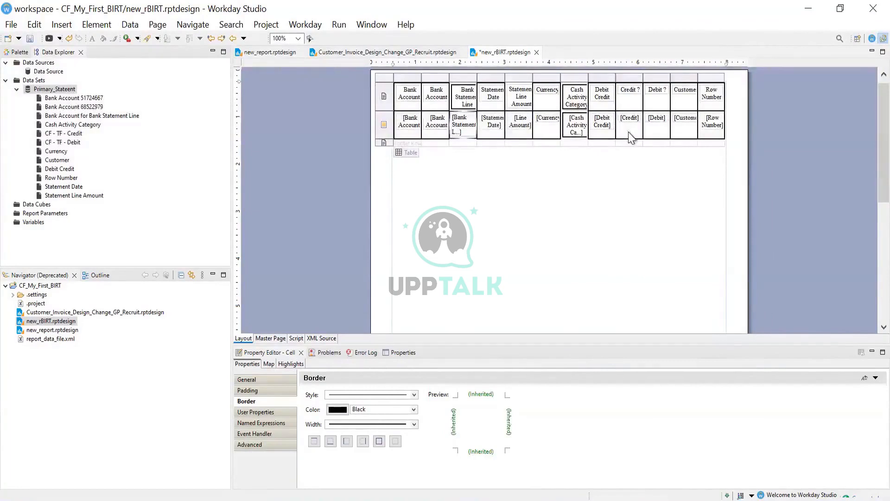
{"action": "right_click", "coordinate": [433, 116]}
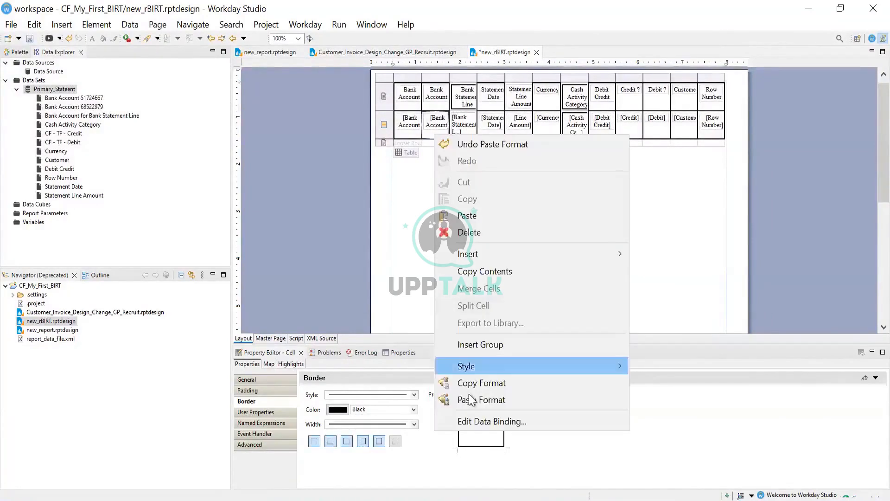
{"action": "left_click", "coordinate": [469, 400]}
{"action": "left_click", "coordinate": [583, 230]}
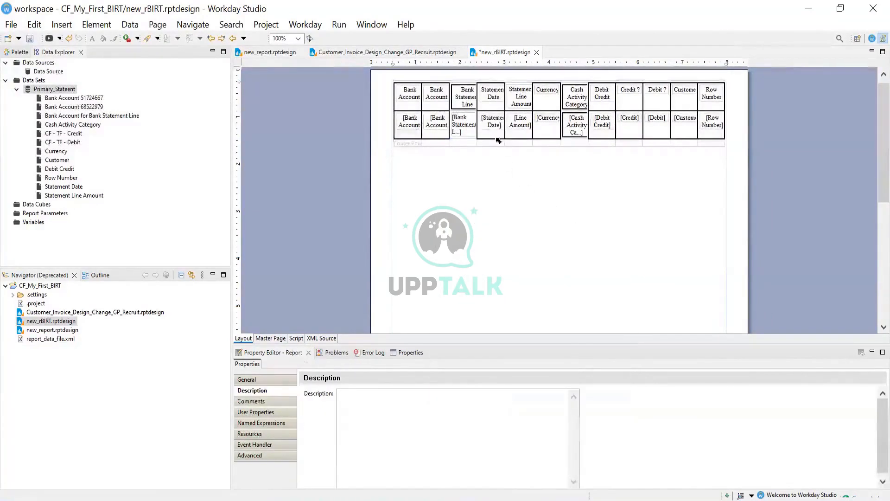
Paste the copied border format onto the Bank Statement Line data field in the detail row
{"action": "left_click", "coordinate": [493, 137]}
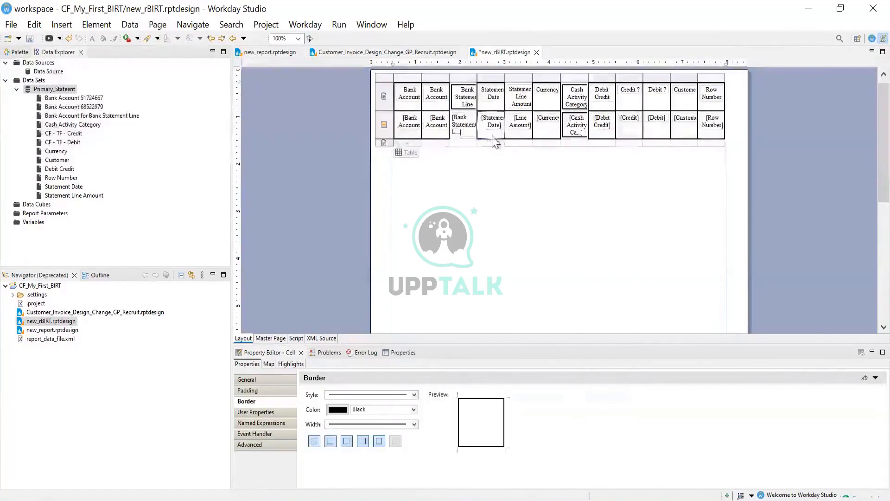
{"action": "left_click", "coordinate": [470, 133]}
{"action": "right_click", "coordinate": [469, 133]}
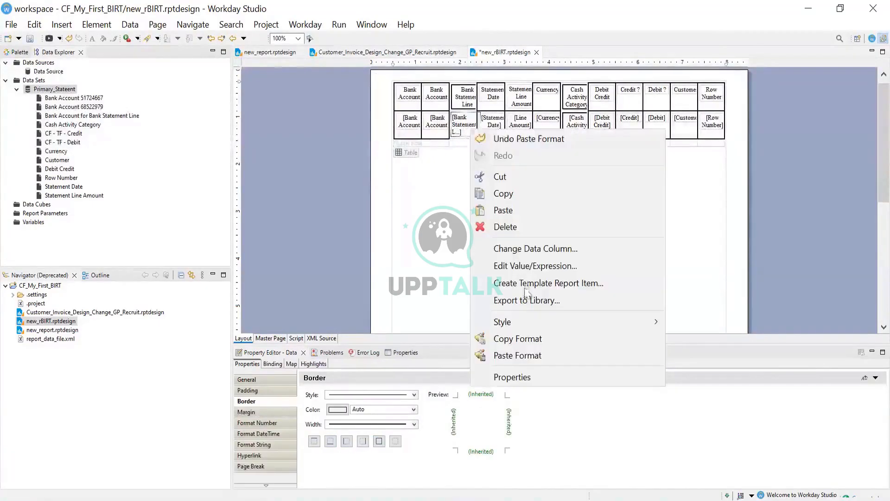
{"action": "left_click", "coordinate": [522, 347]}
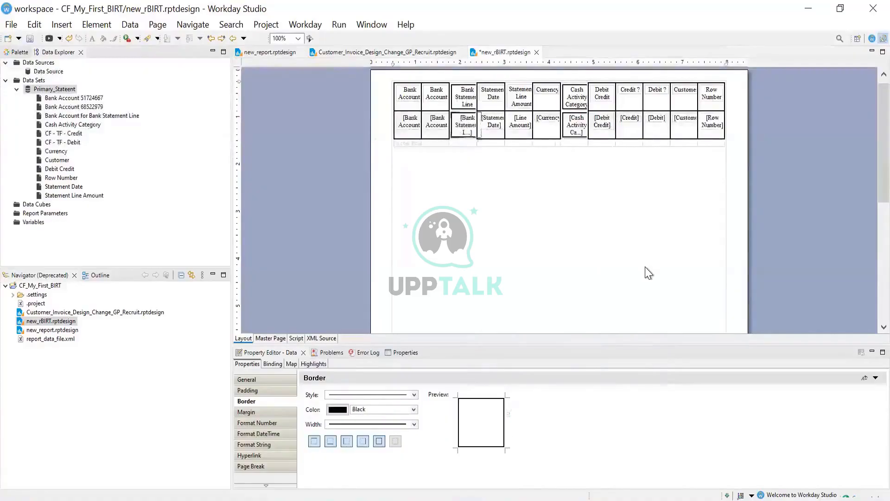
{"action": "left_click", "coordinate": [653, 239]}
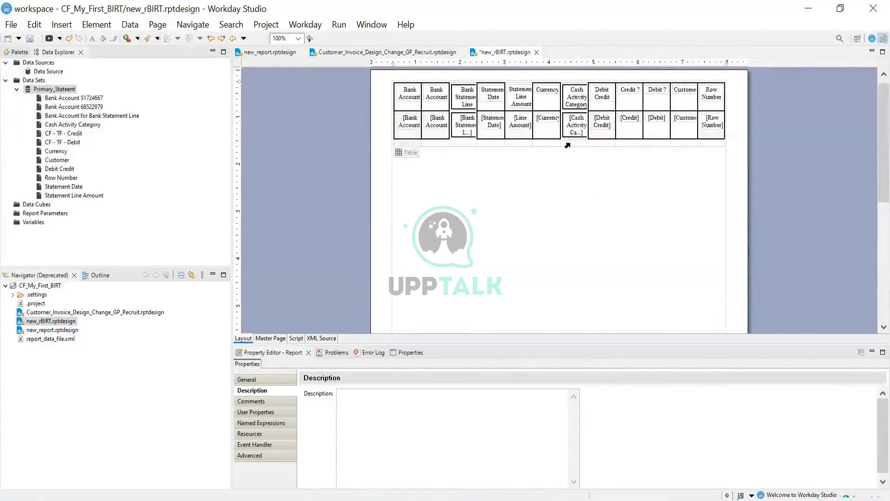
{"action": "left_click", "coordinate": [632, 131]}
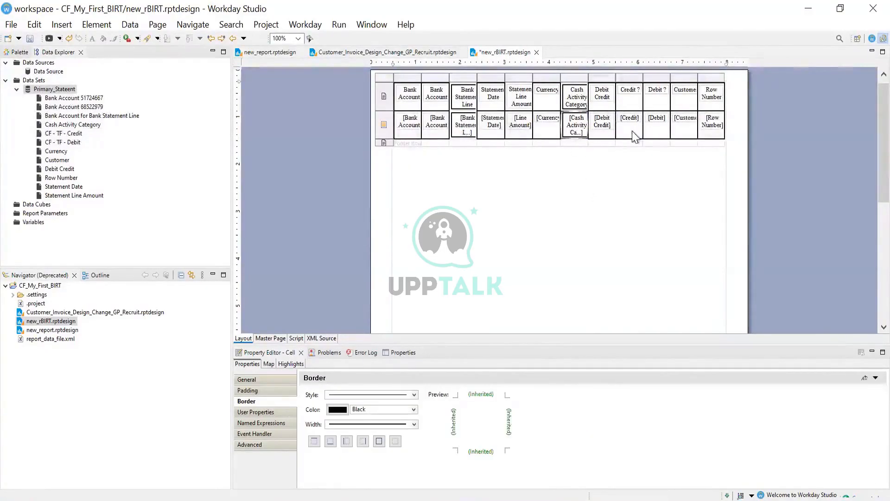
{"action": "left_click", "coordinate": [562, 194]}
Save the new_rBIRT report design and view the report as a PDF
{"action": "left_click", "coordinate": [30, 38]}
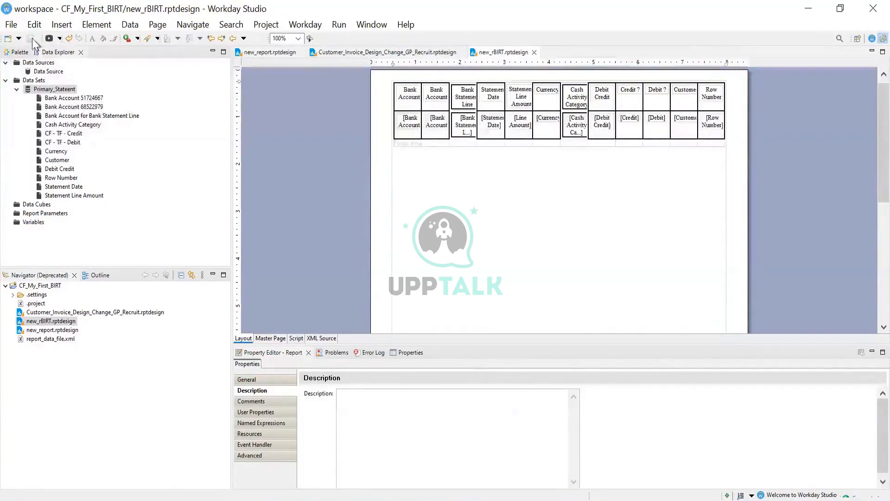
{"action": "left_click", "coordinate": [339, 24]}
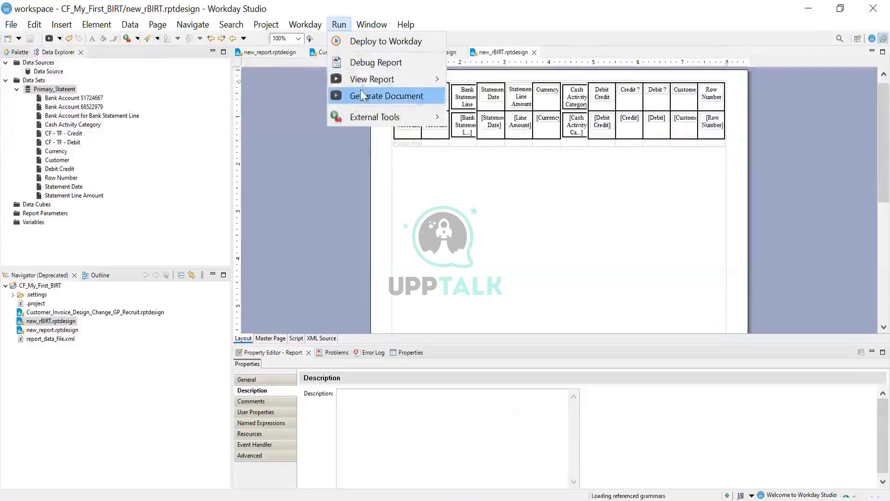
{"action": "mouse_move", "coordinate": [380, 79]}
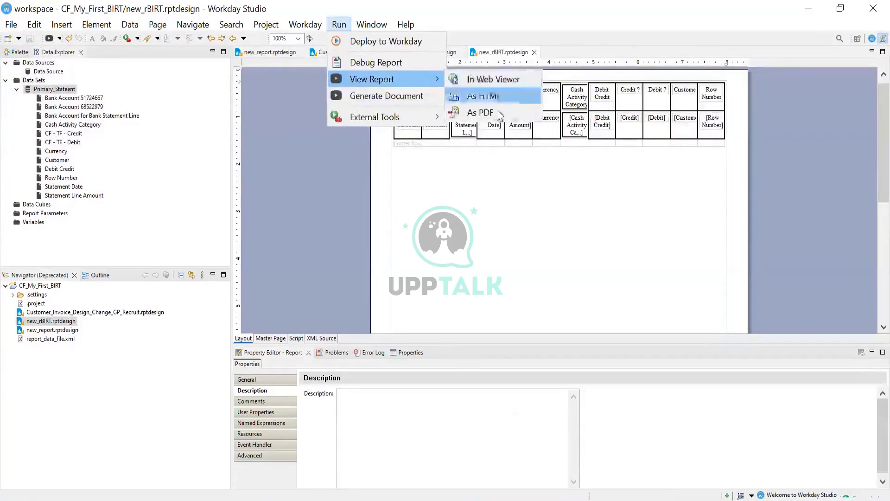
{"action": "left_click", "coordinate": [482, 112]}
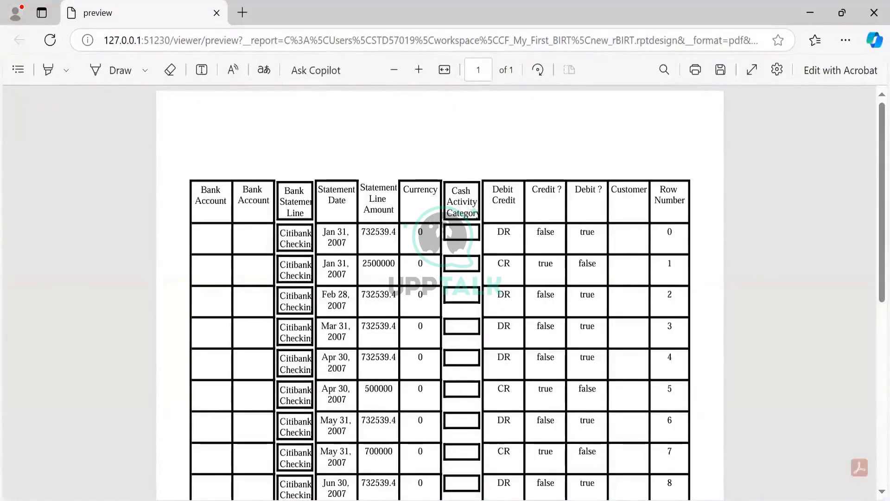
Return to Workday Studio and remove all borders from the Cash Activity Category data field in the detail row
{"action": "key", "text": "alt+Tab"}
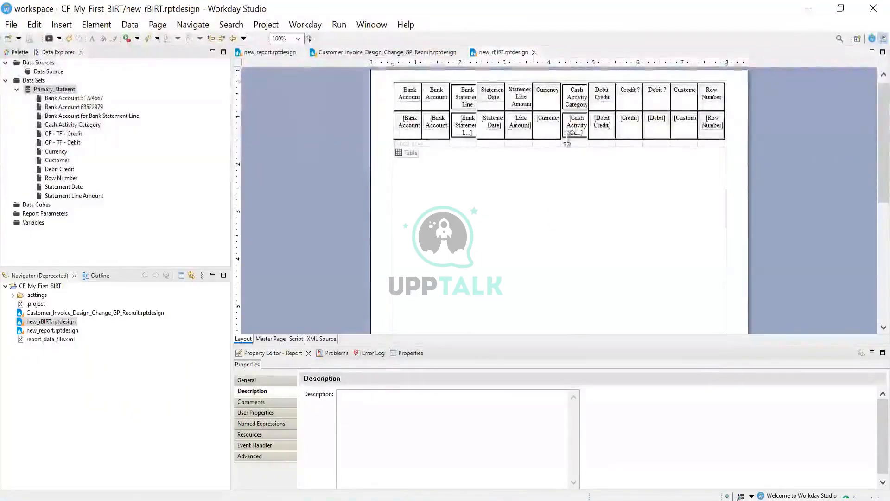
{"action": "left_click", "coordinate": [629, 135]}
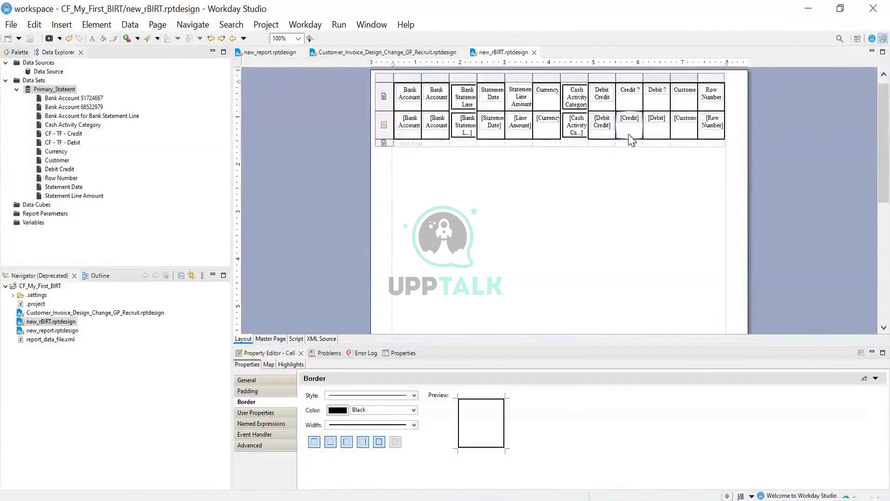
{"action": "key", "text": "Left"}
{"action": "key", "text": "Left"}
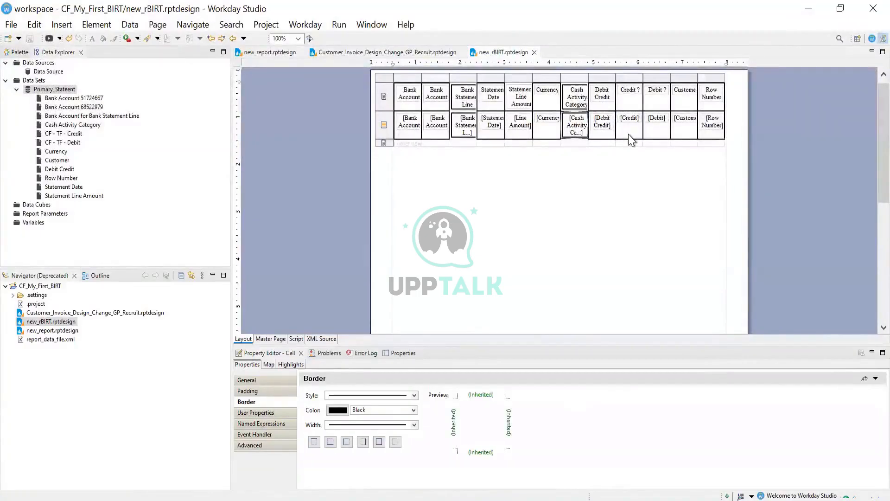
{"action": "right_click", "coordinate": [570, 129]}
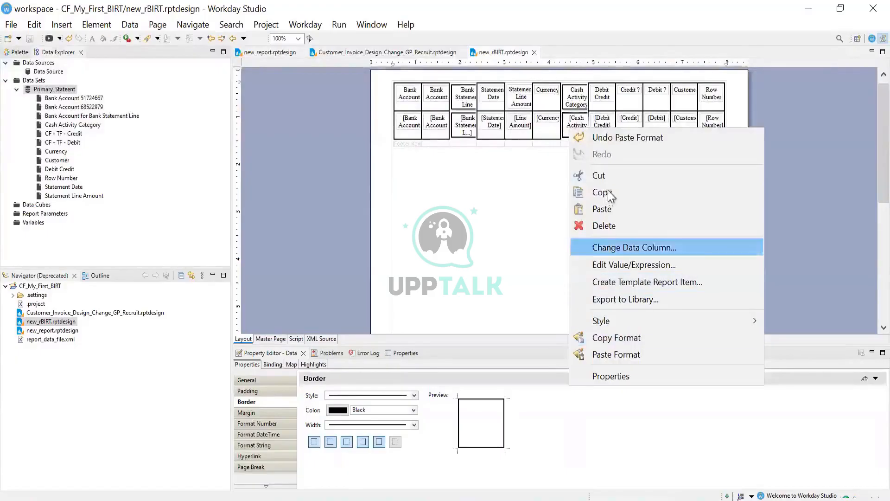
{"action": "left_click", "coordinate": [528, 183]}
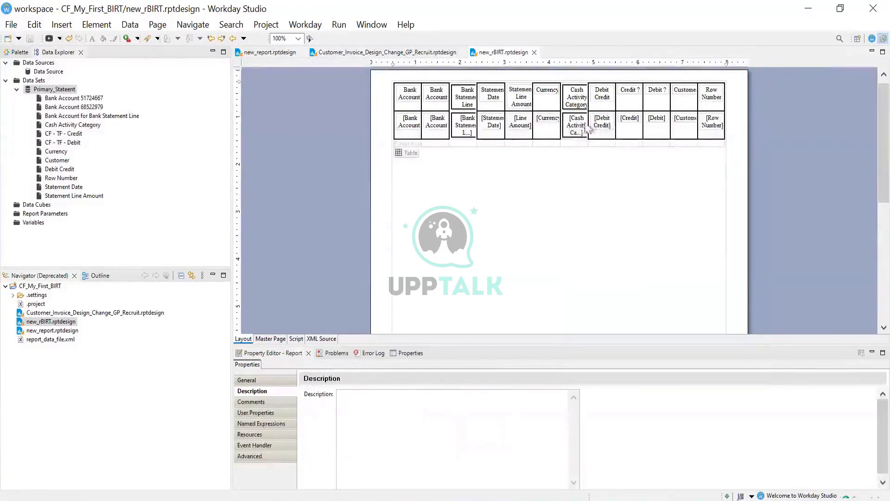
{"action": "left_click", "coordinate": [580, 131]}
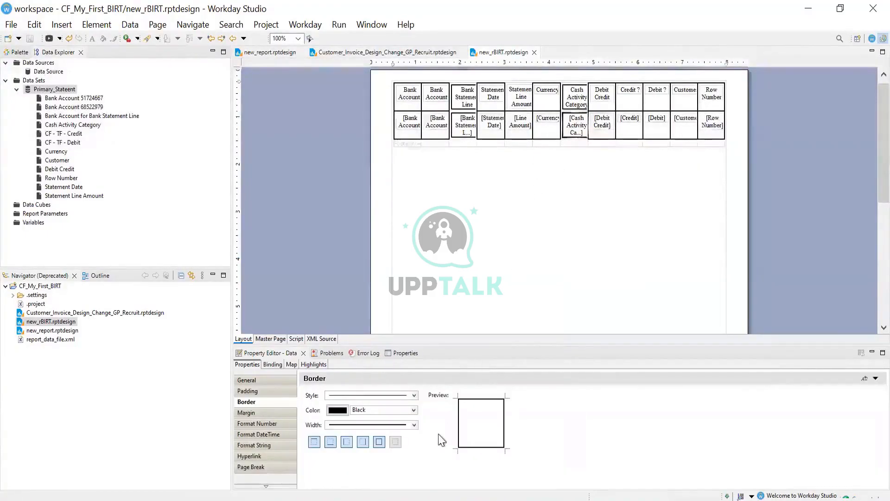
{"action": "left_click", "coordinate": [394, 443]}
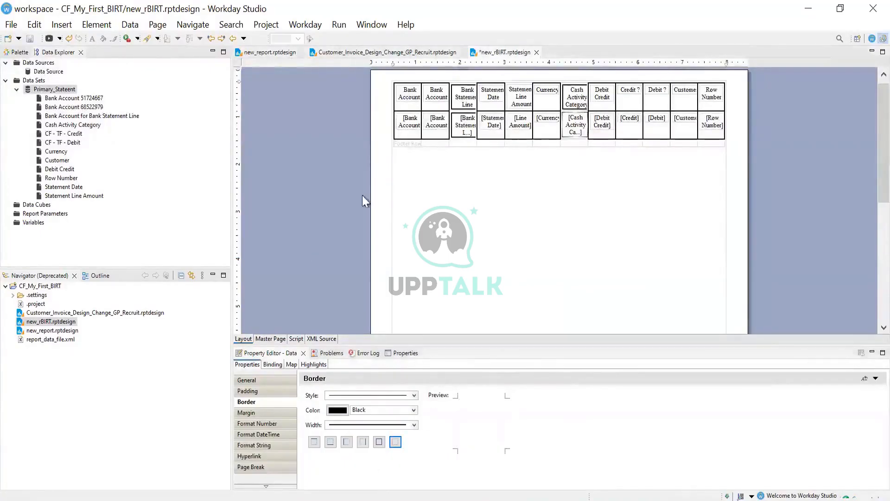
Remove all borders from the Bank Statement Line data field in the detail row and save the report design
{"action": "left_click", "coordinate": [462, 130]}
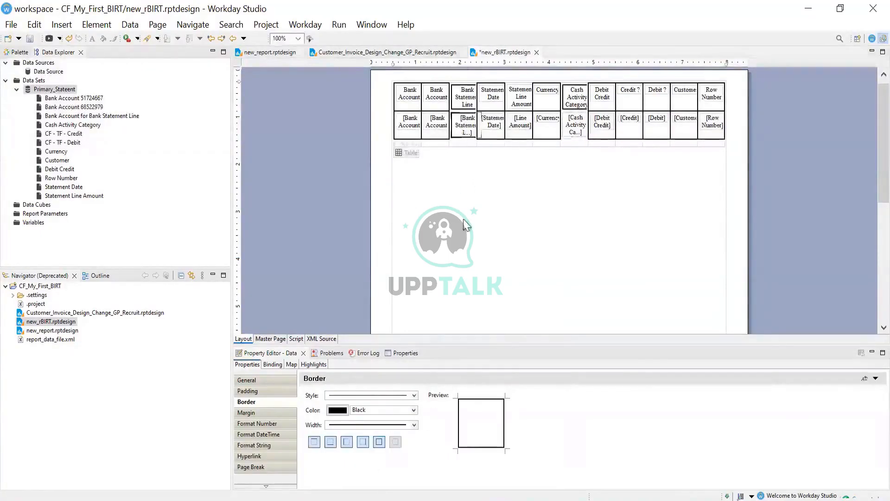
{"action": "left_click", "coordinate": [394, 444]}
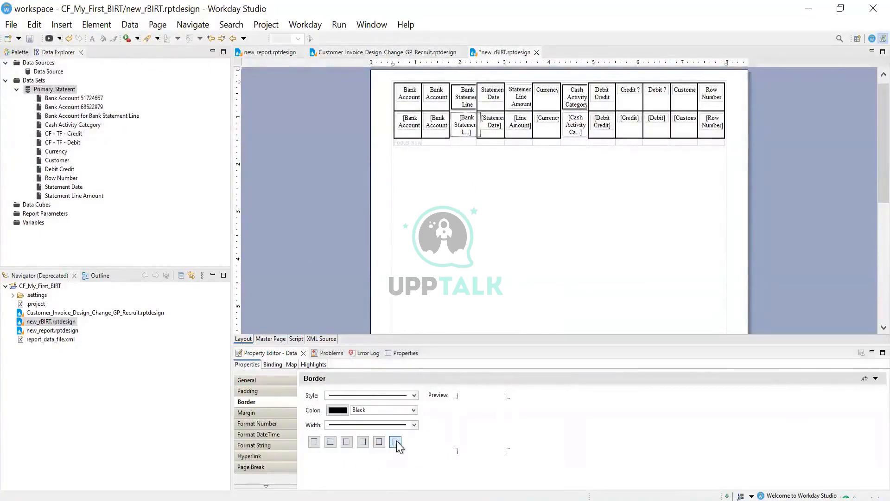
{"action": "left_click", "coordinate": [30, 38]}
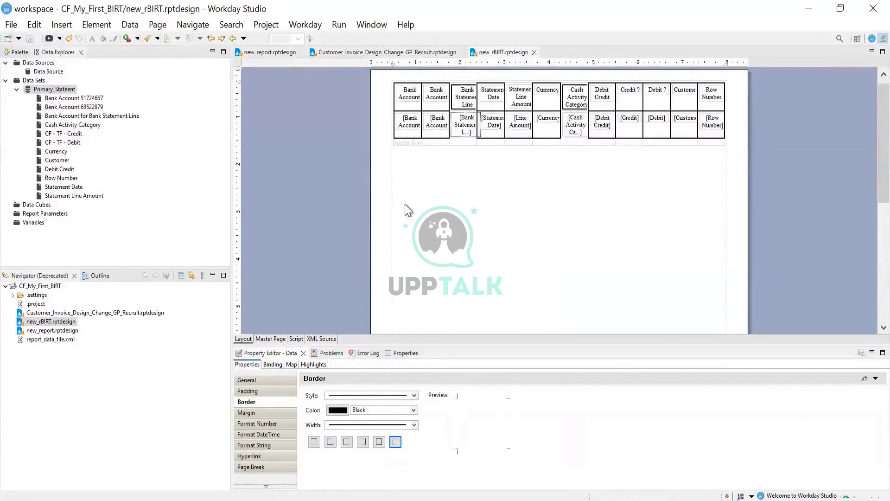
{"action": "left_click", "coordinate": [510, 179]}
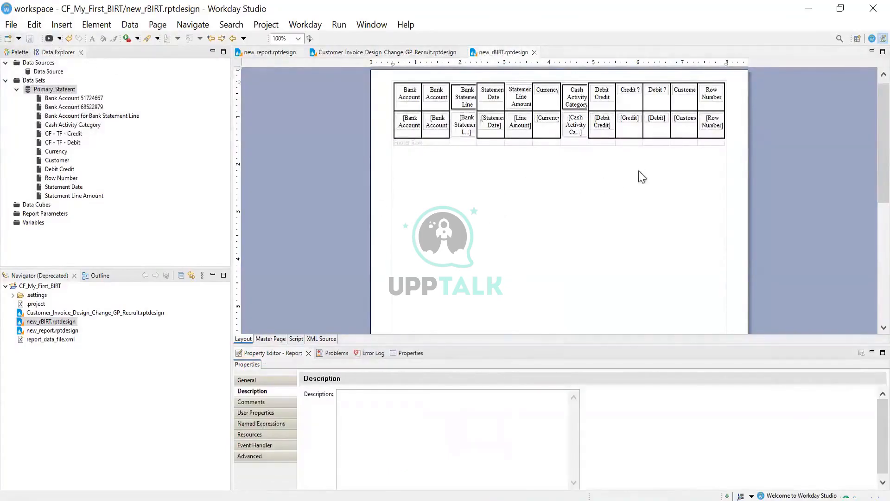
Apply a black border on all sides to the Bank Statement Line cell in the detail row
{"action": "left_click", "coordinate": [413, 137]}
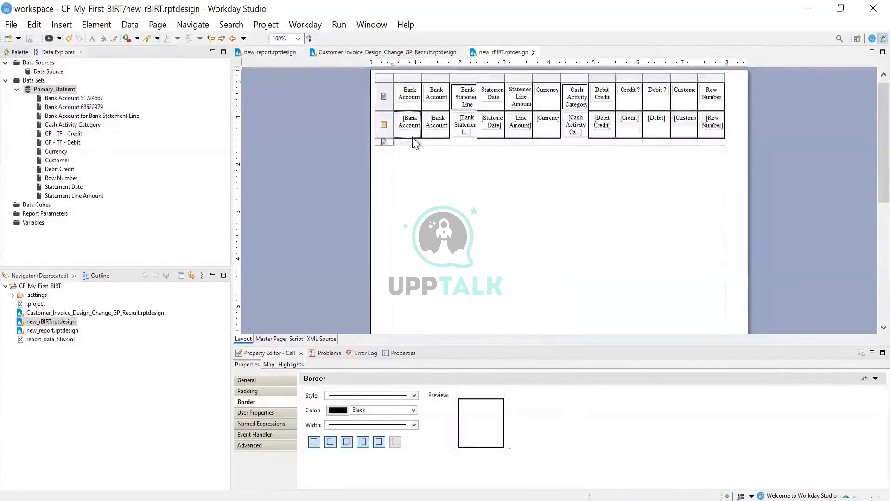
{"action": "left_click", "coordinate": [410, 128]}
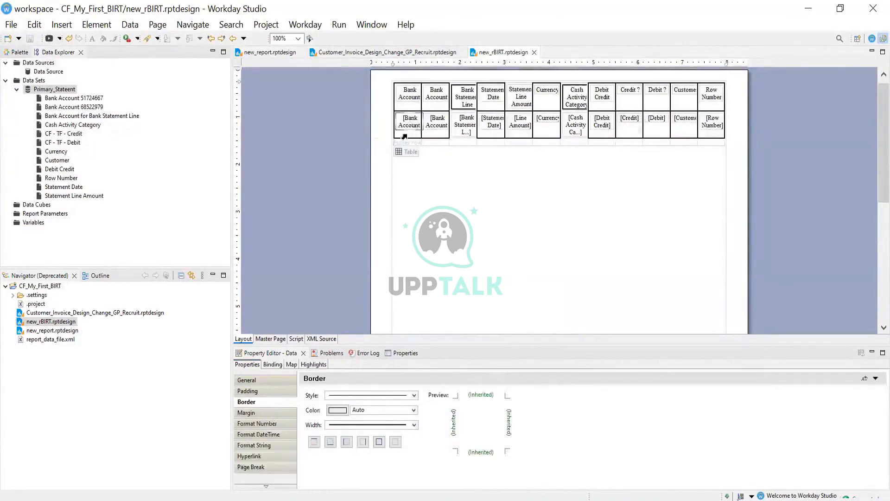
{"action": "left_click", "coordinate": [408, 135]}
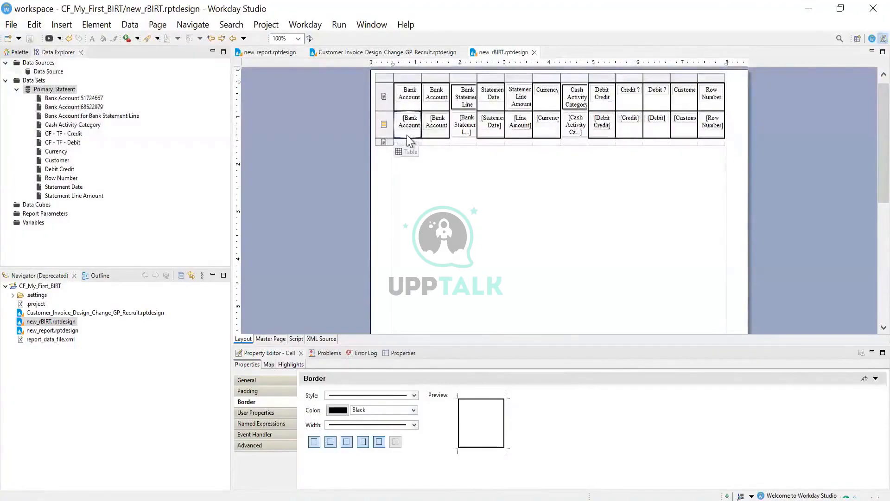
{"action": "key", "text": "Right"}
{"action": "key", "text": "Right"}
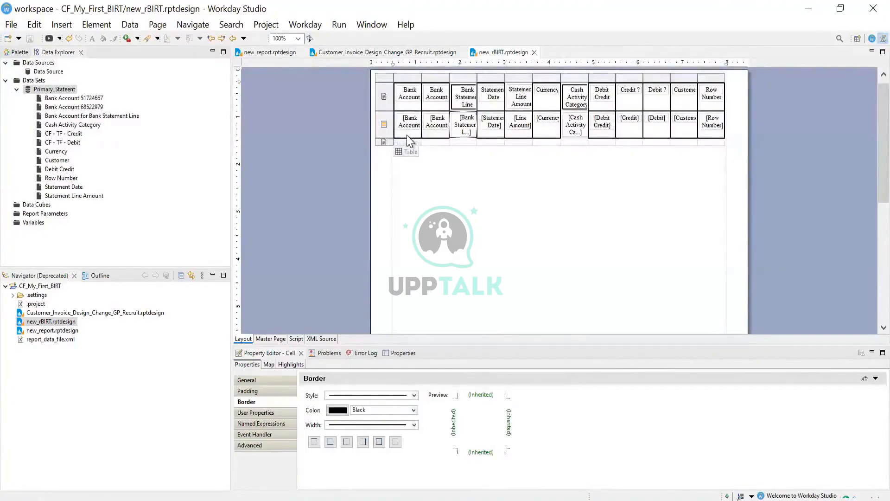
{"action": "left_click", "coordinate": [375, 440]}
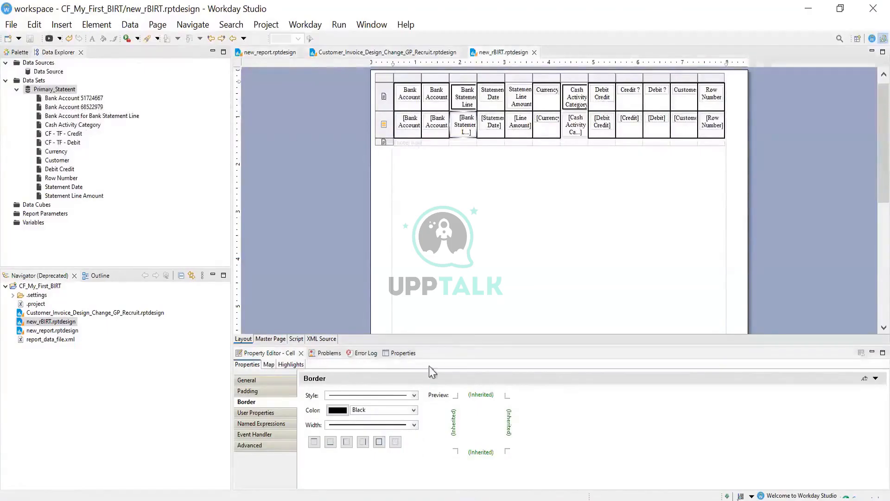
{"action": "left_click", "coordinate": [379, 440]}
{"action": "left_click", "coordinate": [492, 230]}
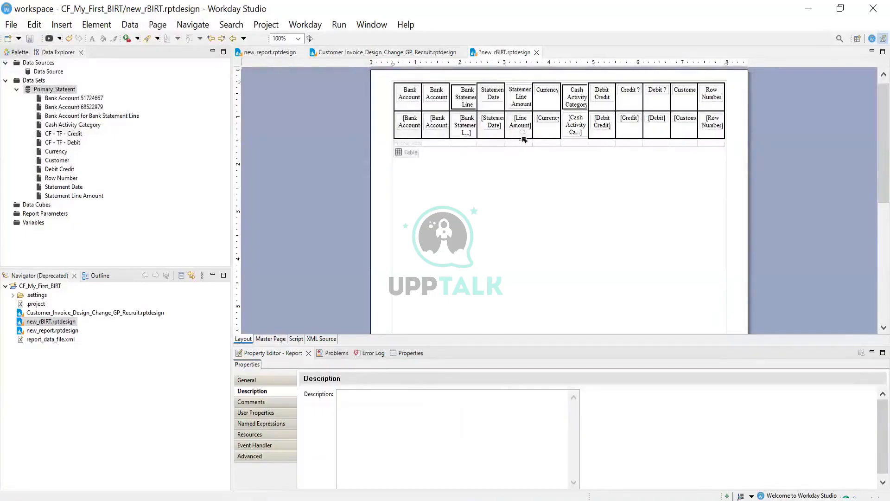
Apply a black border on all sides to the Cash Activity Category cell in the detail row
{"action": "left_click", "coordinate": [539, 138]}
{"action": "key", "text": "Right"}
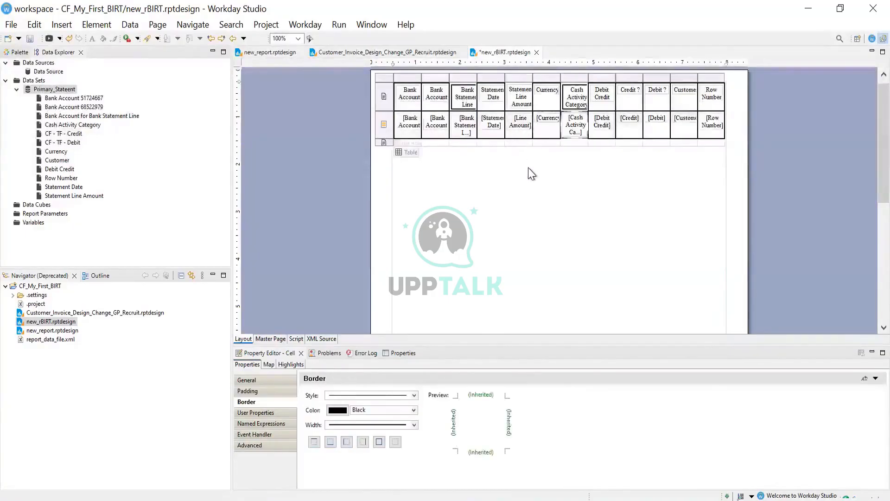
{"action": "left_click", "coordinate": [379, 442]}
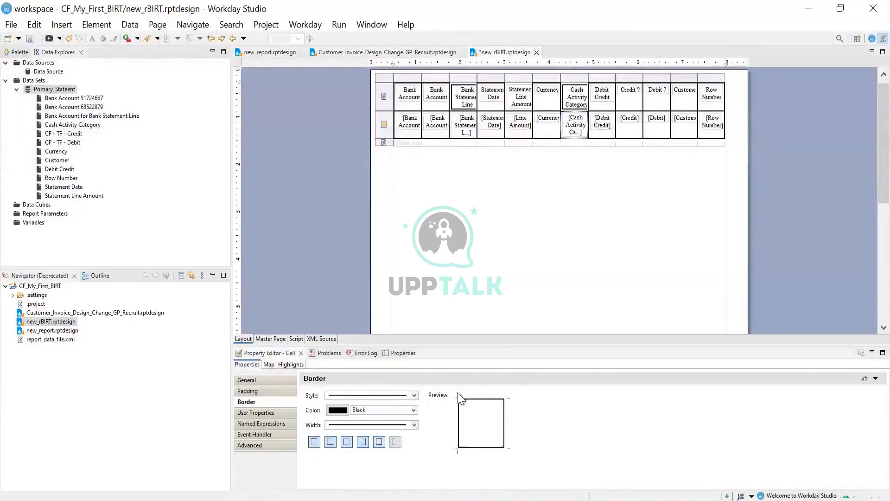
{"action": "left_click", "coordinate": [631, 224]}
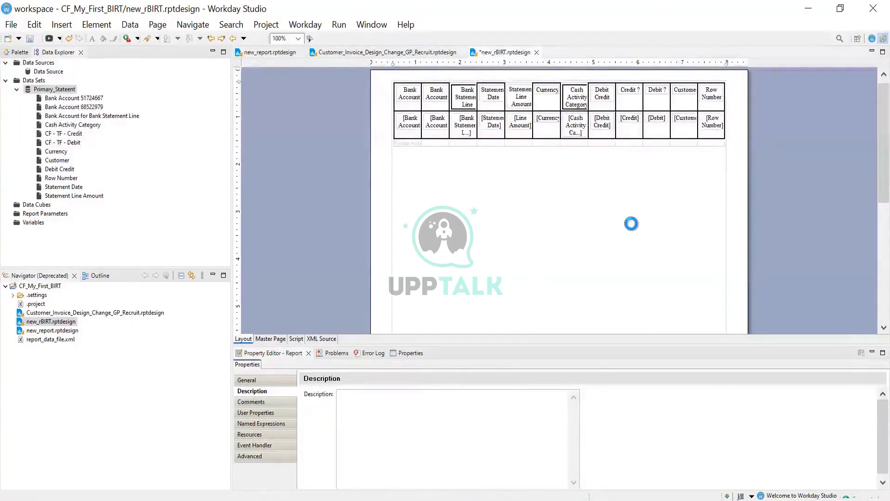
Clear all borders from the Debit Credit header cell and reapply them in black
{"action": "left_click", "coordinate": [608, 110]}
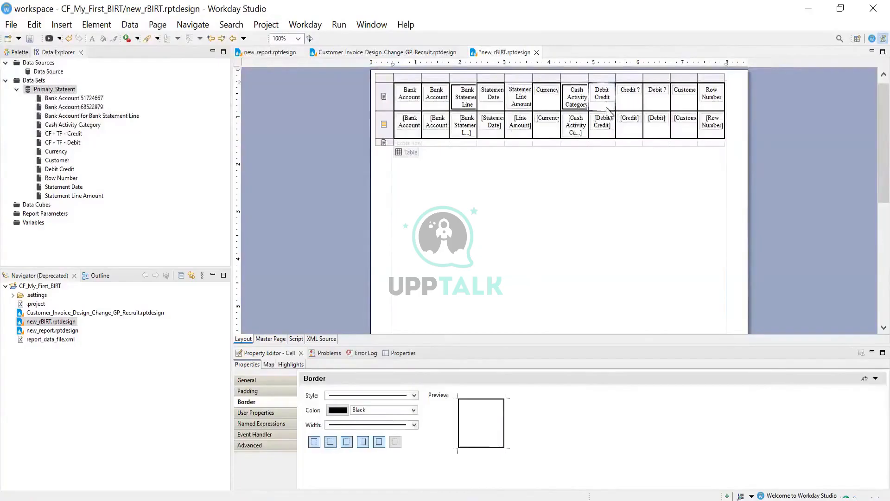
{"action": "left_click", "coordinate": [395, 441]}
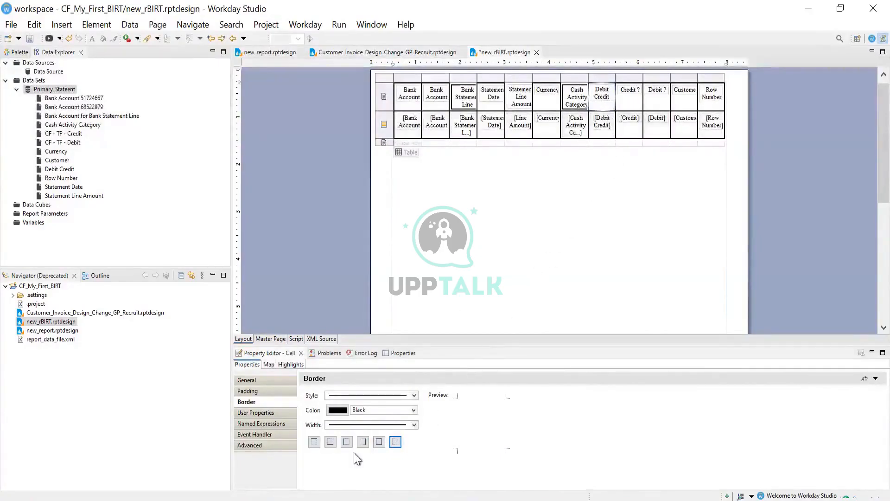
{"action": "left_click", "coordinate": [379, 442]}
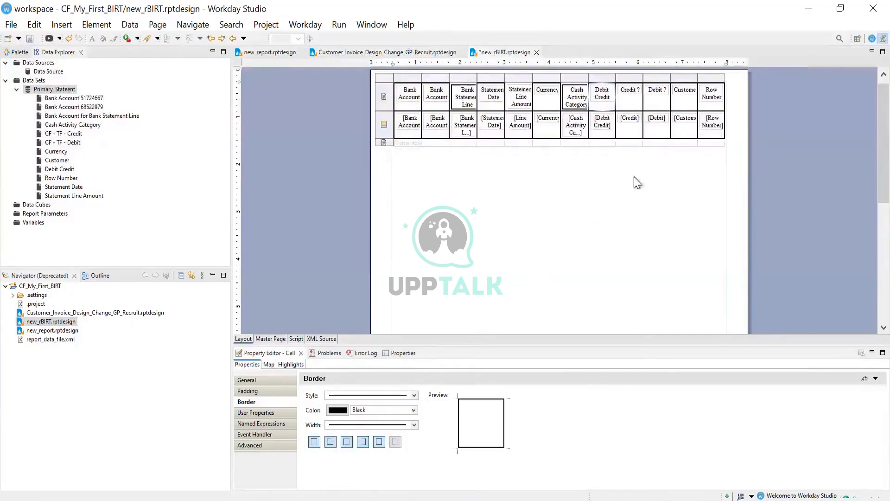
Apply borders on all sides to the Cash Activity Category header cell and remove the border from its label
{"action": "left_click", "coordinate": [632, 98]}
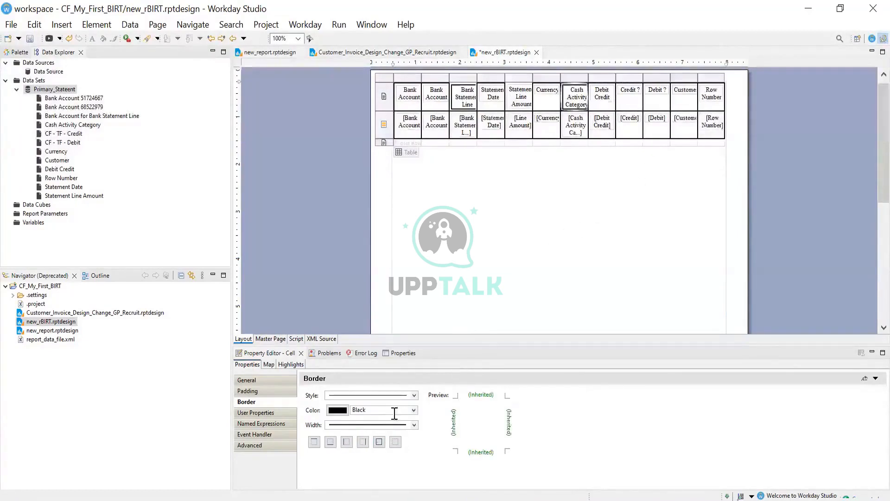
{"action": "left_click", "coordinate": [378, 442]}
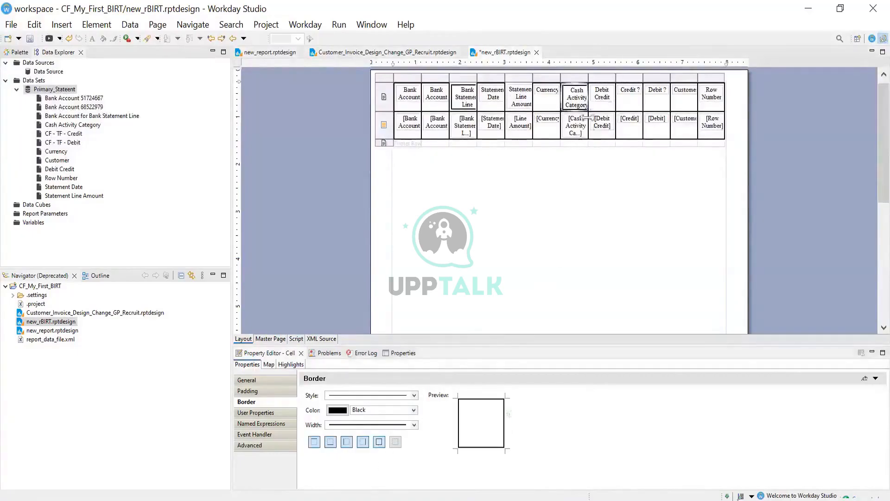
{"action": "left_click", "coordinate": [575, 105]}
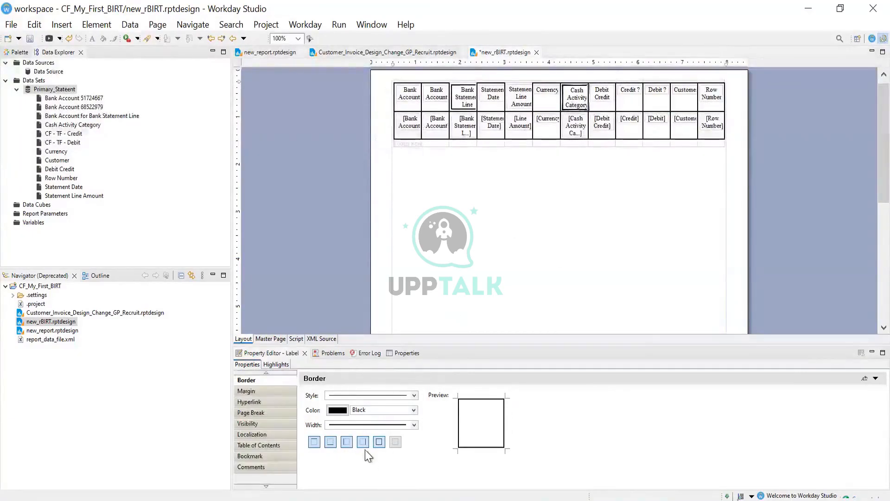
{"action": "left_click", "coordinate": [378, 443]}
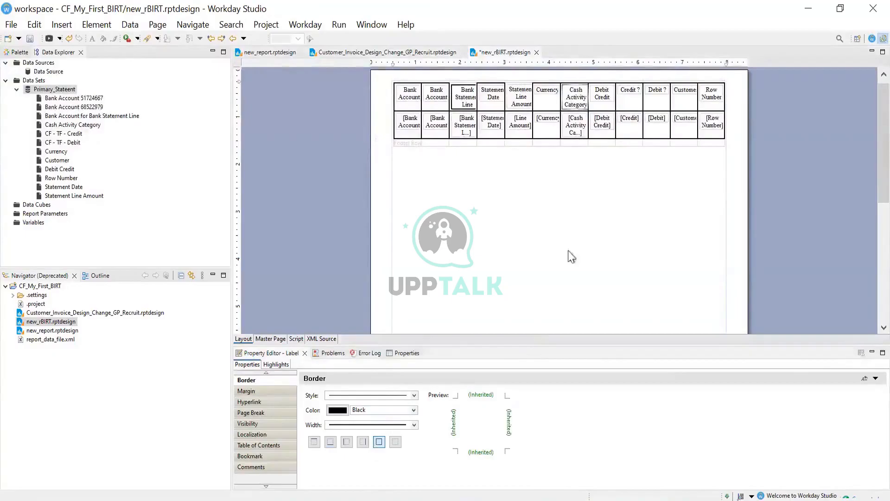
Turn off the all-sides border on the Cash Activity Category header cell
{"action": "left_click", "coordinate": [605, 108]}
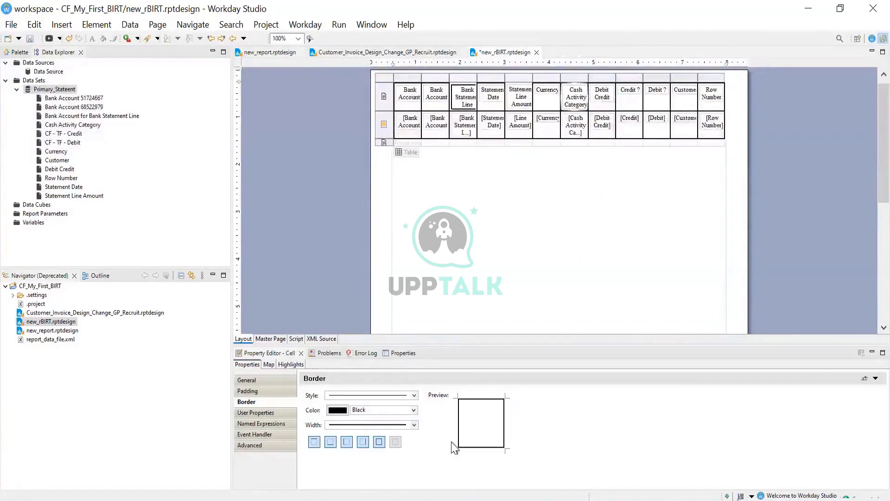
{"action": "left_click", "coordinate": [380, 449]}
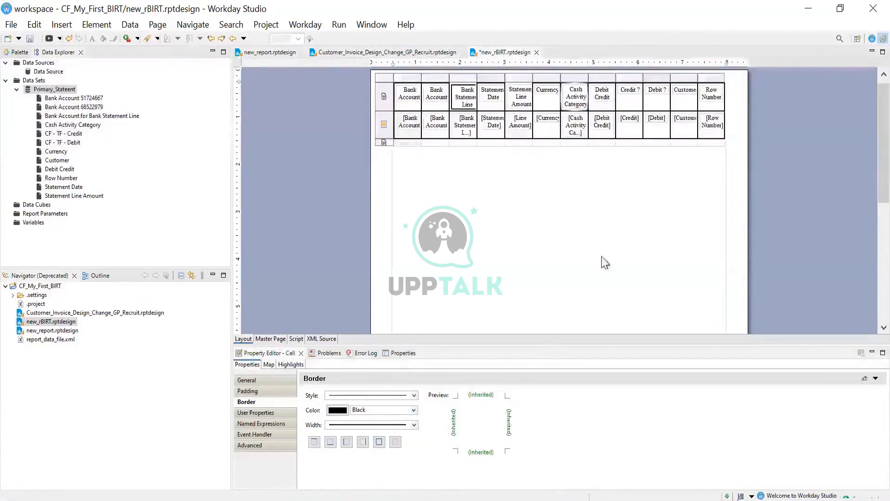
{"action": "left_click", "coordinate": [620, 246]}
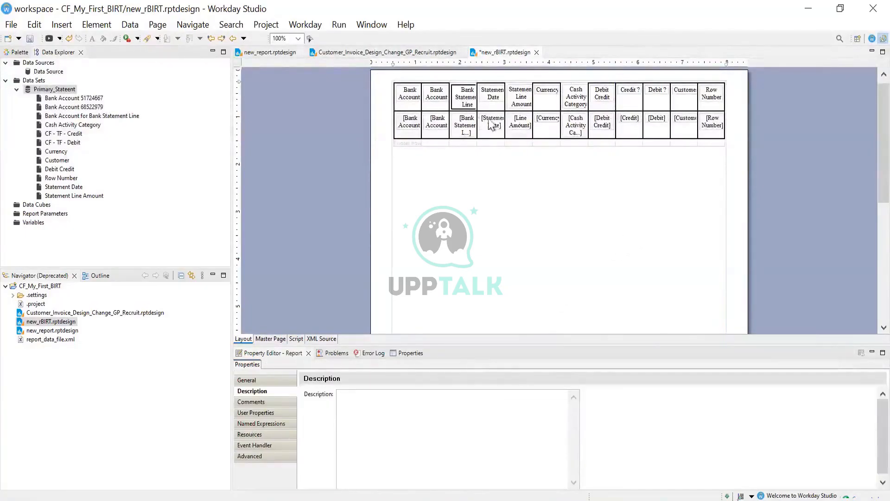
Remove the border from the Bank Statement Line header label and apply a black border on all sides of its cell
{"action": "left_click", "coordinate": [488, 105]}
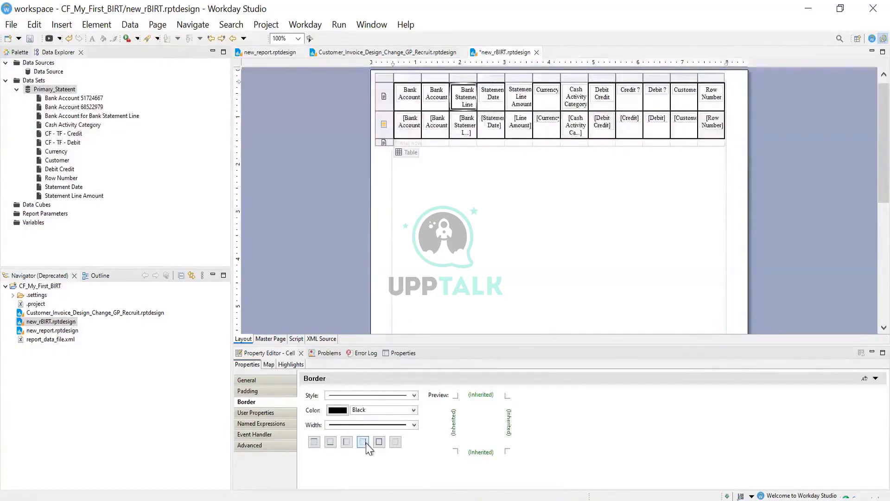
{"action": "left_click", "coordinate": [394, 443]}
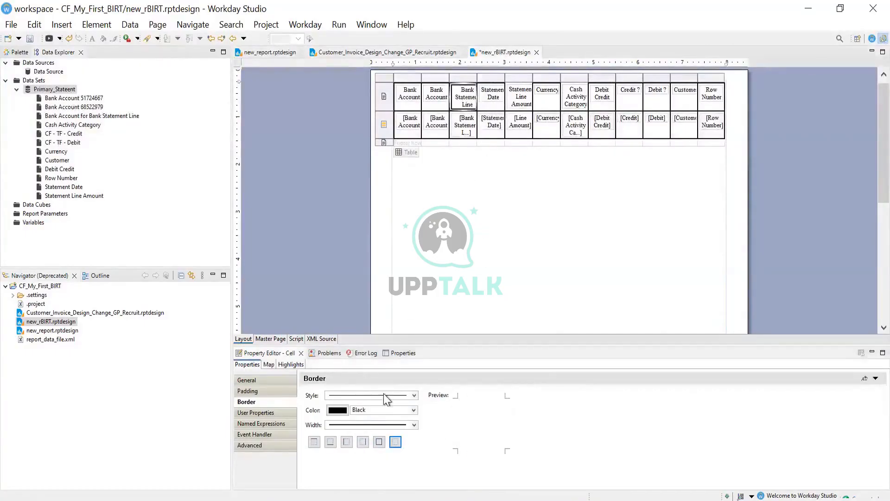
{"action": "left_click", "coordinate": [461, 99]}
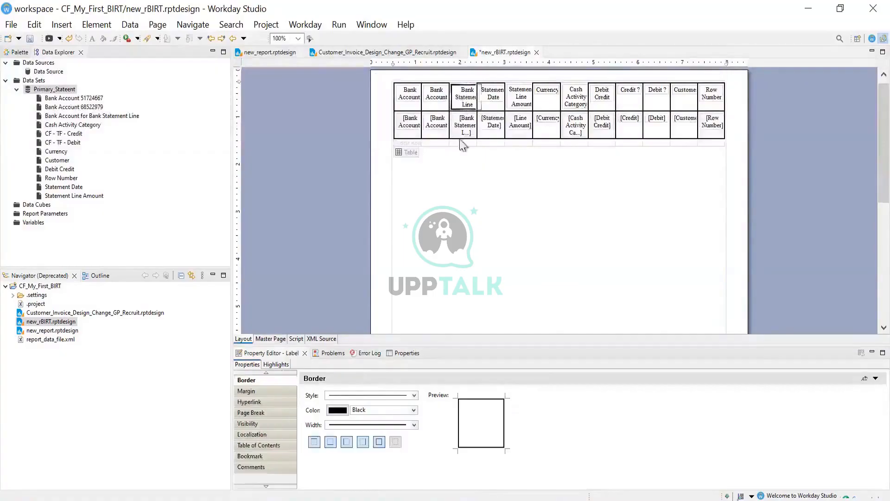
{"action": "left_click", "coordinate": [395, 442]}
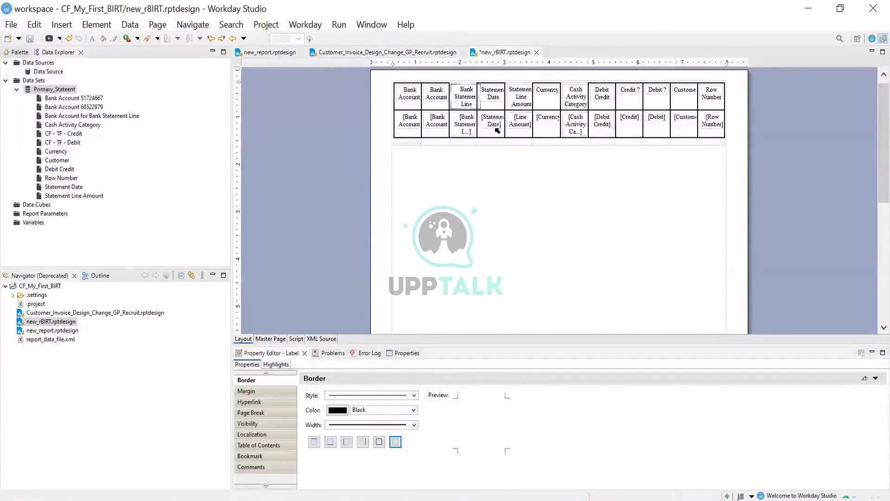
{"action": "left_click", "coordinate": [496, 107]}
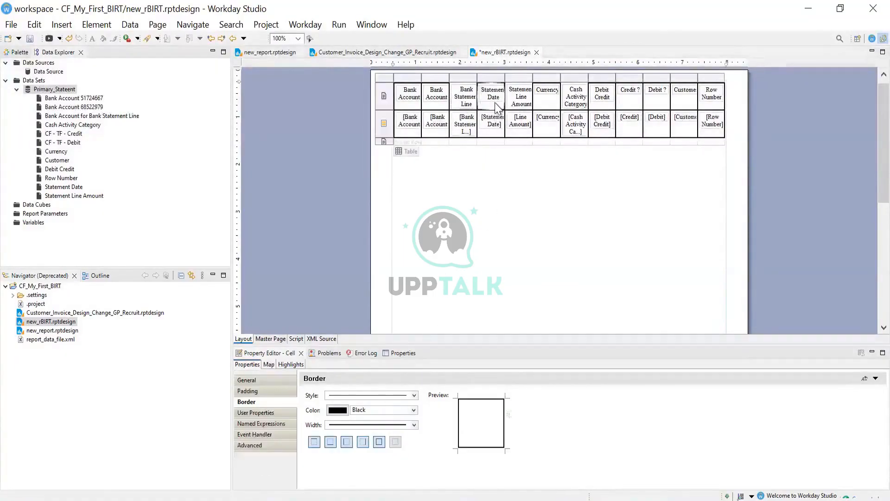
{"action": "left_click", "coordinate": [378, 442]}
{"action": "left_click", "coordinate": [590, 219]}
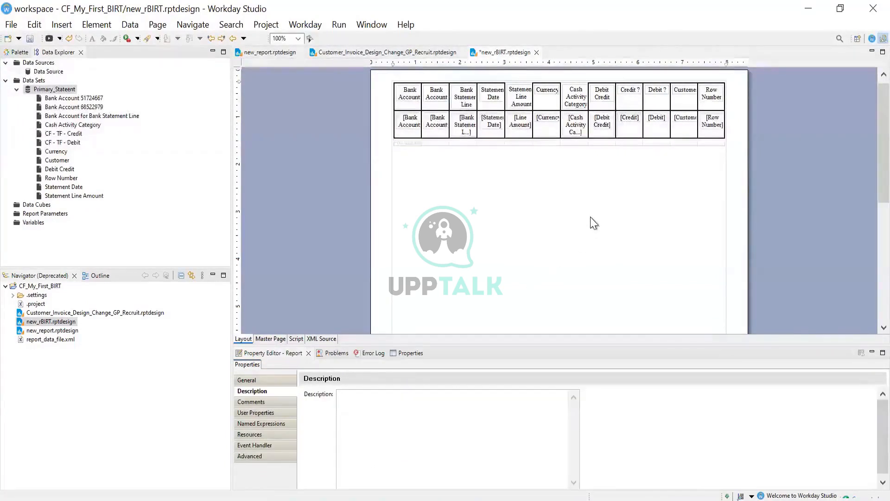
Apply a black border on all sides of the Statement Line Amount header cell and save the report
{"action": "left_click", "coordinate": [544, 108]}
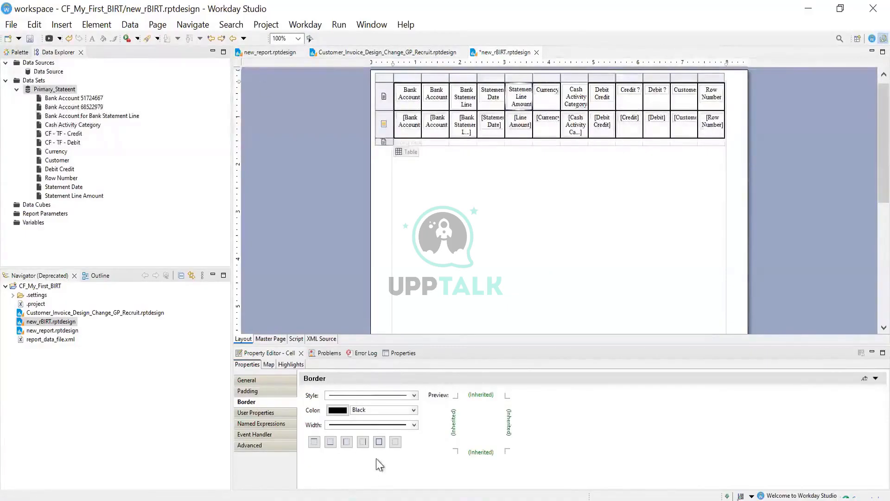
{"action": "left_click", "coordinate": [380, 440]}
{"action": "left_click", "coordinate": [610, 257]}
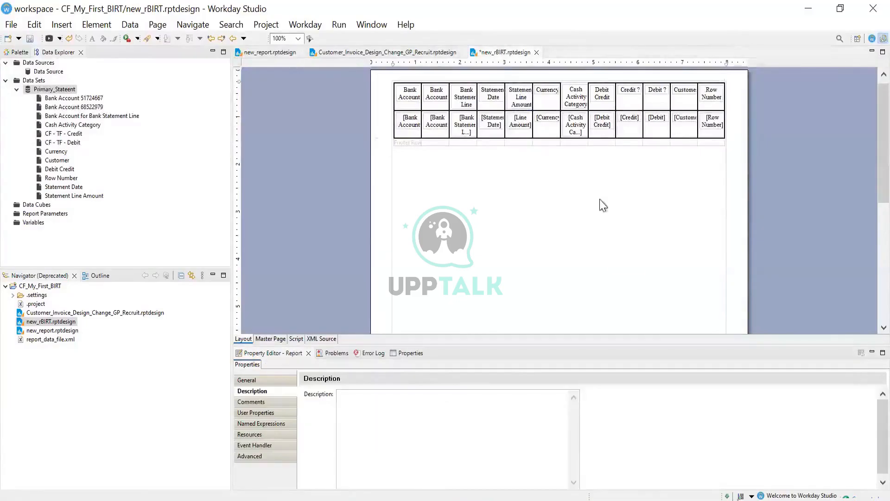
{"action": "left_click", "coordinate": [25, 40]}
View the report as PDF to check the cell borders, and close both preview pages
{"action": "left_click", "coordinate": [339, 25]}
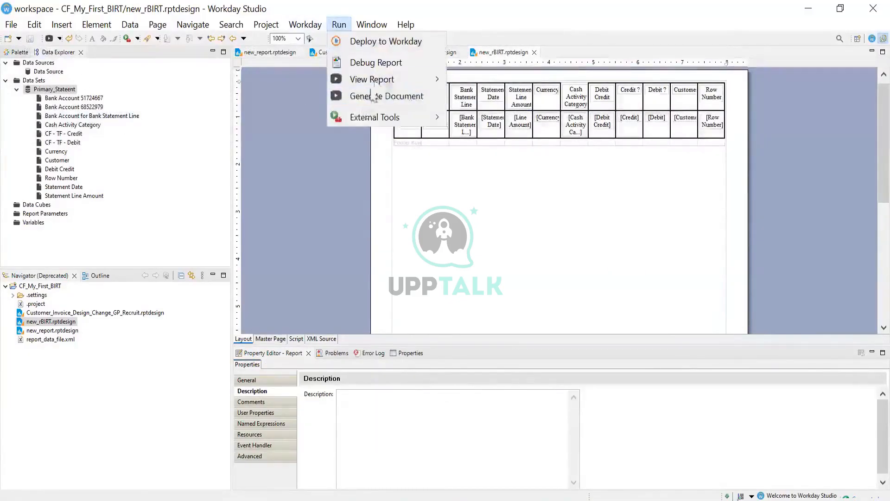
{"action": "mouse_move", "coordinate": [385, 79]}
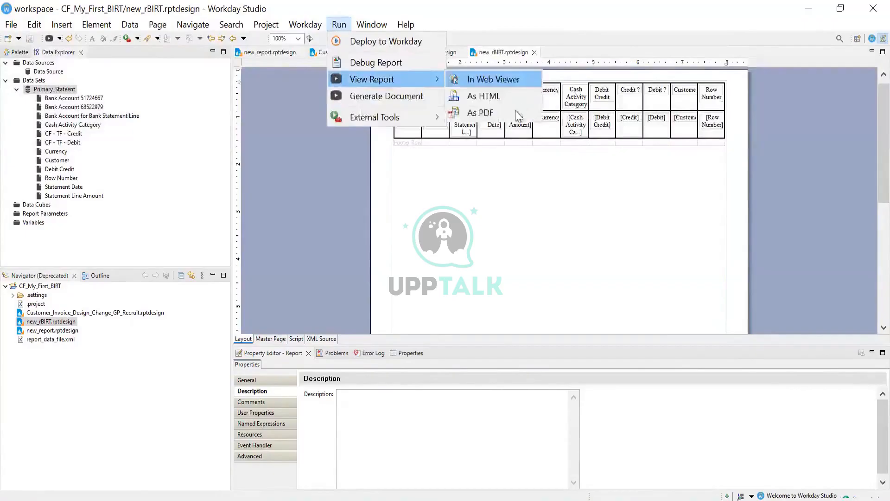
{"action": "left_click", "coordinate": [491, 112]}
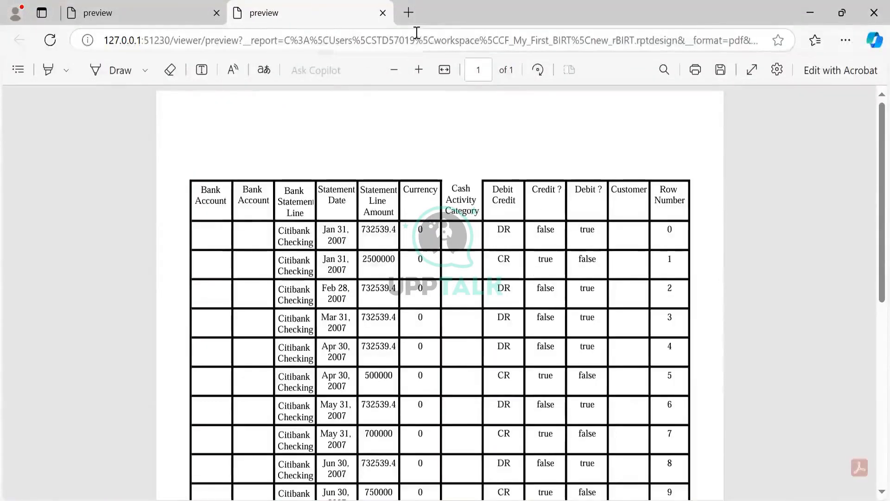
{"action": "left_click", "coordinate": [383, 13]}
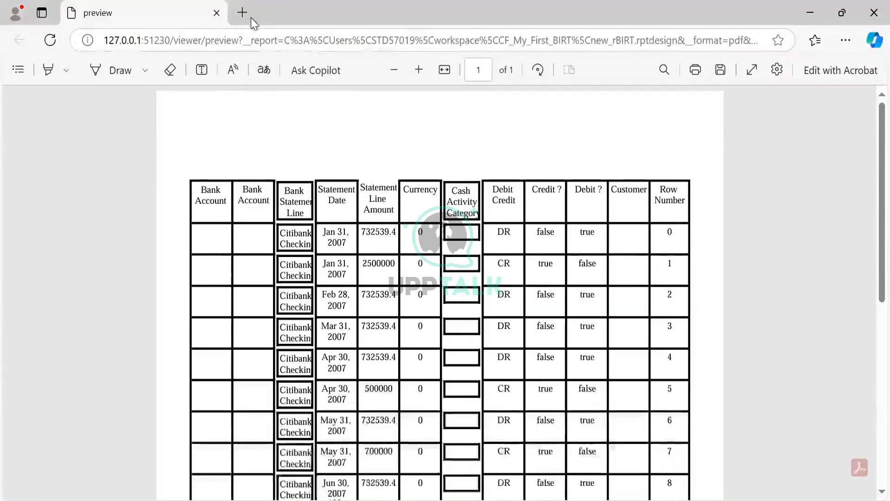
{"action": "left_click", "coordinate": [217, 13]}
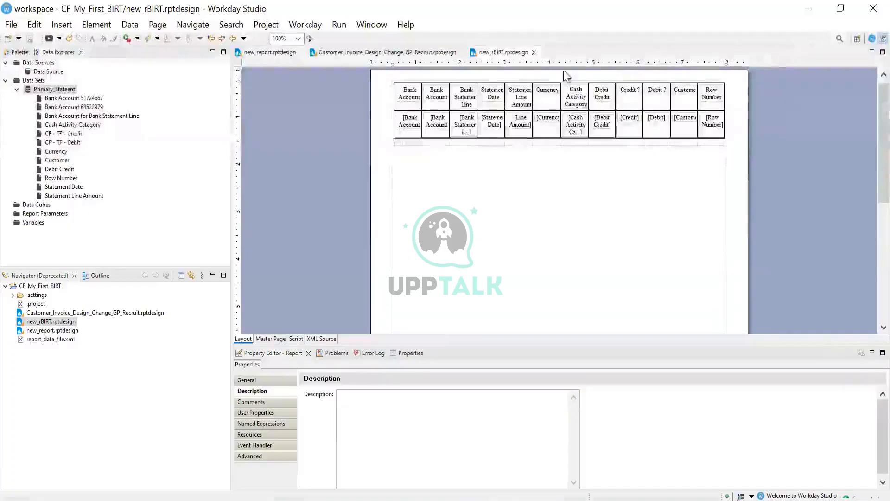
Apply a black border on all sides of the Cash Activity Category header cell and save the report
{"action": "left_click", "coordinate": [597, 111]}
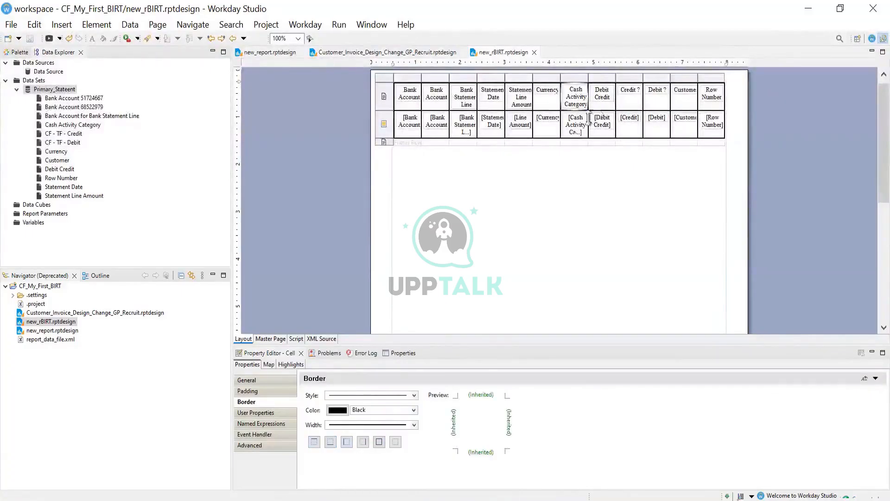
{"action": "left_click", "coordinate": [382, 442]}
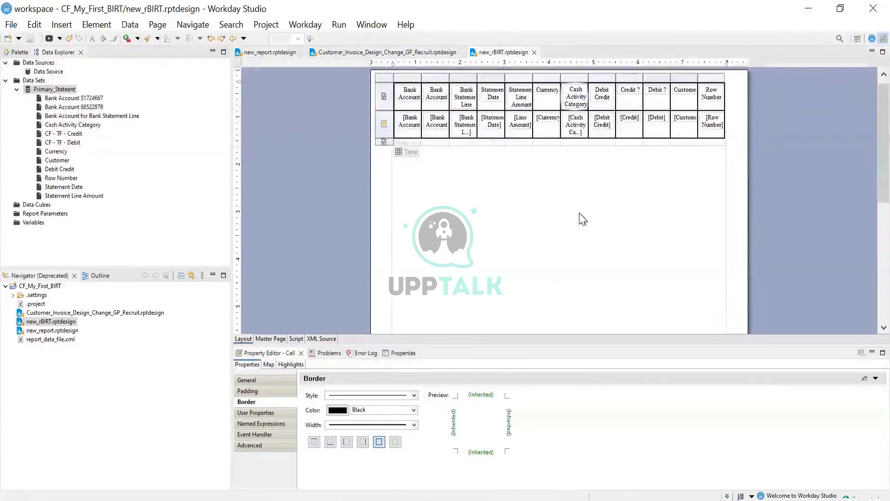
{"action": "left_click", "coordinate": [741, 244]}
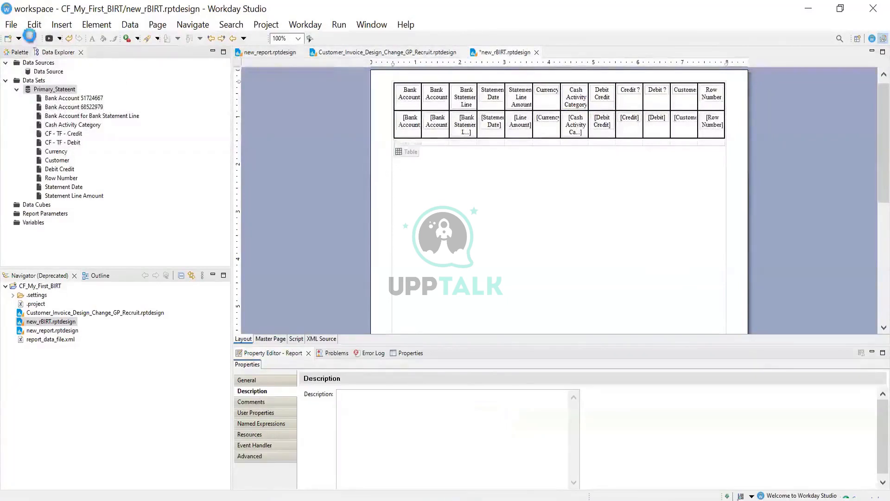
{"action": "left_click", "coordinate": [29, 39]}
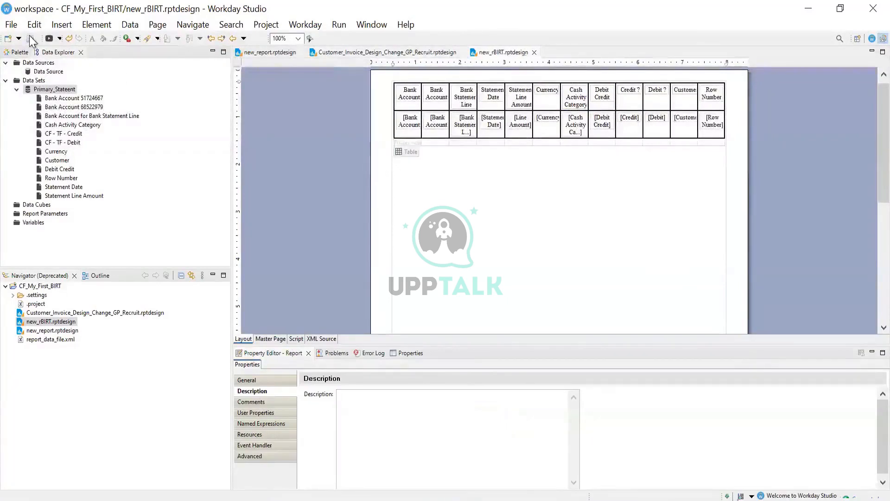
Open the general formatting properties of the table's header row
{"action": "left_click", "coordinate": [404, 151]}
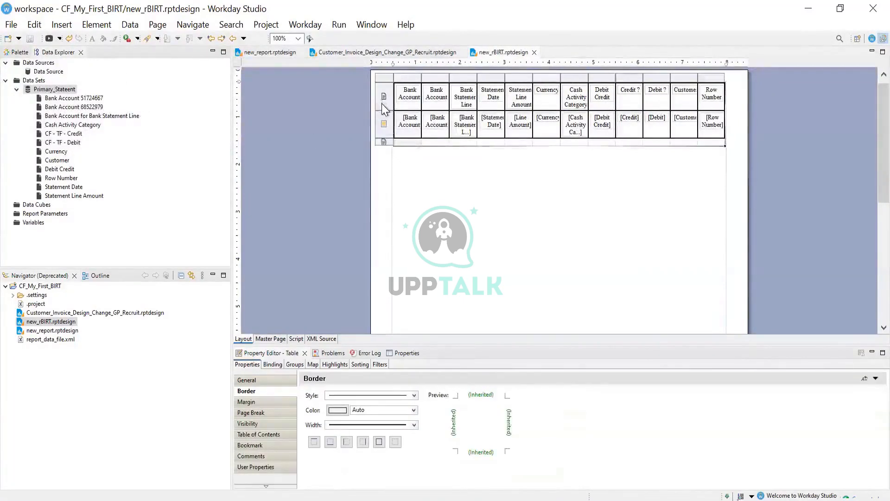
{"action": "left_click", "coordinate": [384, 98]}
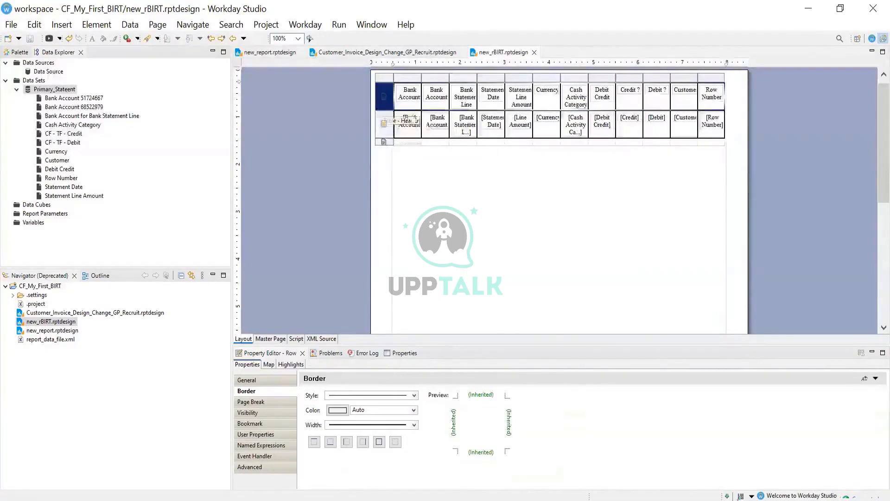
{"action": "left_click", "coordinate": [265, 379]}
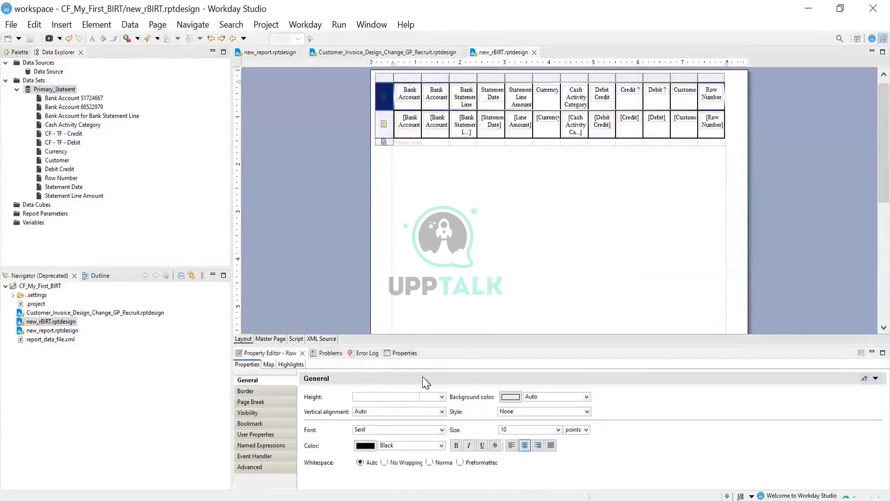
Try gray as the header row's text color and undo the change
{"action": "left_click", "coordinate": [366, 446]}
{"action": "left_click", "coordinate": [454, 378]}
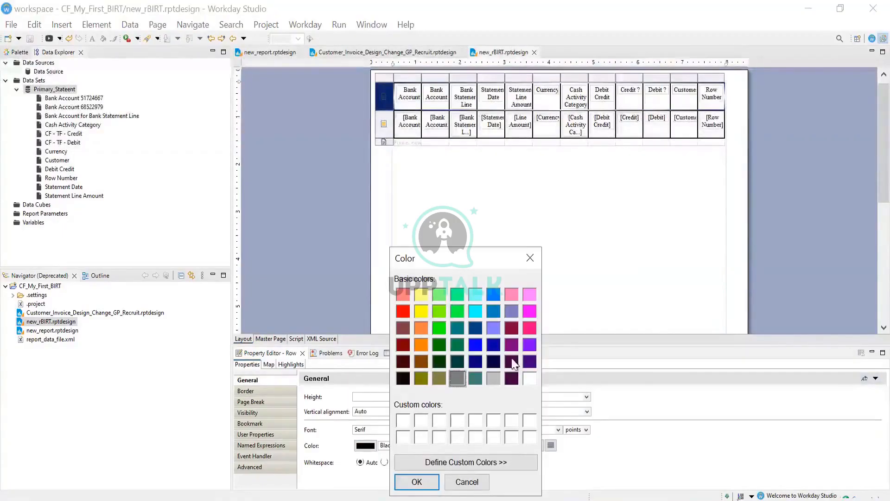
{"action": "left_click", "coordinate": [433, 482]}
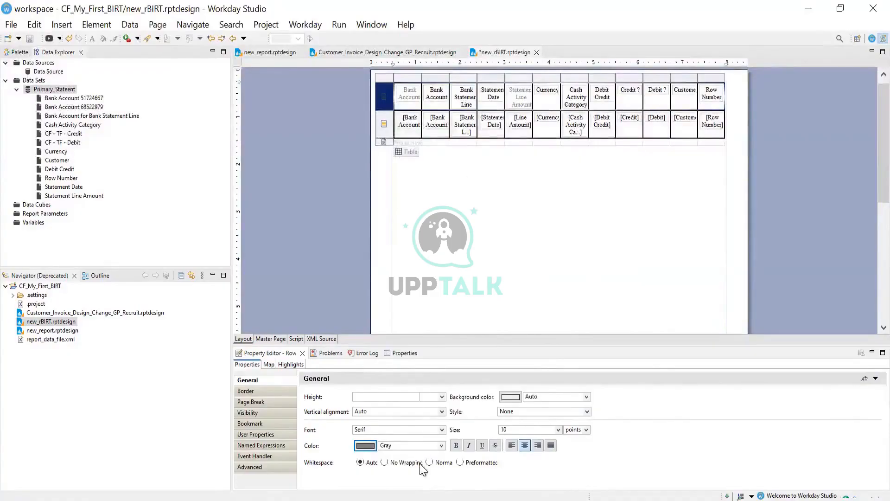
{"action": "left_click", "coordinate": [366, 446]}
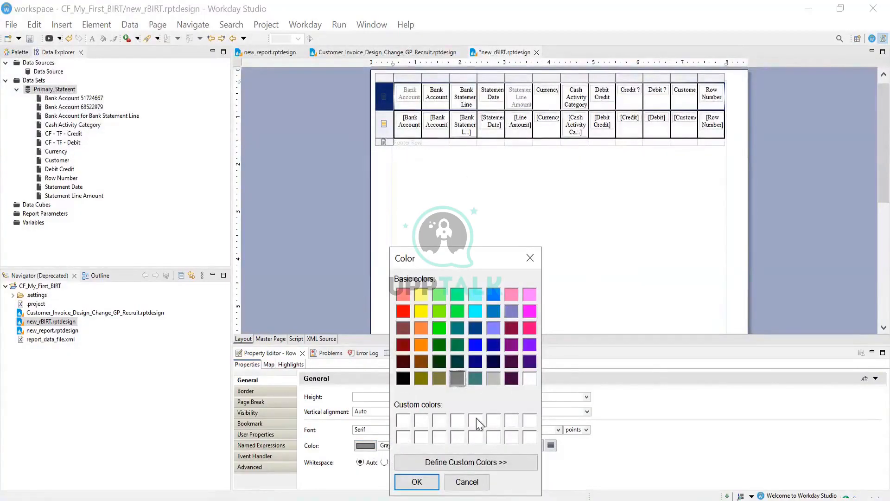
{"action": "left_click", "coordinate": [512, 379]}
{"action": "left_click", "coordinate": [403, 379]}
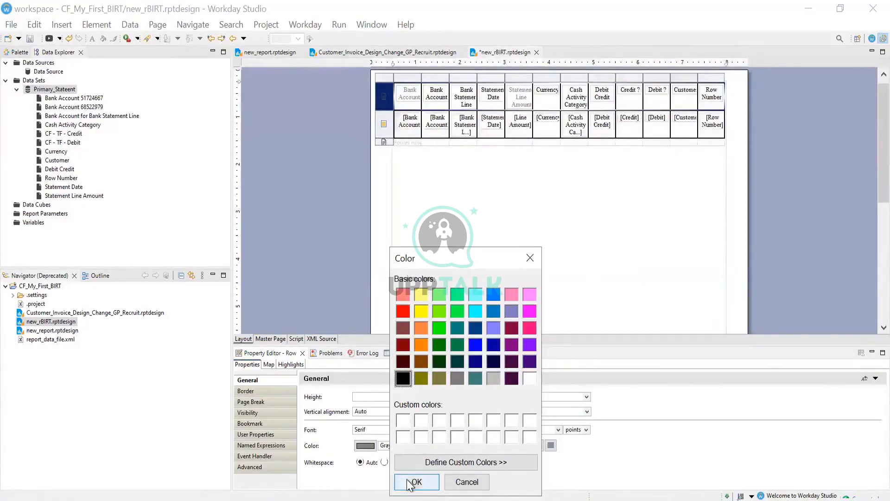
{"action": "left_click", "coordinate": [469, 482]}
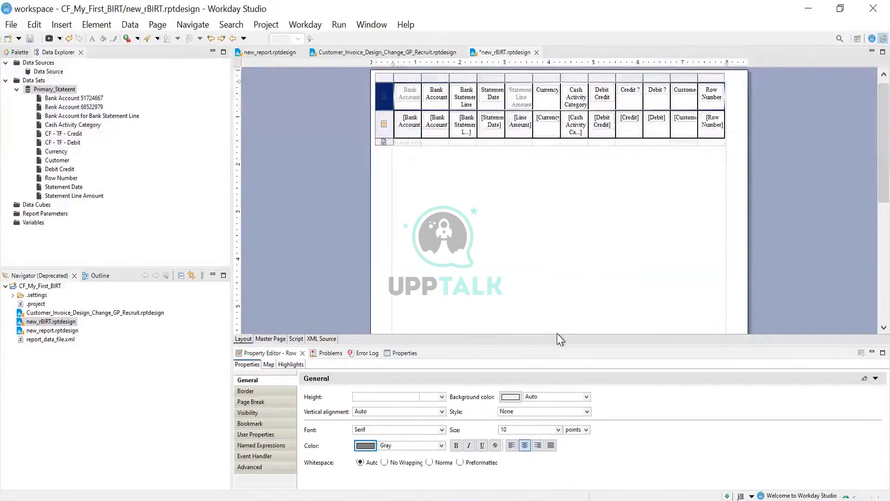
{"action": "key", "text": "ctrl+z"}
Set the header row's background color to gray and save the report
{"action": "left_click", "coordinate": [511, 400]}
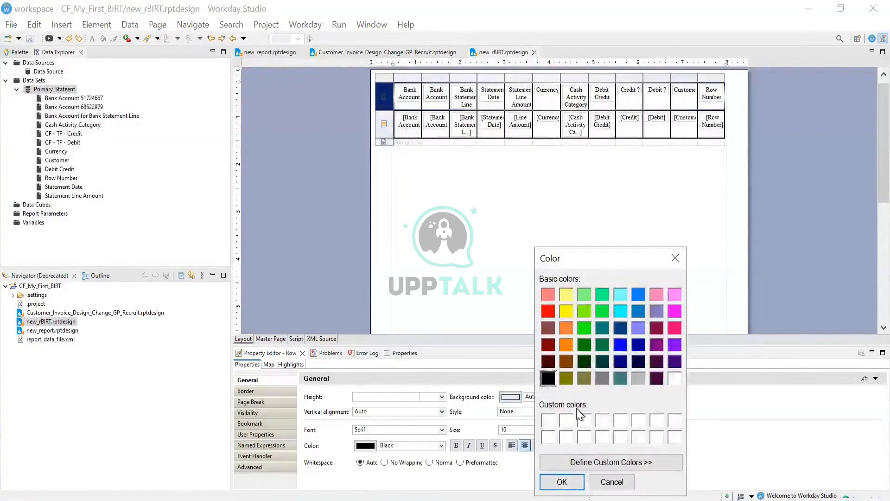
{"action": "left_click", "coordinate": [603, 375]}
{"action": "left_click", "coordinate": [562, 483]}
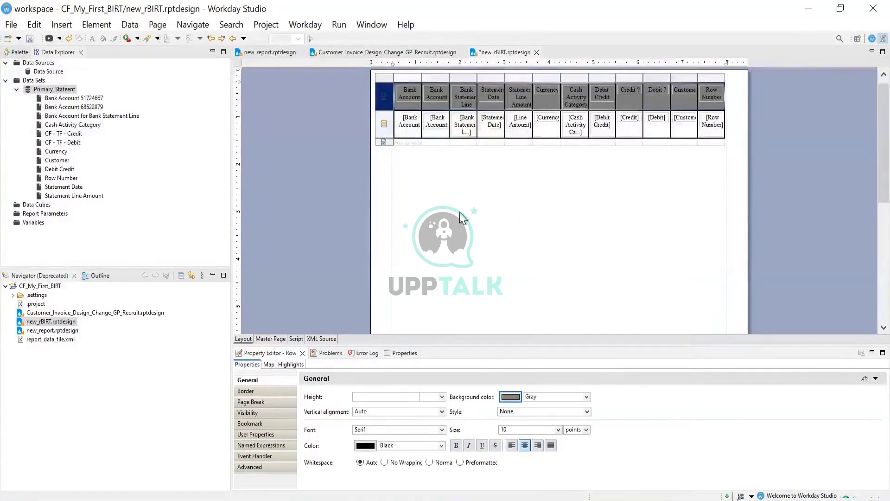
{"action": "left_click", "coordinate": [30, 39]}
{"action": "left_click", "coordinate": [680, 200]}
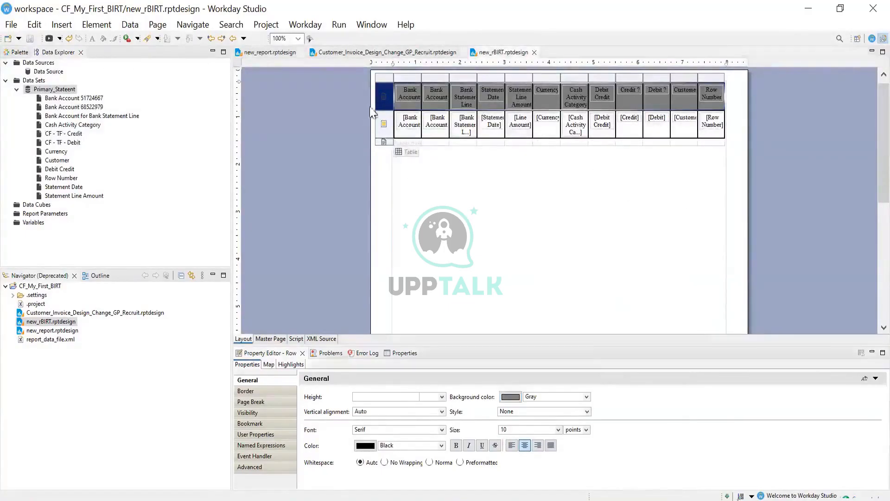
{"action": "left_click", "coordinate": [408, 152]}
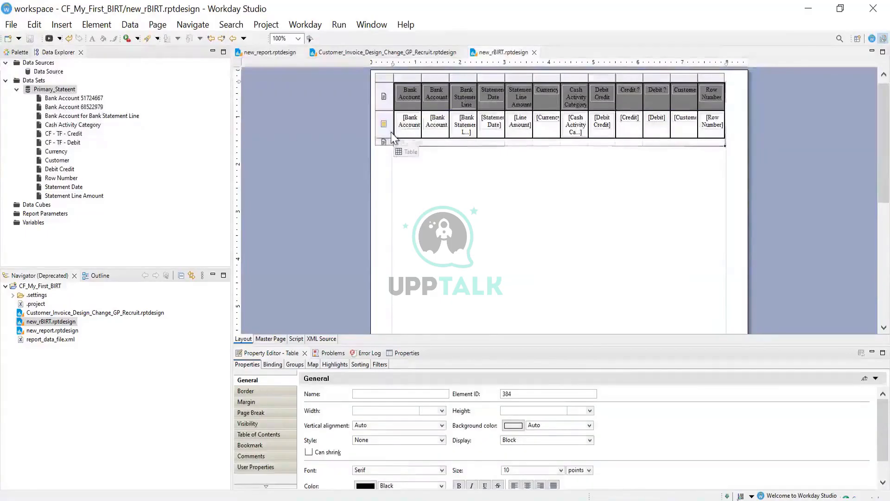
{"action": "left_click", "coordinate": [392, 134]}
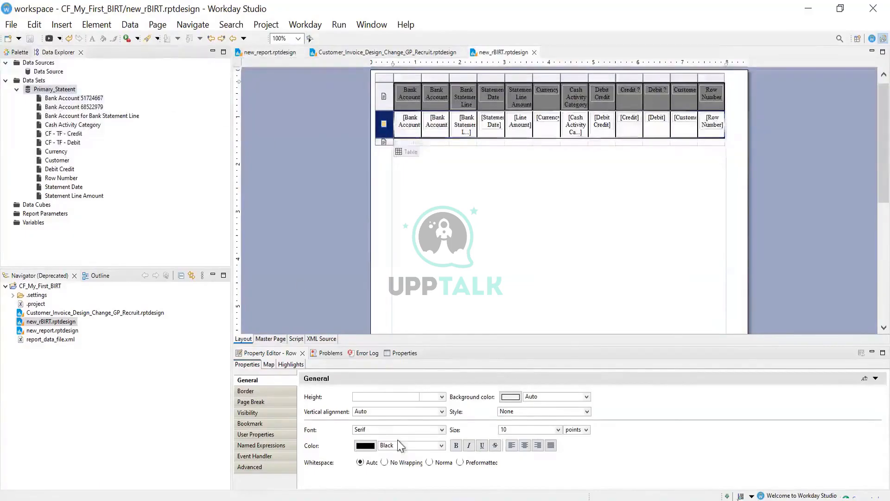
View the report as PDF to check the header row's shading, and return to Workday Studio
{"action": "left_click", "coordinate": [339, 25]}
{"action": "mouse_move", "coordinate": [432, 80]}
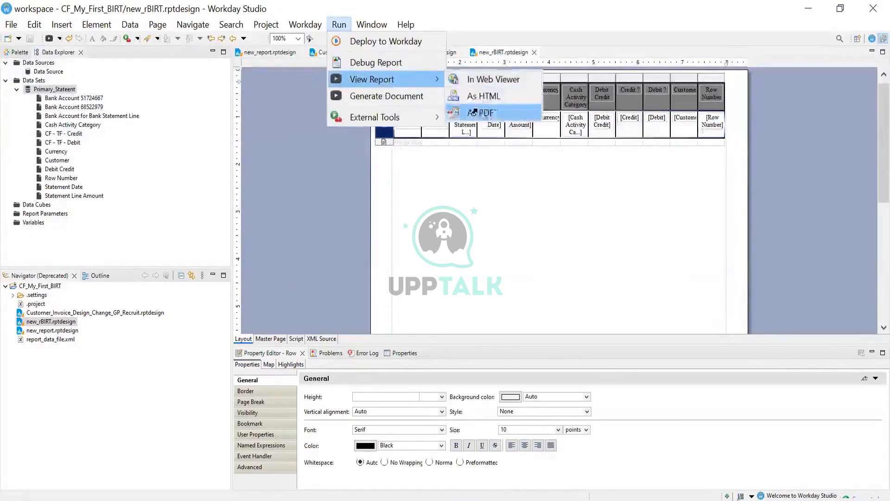
{"action": "left_click", "coordinate": [473, 116]}
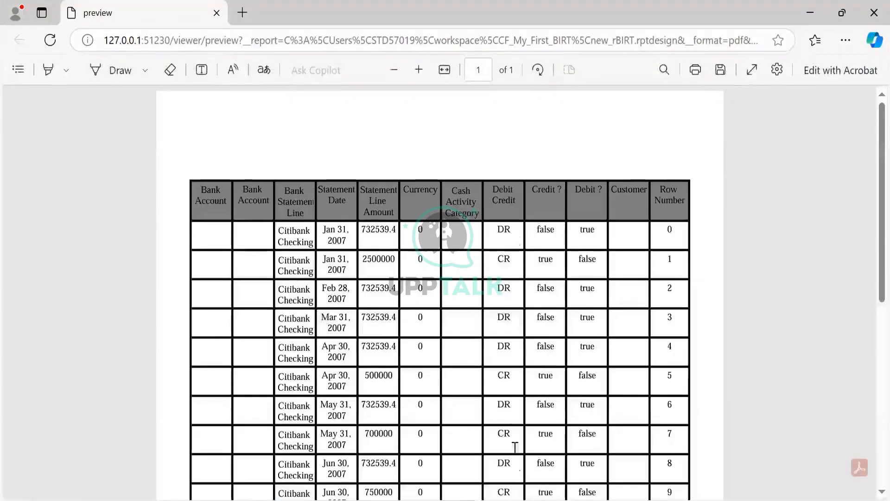
{"action": "left_click", "coordinate": [520, 499]}
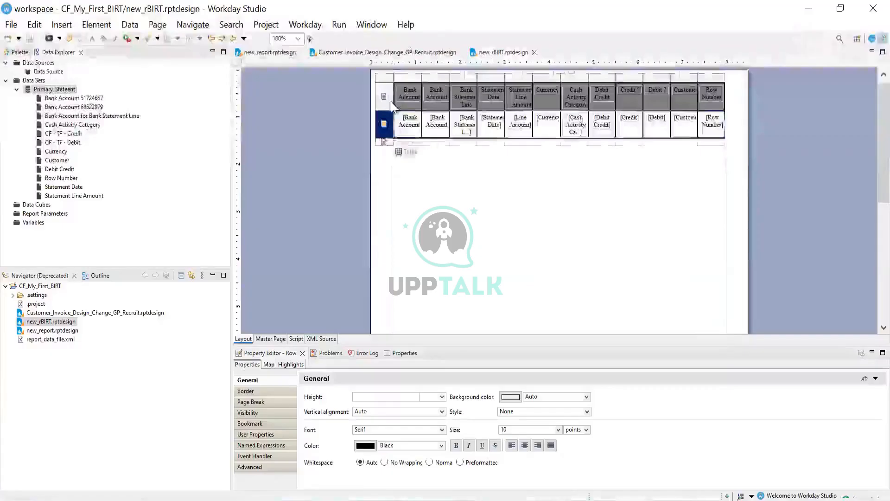
Make the table's header row text bold
{"action": "left_click", "coordinate": [385, 96]}
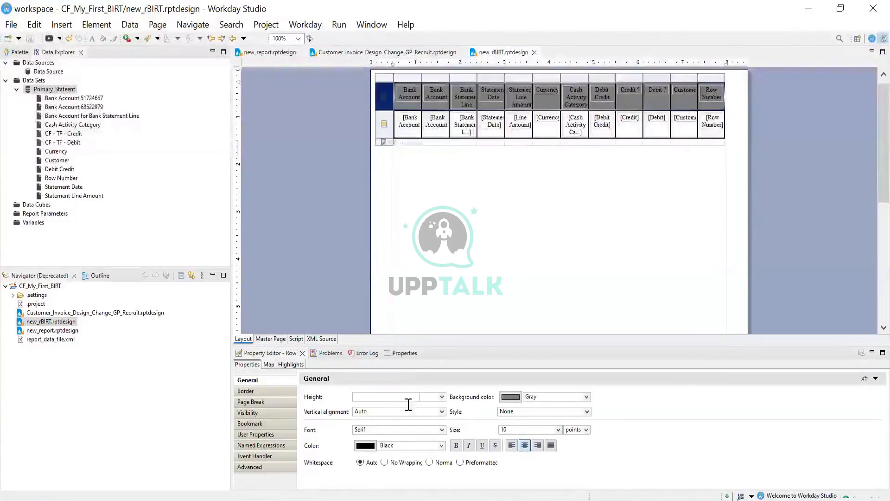
{"action": "left_click", "coordinate": [456, 445]}
{"action": "left_click", "coordinate": [538, 153]}
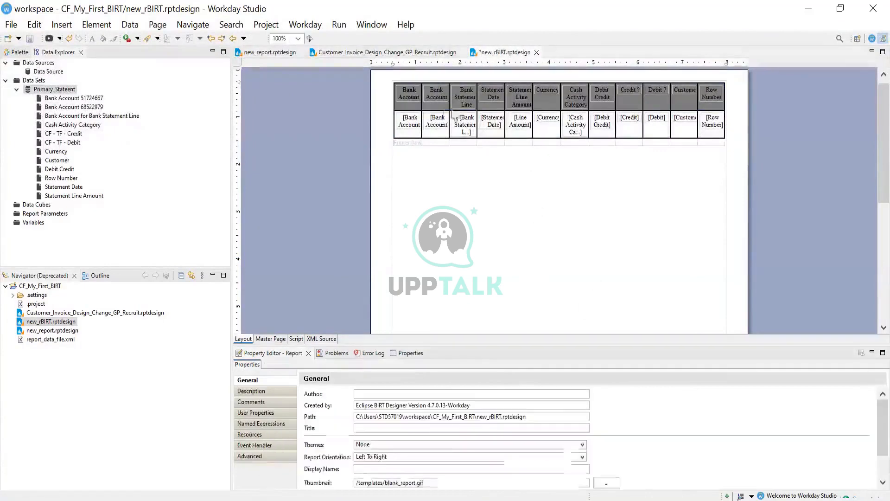
Reapply bold to the table's whole header row and save the report
{"action": "left_click", "coordinate": [410, 152]}
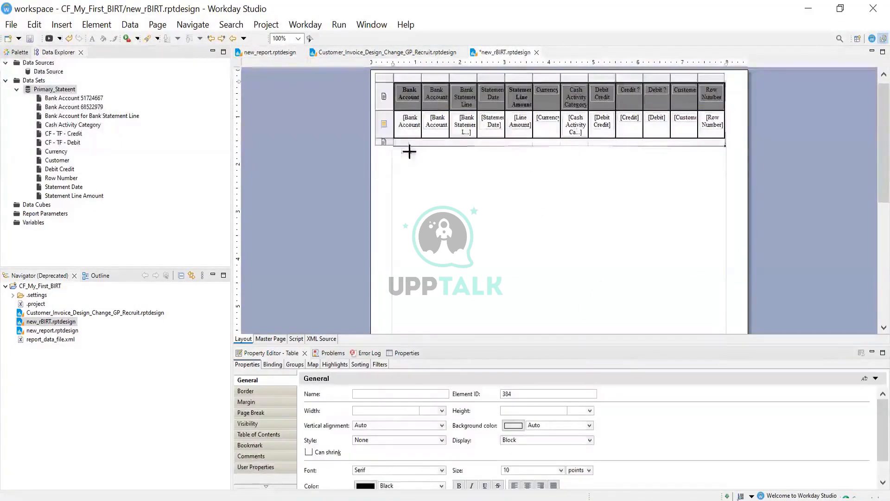
{"action": "left_click", "coordinate": [391, 112]}
{"action": "left_click", "coordinate": [402, 152]}
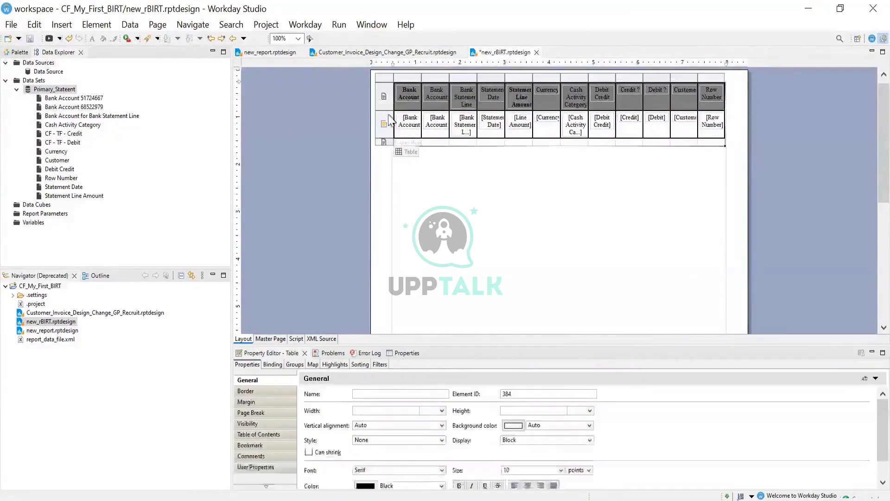
{"action": "left_click", "coordinate": [384, 96]}
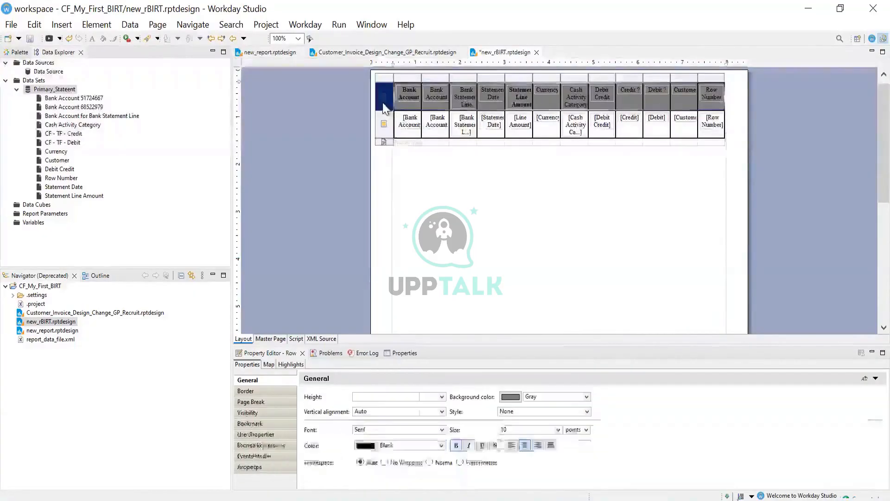
{"action": "left_click", "coordinate": [456, 446]}
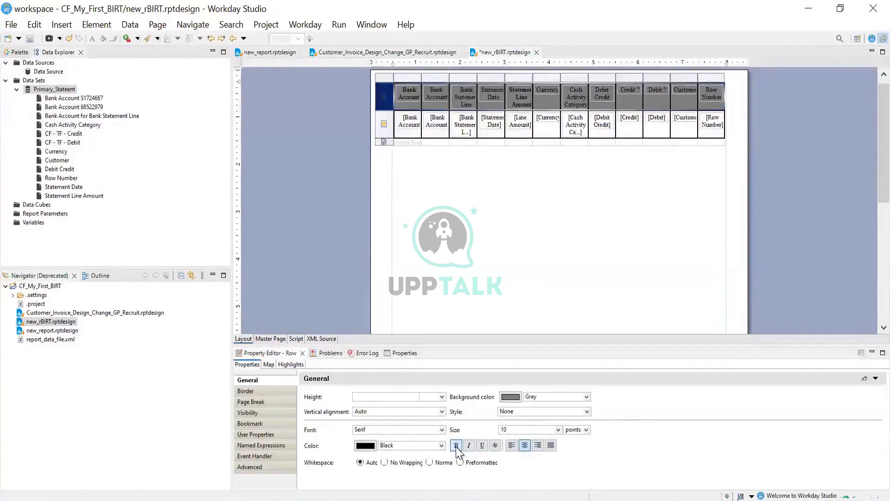
{"action": "mouse_move", "coordinate": [415, 146]}
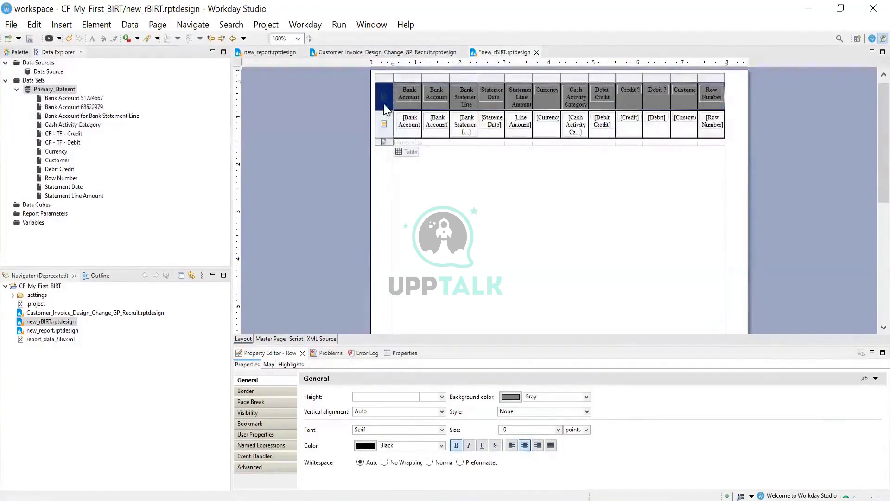
{"action": "left_click", "coordinate": [404, 153]}
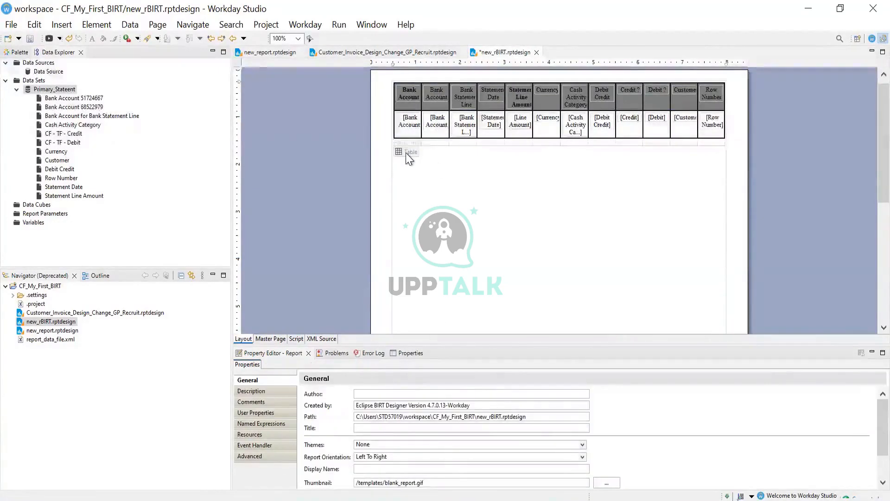
{"action": "left_click", "coordinate": [405, 153]}
{"action": "left_click", "coordinate": [384, 97]}
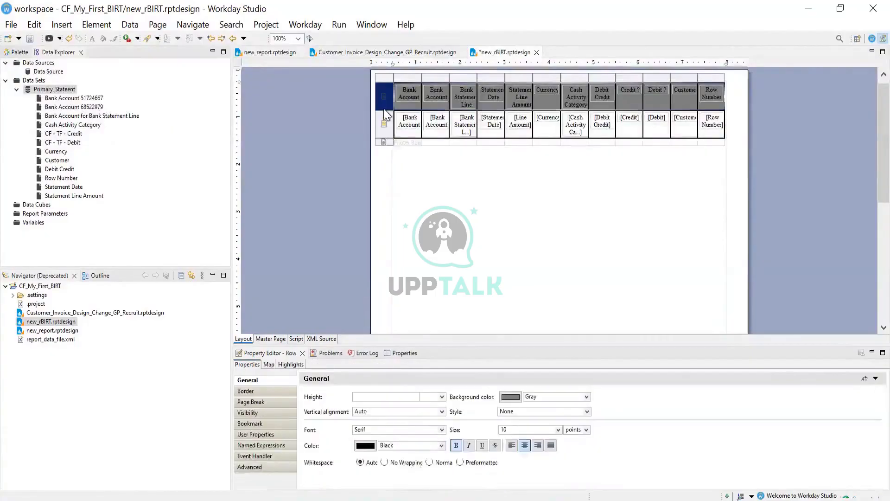
{"action": "left_click", "coordinate": [455, 445]}
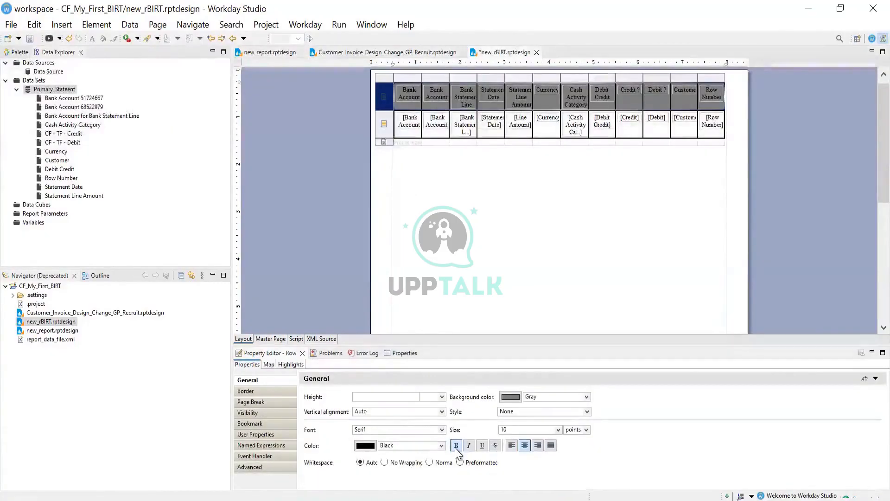
{"action": "left_click", "coordinate": [456, 446]}
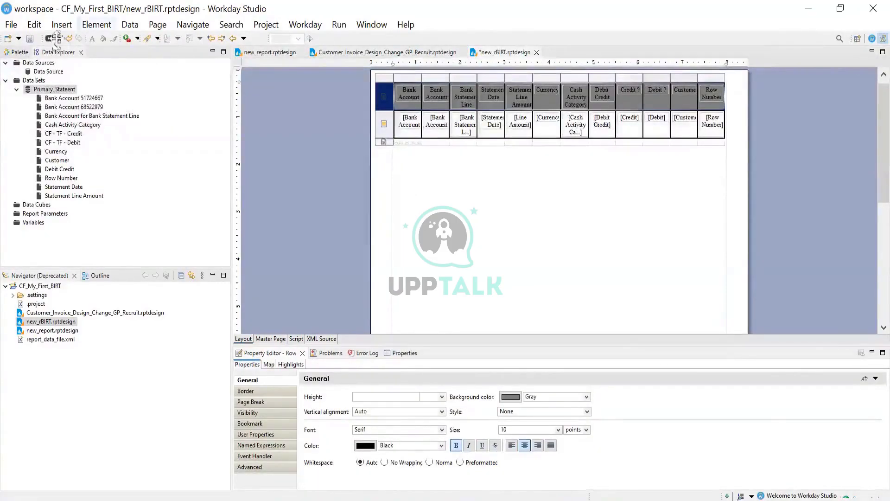
View the report as PDF to check the header row's bold text, and return to Workday Studio
{"action": "left_click", "coordinate": [339, 24]}
{"action": "mouse_move", "coordinate": [371, 79]}
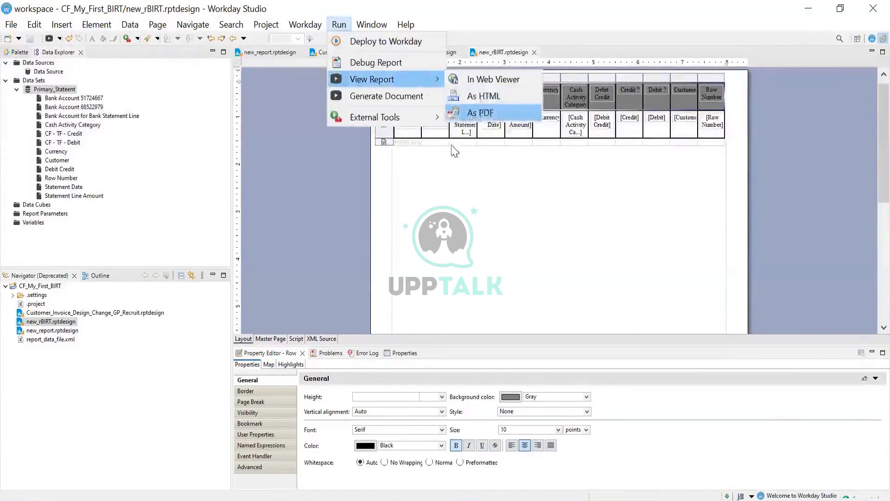
{"action": "left_click", "coordinate": [478, 113]}
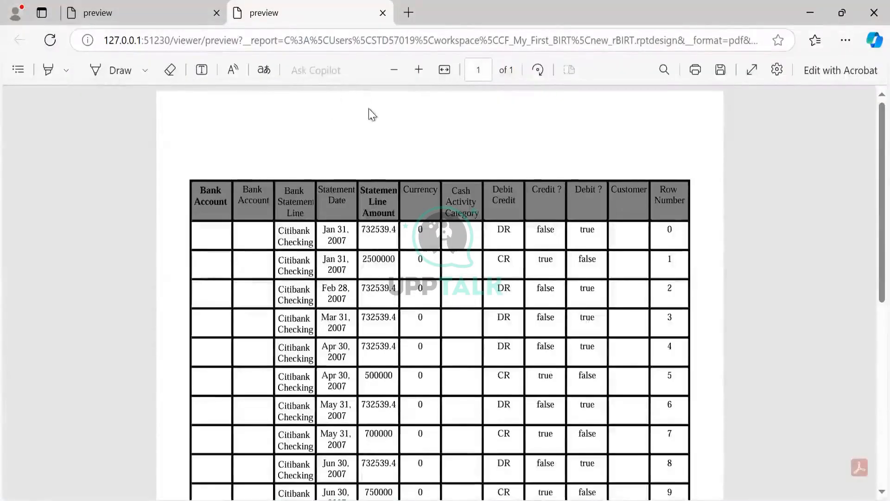
{"action": "key", "text": "alt+Tab"}
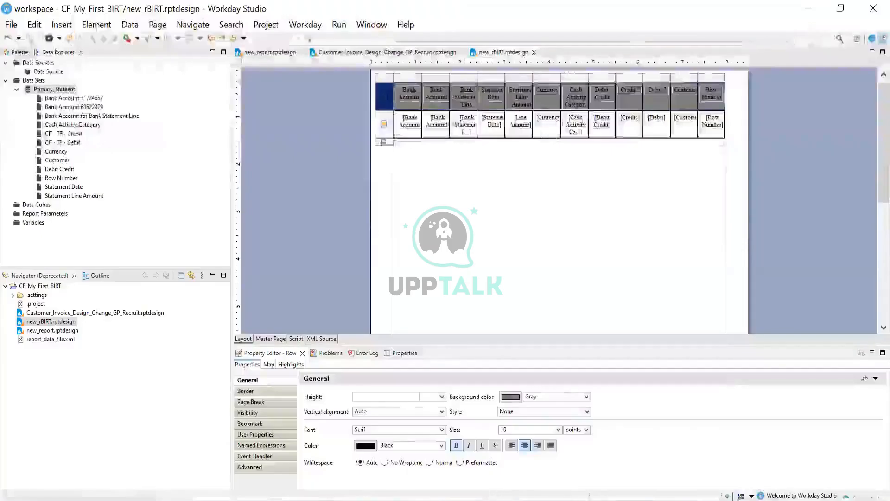
Turn off bold for the table's entire header row
{"action": "left_click", "coordinate": [400, 151]}
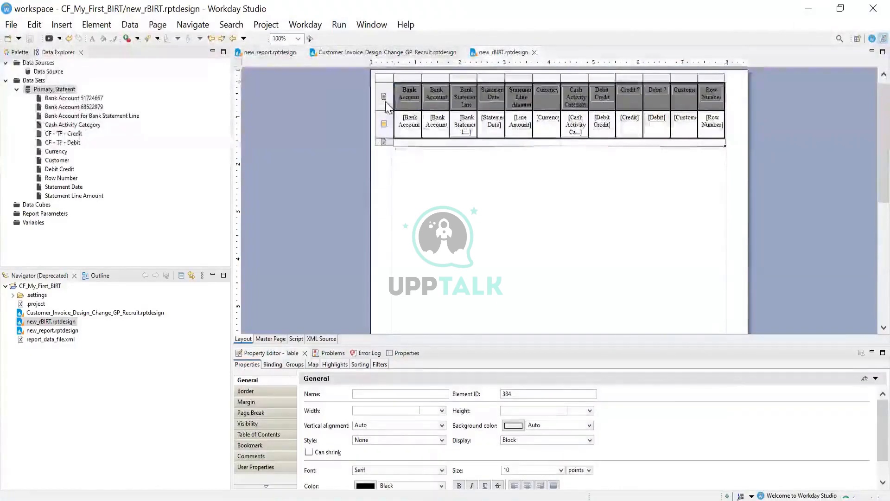
{"action": "left_click", "coordinate": [384, 96]}
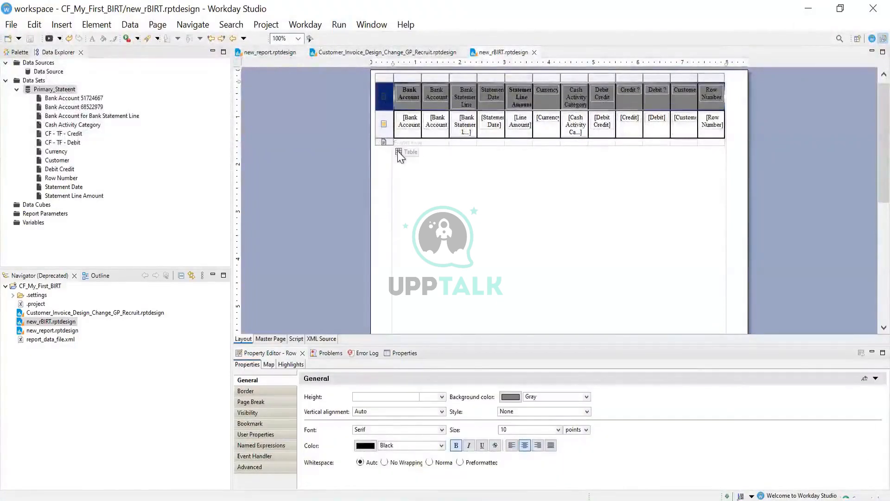
{"action": "left_click", "coordinate": [398, 151]}
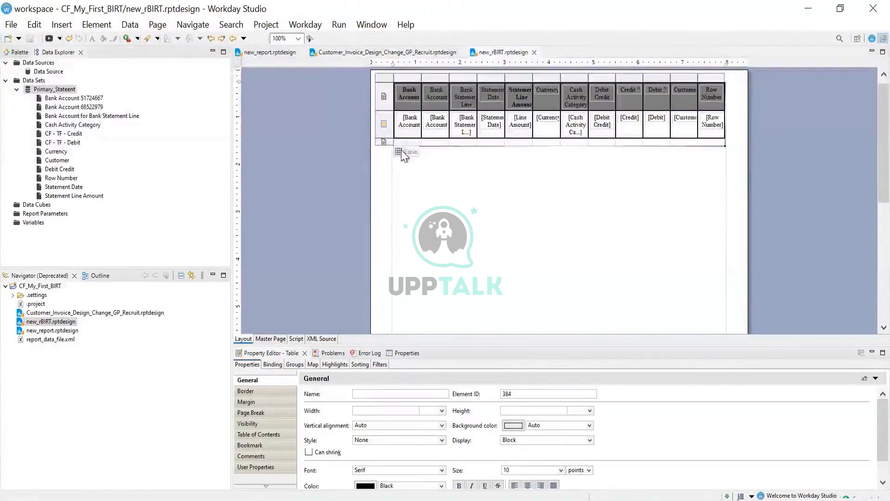
{"action": "left_click", "coordinate": [380, 95]}
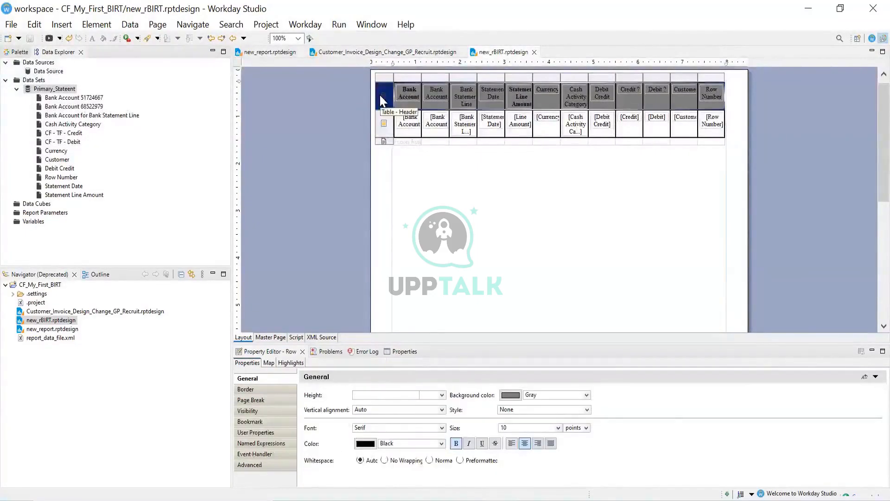
{"action": "left_click", "coordinate": [456, 443]}
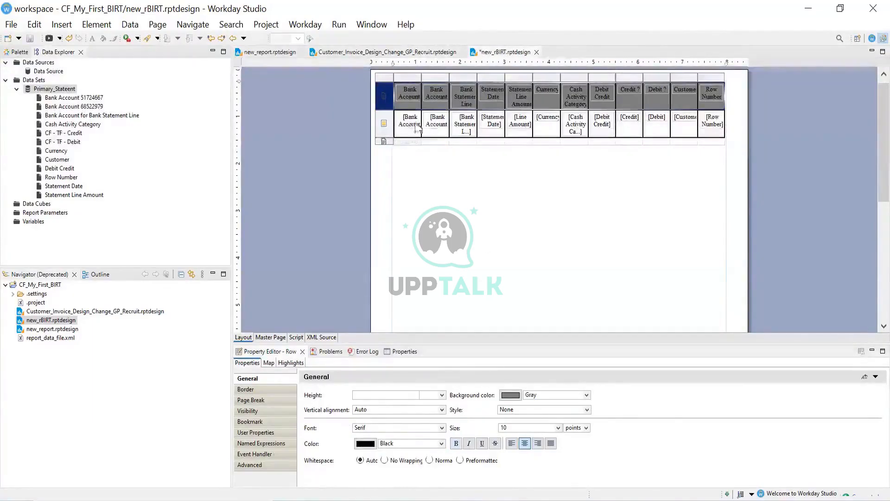
Make the first Bank Account header cell bold and copy its format
{"action": "left_click", "coordinate": [408, 106]}
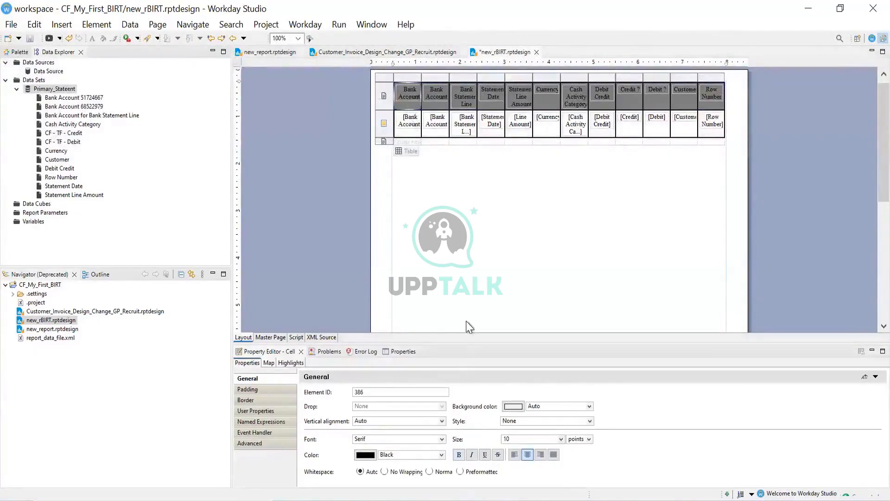
{"action": "left_click", "coordinate": [458, 455]}
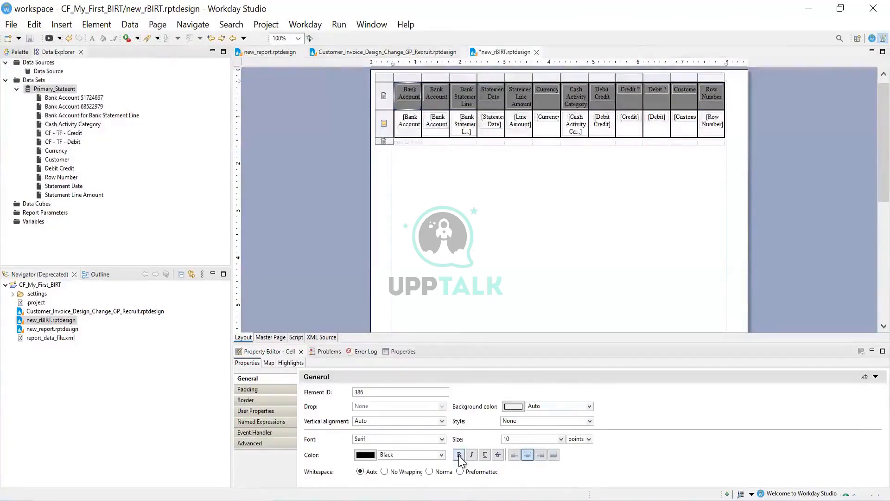
{"action": "right_click", "coordinate": [412, 104]}
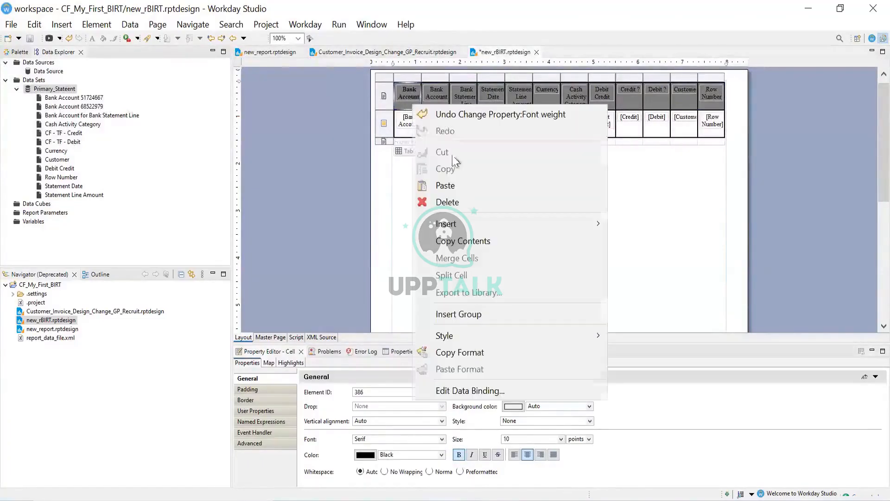
{"action": "left_click", "coordinate": [452, 352]}
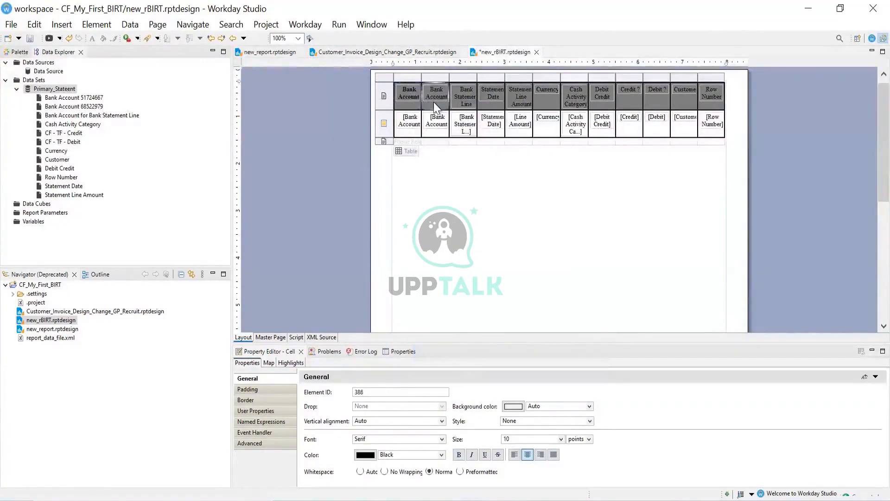
Paste the copied format onto the second Bank Account, Bank Statement Line, Statement Date and Statement Line Amount headers
{"action": "right_click", "coordinate": [433, 102]}
{"action": "left_click", "coordinate": [486, 366]}
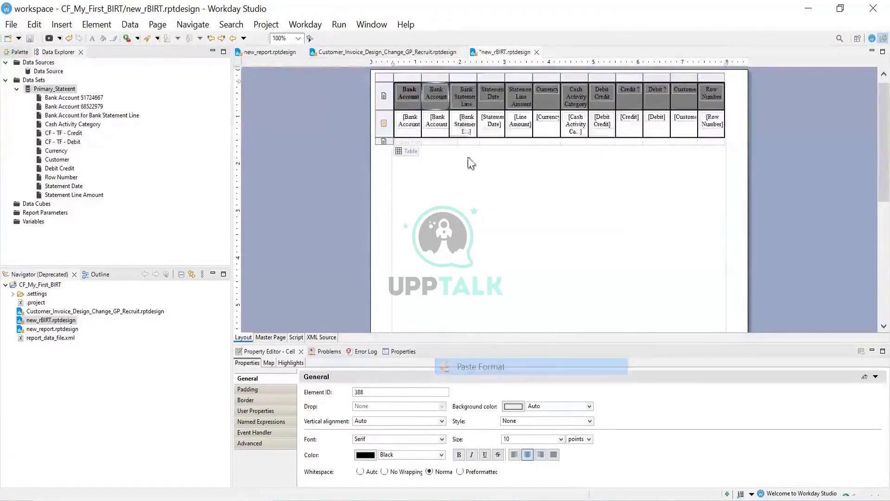
{"action": "right_click", "coordinate": [464, 103]}
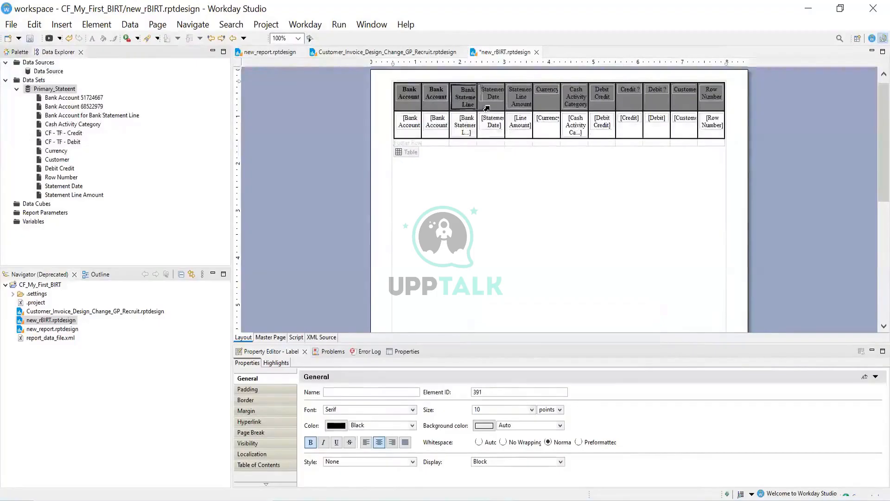
{"action": "right_click", "coordinate": [491, 109]}
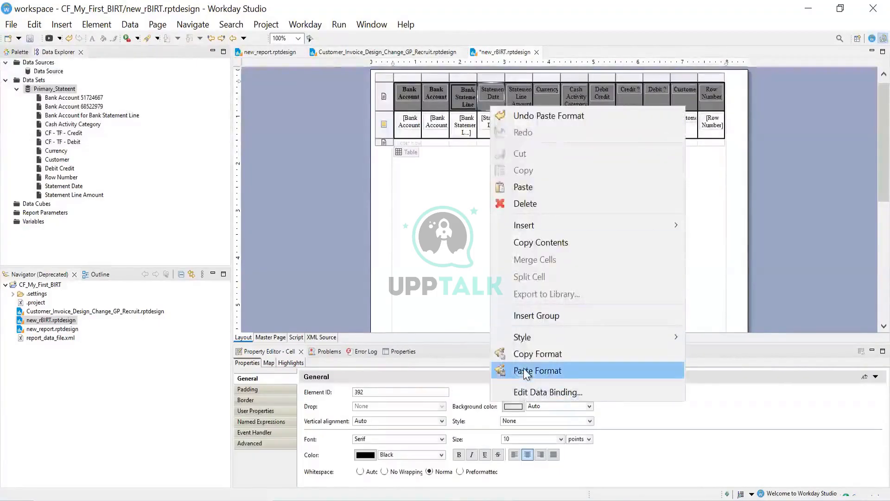
{"action": "left_click", "coordinate": [522, 370]}
{"action": "right_click", "coordinate": [518, 98]}
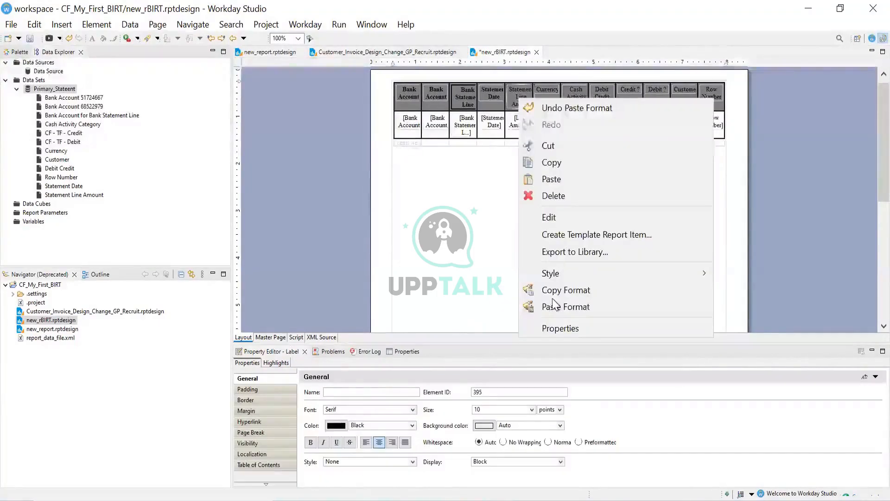
{"action": "left_click", "coordinate": [549, 310]}
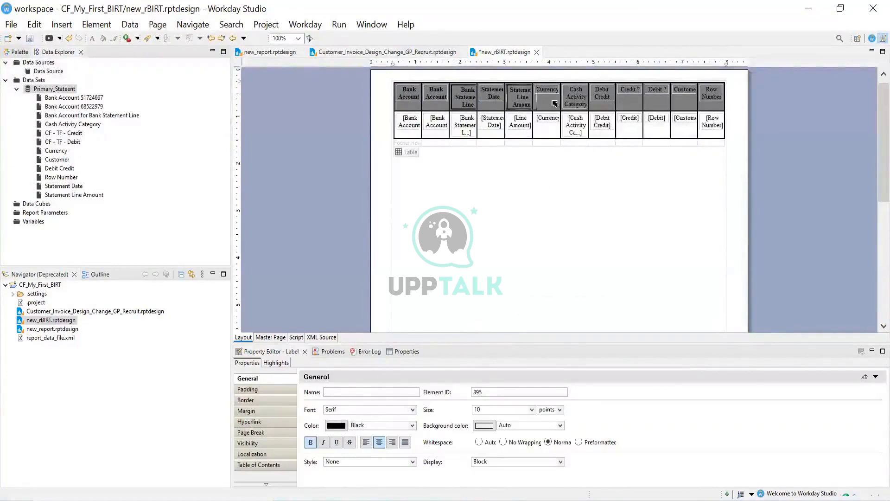
Paste the copied format onto the Currency, Cash Activity Category and Debit Credit headers
{"action": "right_click", "coordinate": [553, 102]}
{"action": "left_click", "coordinate": [594, 366]}
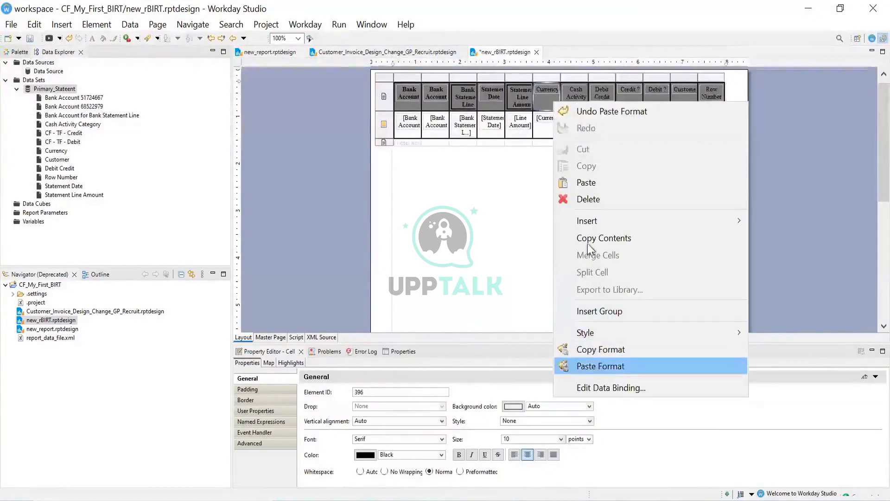
{"action": "right_click", "coordinate": [575, 103]}
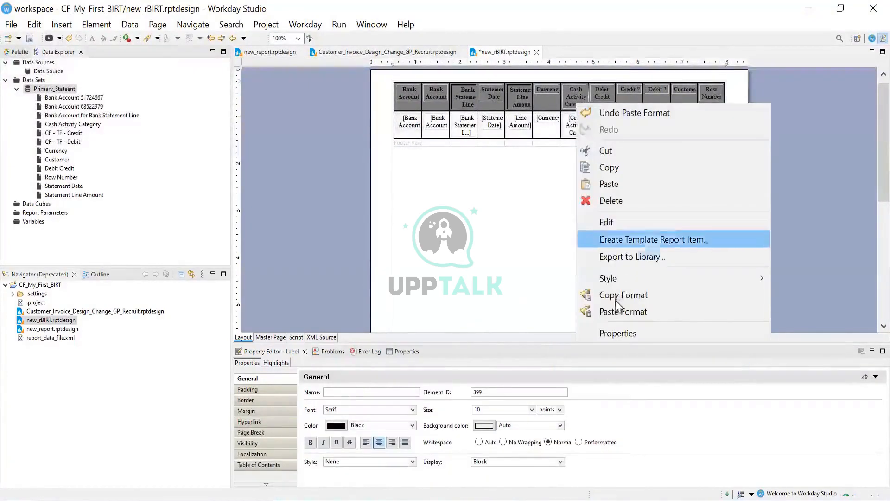
{"action": "left_click", "coordinate": [617, 312]}
{"action": "right_click", "coordinate": [599, 87]}
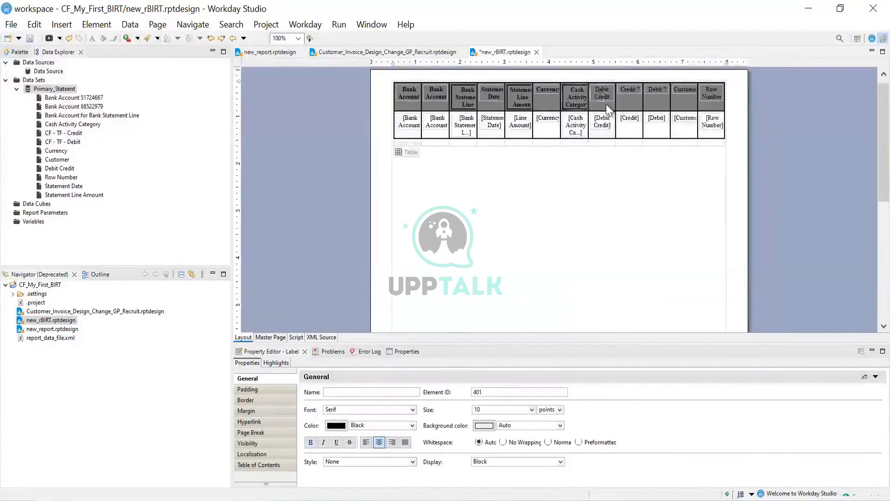
{"action": "left_click", "coordinate": [650, 296]}
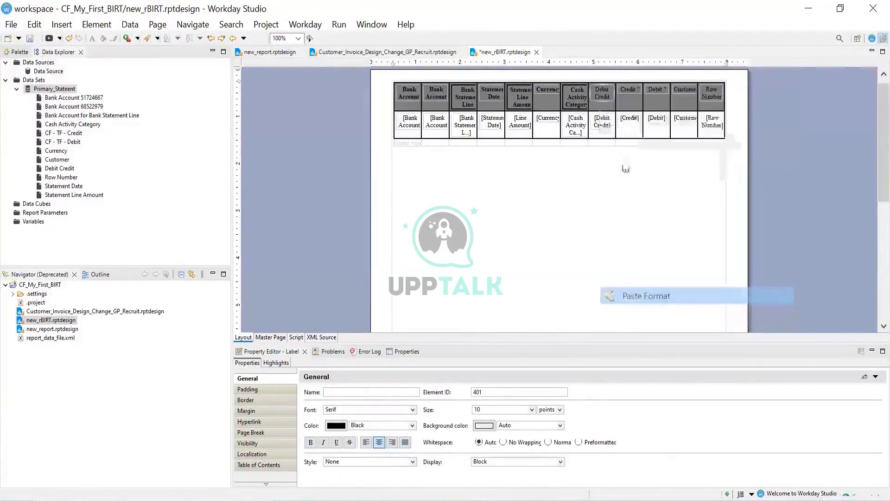
Paste the copied format onto the Credit ?, Debit ?, Customer and Row Number headers
{"action": "right_click", "coordinate": [634, 91]}
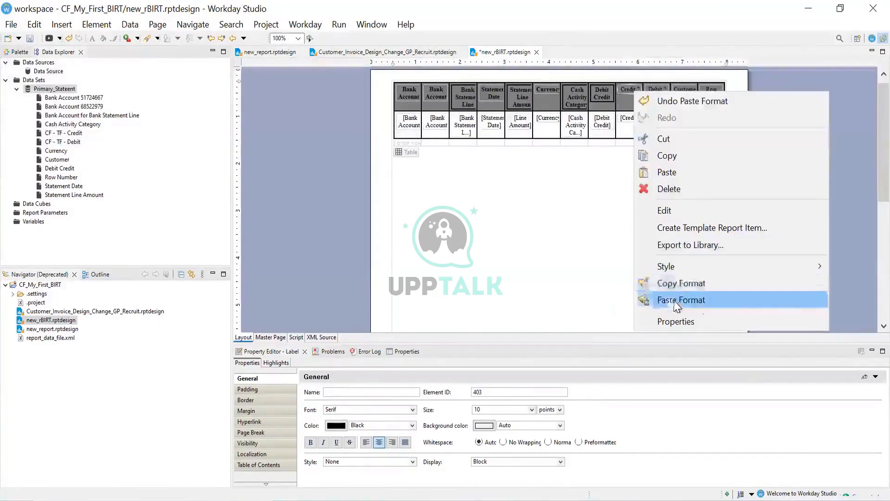
{"action": "left_click", "coordinate": [672, 296]}
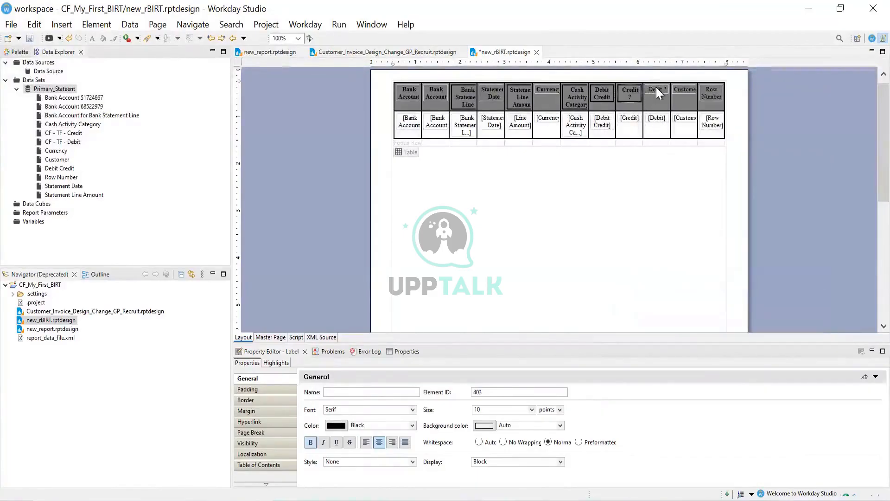
{"action": "right_click", "coordinate": [655, 88]}
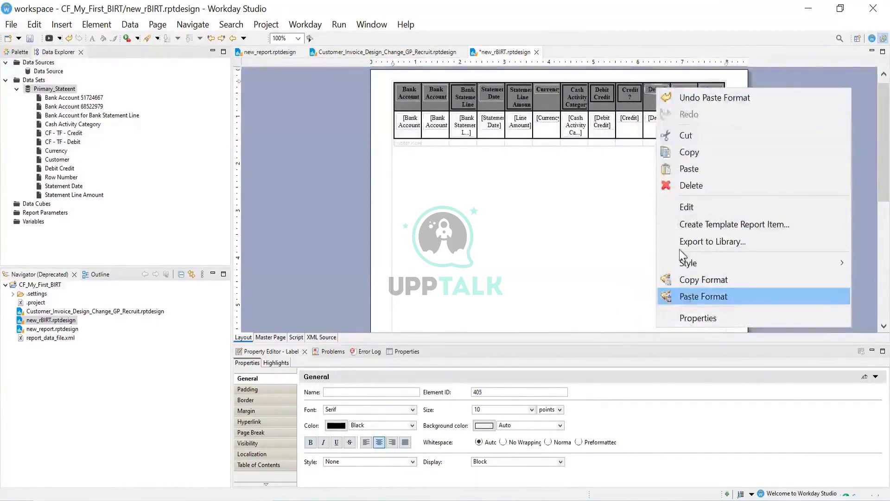
{"action": "left_click", "coordinate": [691, 296]}
{"action": "right_click", "coordinate": [684, 88]}
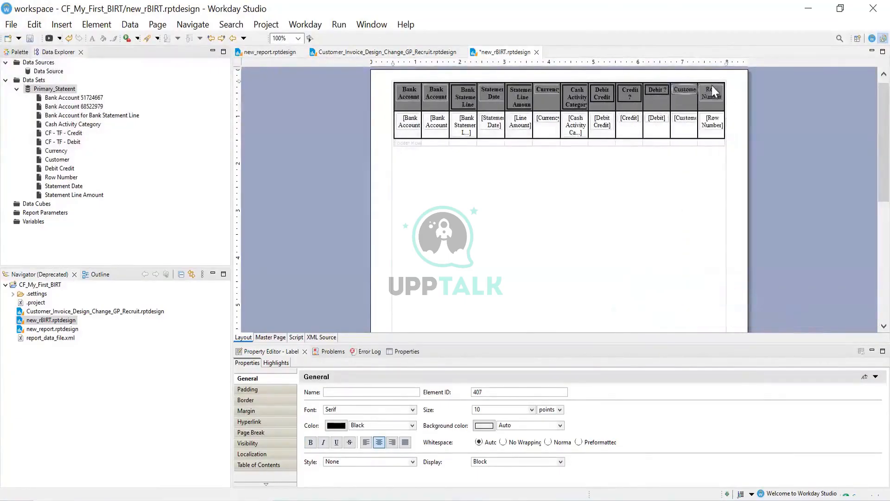
{"action": "right_click", "coordinate": [708, 88]}
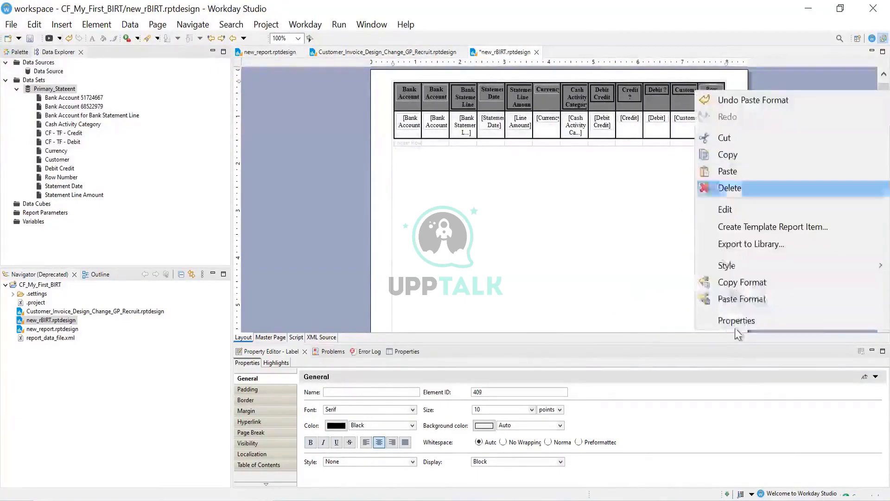
{"action": "left_click", "coordinate": [734, 297]}
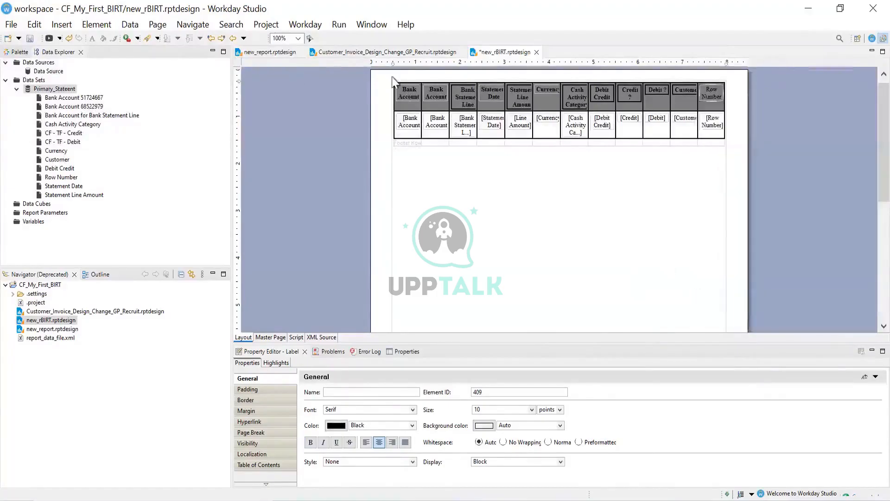
Save the report design and view the report as PDF
{"action": "left_click", "coordinate": [30, 37]}
{"action": "left_click", "coordinate": [344, 26]}
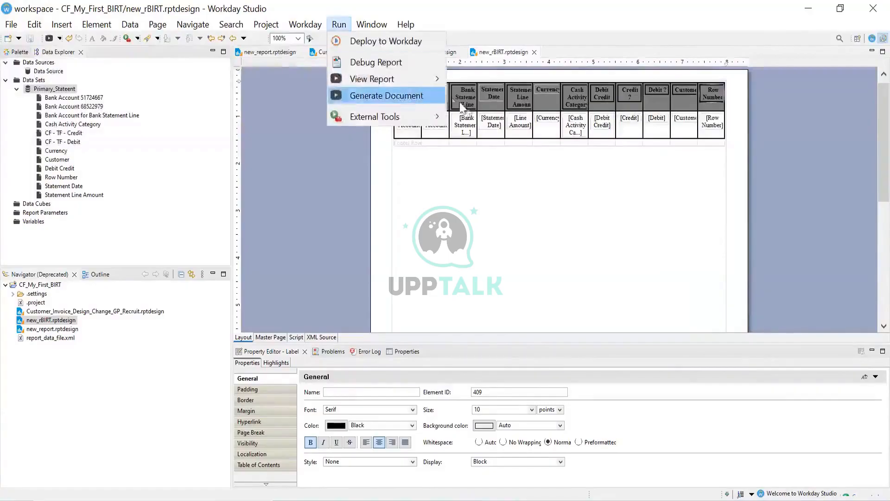
{"action": "mouse_move", "coordinate": [392, 80]}
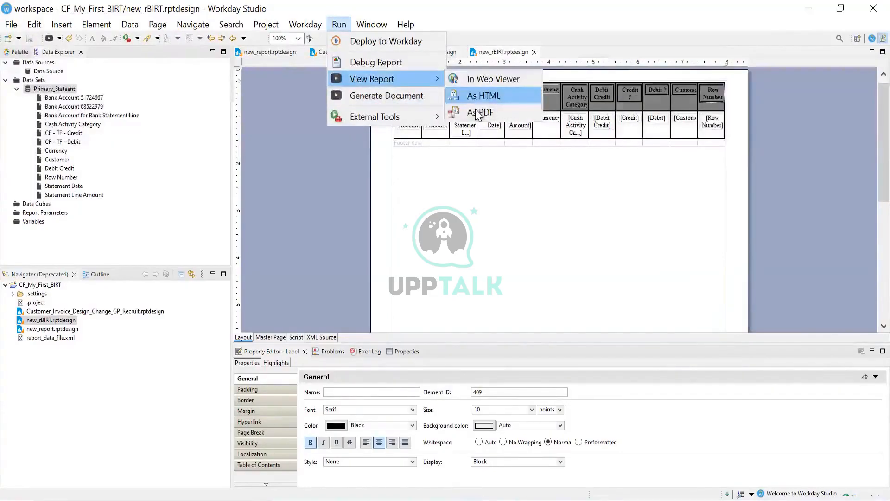
{"action": "left_click", "coordinate": [475, 111]}
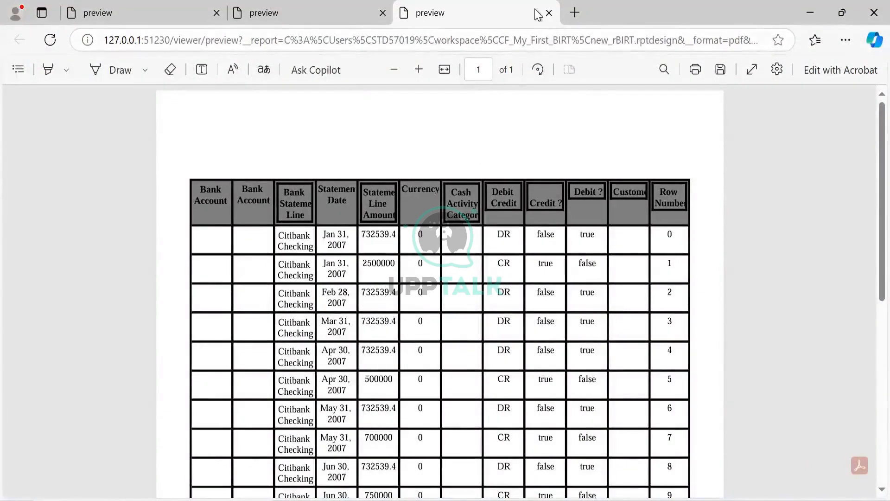
Close all three open PDF preview tabs and return to the report design
{"action": "left_click", "coordinate": [551, 14]}
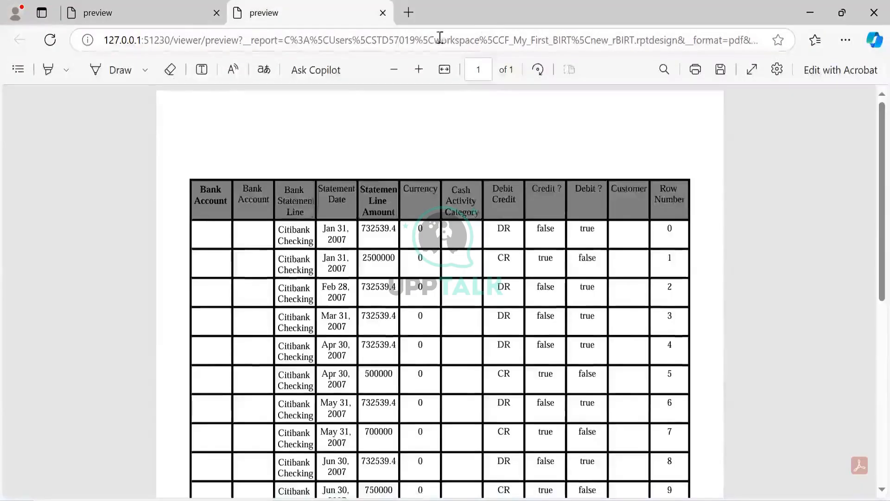
{"action": "left_click", "coordinate": [382, 13]}
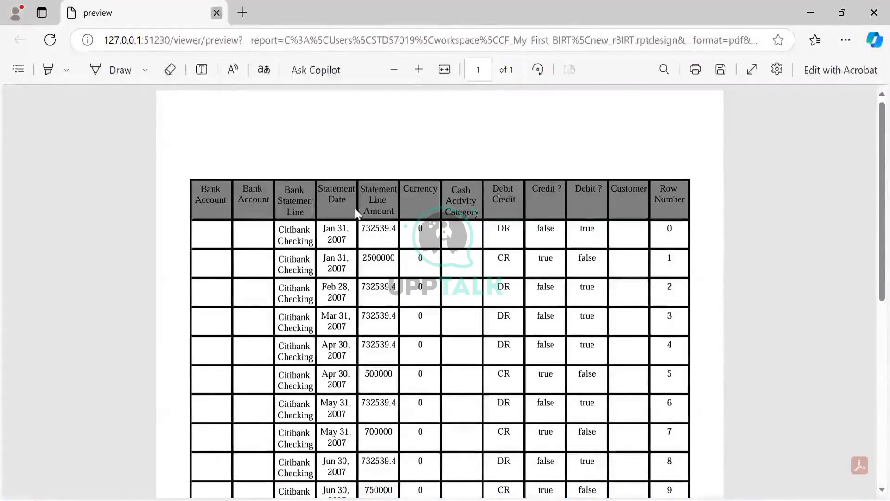
{"action": "left_click", "coordinate": [217, 14]}
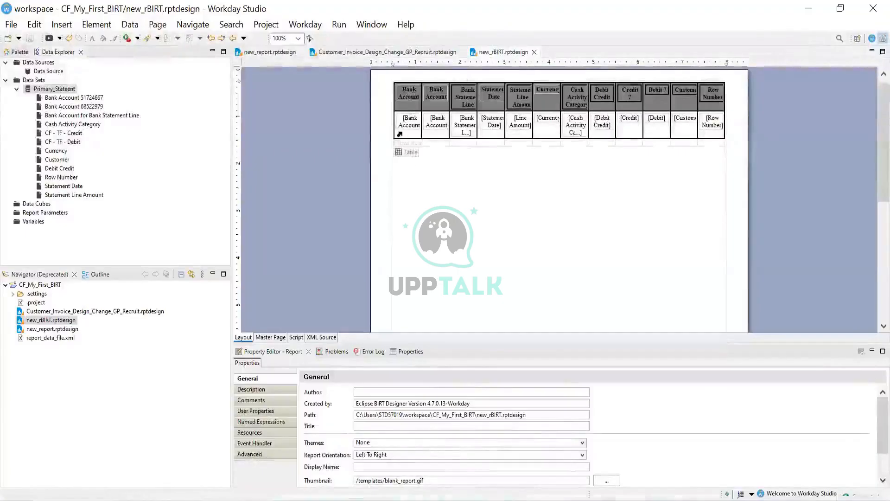
Insert an aggregation in the footer cell under Statement Line Amount, with display name Total Line Amount and Statement Line Amount as the expression
{"action": "left_click", "coordinate": [400, 152]}
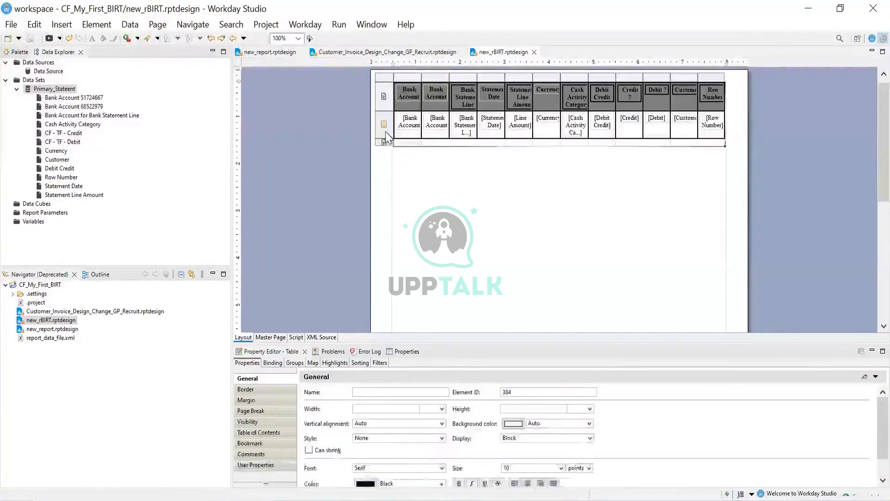
{"action": "left_click", "coordinate": [385, 132]}
{"action": "left_click", "coordinate": [537, 126]}
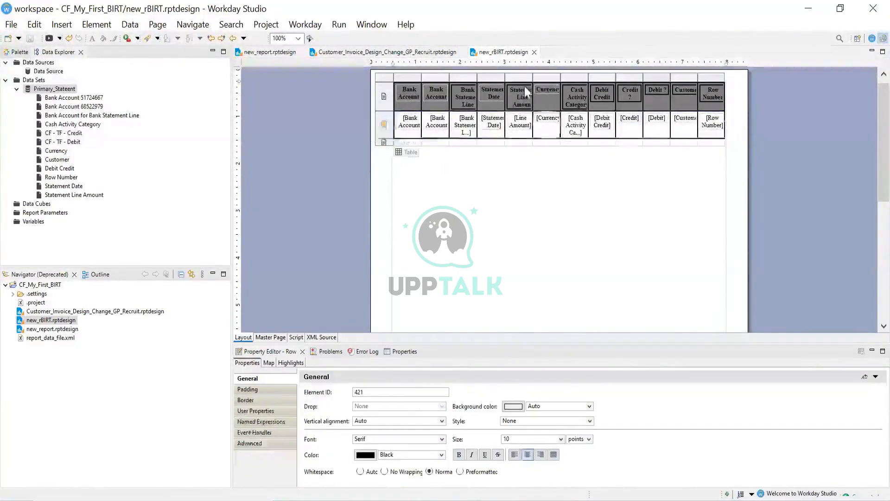
{"action": "left_click_drag", "start_coordinate": [521, 109], "coordinate": [516, 143]}
{"action": "left_click", "coordinate": [517, 143]}
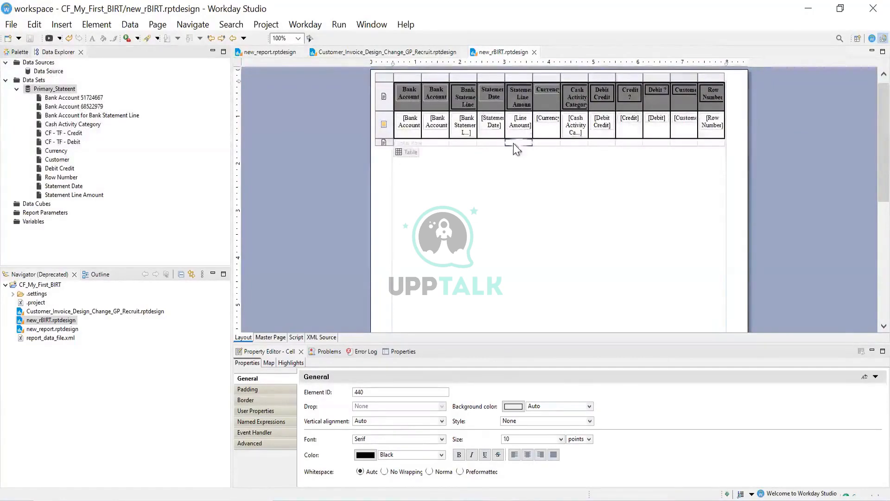
{"action": "right_click", "coordinate": [513, 143]}
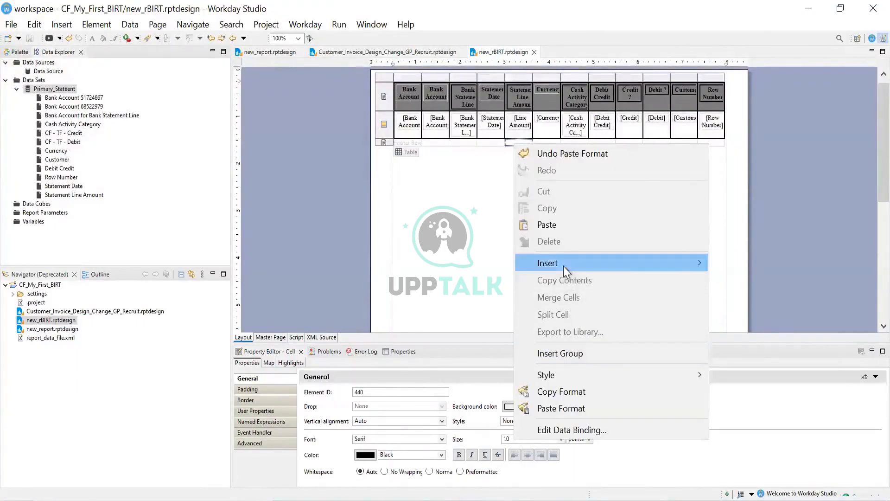
{"action": "mouse_move", "coordinate": [563, 266]}
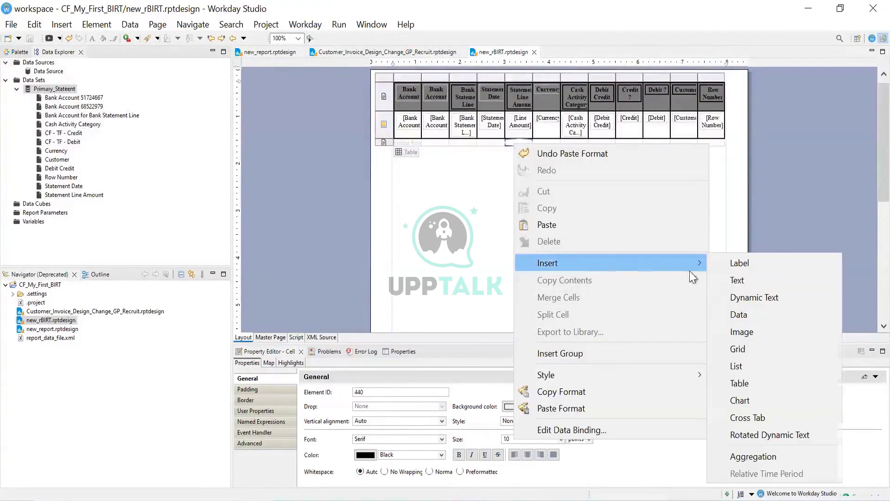
{"action": "left_click", "coordinate": [733, 449]}
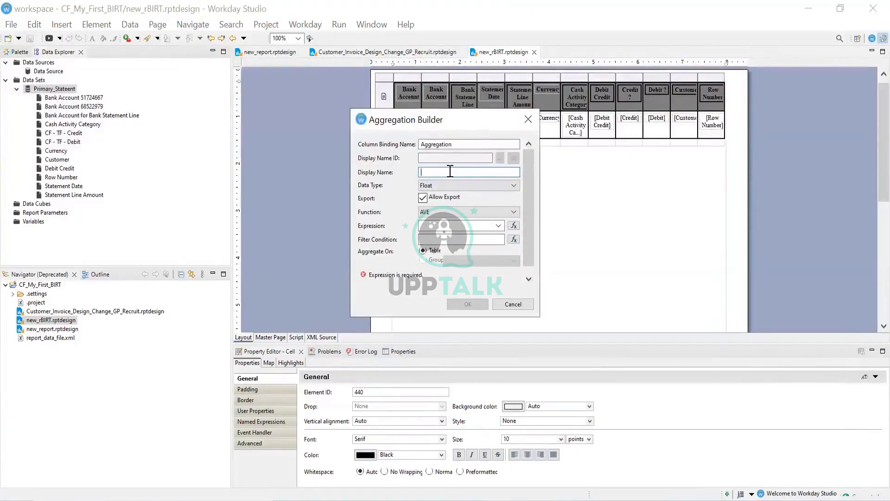
{"action": "type", "text": "Total Line Amount"}
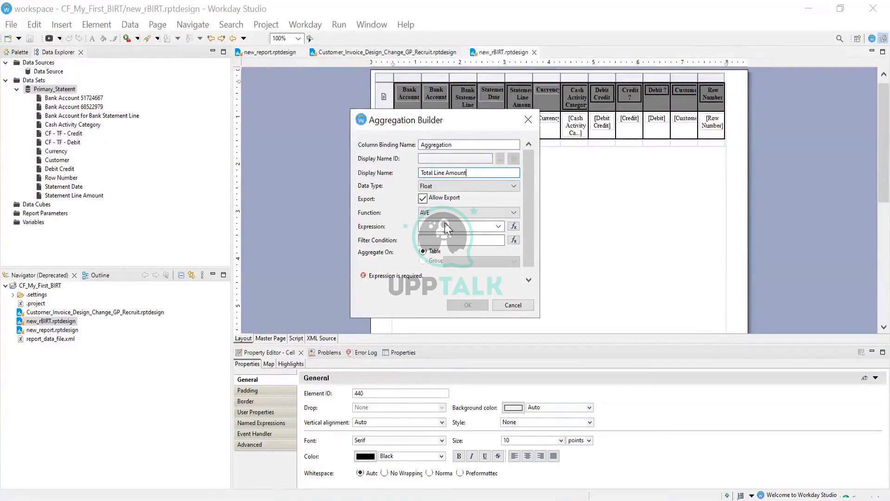
{"action": "left_click", "coordinate": [498, 226]}
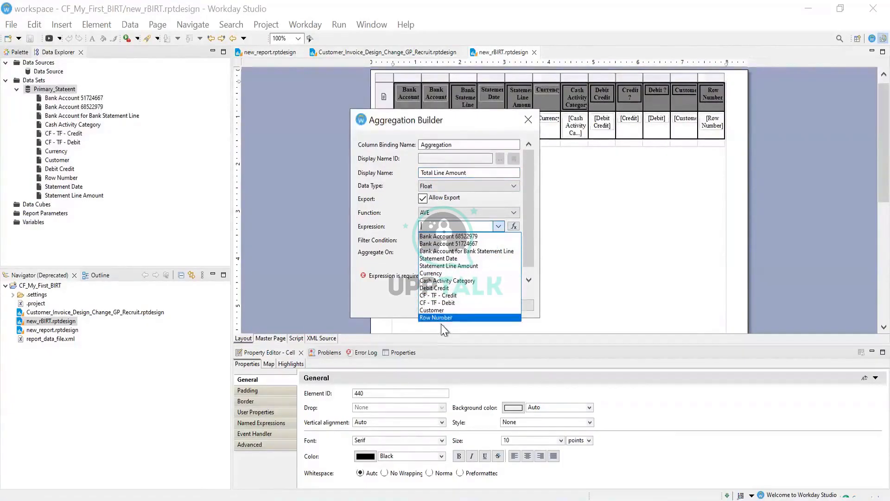
{"action": "left_click", "coordinate": [452, 264]}
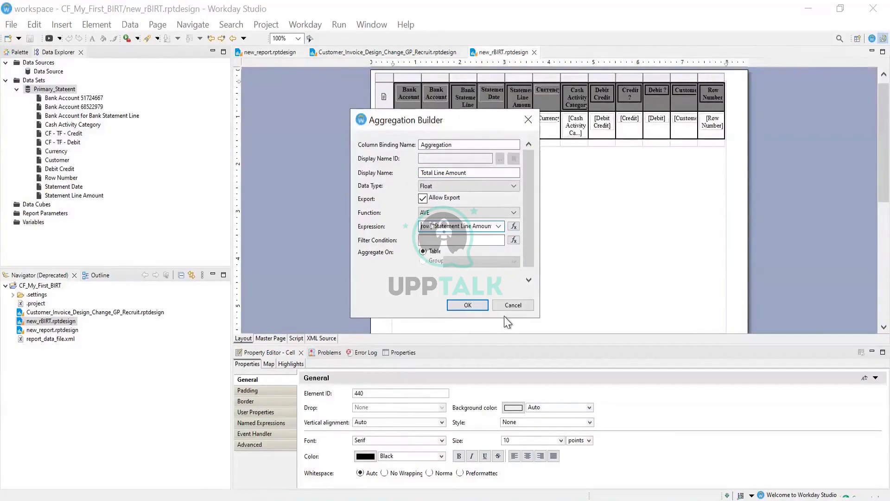
{"action": "left_click", "coordinate": [478, 307]}
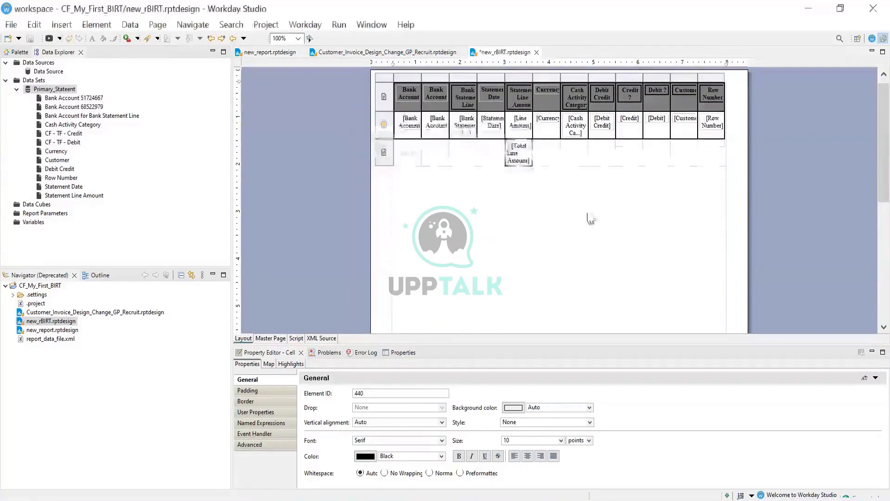
Insert a label reading Total Line Amount in the footer cell under Statement Date and save the report
{"action": "right_click", "coordinate": [483, 152]}
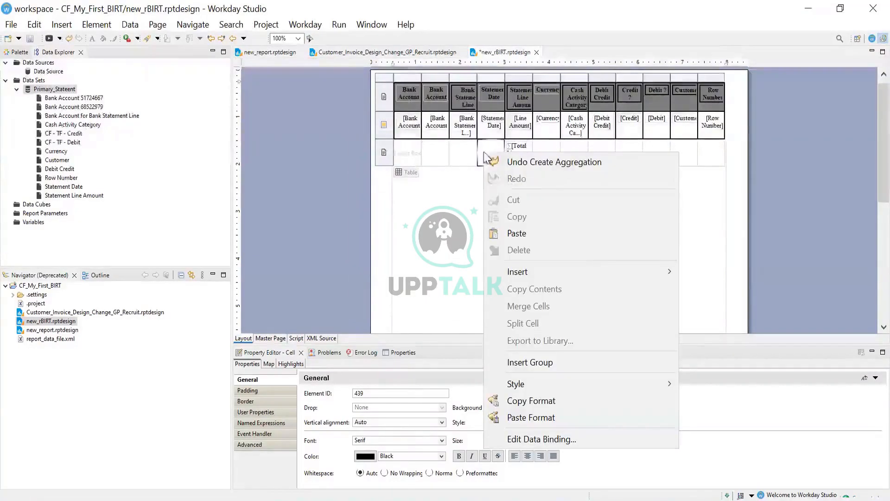
{"action": "mouse_move", "coordinate": [671, 270]}
{"action": "left_click", "coordinate": [702, 265]}
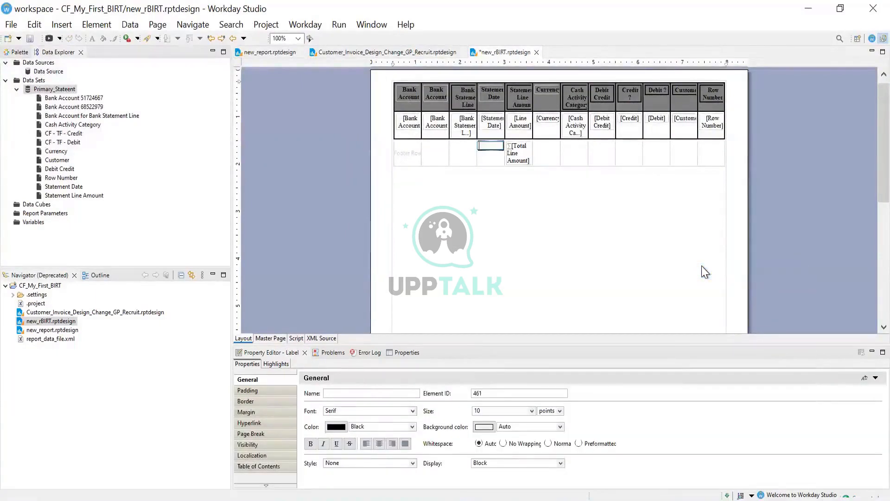
{"action": "type", "text": "To"}
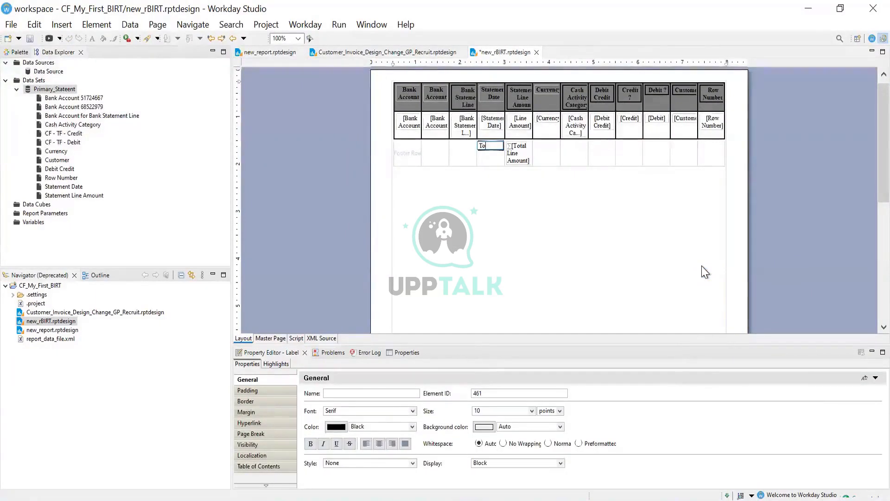
{"action": "type", "text": "tal Line"}
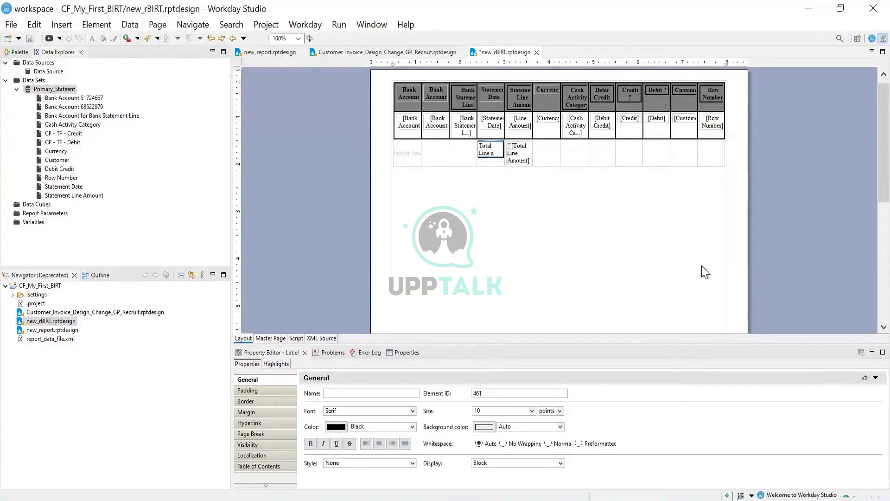
{"action": "type", "text": " Amount"}
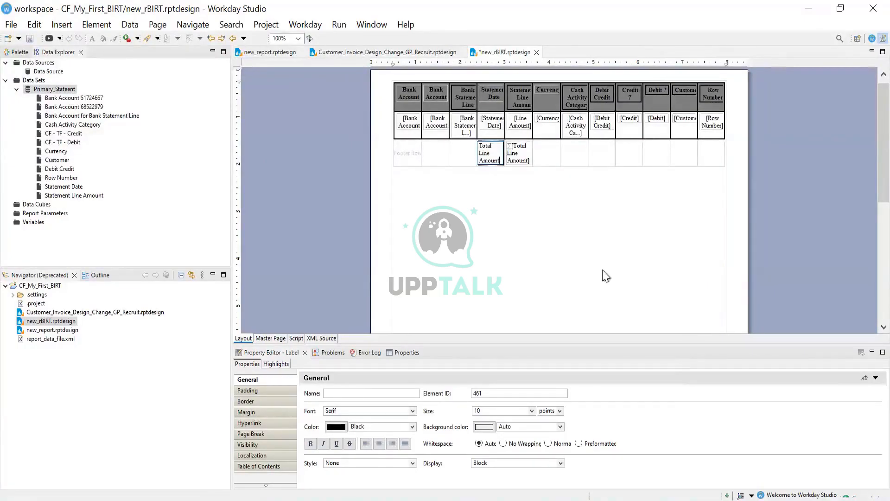
{"action": "left_click", "coordinate": [487, 221]}
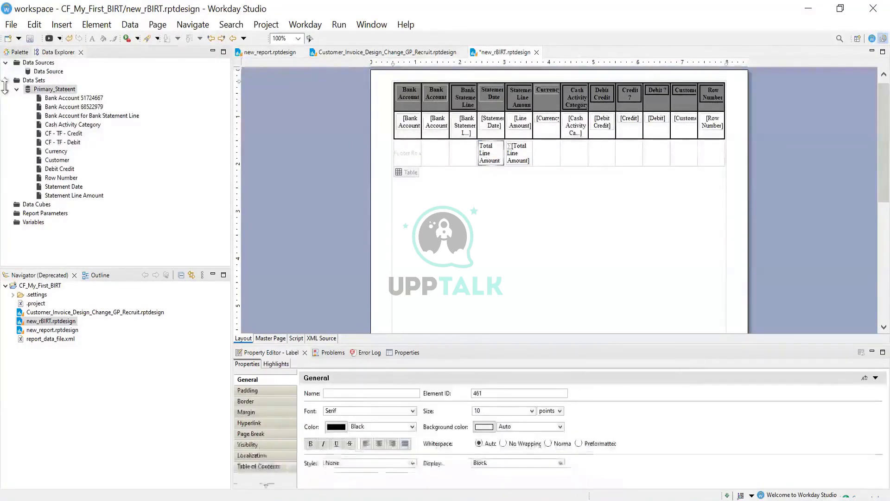
{"action": "key", "text": "ctrl+s"}
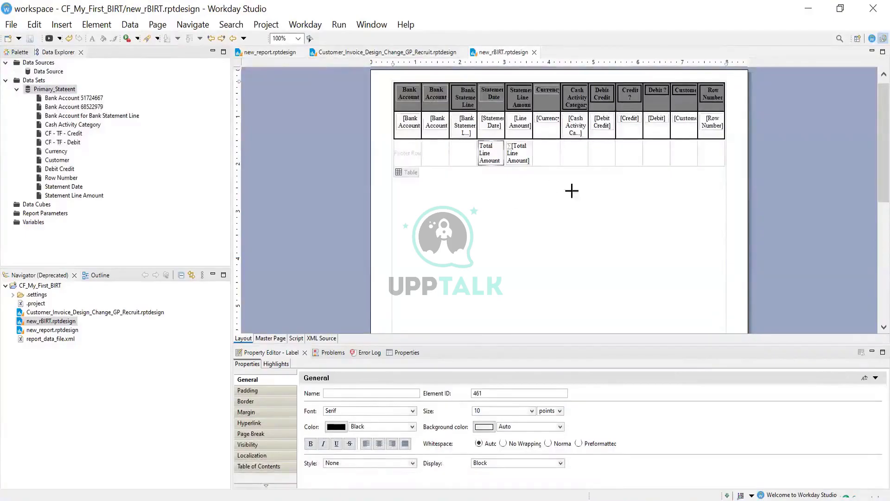
Merge the empty footer cells from the Currency column through the Row Number column
{"action": "left_click", "coordinate": [714, 154]}
{"action": "left_click_drag", "start_coordinate": [661, 152], "coordinate": [545, 157]}
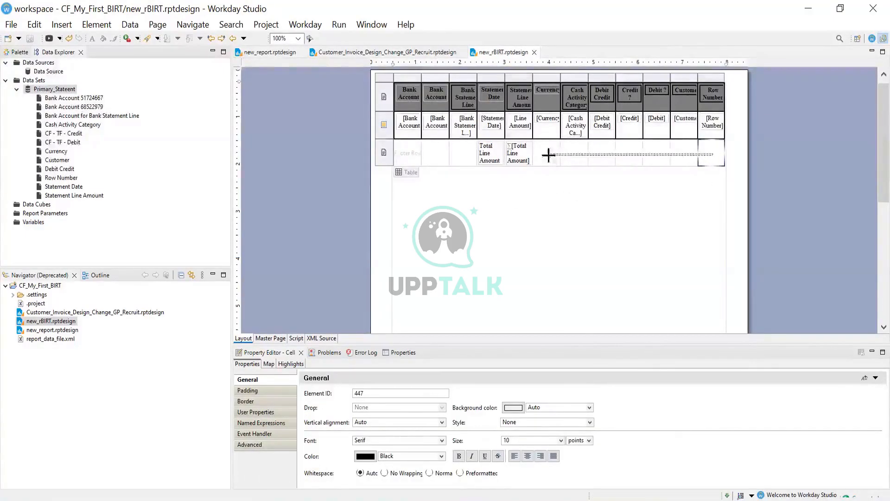
{"action": "right_click", "coordinate": [545, 157]}
{"action": "left_click", "coordinate": [588, 316]}
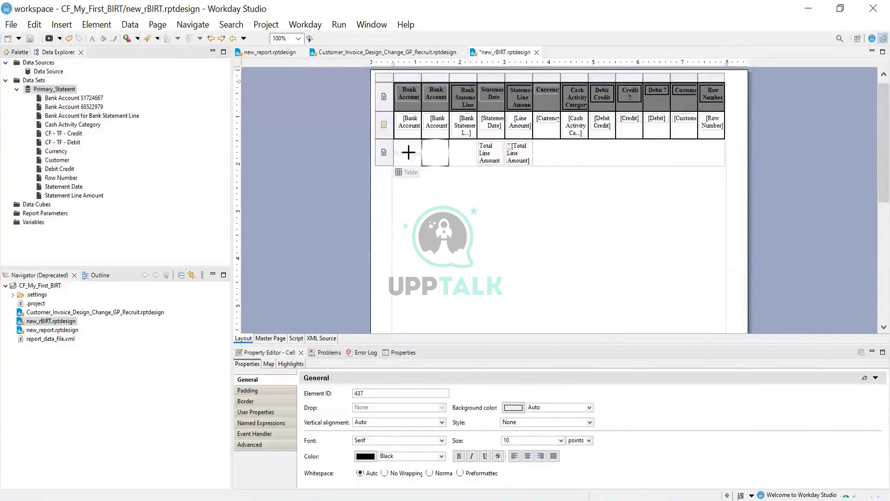
Merge the three empty footer cells before the Total Line Amount label into one cell
{"action": "left_click_drag", "start_coordinate": [408, 153], "coordinate": [460, 160]}
{"action": "right_click", "coordinate": [461, 160]}
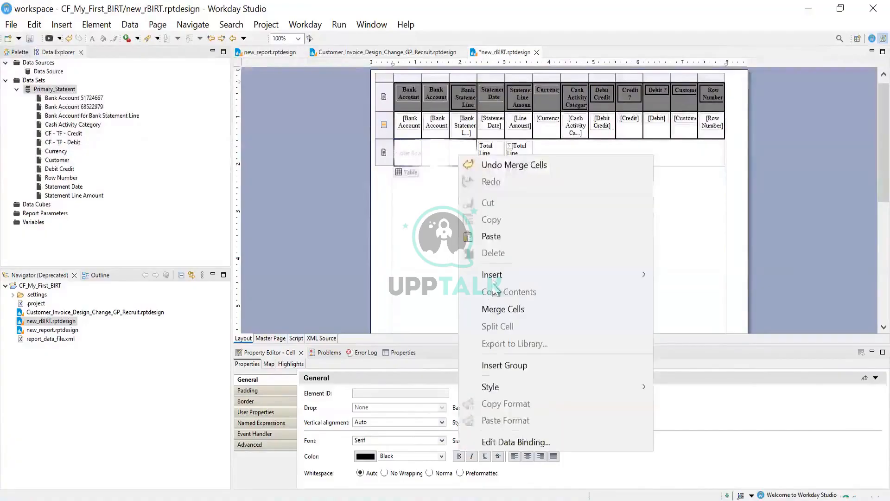
{"action": "left_click", "coordinate": [491, 308]}
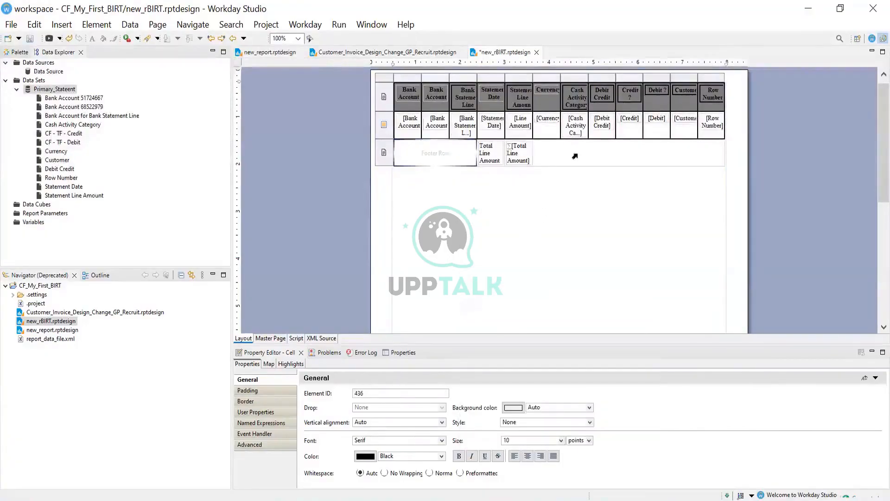
{"action": "left_click", "coordinate": [611, 152]}
{"action": "left_click_drag", "start_coordinate": [576, 158], "coordinate": [514, 169]}
{"action": "right_click", "coordinate": [513, 158]}
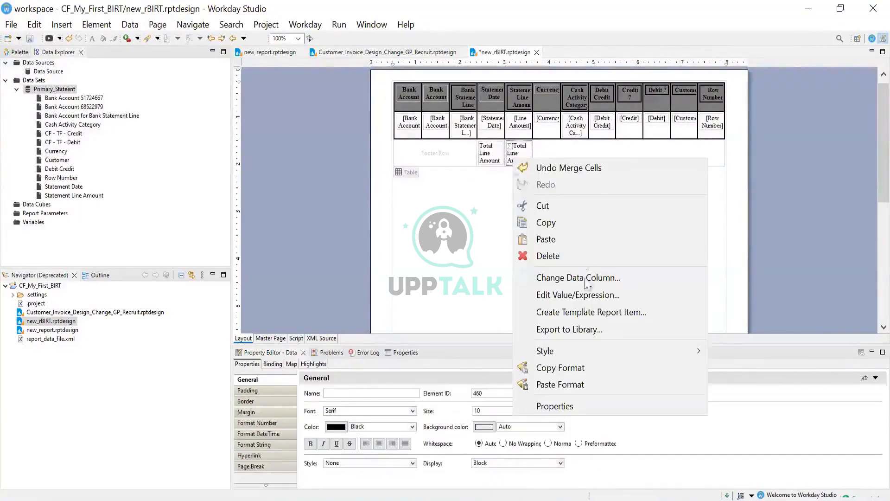
{"action": "left_click", "coordinate": [506, 190]}
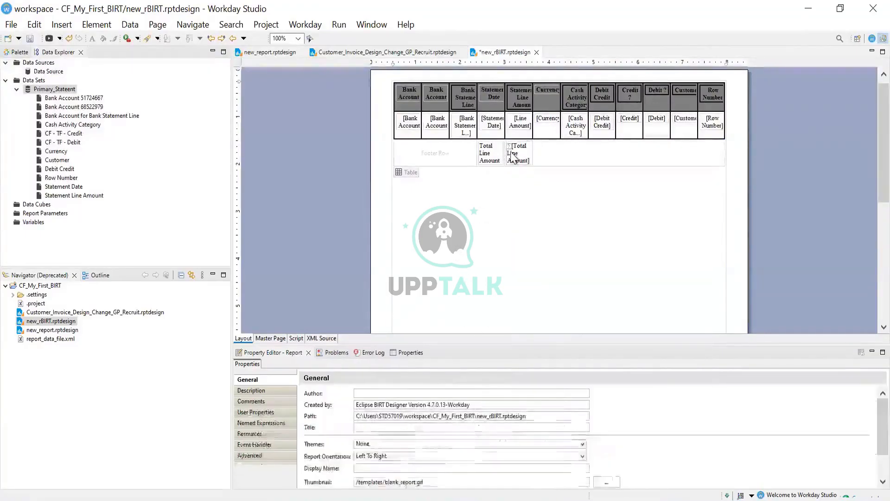
Move the Total Line Amount data element into the wide merged footer cell beside it and merge the emptied cell with that cell
{"action": "left_click_drag", "start_coordinate": [513, 158], "coordinate": [565, 157]}
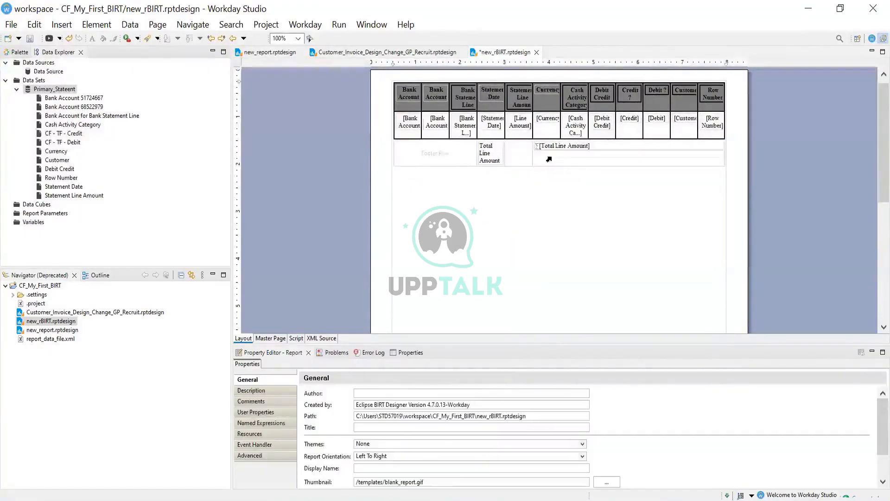
{"action": "left_click", "coordinate": [528, 162]}
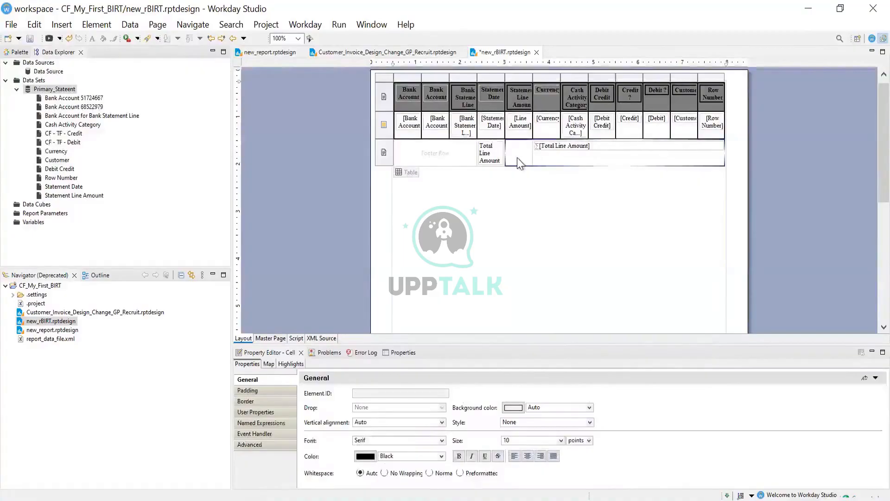
{"action": "right_click", "coordinate": [521, 156]}
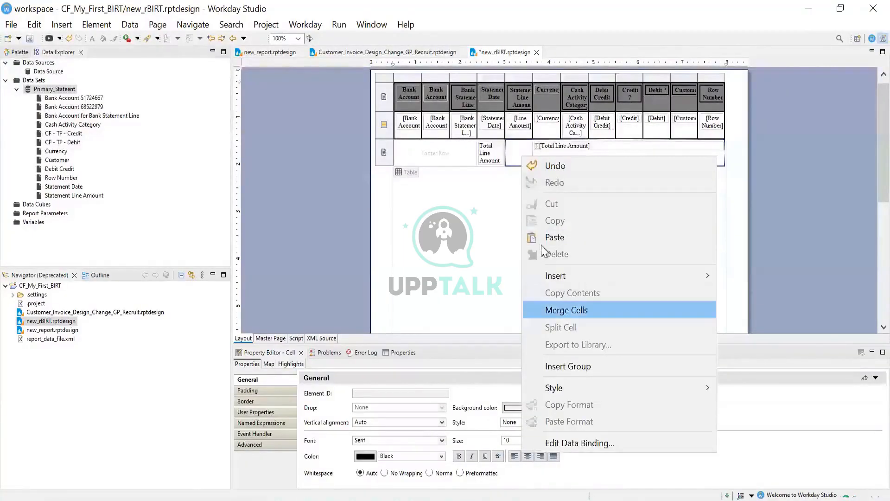
{"action": "left_click", "coordinate": [563, 310]}
Move the Total Line Amount label into the empty merged cell at the start of the footer row
{"action": "left_click", "coordinate": [460, 165]}
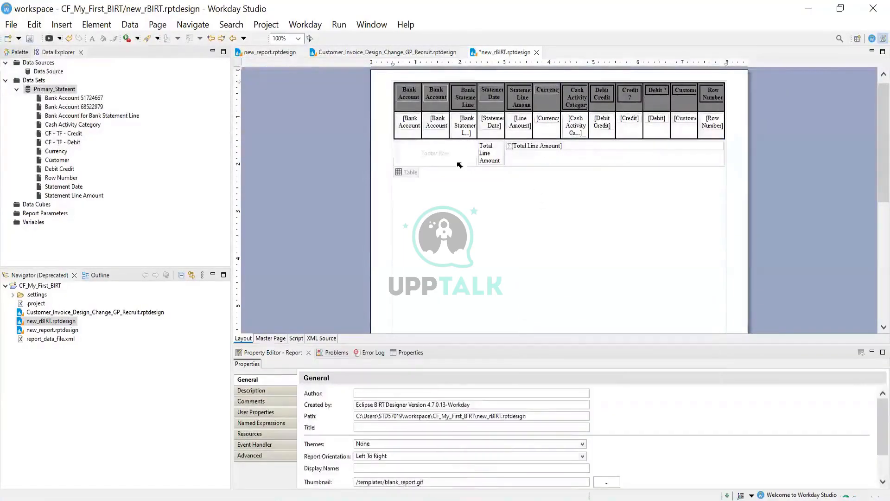
{"action": "left_click", "coordinate": [457, 163]}
{"action": "left_click_drag", "start_coordinate": [490, 155], "coordinate": [452, 155]}
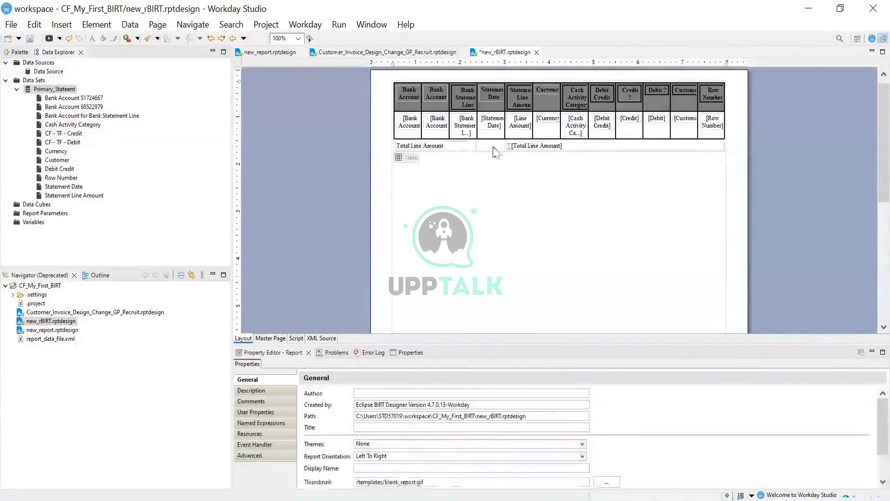
{"action": "left_click", "coordinate": [495, 147]}
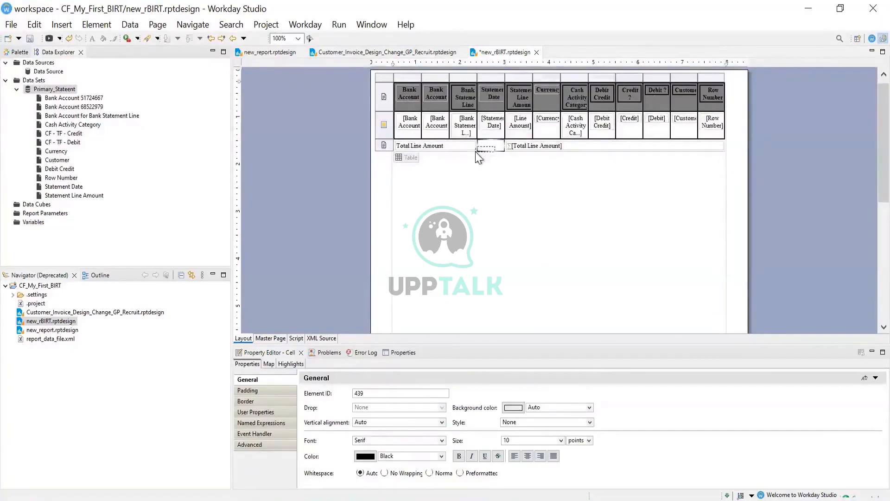
{"action": "right_click", "coordinate": [476, 152]}
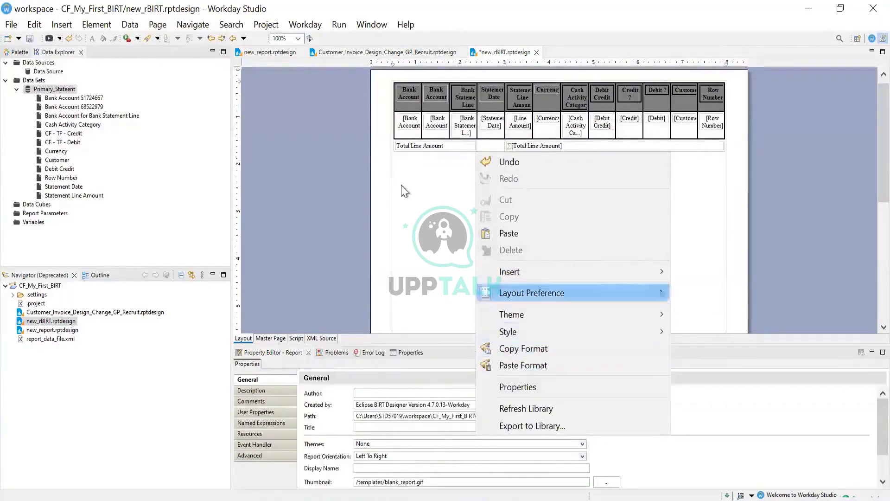
{"action": "left_click", "coordinate": [487, 146]}
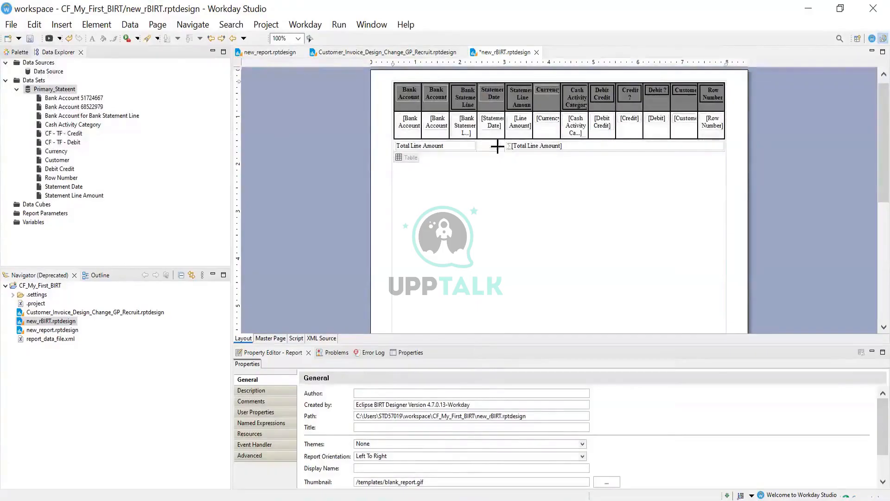
Merge the emptied footer cell under Statement Date with the cell containing the Total Line Amount label
{"action": "left_click", "coordinate": [498, 146]}
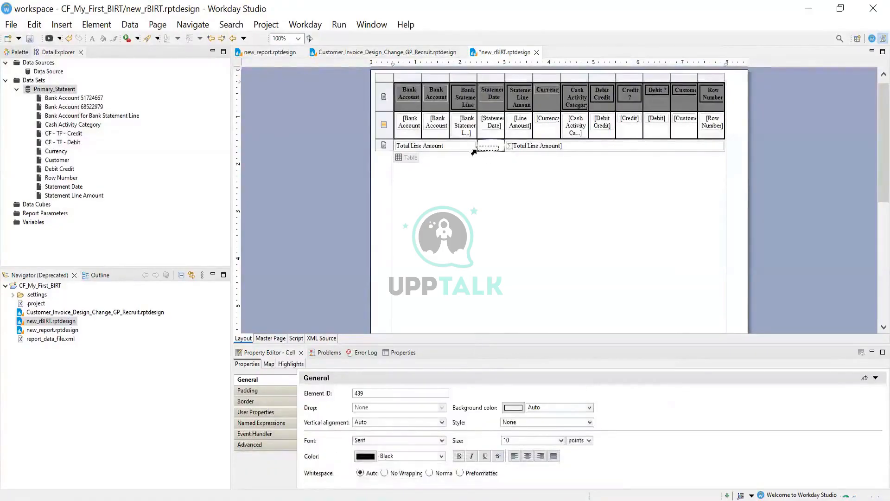
{"action": "left_click", "coordinate": [474, 147], "text": "shift"}
{"action": "right_click", "coordinate": [477, 151]}
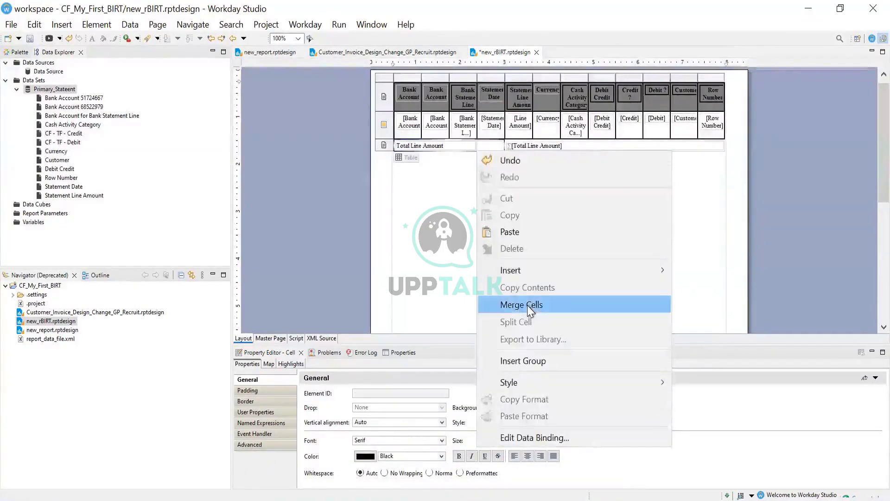
{"action": "left_click", "coordinate": [527, 306]}
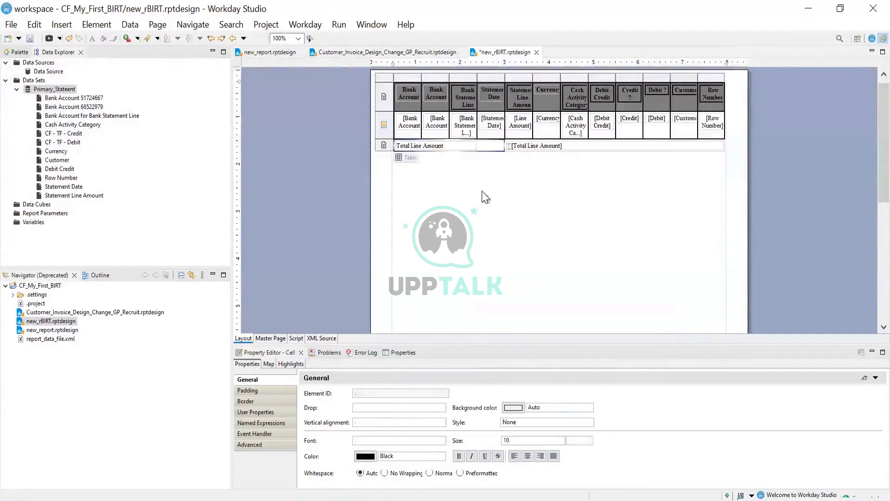
Right-align the Total Line Amount label in the footer and make both the label and the total data element bold
{"action": "left_click", "coordinate": [439, 147]}
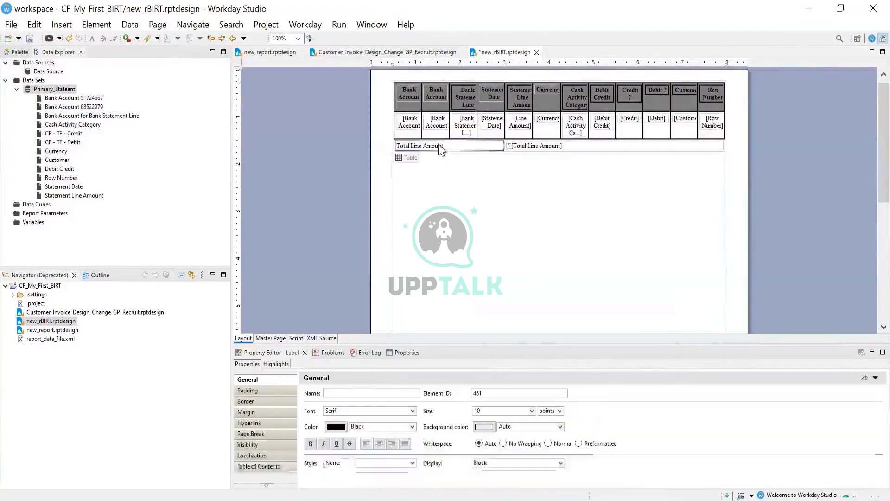
{"action": "left_click", "coordinate": [392, 444]}
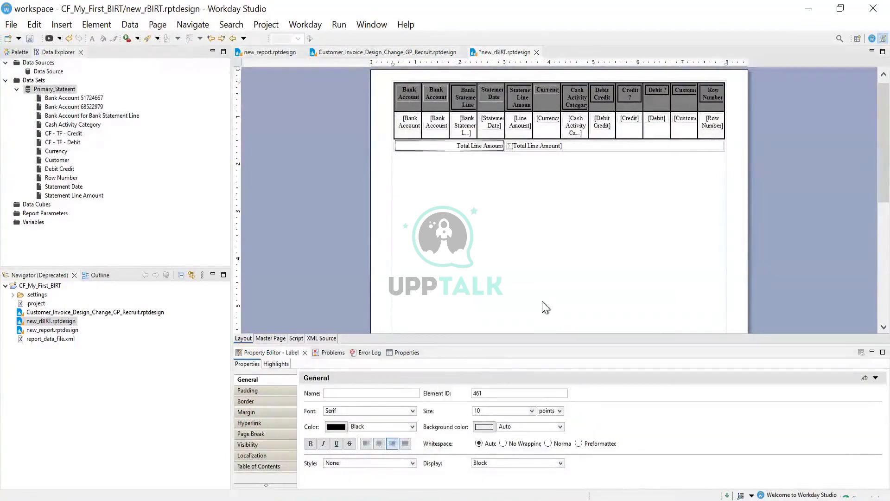
{"action": "left_click", "coordinate": [539, 145]}
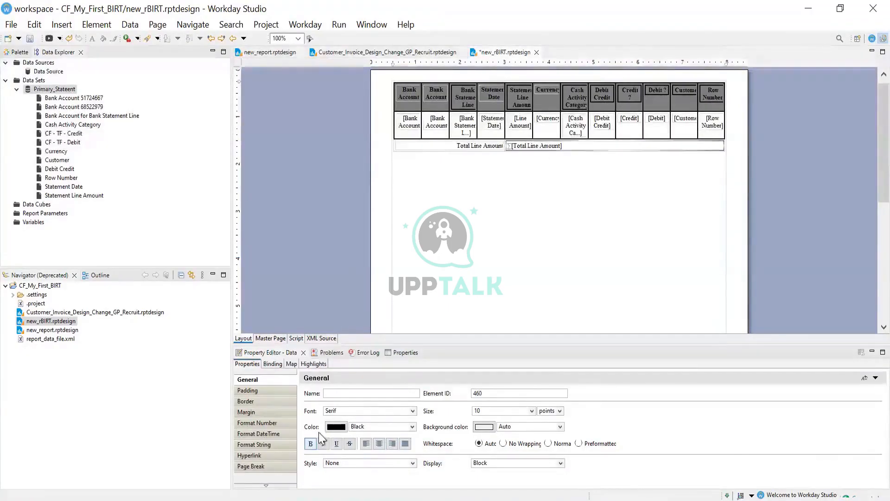
{"action": "left_click", "coordinate": [467, 147]}
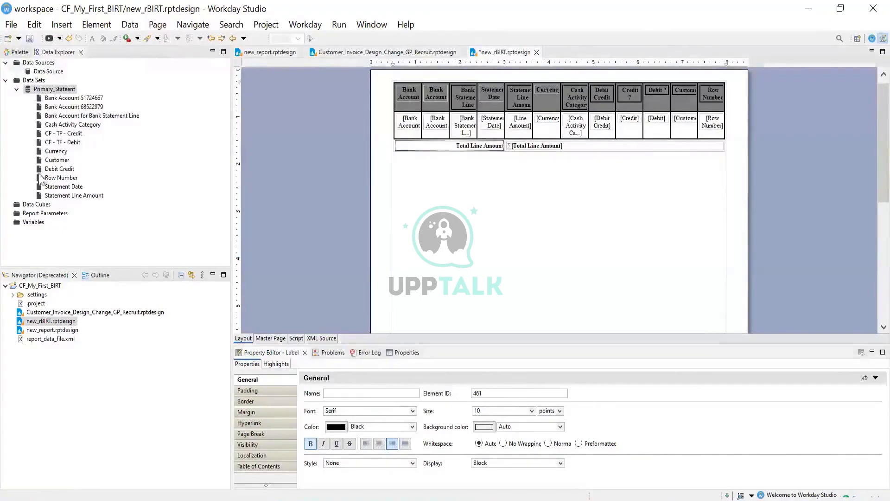
Save the report design with the formatted footer row
{"action": "left_click", "coordinate": [618, 167]}
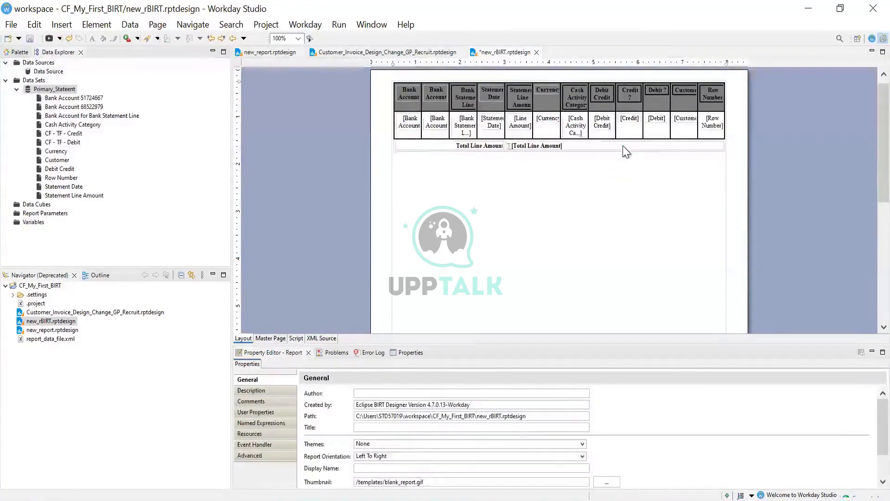
{"action": "left_click", "coordinate": [624, 146]}
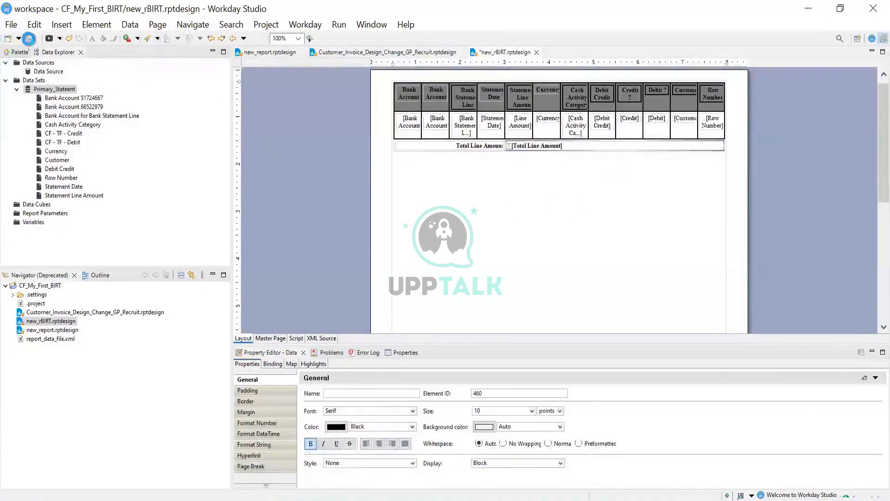
{"action": "left_click", "coordinate": [29, 39]}
{"action": "left_click", "coordinate": [570, 165]}
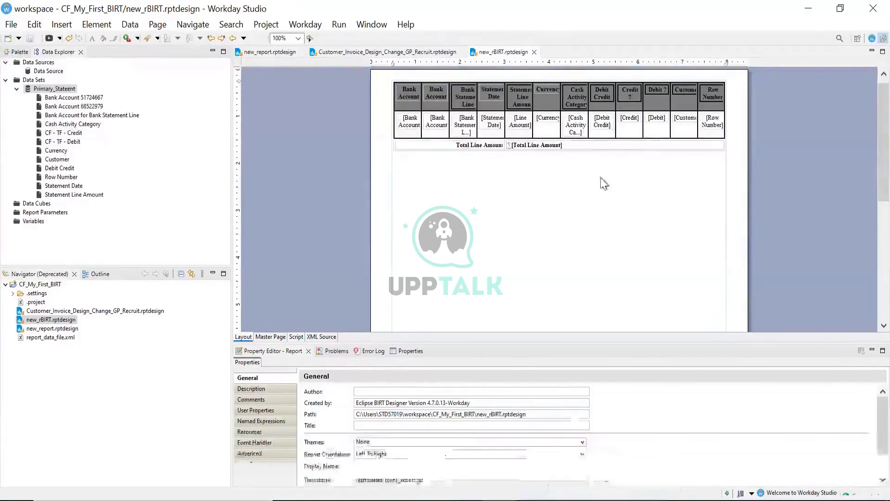
{"action": "left_click", "coordinate": [710, 134]}
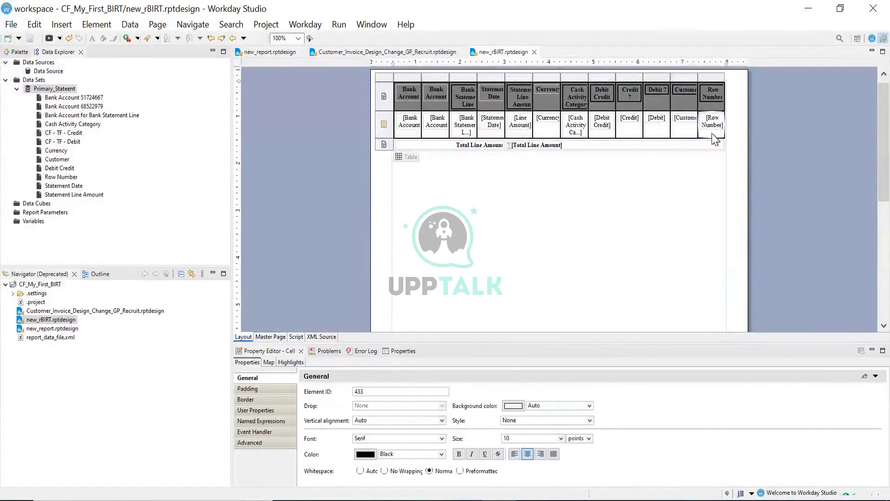
{"action": "left_click_drag", "start_coordinate": [712, 133], "coordinate": [689, 132]}
{"action": "right_click", "coordinate": [689, 132]}
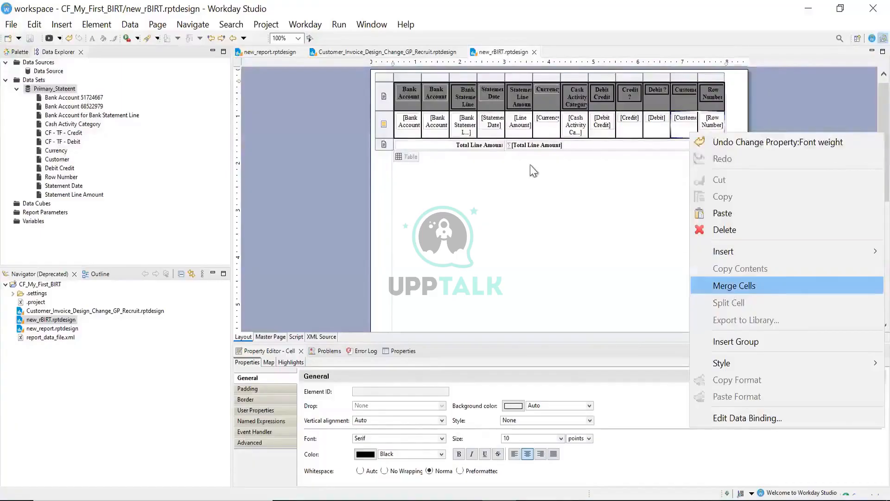
{"action": "left_click", "coordinate": [628, 236]}
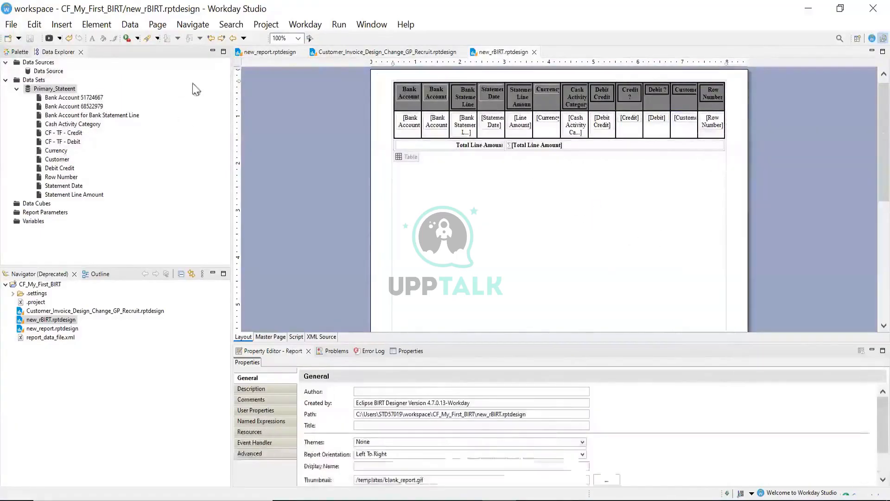
Preview the report as PDF and examine the Total Line Amount shown below the table
{"action": "left_click", "coordinate": [339, 24]}
{"action": "mouse_move", "coordinate": [373, 79]}
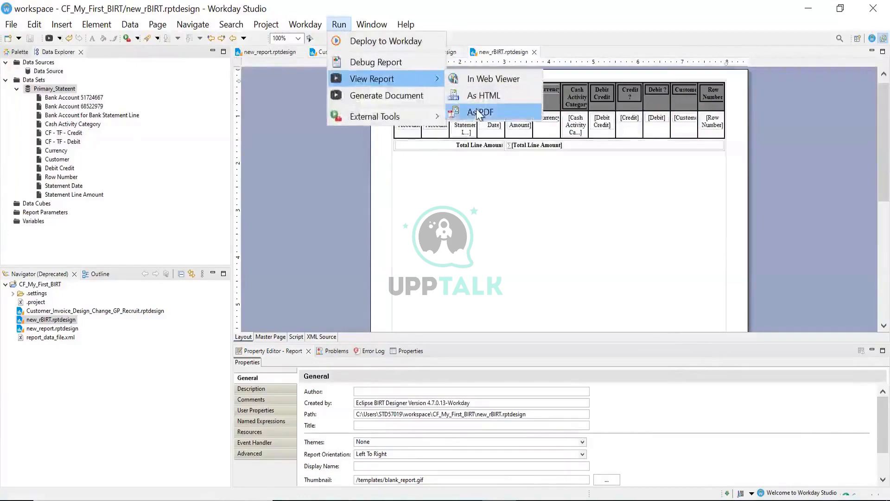
{"action": "left_click", "coordinate": [477, 111]}
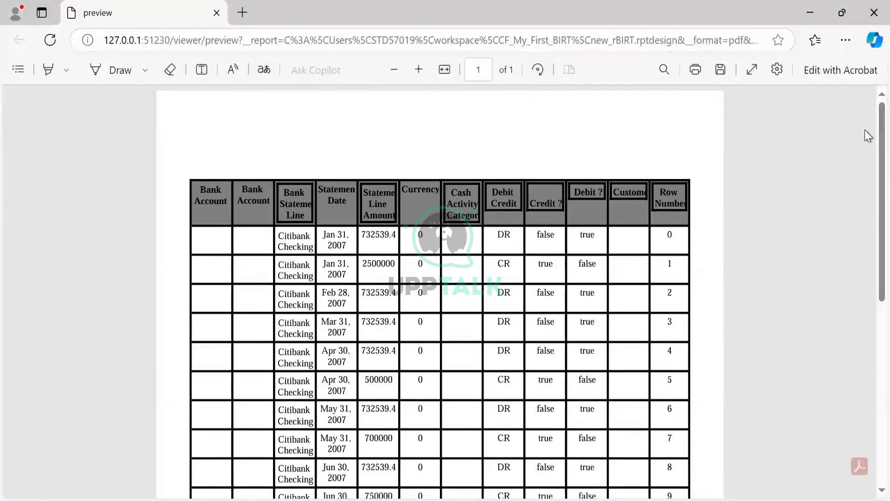
{"action": "scroll", "coordinate": [867, 186], "scroll_direction": "down", "scroll_amount": 5}
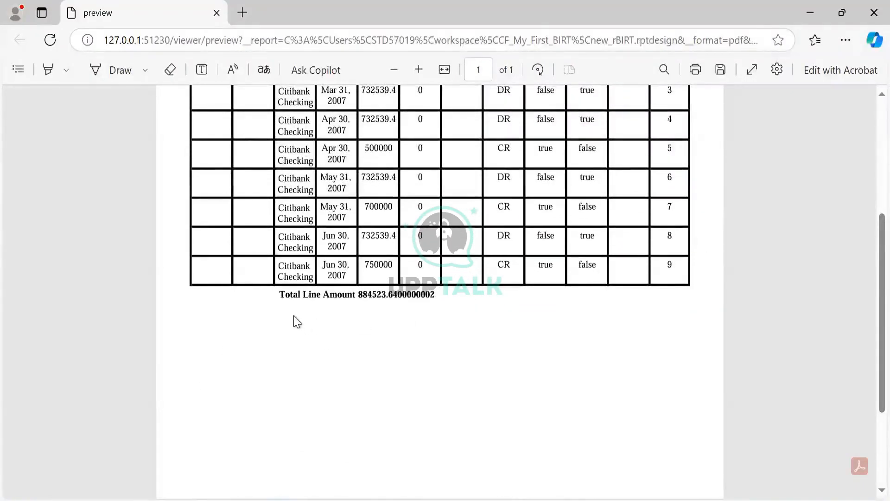
{"action": "triple_click", "coordinate": [424, 292]}
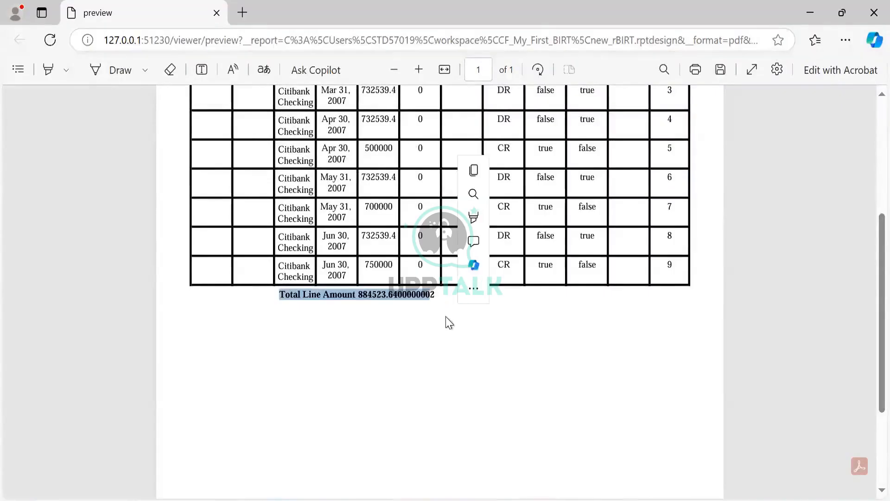
{"action": "left_click", "coordinate": [440, 299]}
{"action": "left_click_drag", "start_coordinate": [434, 294], "coordinate": [363, 294]}
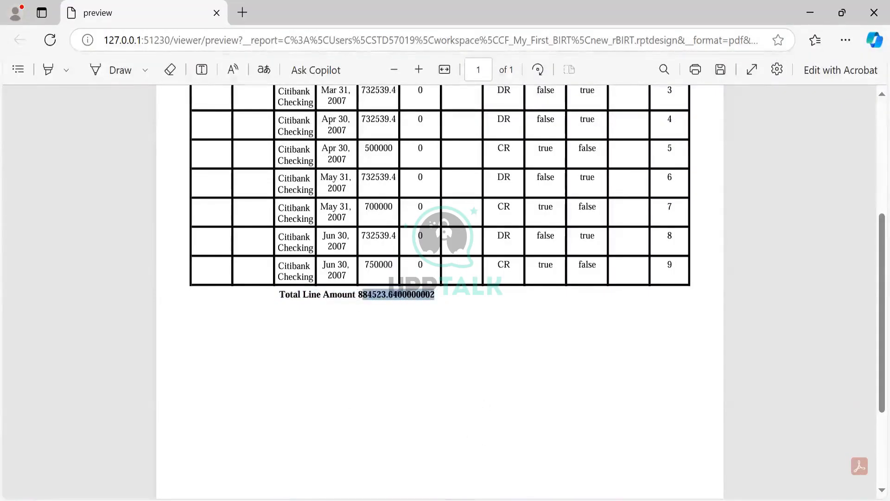
Switch back to Workday Studio and open the number format settings of the footer's Total Line Amount data element
{"action": "key", "text": "alt+Tab"}
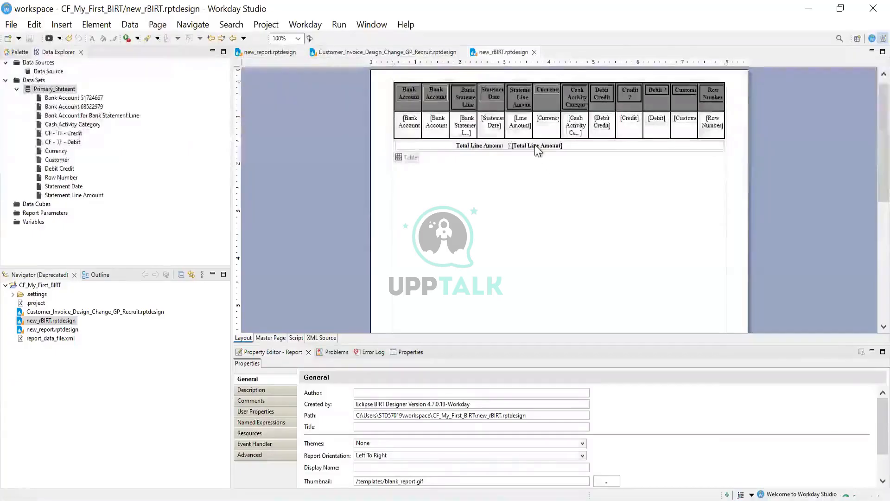
{"action": "left_click", "coordinate": [537, 147]}
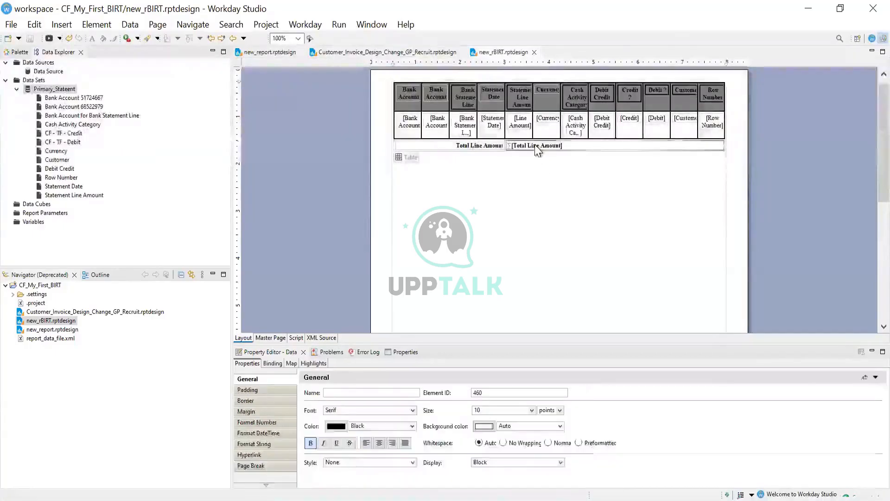
{"action": "left_click", "coordinate": [265, 421]}
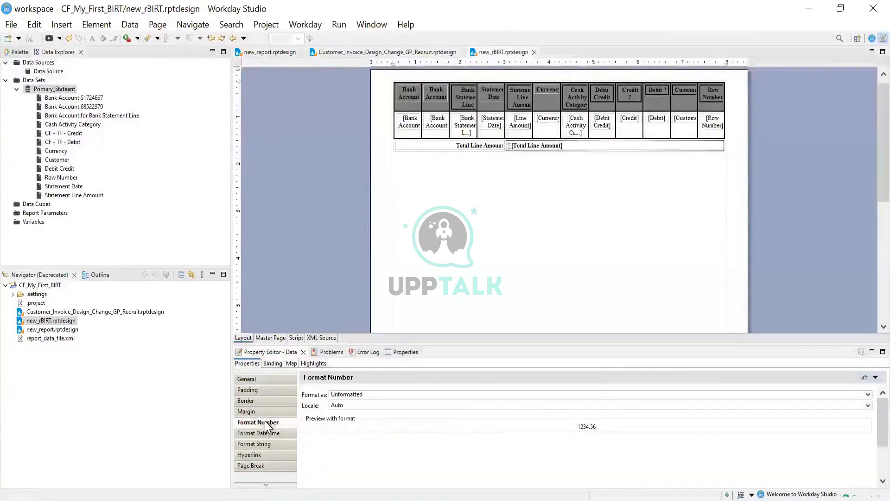
Try the Custom number format with the Fixed example code #0.00 on the total and look through the locale choices
{"action": "left_click", "coordinate": [868, 395]}
{"action": "left_click", "coordinate": [340, 448]}
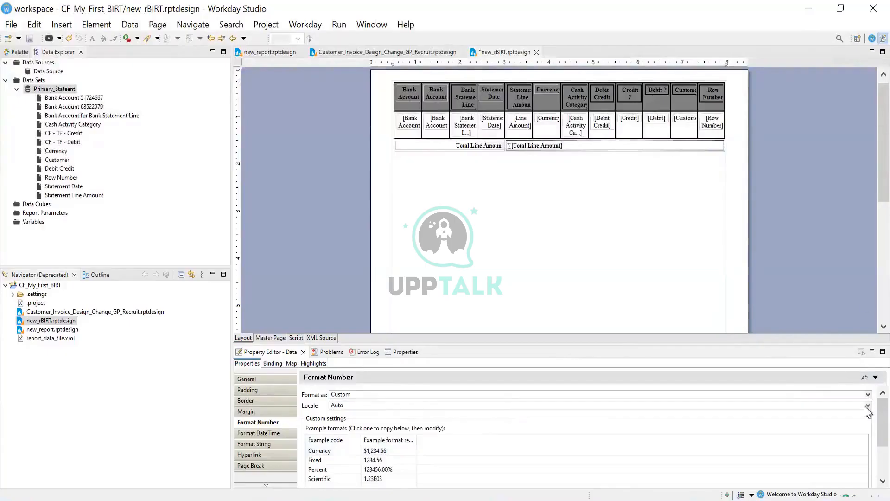
{"action": "scroll", "coordinate": [864, 427], "scroll_direction": "down", "scroll_amount": 3}
{"action": "scroll", "coordinate": [865, 439], "scroll_direction": "down", "scroll_amount": 2}
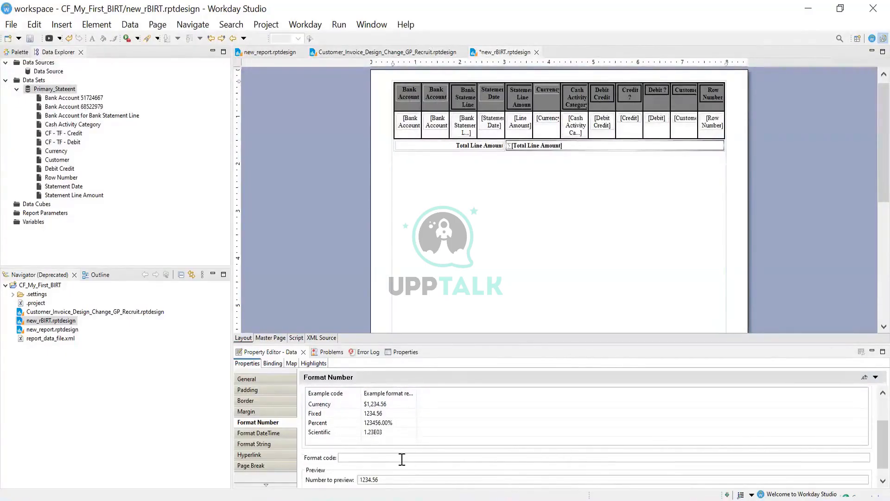
{"action": "left_click", "coordinate": [375, 433]}
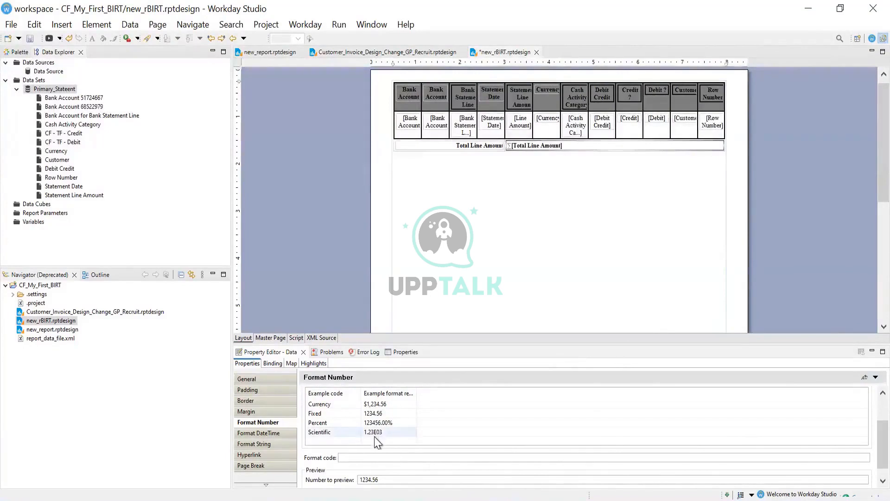
{"action": "left_click", "coordinate": [376, 414]}
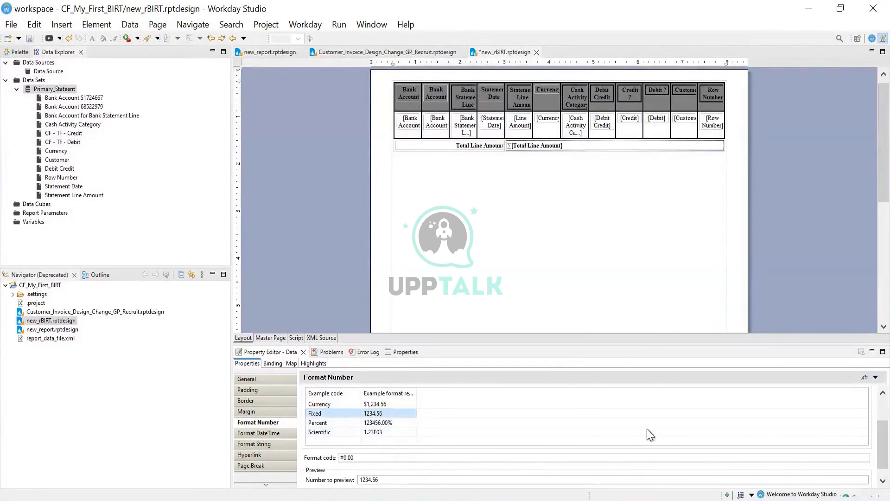
{"action": "scroll", "coordinate": [866, 406], "scroll_direction": "up", "scroll_amount": 2}
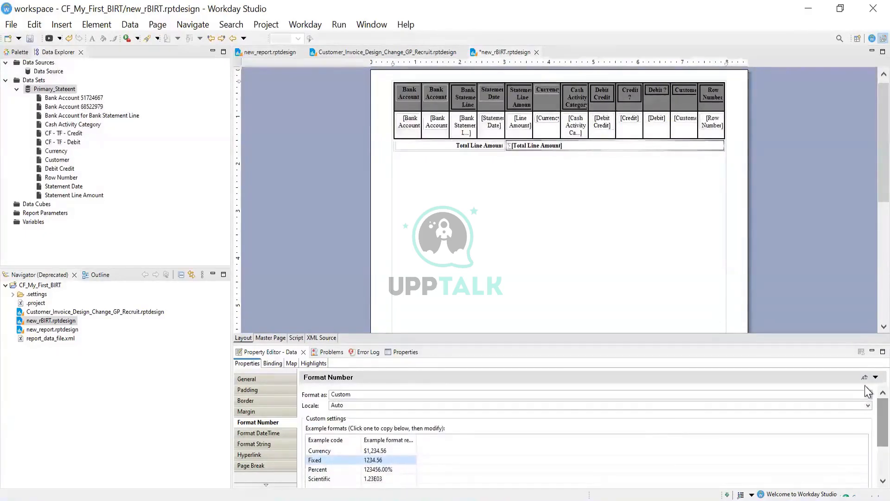
{"action": "left_click", "coordinate": [866, 410]}
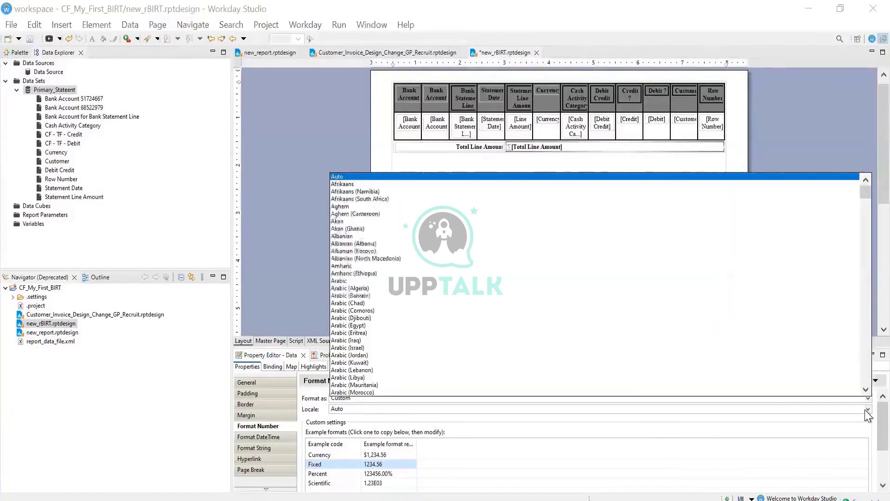
{"action": "left_click", "coordinate": [650, 432]}
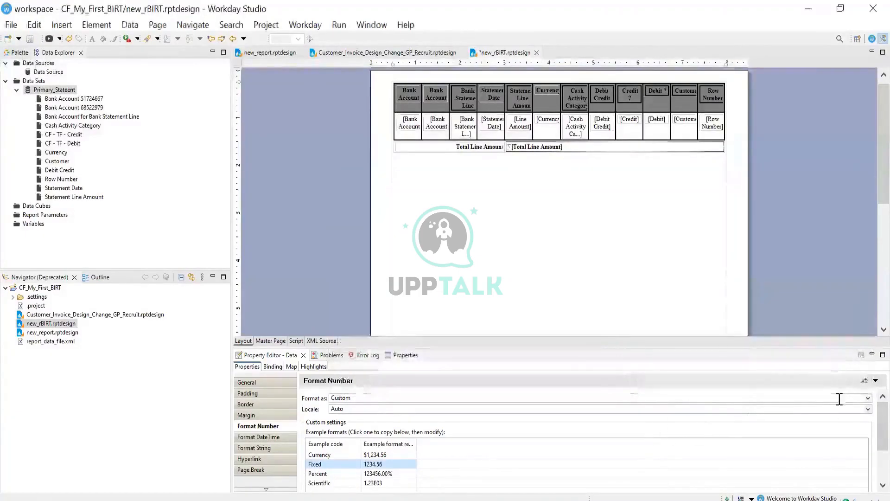
Format the total as Currency with the 1000s separator enabled and $ as the symbol
{"action": "left_click", "coordinate": [866, 402]}
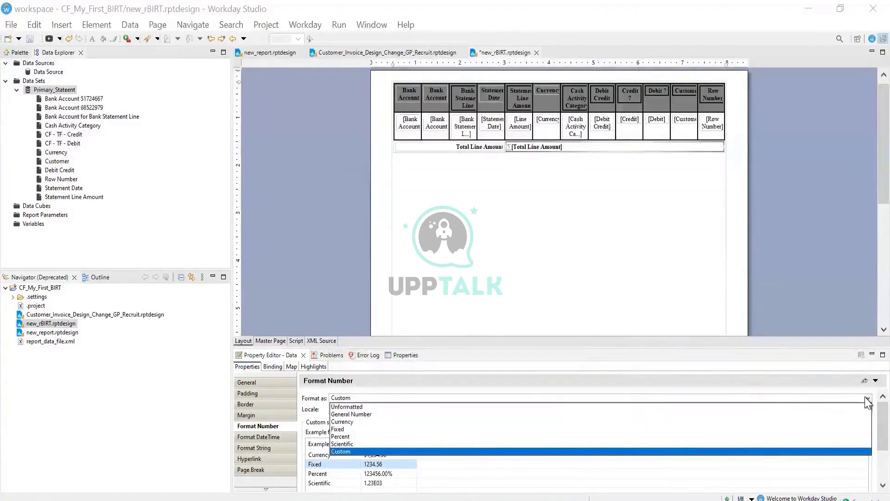
{"action": "left_click", "coordinate": [348, 422]}
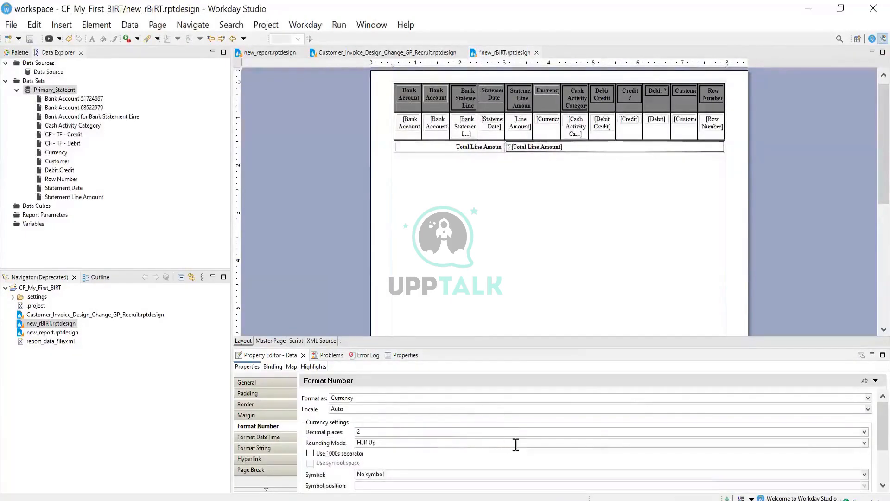
{"action": "scroll", "coordinate": [868, 428], "scroll_direction": "down", "scroll_amount": 2}
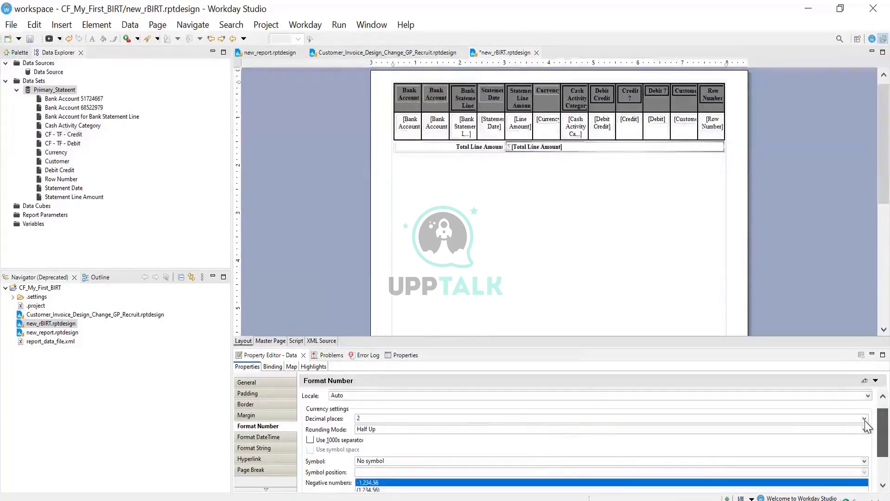
{"action": "left_click", "coordinate": [353, 428]}
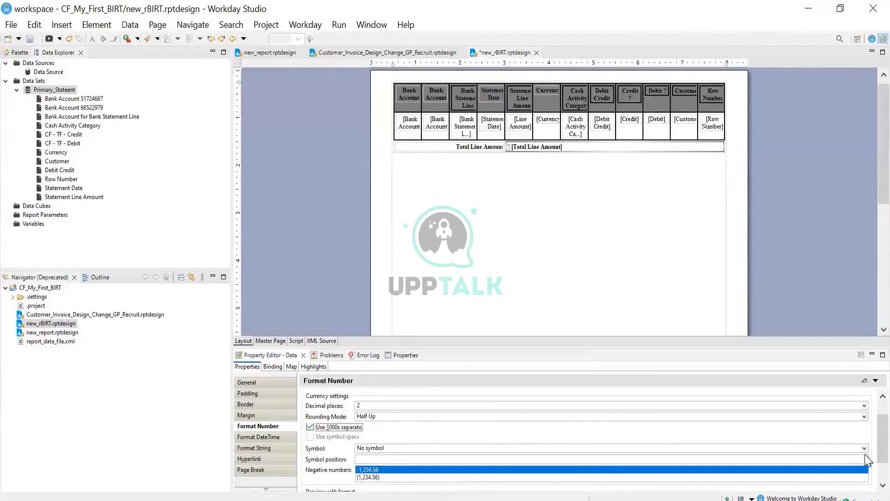
{"action": "left_click", "coordinate": [788, 449]}
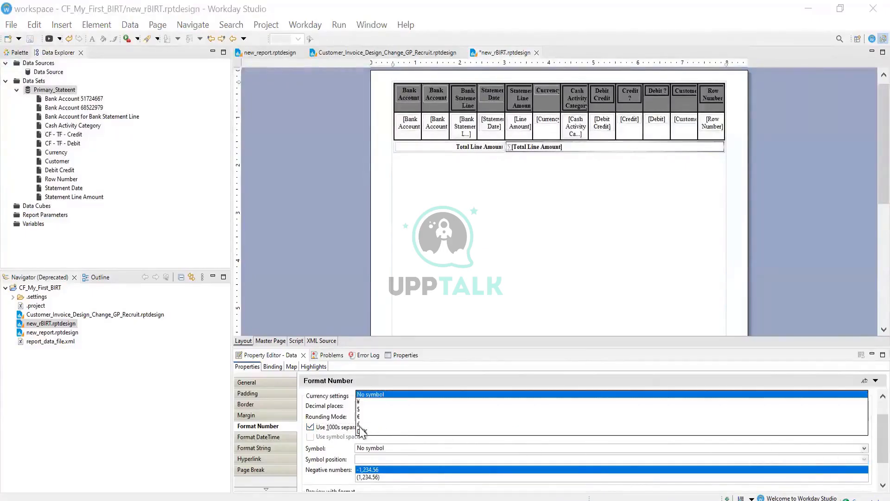
{"action": "left_click", "coordinate": [360, 409]}
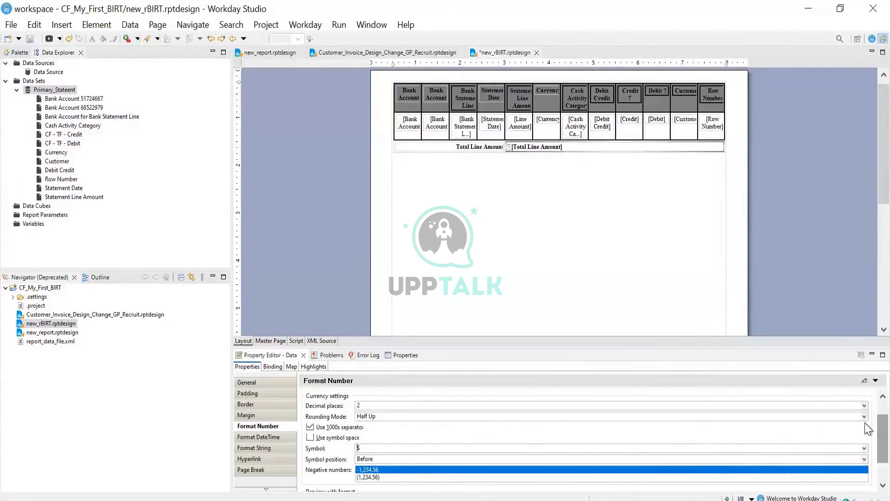
Examine the rounding mode, decimal places and symbol options of the total's currency format
{"action": "scroll", "coordinate": [864, 422], "scroll_direction": "up", "scroll_amount": 1}
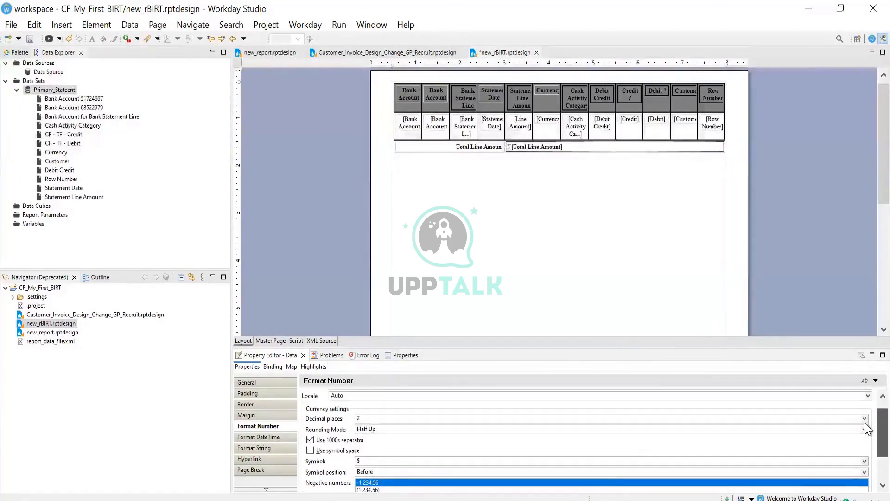
{"action": "left_click", "coordinate": [385, 430]}
{"action": "left_click", "coordinate": [381, 431]}
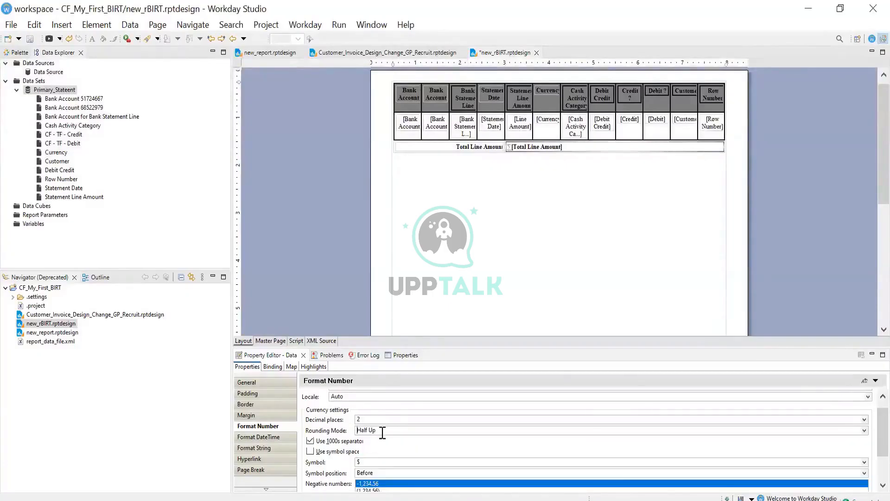
{"action": "left_click", "coordinate": [382, 431]}
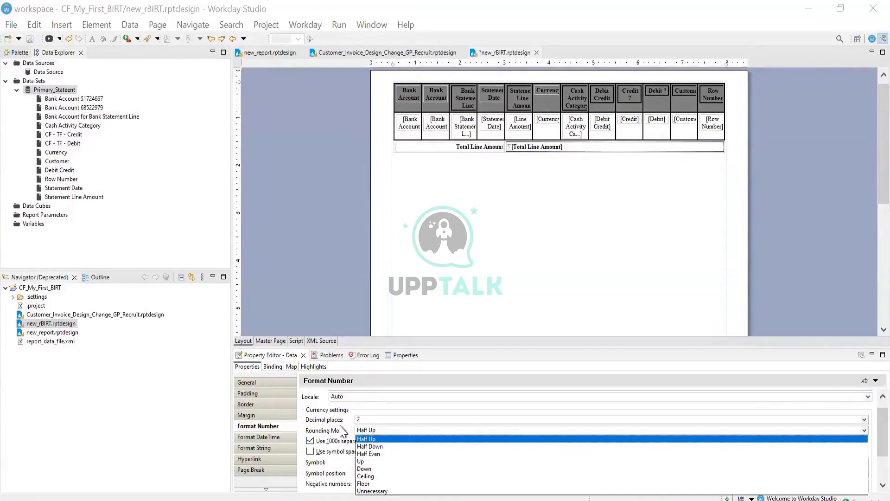
{"action": "double_click", "coordinate": [364, 419]}
{"action": "left_click", "coordinate": [375, 419]}
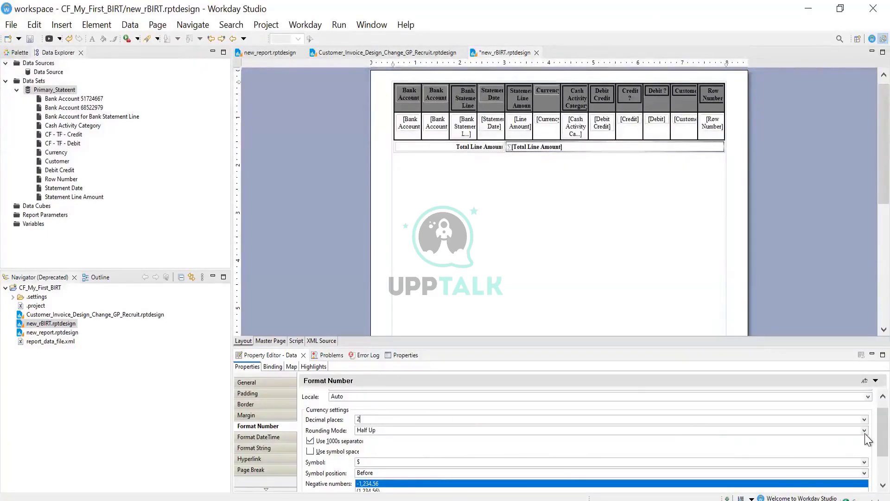
{"action": "scroll", "coordinate": [864, 430], "scroll_direction": "down", "scroll_amount": 3}
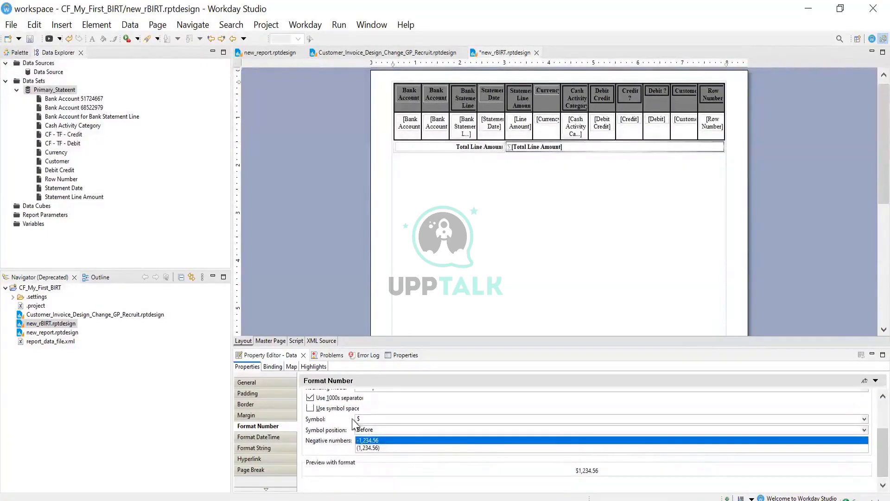
{"action": "left_click", "coordinate": [356, 419]}
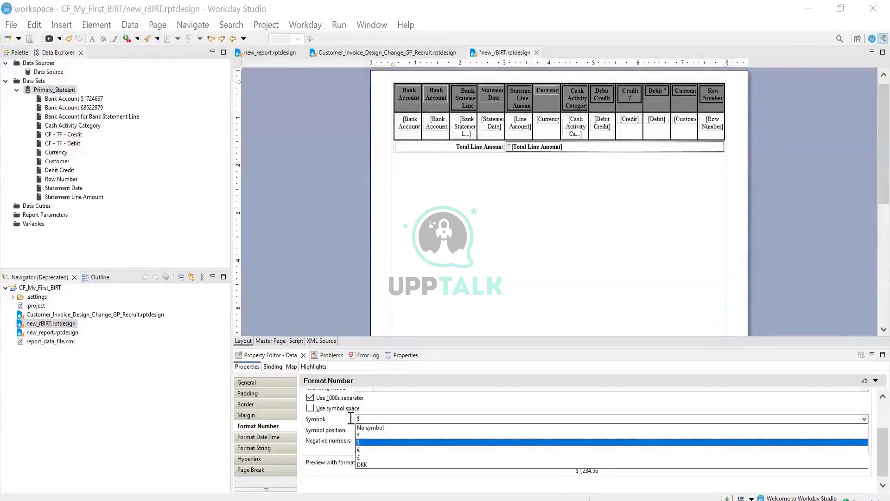
{"action": "scroll", "coordinate": [311, 422], "scroll_direction": "up", "scroll_amount": 3}
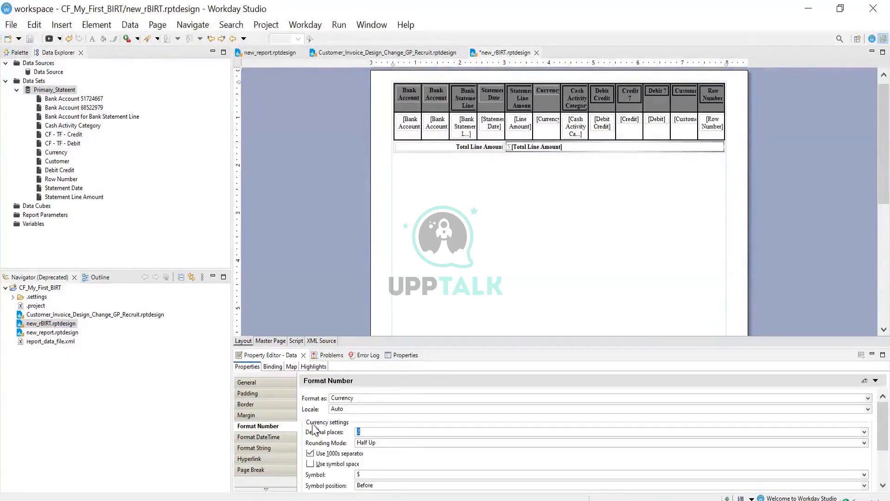
Enable the symbol space in the total's currency format and save the report design
{"action": "left_click", "coordinate": [312, 463]}
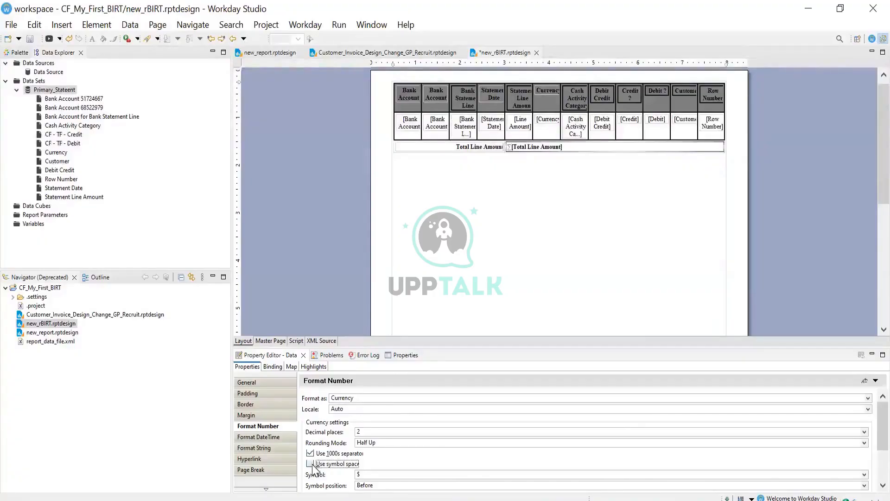
{"action": "left_click", "coordinate": [312, 464]}
{"action": "left_click_drag", "start_coordinate": [883, 421], "coordinate": [883, 450]}
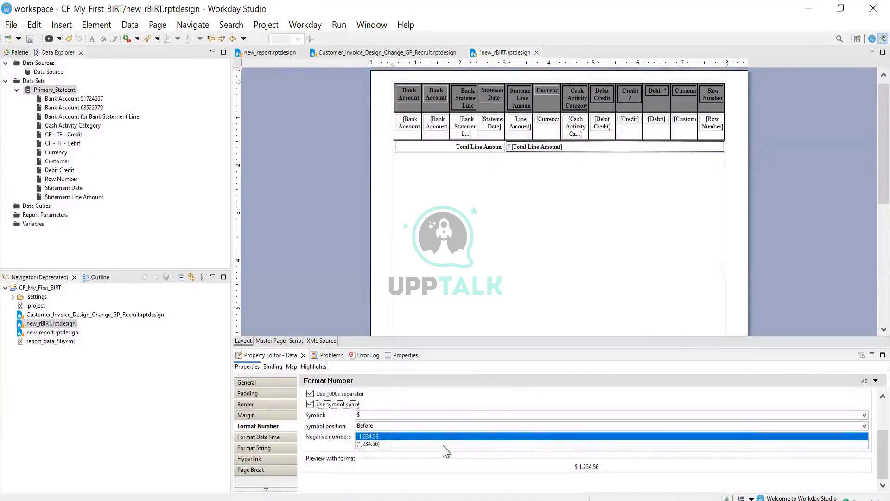
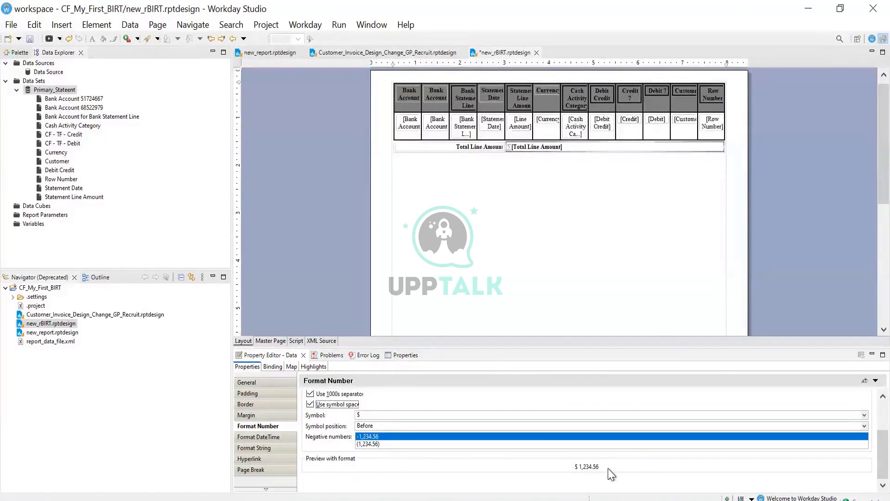
{"action": "left_click", "coordinate": [30, 39]}
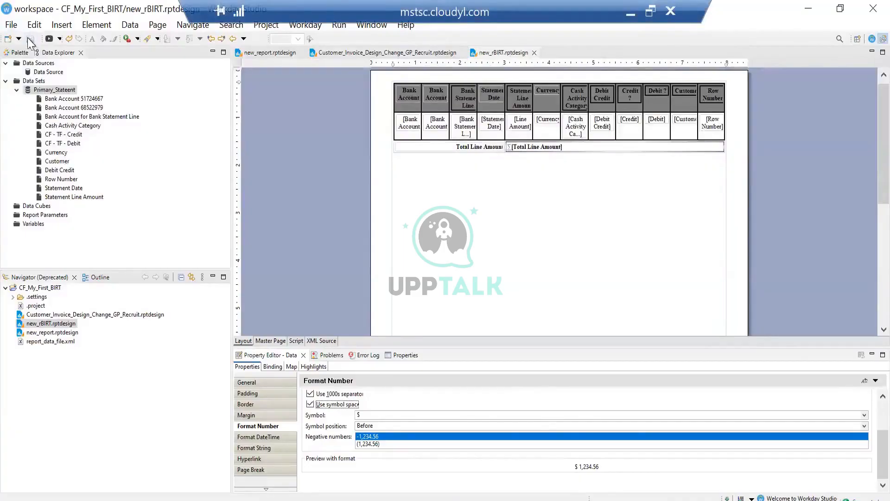
Preview the report as PDF again and check the currency formatting of the Total Line Amount below the table
{"action": "left_click", "coordinate": [336, 27]}
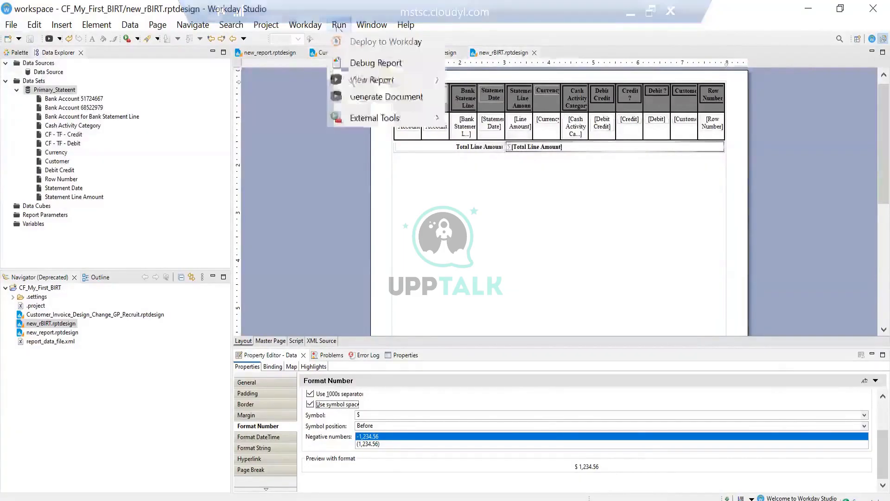
{"action": "mouse_move", "coordinate": [349, 83]}
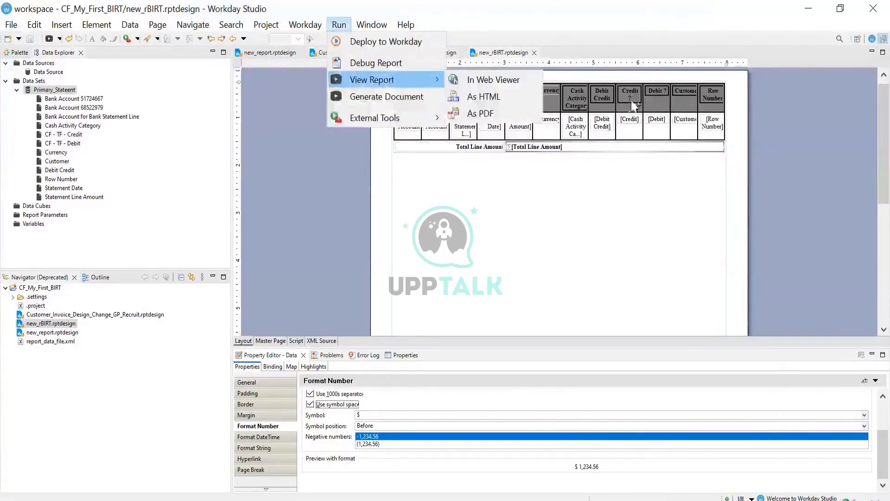
{"action": "left_click", "coordinate": [487, 114]}
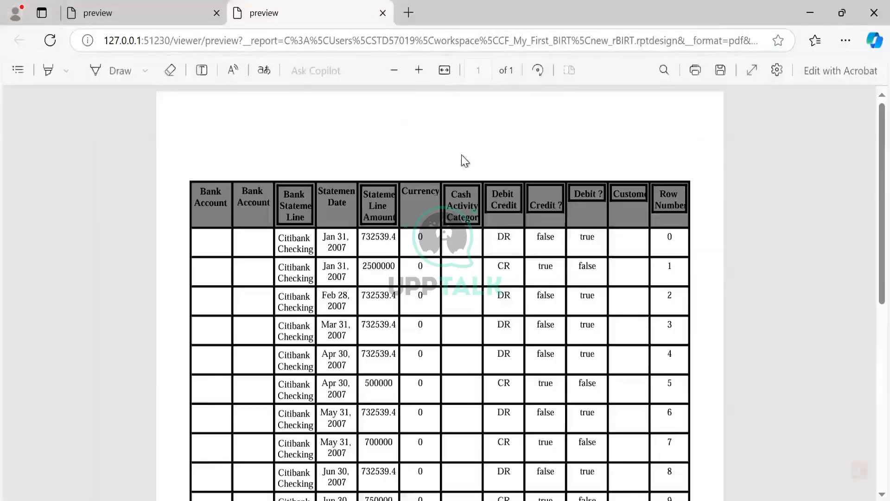
{"action": "scroll", "coordinate": [866, 186], "scroll_direction": "down", "scroll_amount": 3}
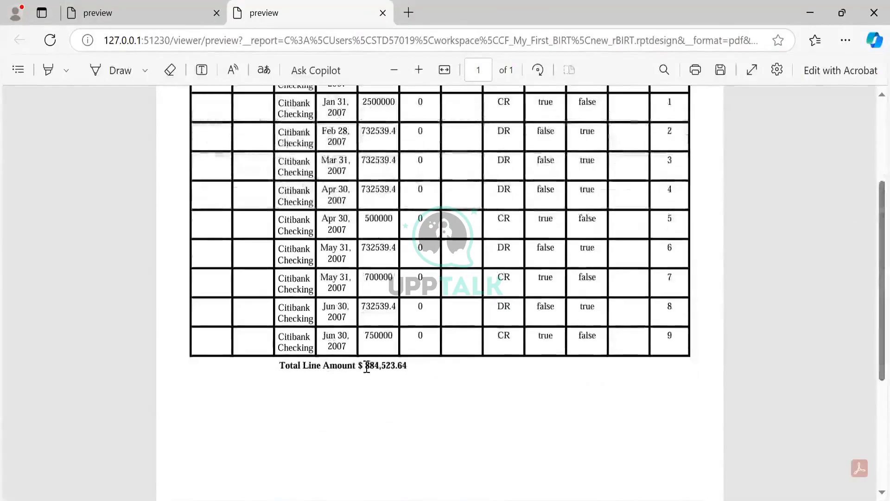
{"action": "left_click_drag", "start_coordinate": [359, 365], "coordinate": [413, 366]}
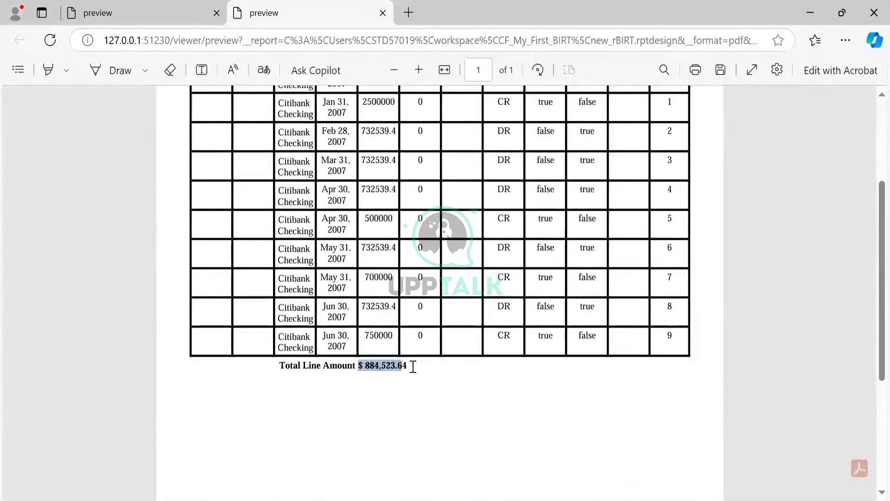
{"action": "double_click", "coordinate": [358, 374]}
{"action": "left_click", "coordinate": [449, 411]}
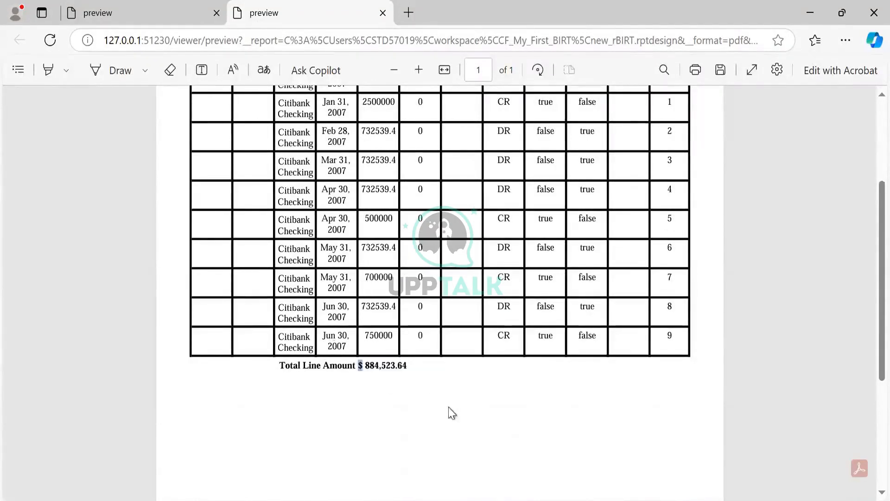
Switch back to Workday Studio, set the background color of the table's footer row to Silver and save the report design
{"action": "key", "text": "alt+Tab"}
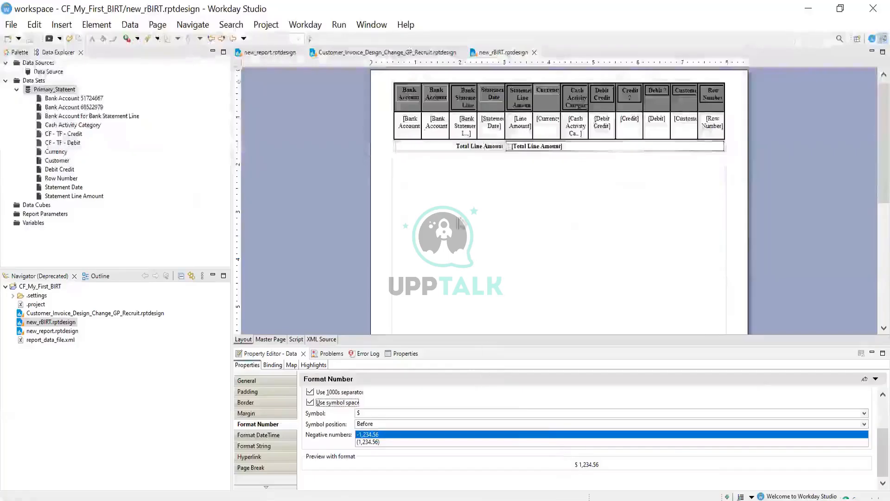
{"action": "left_click", "coordinate": [419, 163]}
{"action": "left_click", "coordinate": [414, 146]}
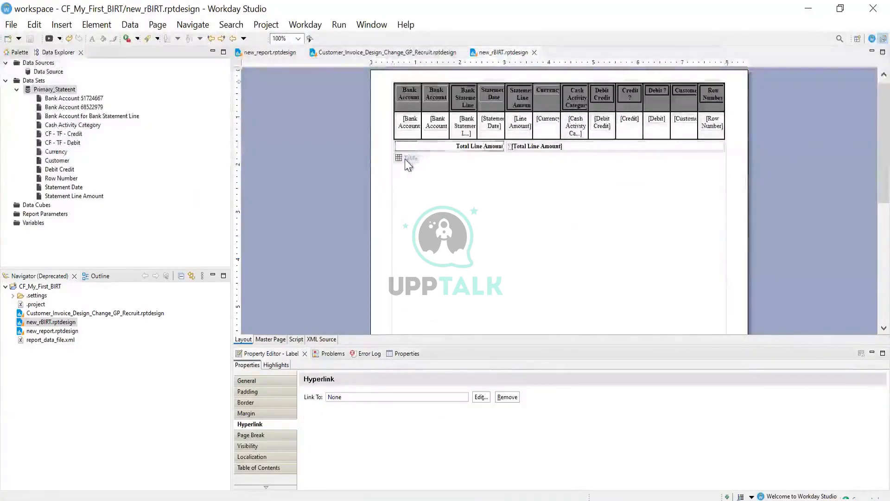
{"action": "left_click", "coordinate": [407, 158]}
{"action": "left_click", "coordinate": [383, 146]}
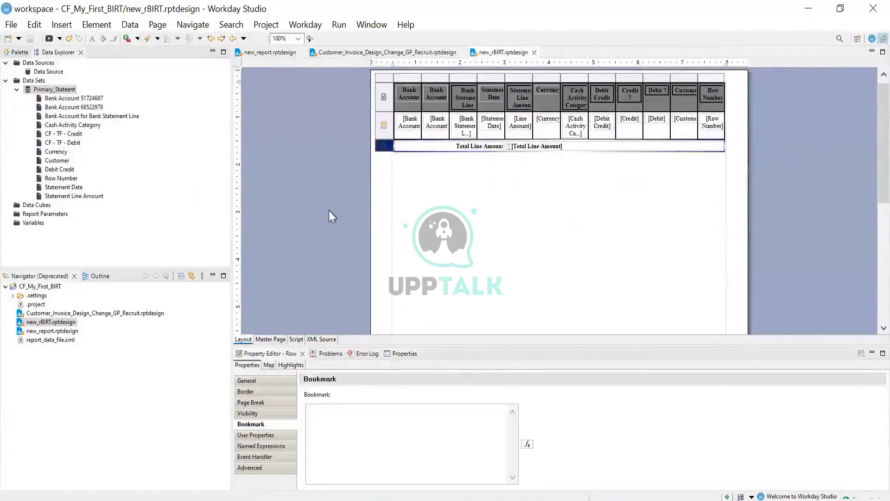
{"action": "left_click", "coordinate": [258, 380]}
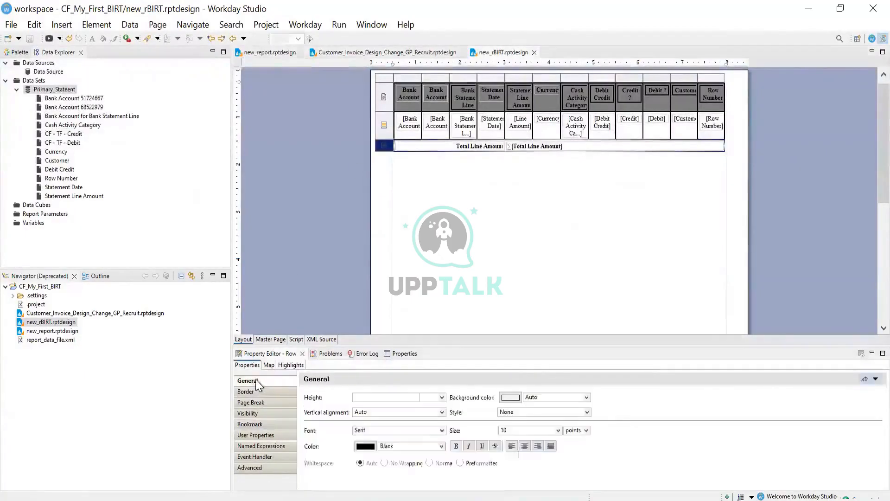
{"action": "left_click", "coordinate": [513, 399]}
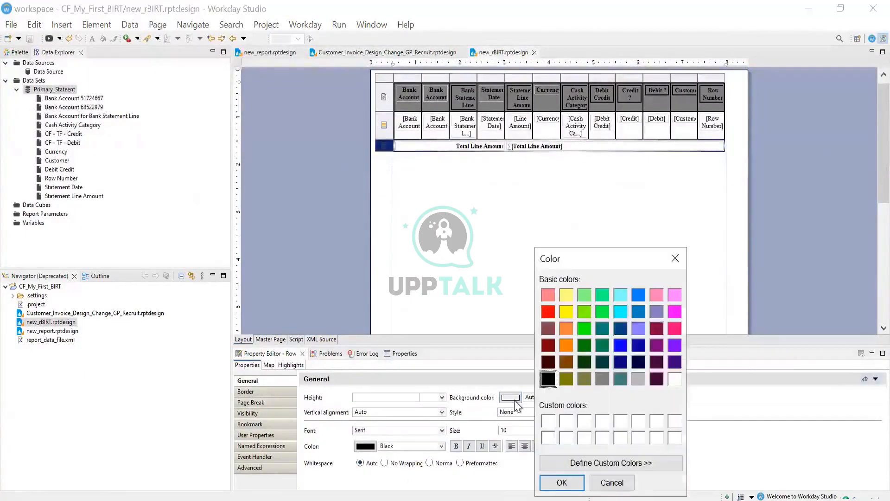
{"action": "left_click", "coordinate": [640, 378]}
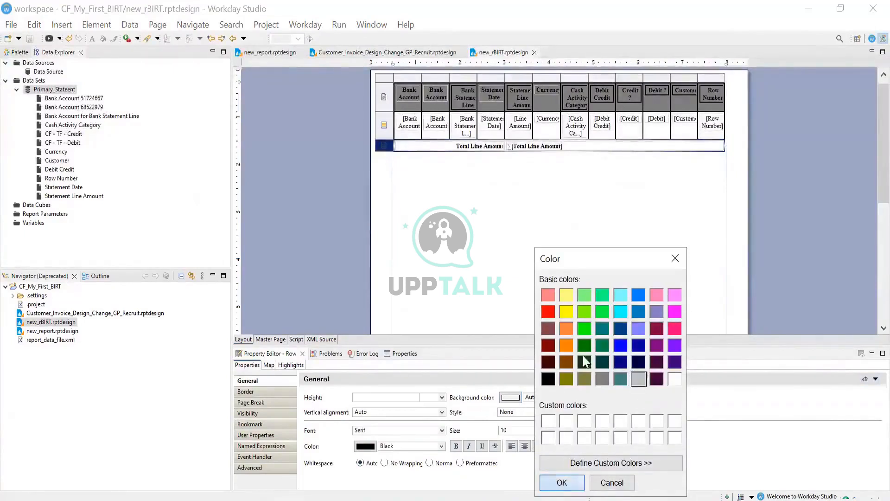
{"action": "key", "text": "Return"}
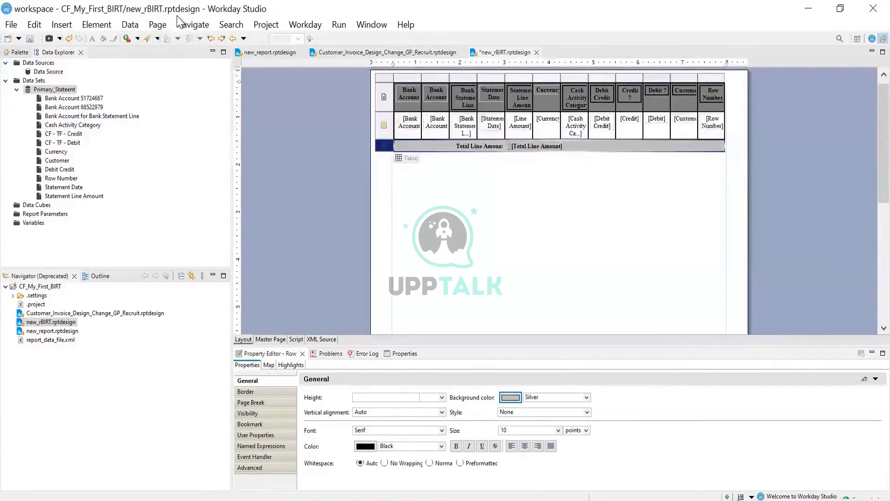
{"action": "left_click", "coordinate": [31, 37]}
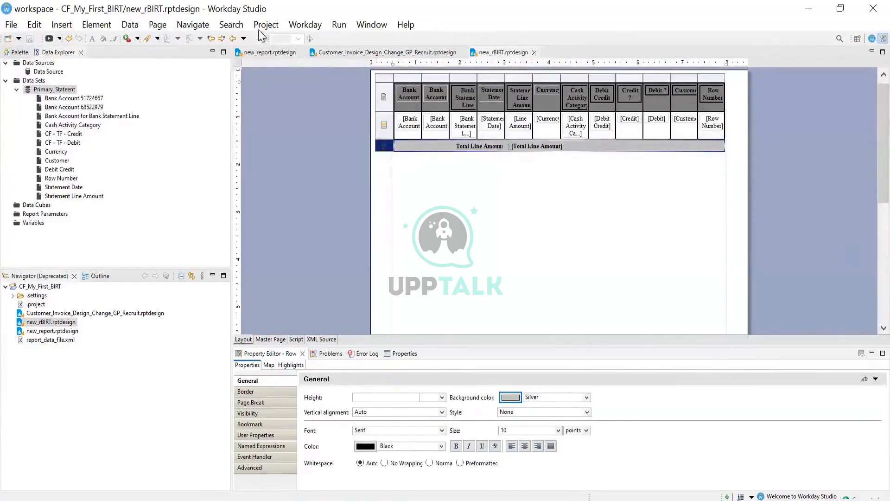
Preview the report as PDF and check the background of the Total Line Amount row below the table
{"action": "left_click", "coordinate": [339, 25]}
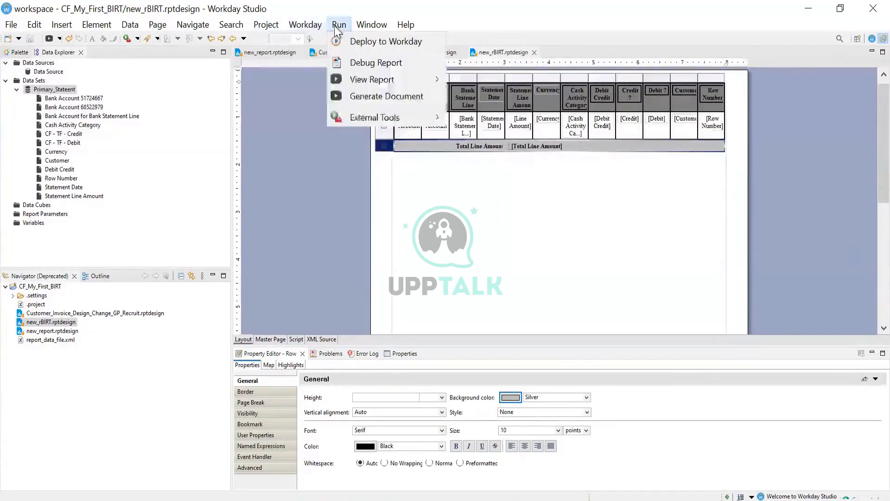
{"action": "mouse_move", "coordinate": [388, 76]}
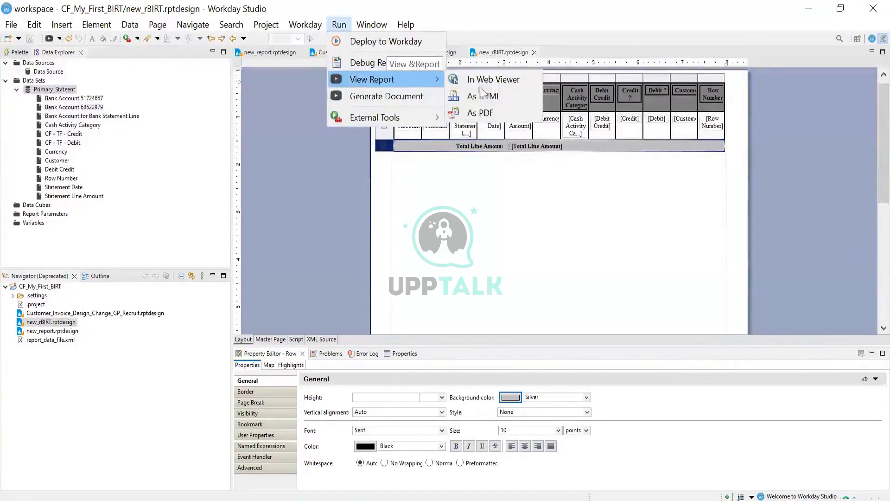
{"action": "left_click", "coordinate": [494, 112]}
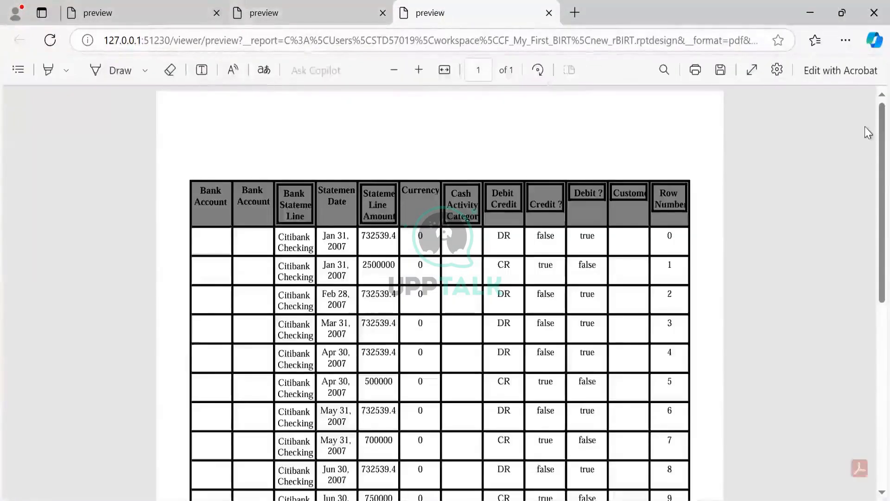
{"action": "scroll", "coordinate": [867, 306], "scroll_direction": "down", "scroll_amount": 6}
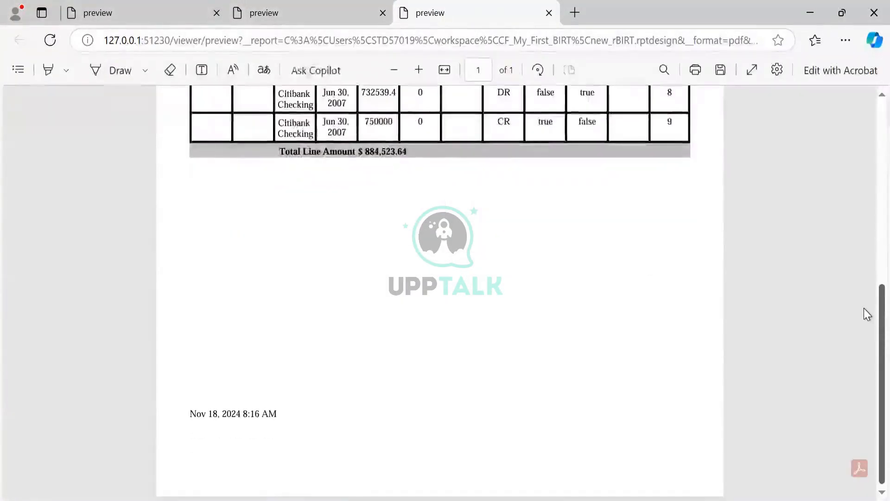
{"action": "scroll", "coordinate": [866, 190], "scroll_direction": "up", "scroll_amount": 6}
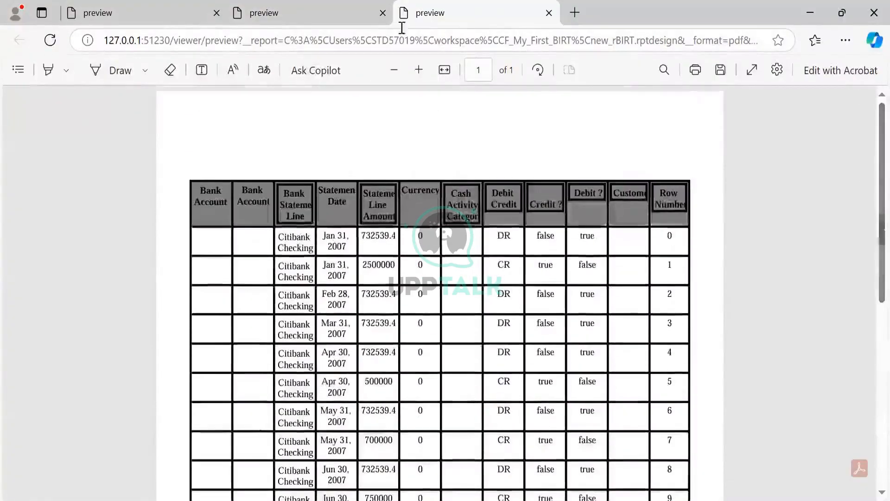
Close the three PDF preview tabs and return to the new_rBIRT report layout in Workday Studio
{"action": "left_click", "coordinate": [217, 13]}
{"action": "left_click", "coordinate": [217, 13]}
{"action": "left_click", "coordinate": [216, 13]}
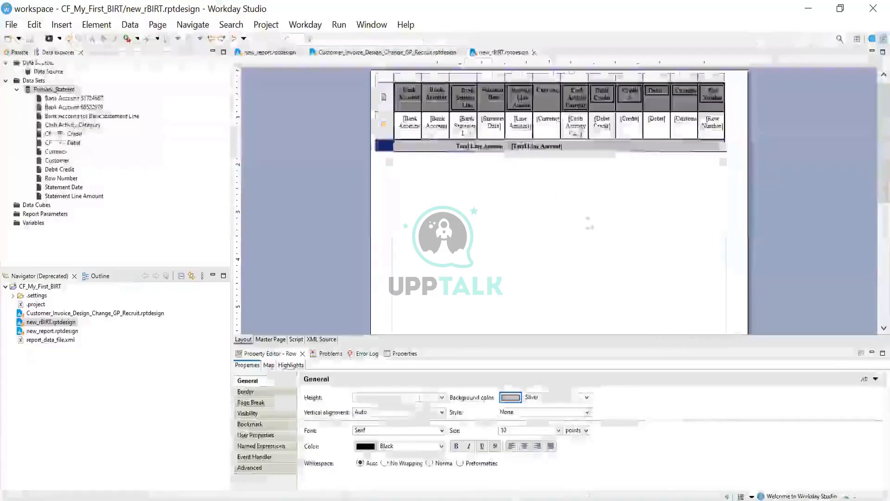
{"action": "left_click", "coordinate": [600, 222]}
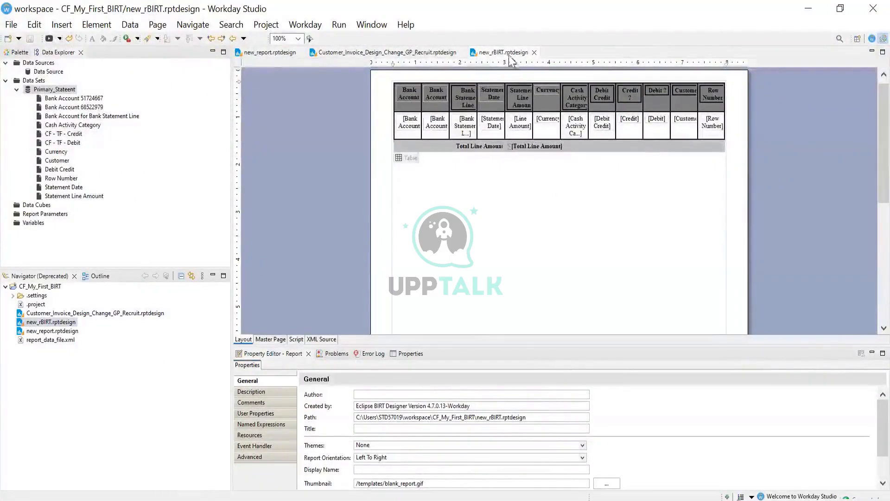
Start deploying new_rBIRT.rptdesign to Workday
{"action": "right_click", "coordinate": [56, 323]}
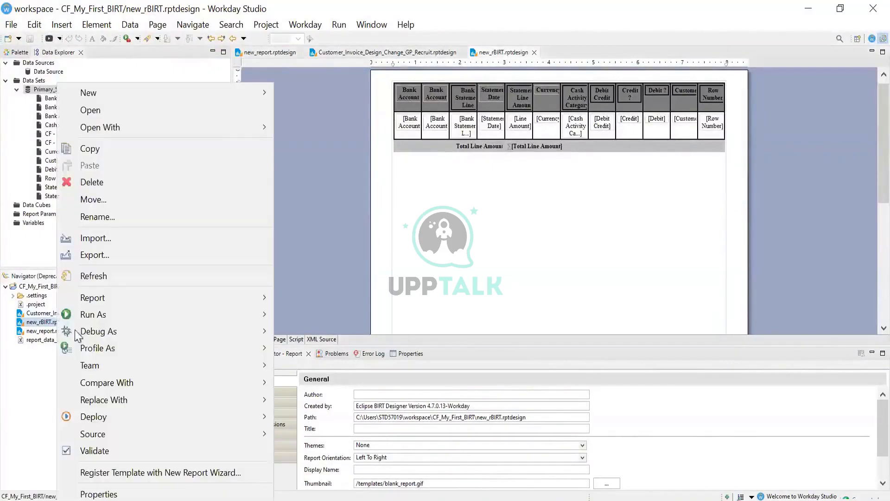
{"action": "mouse_move", "coordinate": [118, 417]}
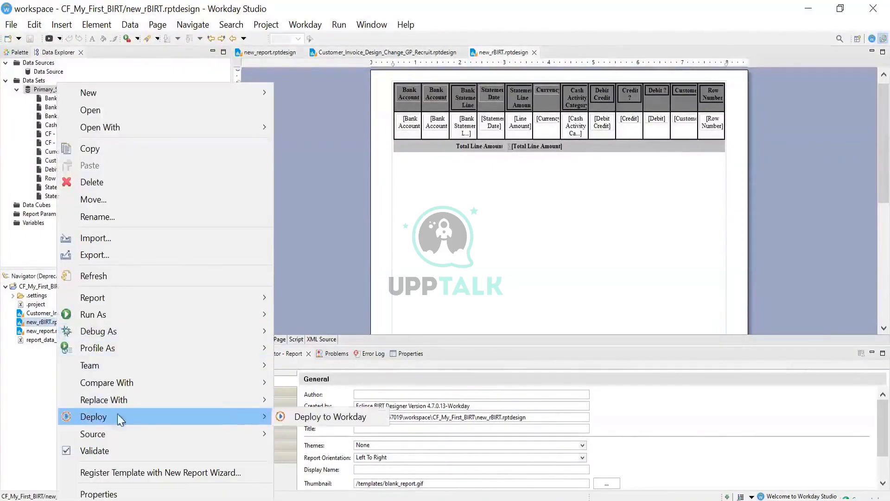
{"action": "left_click", "coordinate": [322, 418]}
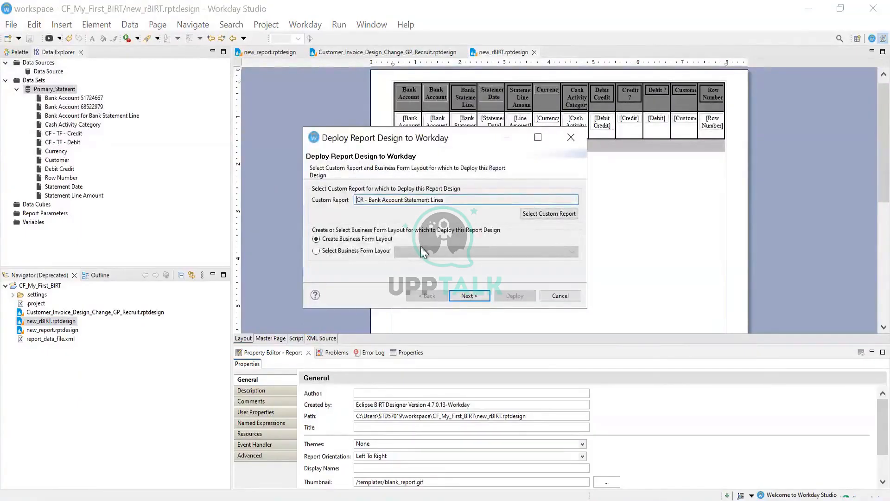
Choose an existing business form layout and pick CR - Bank Account Statement Lines from the impl1 environment, filtering reports by "bank statement line"
{"action": "left_click", "coordinate": [364, 254]}
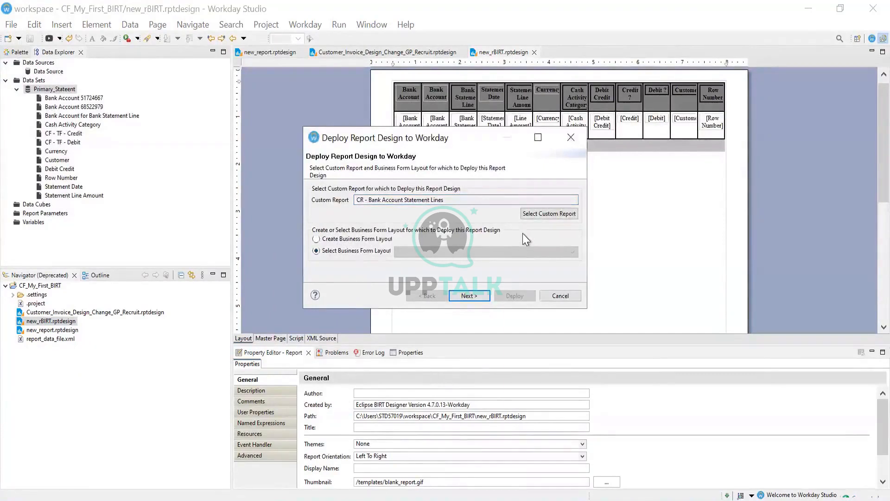
{"action": "left_click", "coordinate": [547, 215]}
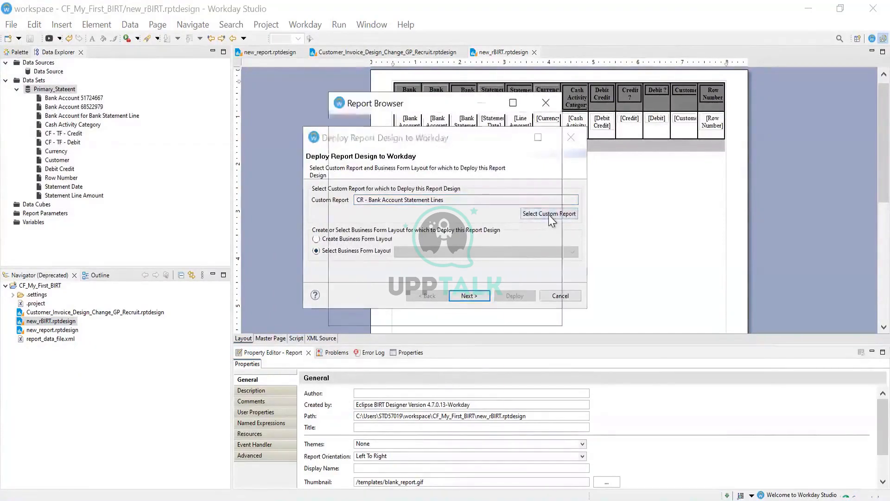
{"action": "left_click", "coordinate": [388, 169]}
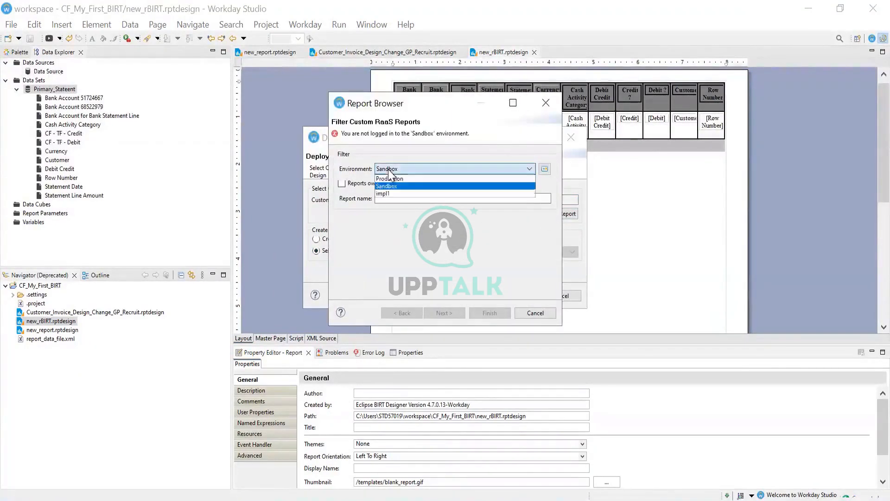
{"action": "left_click", "coordinate": [404, 193]}
{"action": "left_click", "coordinate": [393, 198]}
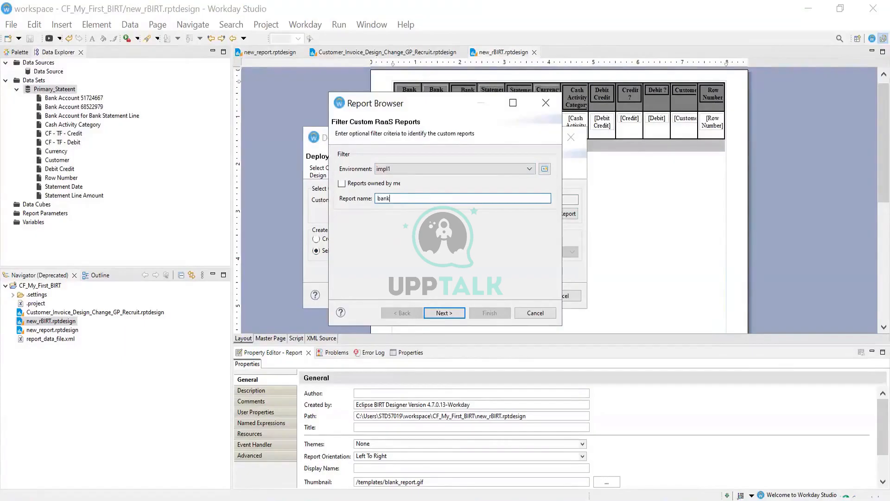
{"action": "type", "text": "bank statement line"}
{"action": "key", "text": "Return"}
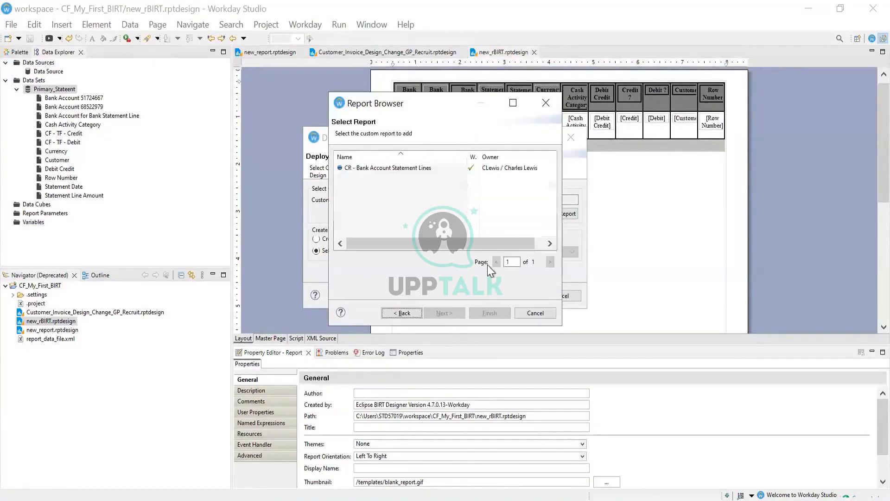
{"action": "left_click", "coordinate": [407, 169]}
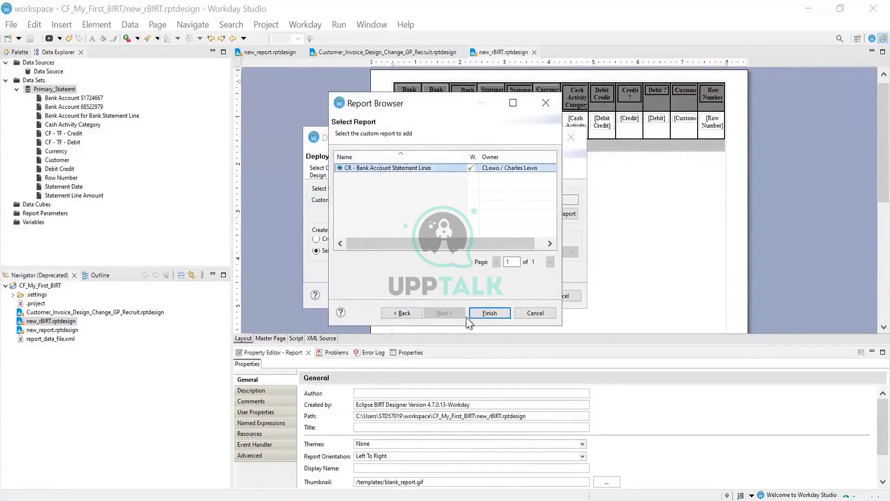
{"action": "left_click", "coordinate": [488, 314]}
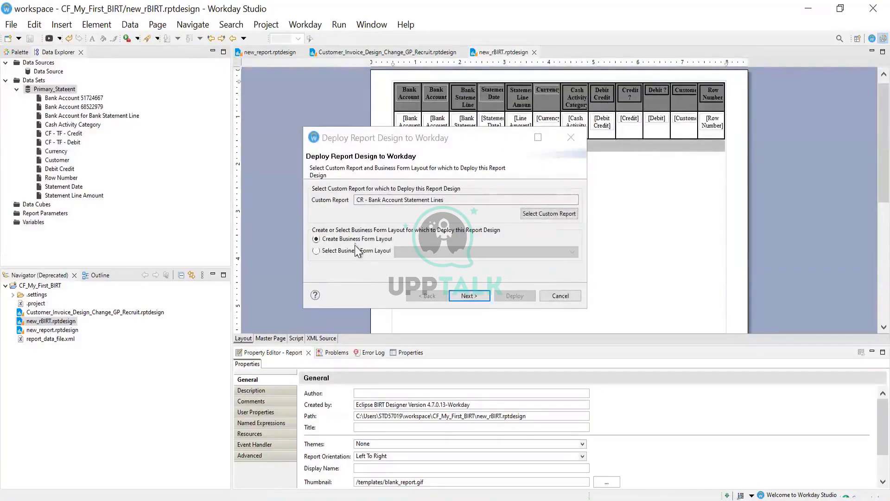
Try an existing business form layout again and pick the custom report CR - Bank Account Statement Lines from impl1, filtering by "statement line"
{"action": "left_click", "coordinate": [351, 251]}
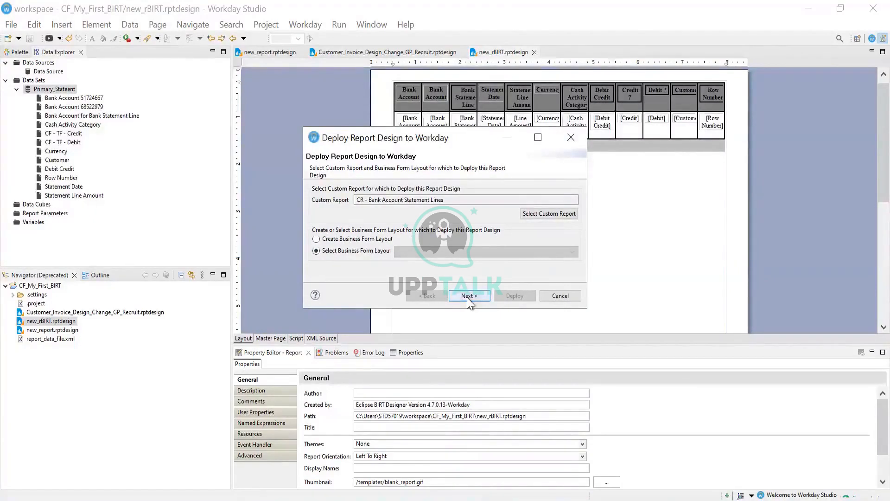
{"action": "left_click", "coordinate": [552, 214]}
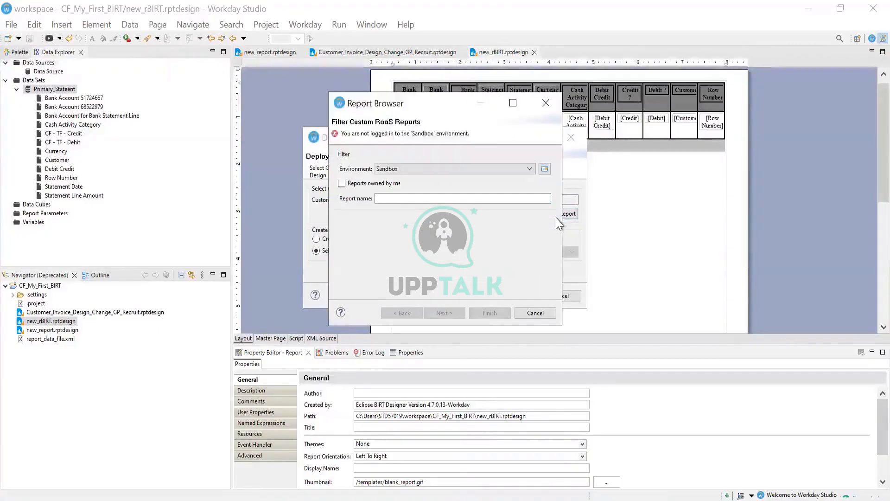
{"action": "left_click", "coordinate": [394, 170]}
{"action": "left_click", "coordinate": [388, 194]}
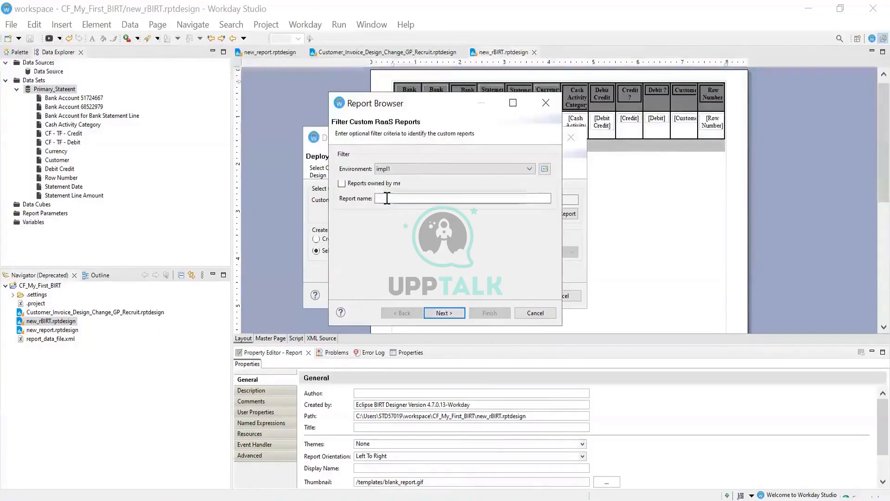
{"action": "left_click", "coordinate": [388, 199]}
{"action": "type", "text": "s"}
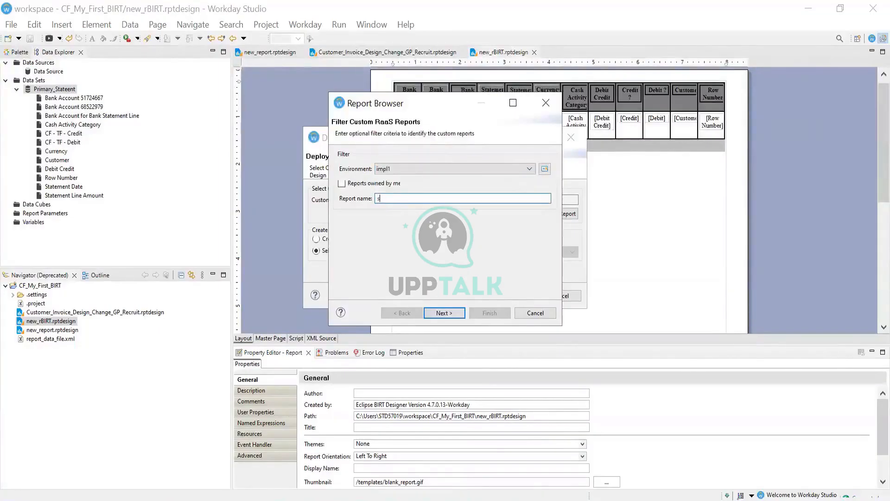
{"action": "type", "text": "tatement line"}
{"action": "key", "text": "Return"}
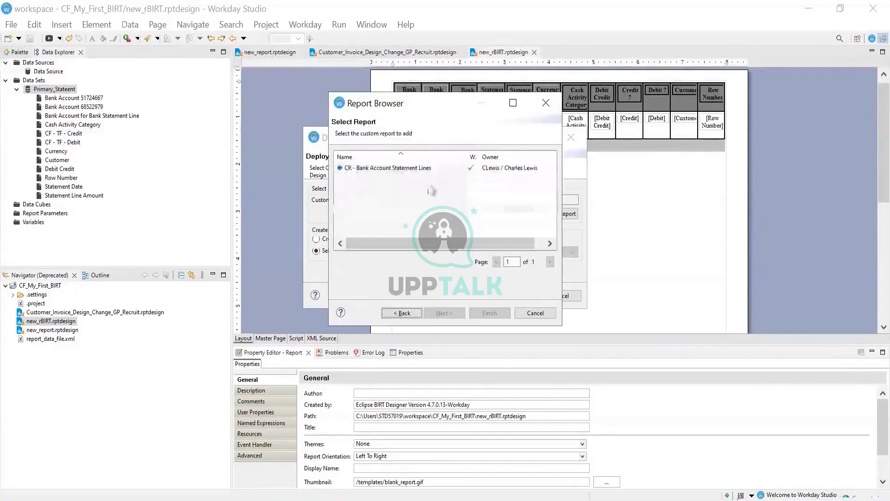
{"action": "left_click", "coordinate": [407, 168]}
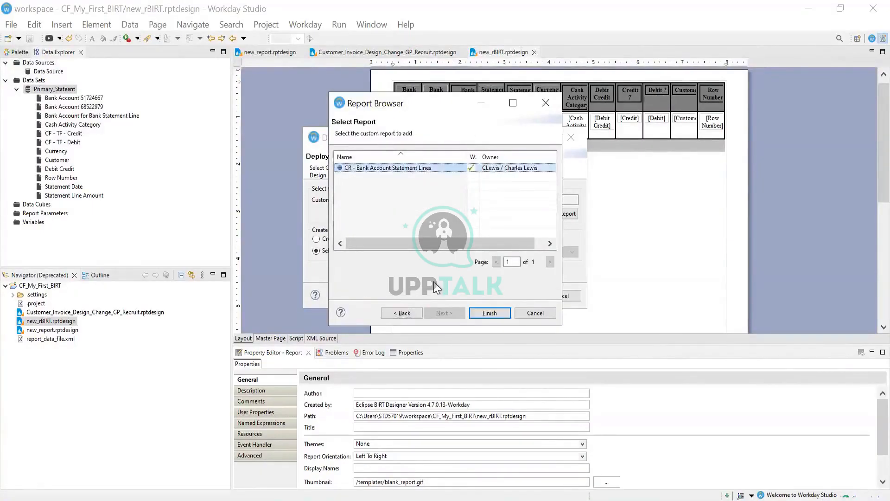
{"action": "left_click", "coordinate": [488, 313]}
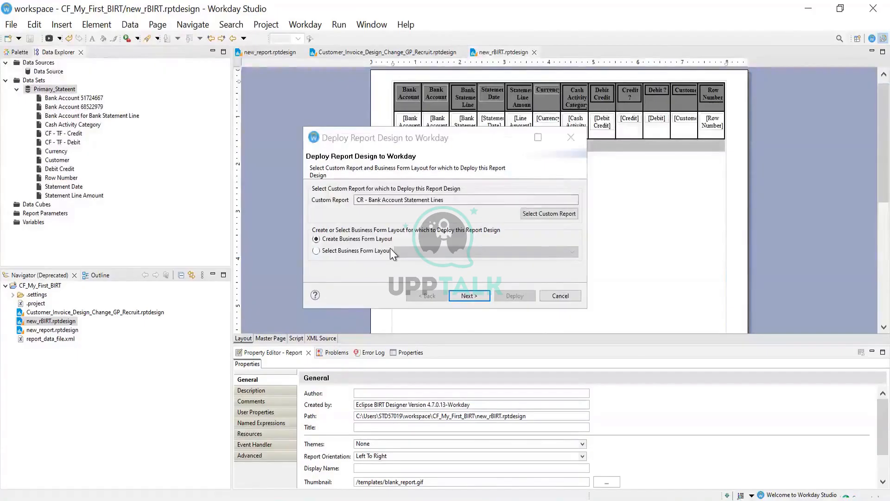
Create a new business form layout for the custom report with the description Statement Line and document expiration 2026
{"action": "left_click", "coordinate": [462, 298]}
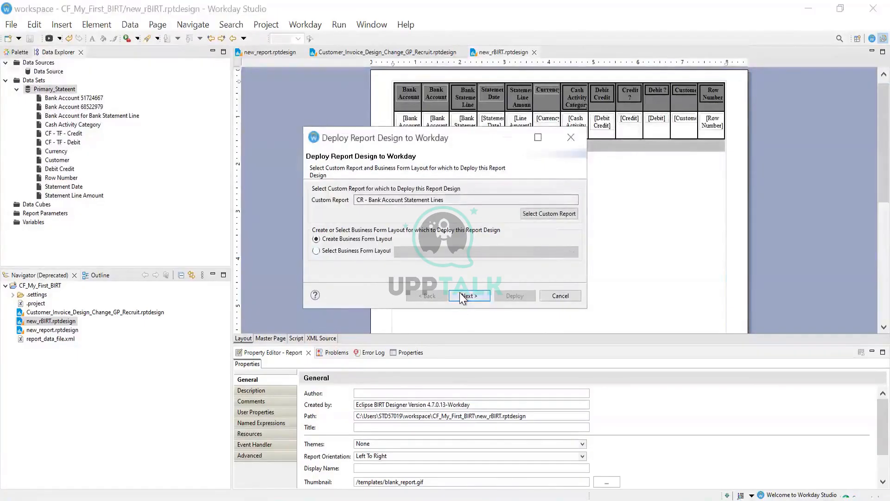
{"action": "left_click", "coordinate": [463, 297]}
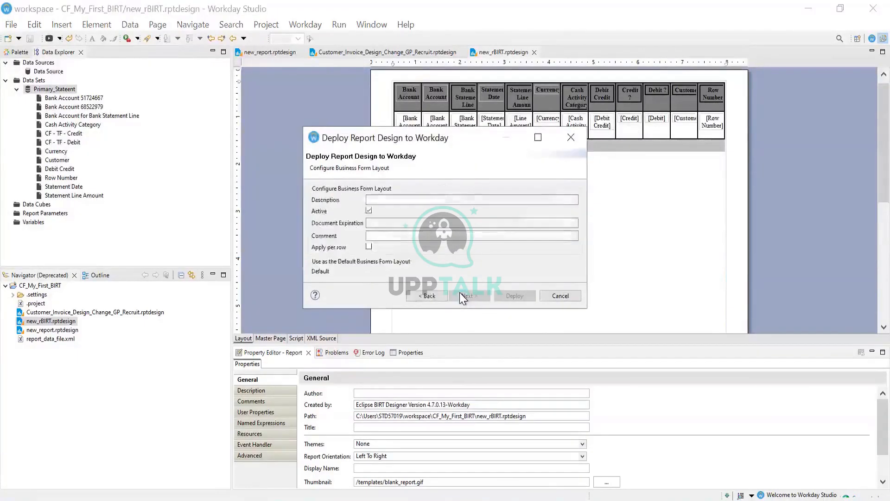
{"action": "left_click", "coordinate": [378, 199]}
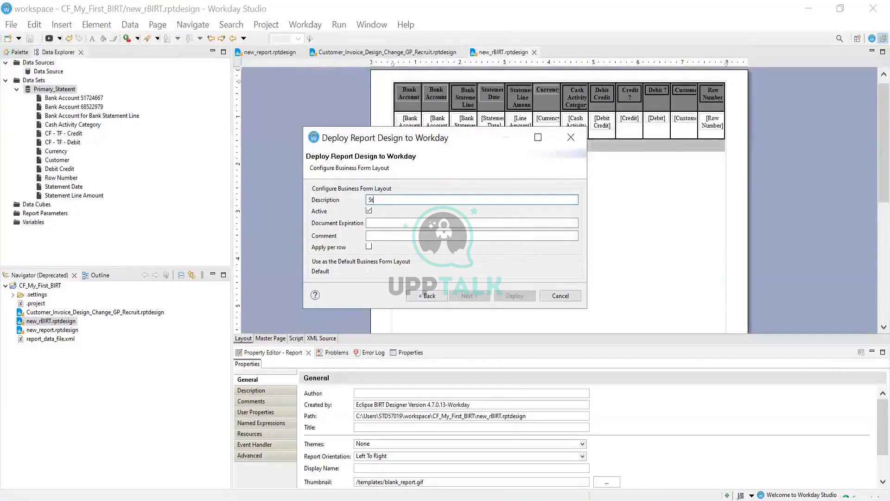
{"action": "type", "text": "Statement Line"}
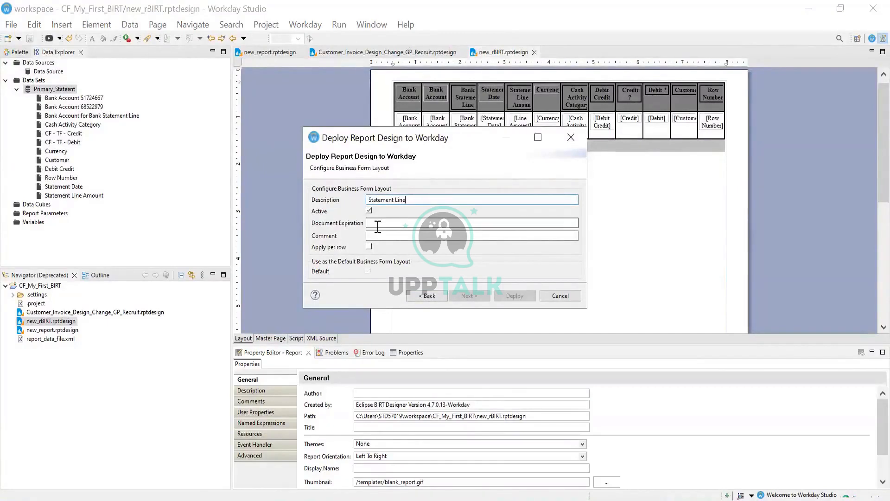
{"action": "type", "text": "2"}
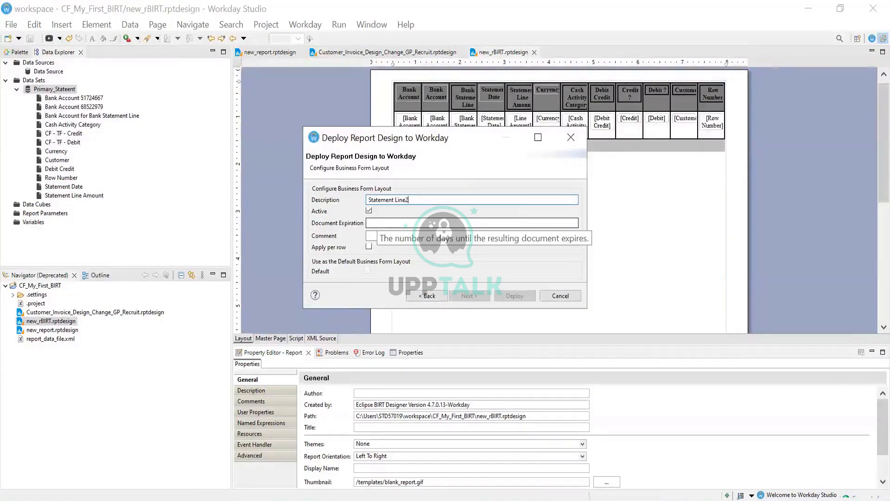
{"action": "key", "text": "BackSpace"}
{"action": "left_click", "coordinate": [393, 224]}
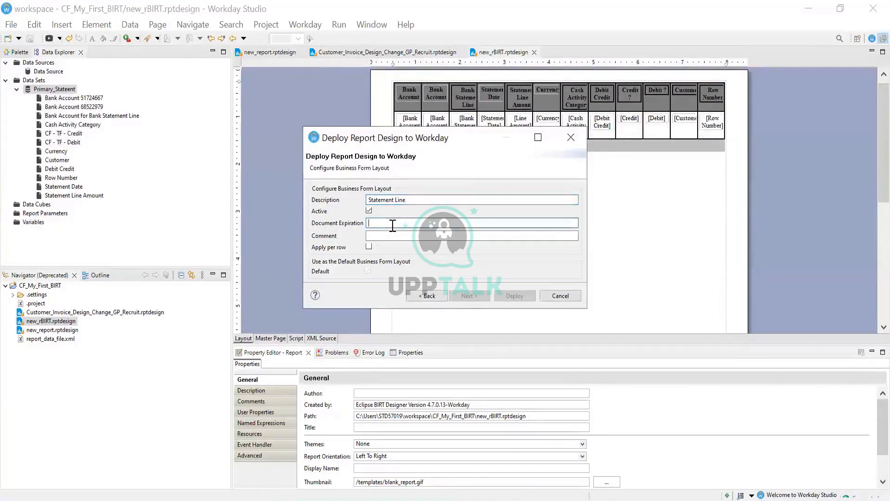
{"action": "type", "text": "2026"}
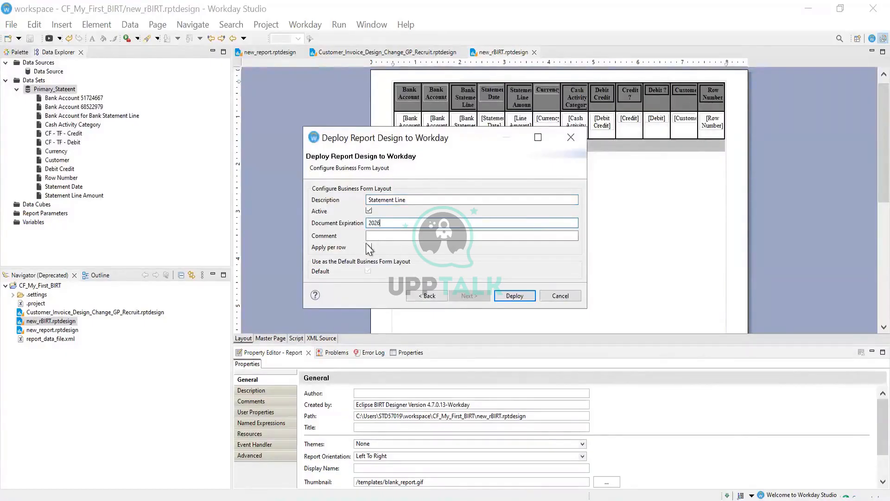
Set the layout to apply per row with the comment "Statement testing" and deploy the report design to Workday
{"action": "left_click", "coordinate": [369, 246]}
{"action": "left_click", "coordinate": [378, 235]}
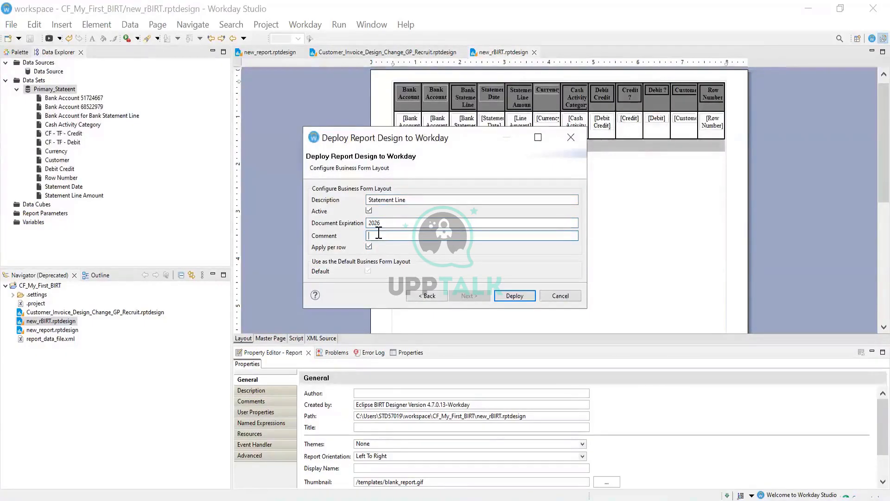
{"action": "type", "text": "Statement testing"}
{"action": "left_click", "coordinate": [503, 299]}
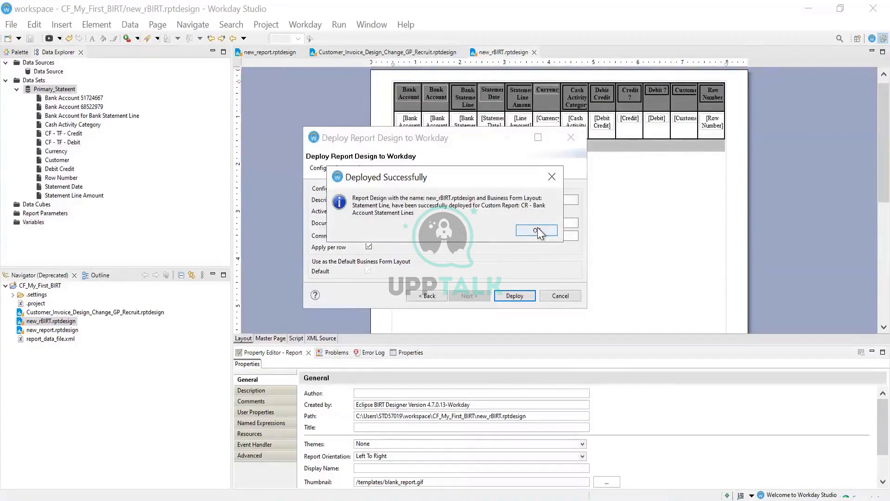
{"action": "left_click", "coordinate": [538, 231]}
Switch to Chrome and close the eight old Workday tabs, keeping only the RoboForm start page
{"action": "left_click", "coordinate": [459, 495]}
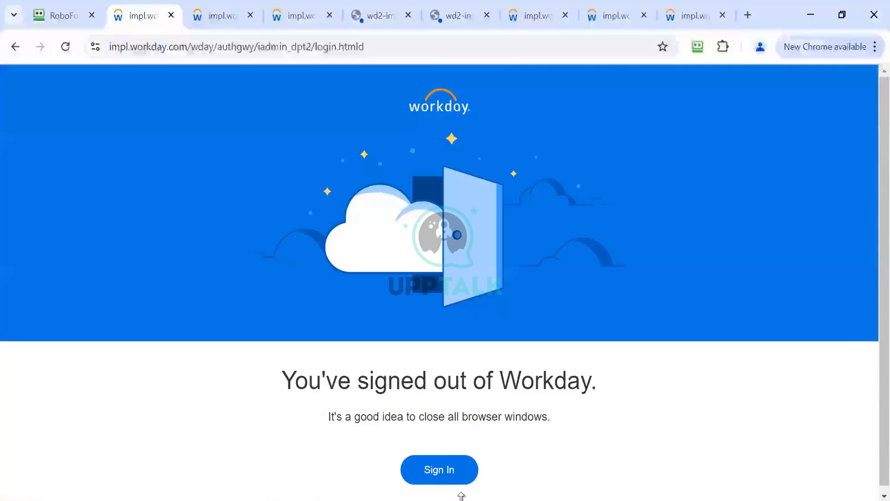
{"action": "left_click", "coordinate": [171, 16]}
{"action": "left_click", "coordinate": [171, 15]}
{"action": "left_click", "coordinate": [171, 16]}
{"action": "left_click", "coordinate": [171, 15]}
{"action": "left_click", "coordinate": [171, 15]}
{"action": "left_click", "coordinate": [171, 16]}
{"action": "left_click", "coordinate": [171, 15]}
{"action": "left_click", "coordinate": [171, 16]}
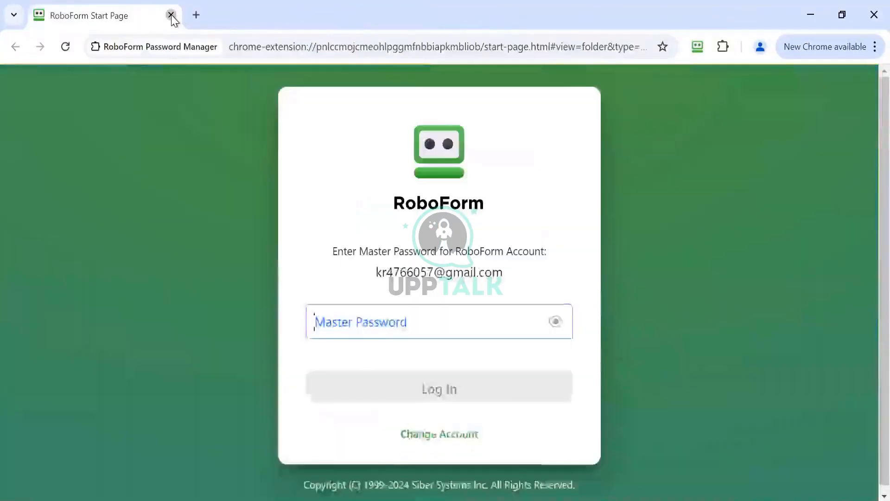
Switch to the signed-in Workday window, search for "rd:statement line" and open the report CR - Bank Account Statement Lines
{"action": "left_click", "coordinate": [459, 498]}
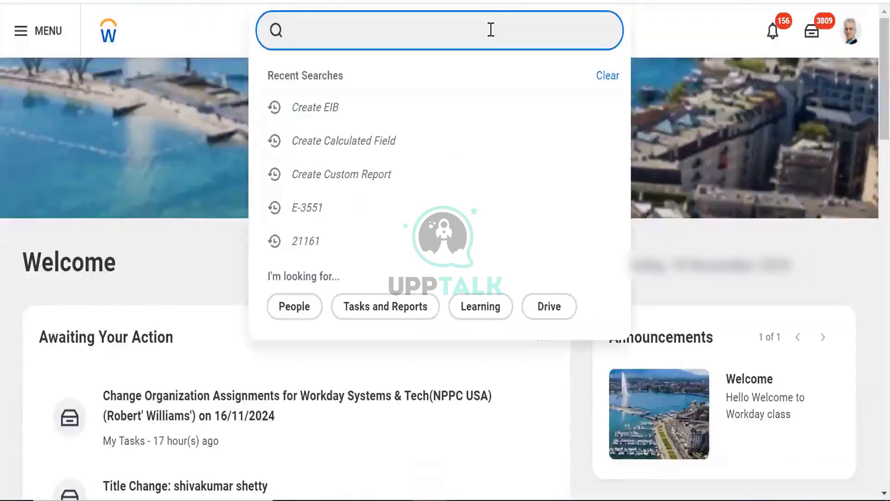
{"action": "type", "text": "rd:stateme"}
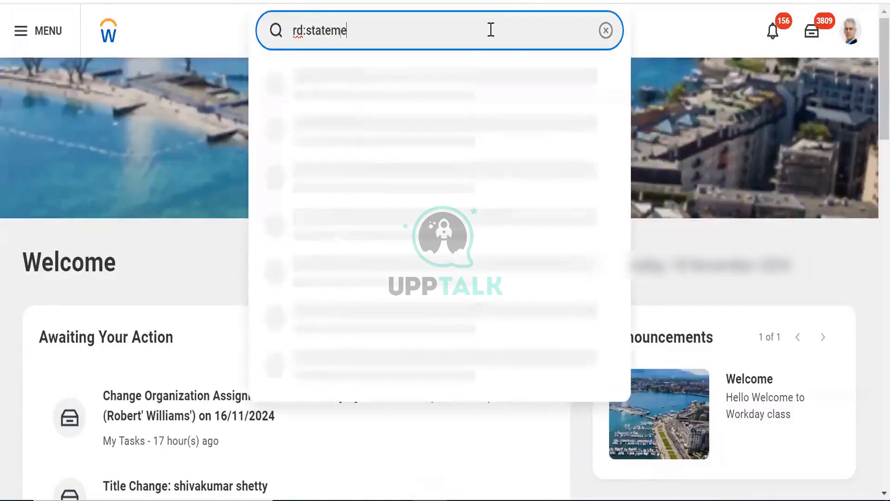
{"action": "type", "text": "nt line"}
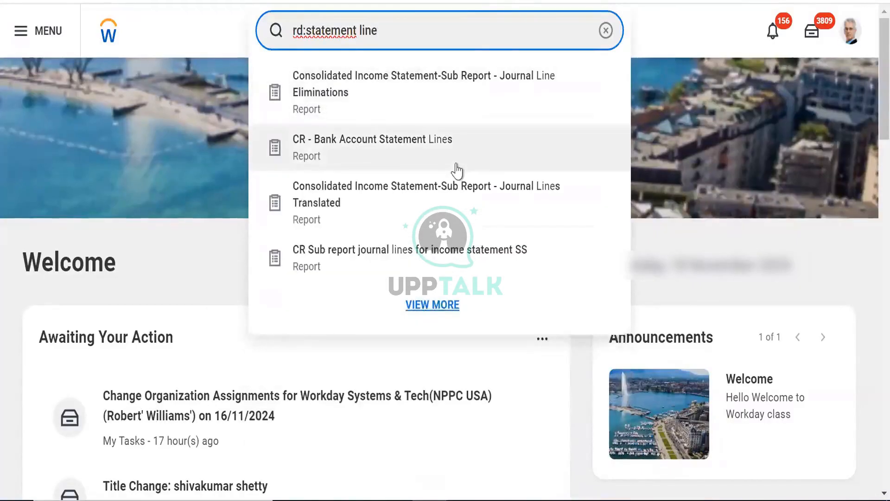
{"action": "left_click", "coordinate": [457, 169]}
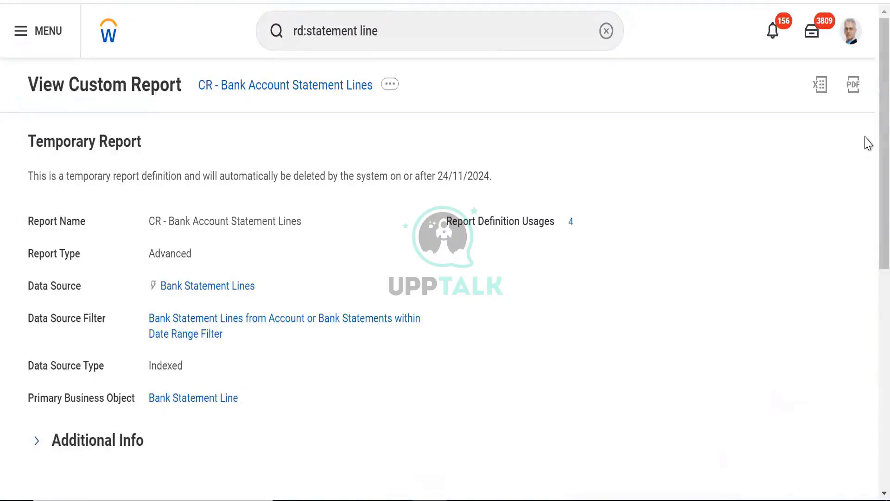
Review the definition of CR - Bank Account Statement Lines and run the custom report
{"action": "scroll", "coordinate": [866, 287], "scroll_direction": "down", "scroll_amount": 9}
{"action": "scroll", "coordinate": [867, 123], "scroll_direction": "up", "scroll_amount": 5}
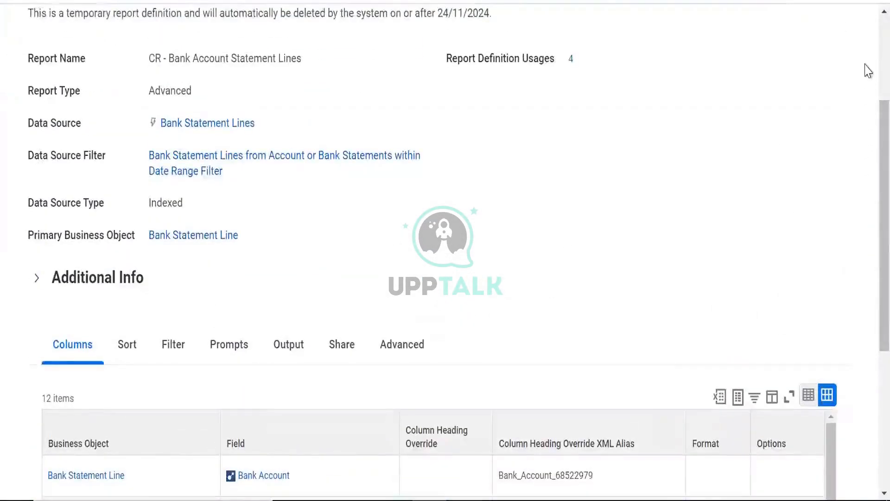
{"action": "scroll", "coordinate": [867, 70], "scroll_direction": "up", "scroll_amount": 4}
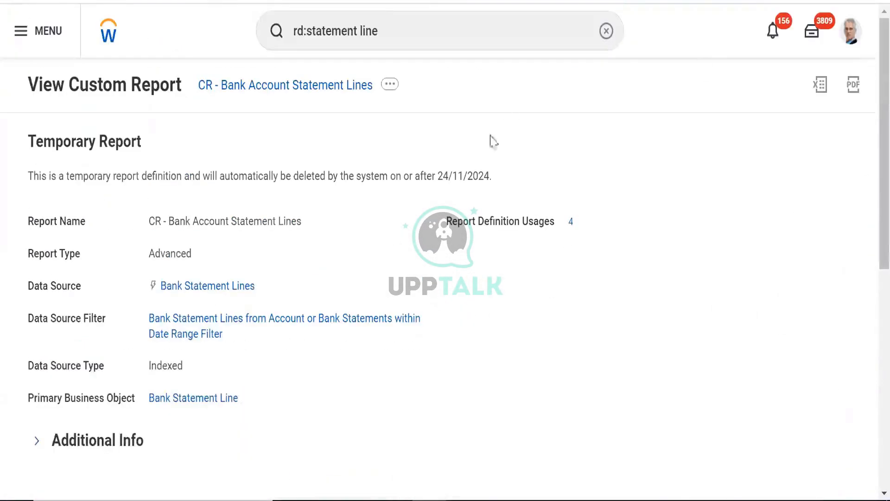
{"action": "left_click", "coordinate": [389, 85]}
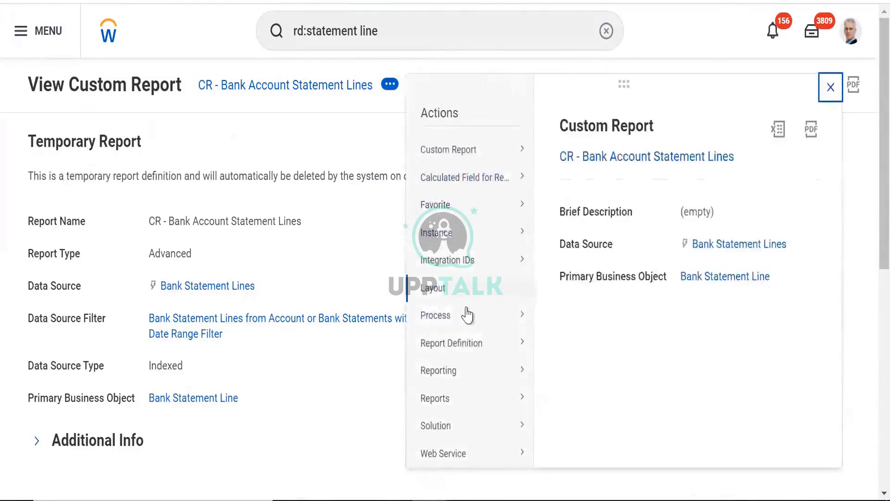
{"action": "mouse_move", "coordinate": [502, 295]}
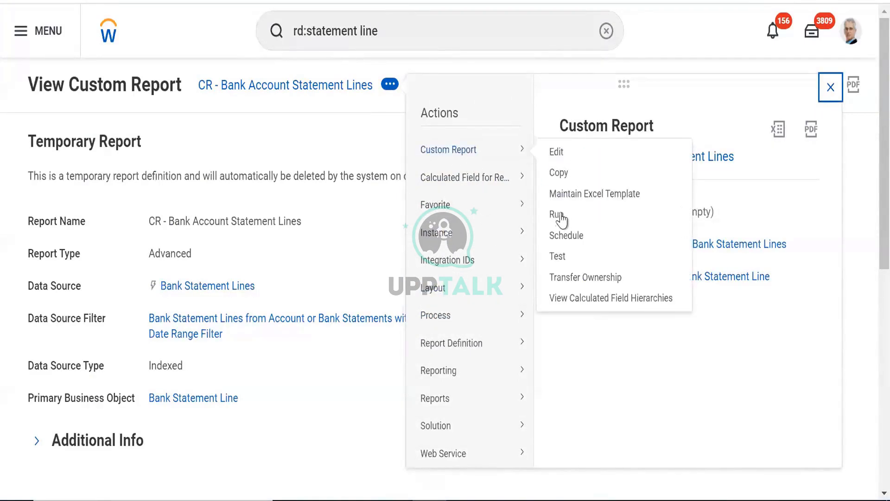
{"action": "left_click", "coordinate": [561, 220]}
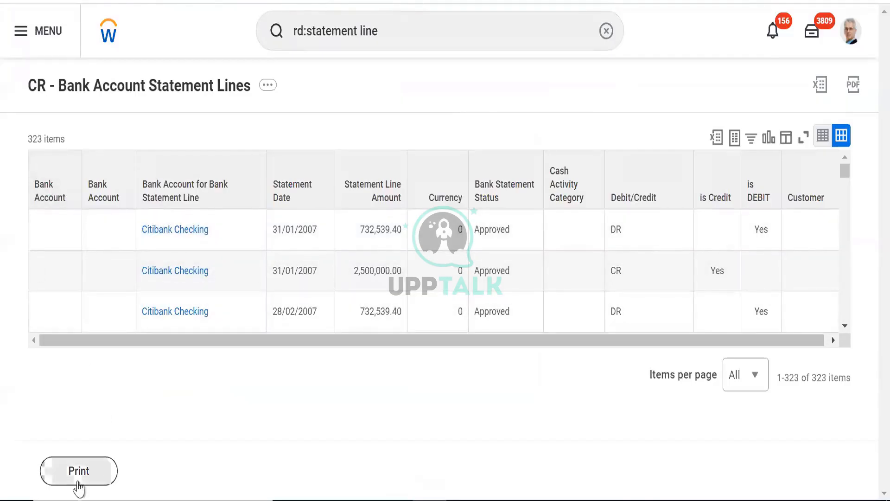
Print the report with the Statement Line layout and choose to be notified when the document is ready
{"action": "left_click", "coordinate": [83, 481]}
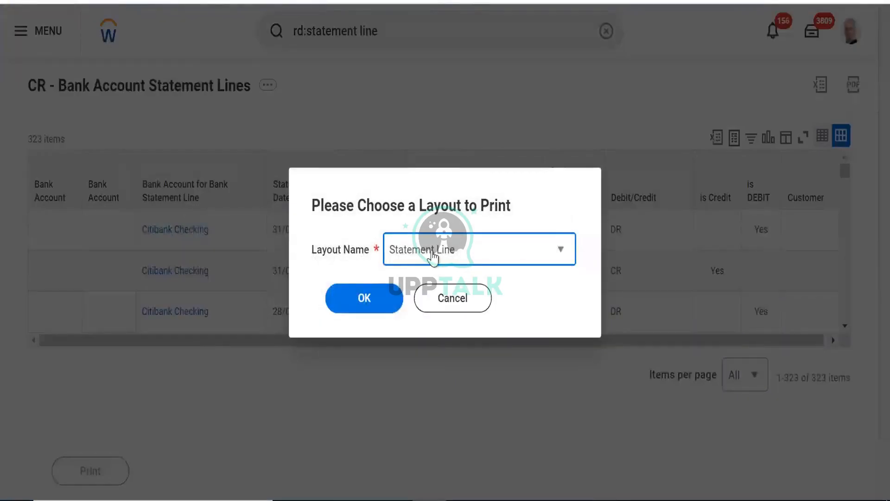
{"action": "left_click", "coordinate": [433, 255]}
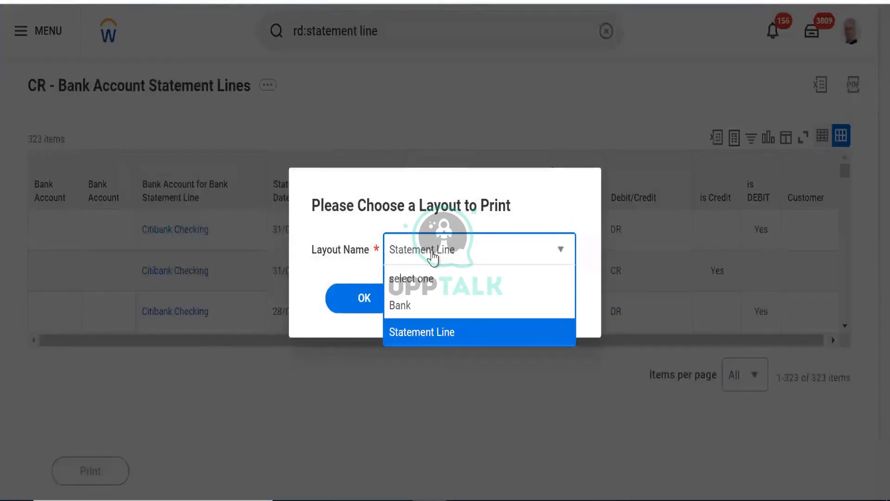
{"action": "left_click", "coordinate": [422, 337]}
{"action": "left_click", "coordinate": [378, 302]}
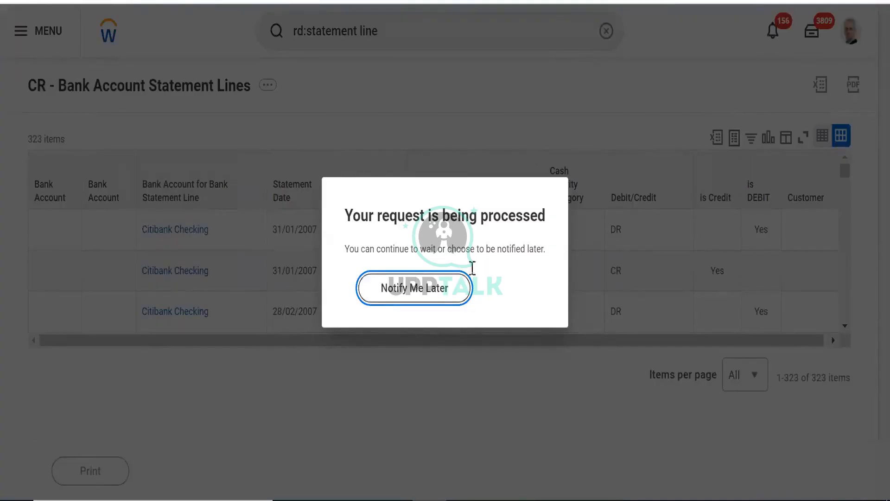
{"action": "left_click", "coordinate": [437, 296]}
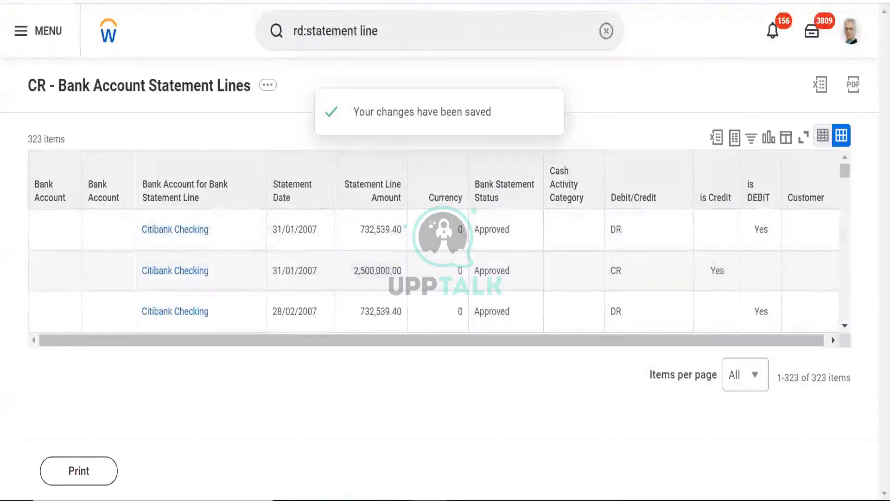
Duplicate the report's browser tab and open the printed CR - Bank Account Statement Lines PDF from the latest Document Available notification
{"action": "right_click", "coordinate": [247, 1]}
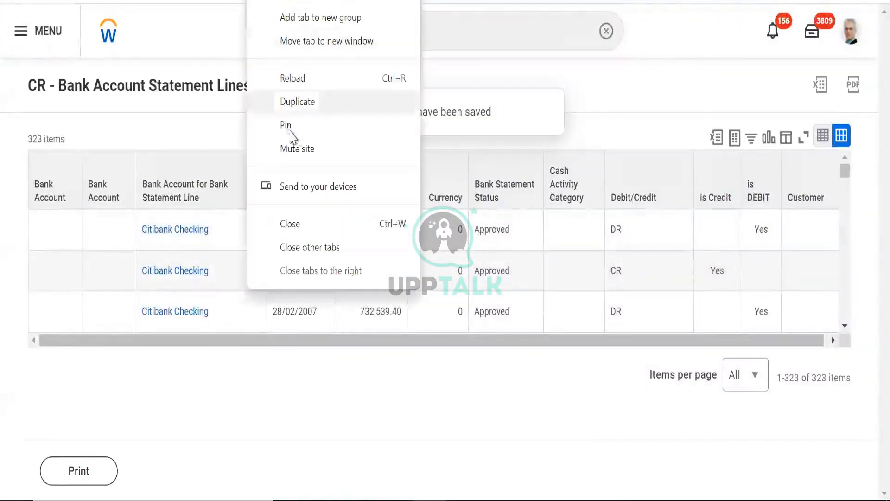
{"action": "left_click", "coordinate": [306, 103]}
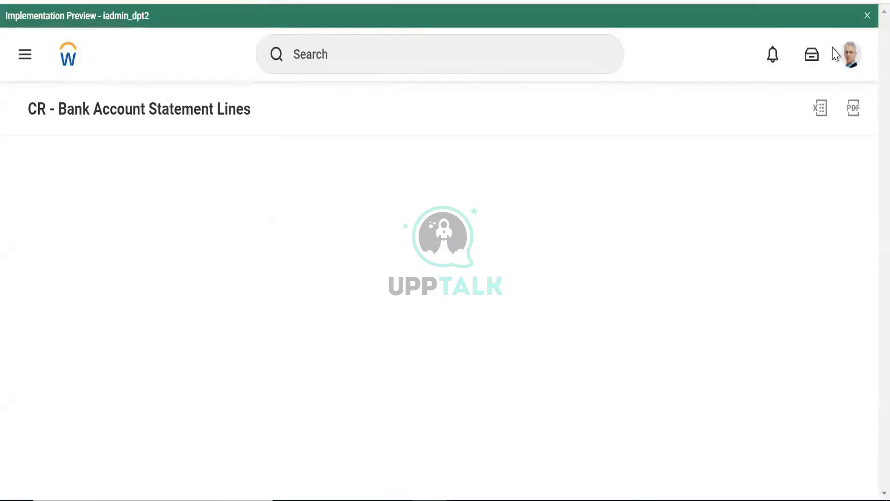
{"action": "left_click", "coordinate": [769, 69]}
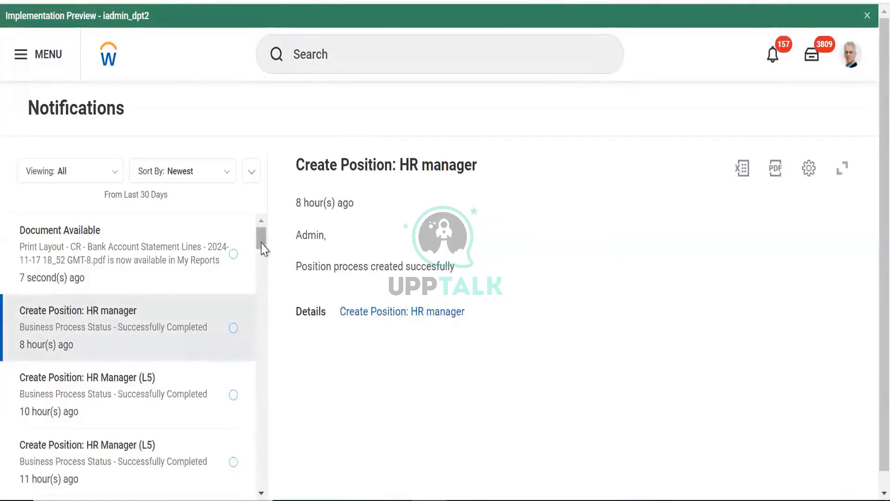
{"action": "mouse_move", "coordinate": [260, 245]}
{"action": "left_mouse_down"}
{"action": "mouse_move", "coordinate": [264, 282]}
{"action": "mouse_move", "coordinate": [253, 229]}
{"action": "left_mouse_up"}
{"action": "left_click", "coordinate": [121, 248]}
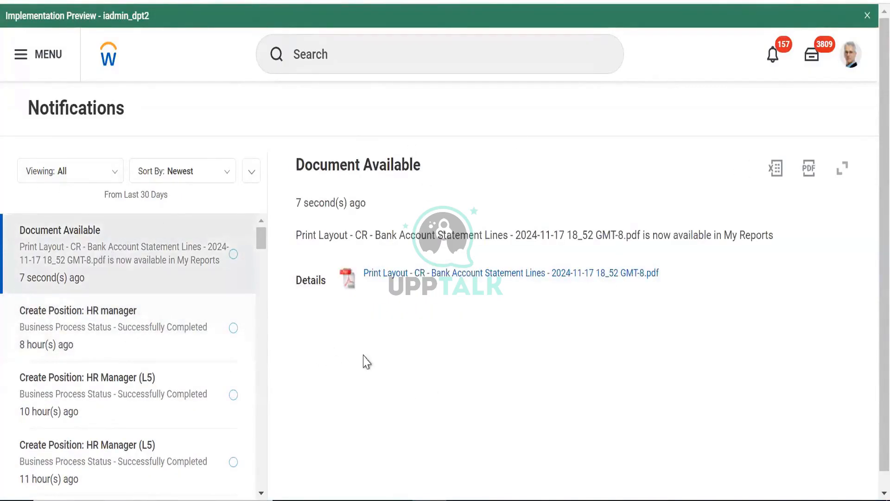
{"action": "left_click", "coordinate": [482, 278]}
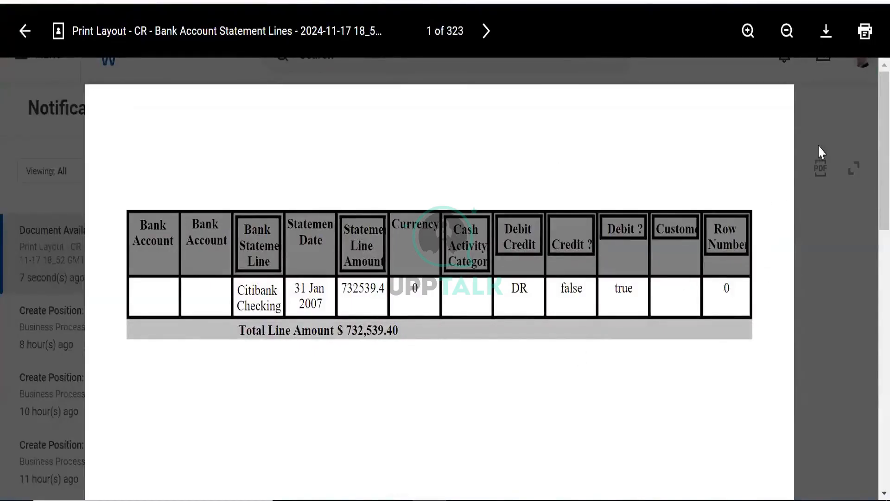
Page through the printed PDF up to page 13 to check each statement line's table and total line amount
{"action": "left_click_drag", "start_coordinate": [883, 129], "coordinate": [884, 269]}
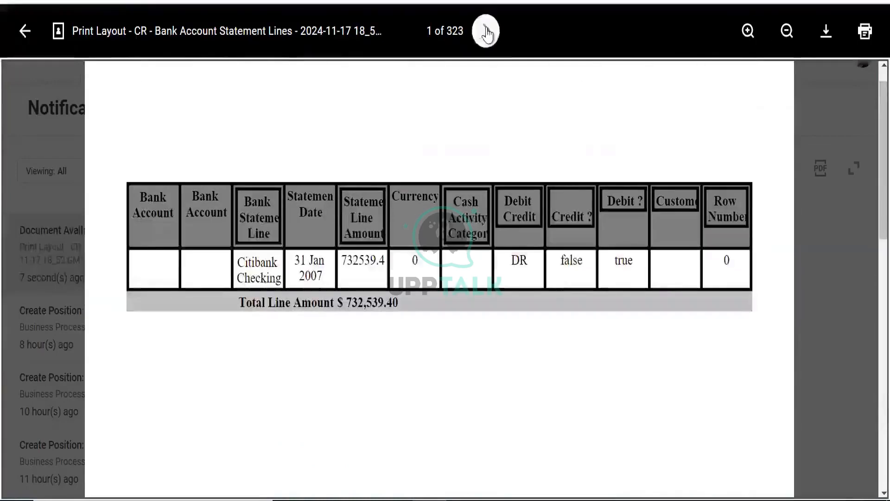
{"action": "left_click", "coordinate": [486, 31]}
{"action": "left_click", "coordinate": [486, 32]}
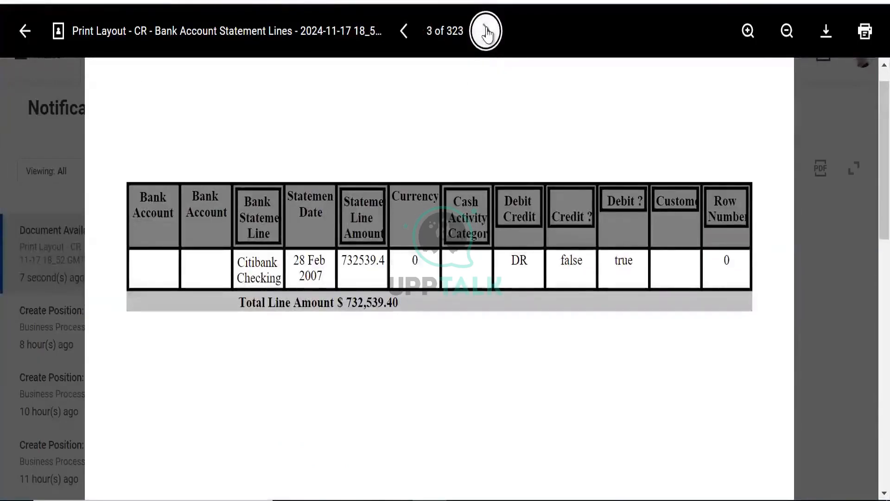
{"action": "left_click", "coordinate": [486, 32]}
{"action": "left_click", "coordinate": [487, 32]}
{"action": "left_click", "coordinate": [486, 31]}
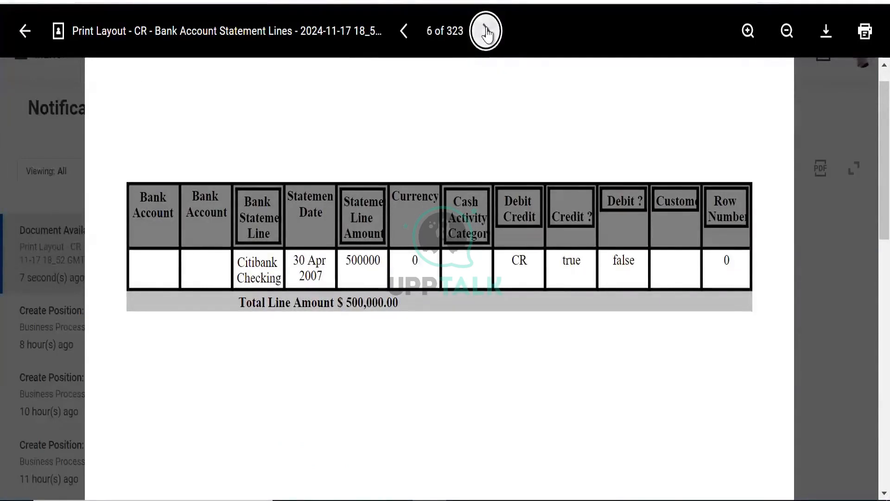
{"action": "left_click", "coordinate": [486, 32]}
{"action": "left_click", "coordinate": [487, 32]}
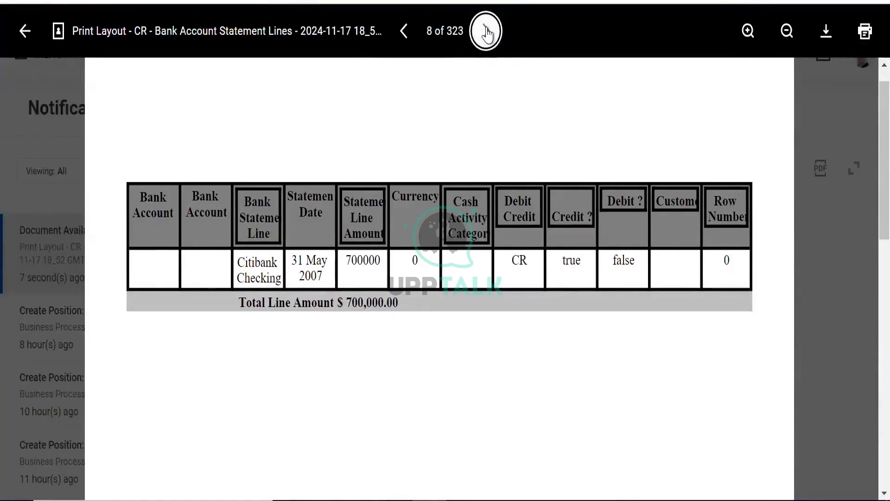
{"action": "left_click", "coordinate": [487, 33]}
{"action": "left_click", "coordinate": [487, 33]}
{"action": "left_click", "coordinate": [488, 32]}
{"action": "left_click", "coordinate": [487, 32]}
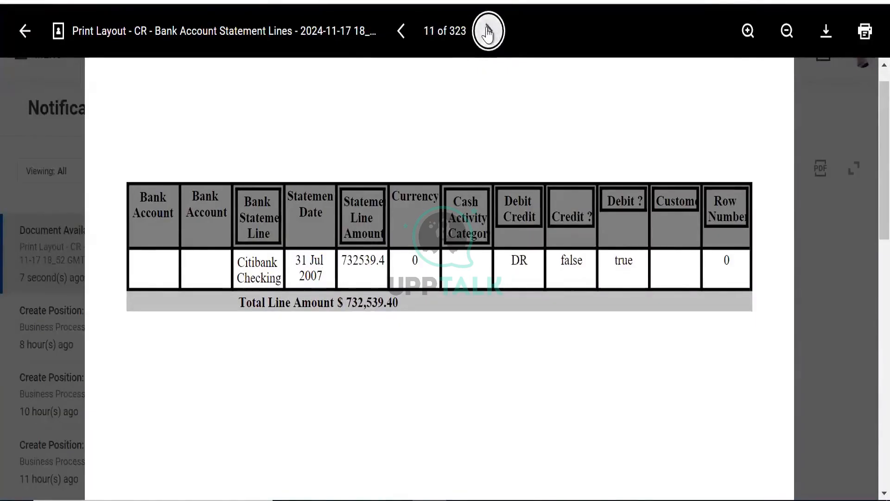
{"action": "left_click", "coordinate": [487, 32]}
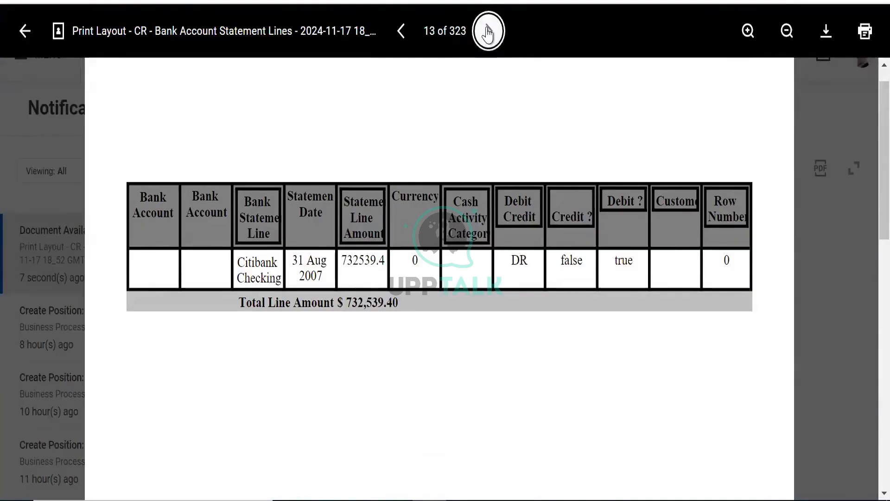
Page through the printed PDF from page 13 to page 16 and return to page 14, checking each line's total
{"action": "left_click", "coordinate": [488, 33]}
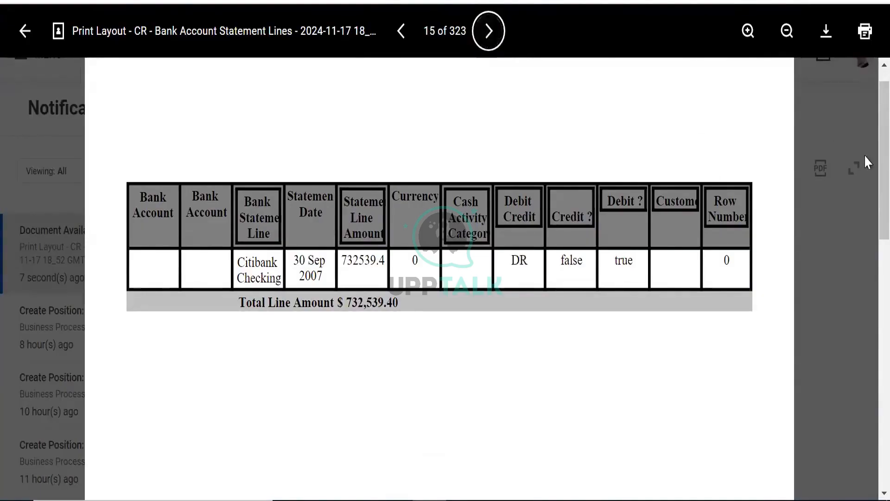
{"action": "left_click_drag", "start_coordinate": [866, 130], "coordinate": [855, 95]}
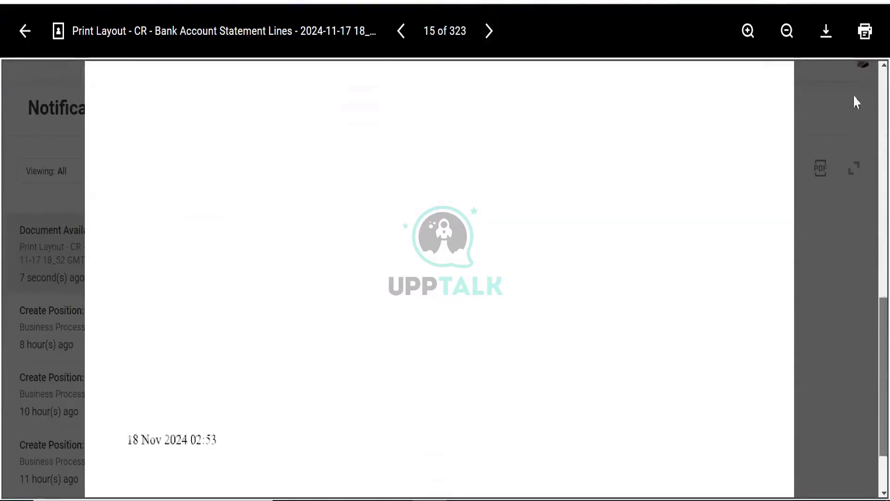
{"action": "left_click", "coordinate": [489, 32]}
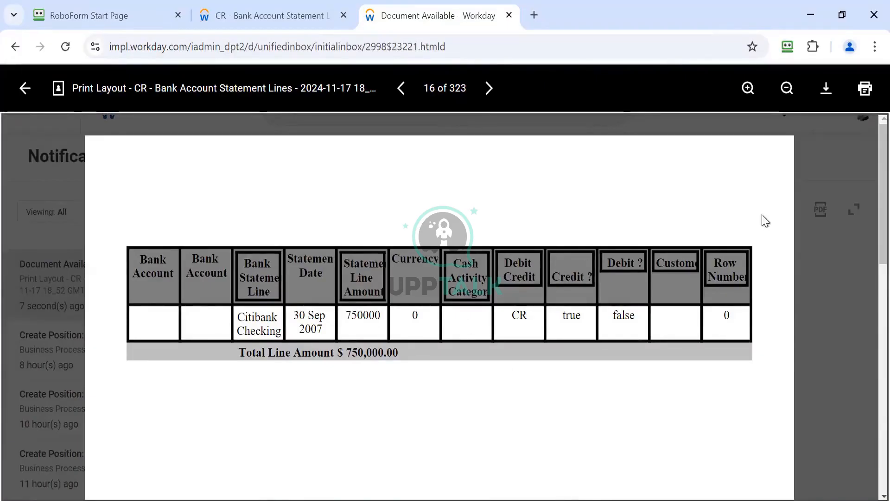
{"action": "left_click", "coordinate": [402, 88]}
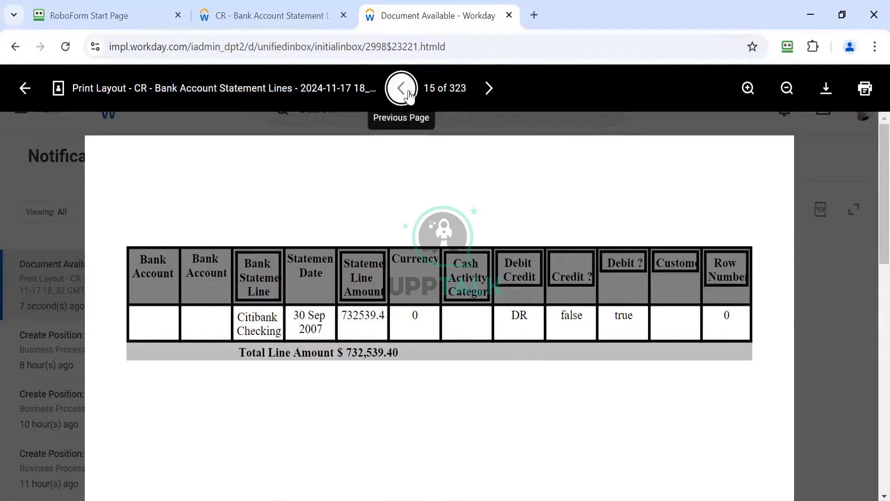
{"action": "left_click", "coordinate": [401, 88]}
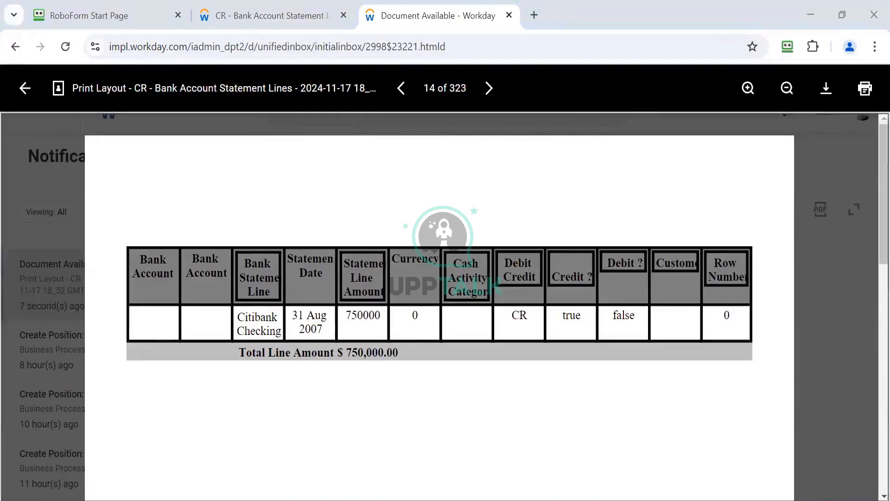
Switch to Workday Studio and review the function and expression of the Total Line Amount aggregation
{"action": "key", "text": "alt+Tab"}
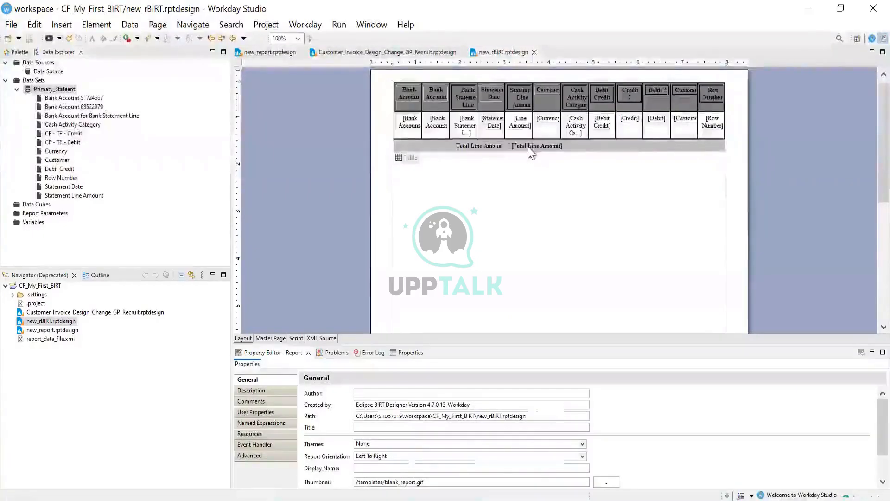
{"action": "double_click", "coordinate": [529, 146]}
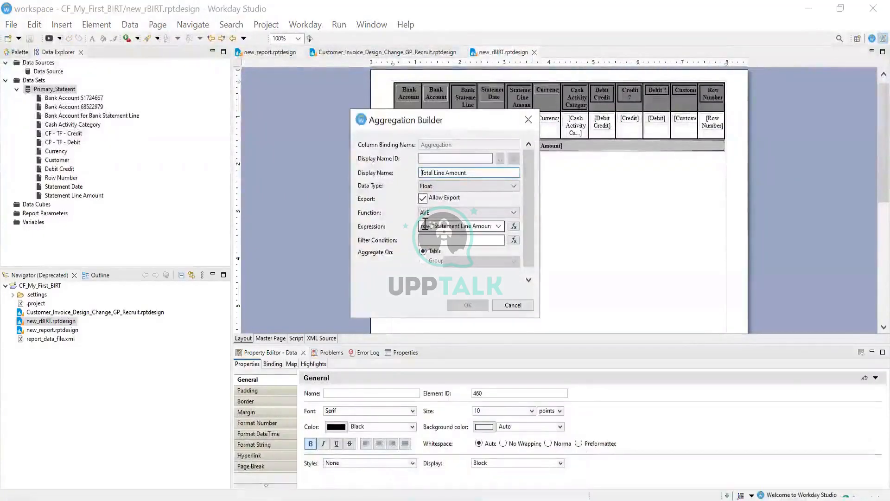
{"action": "left_click_drag", "start_coordinate": [425, 226], "coordinate": [505, 226]}
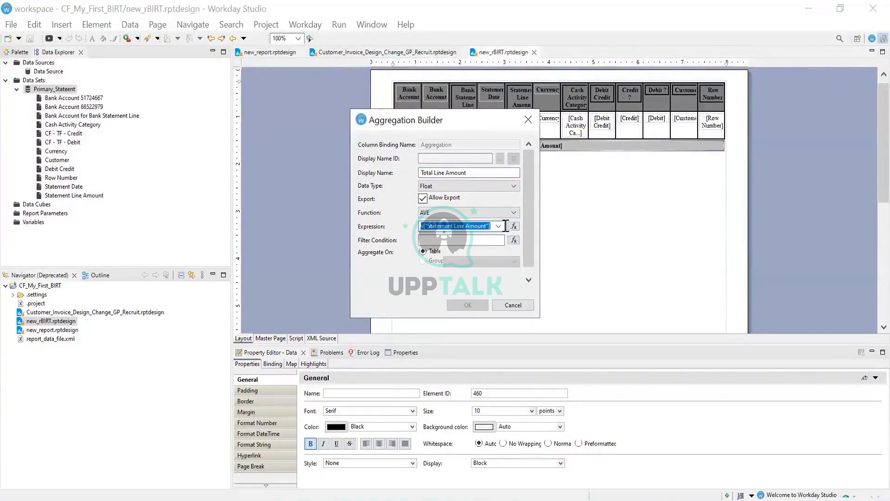
{"action": "left_click", "coordinate": [513, 305]}
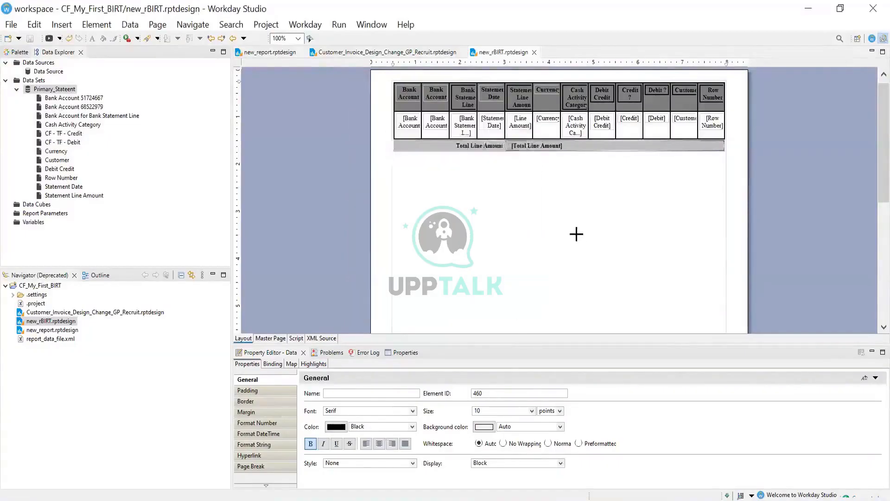
{"action": "left_click", "coordinate": [505, 179]}
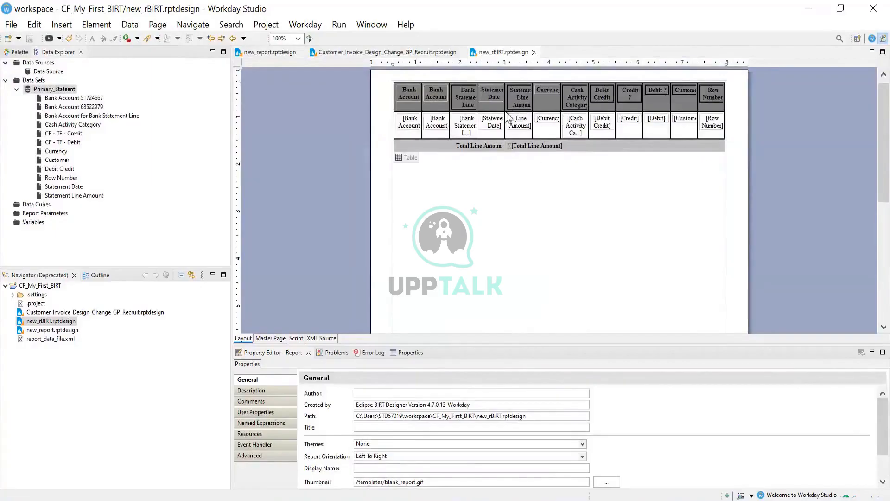
Examine the data binding and full expression of the Line Amount element in the table's detail row
{"action": "left_click", "coordinate": [520, 122]}
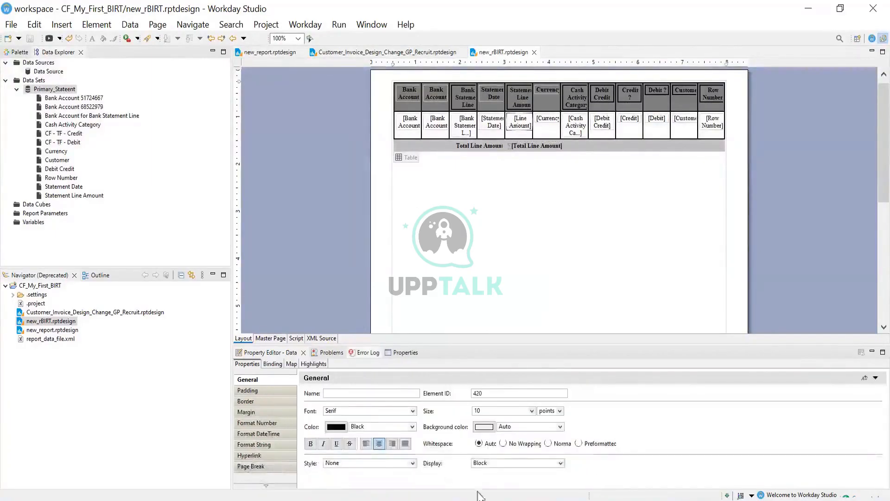
{"action": "left_click", "coordinate": [510, 184]}
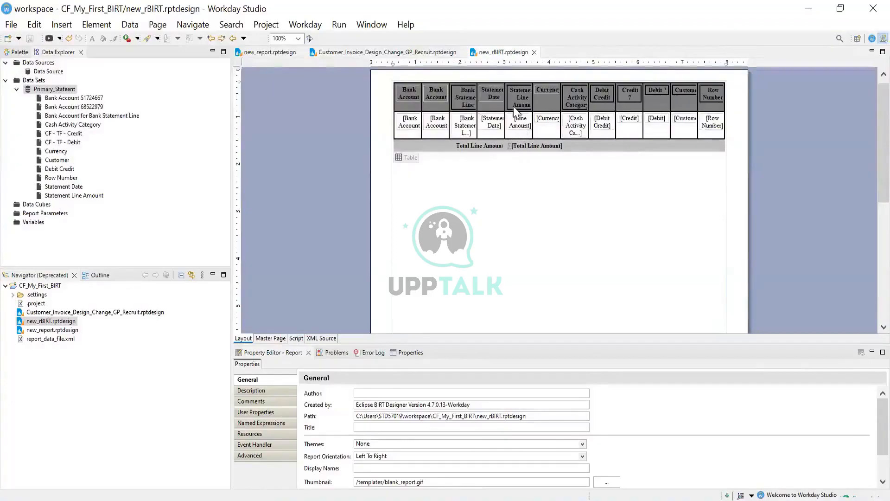
{"action": "left_click", "coordinate": [519, 131]}
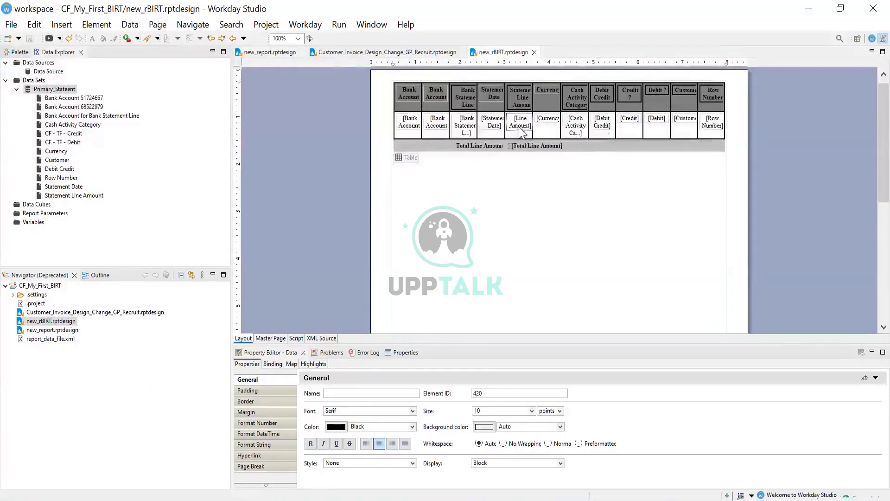
{"action": "double_click", "coordinate": [522, 130]}
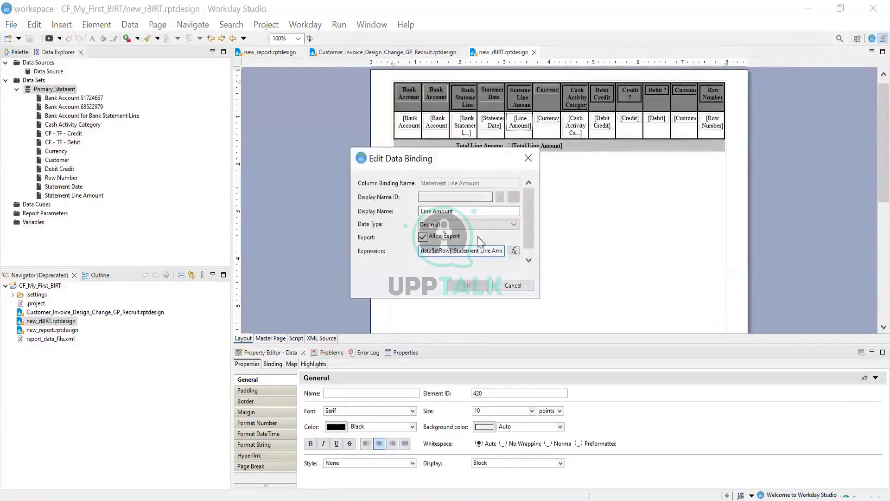
{"action": "left_click", "coordinate": [514, 250]}
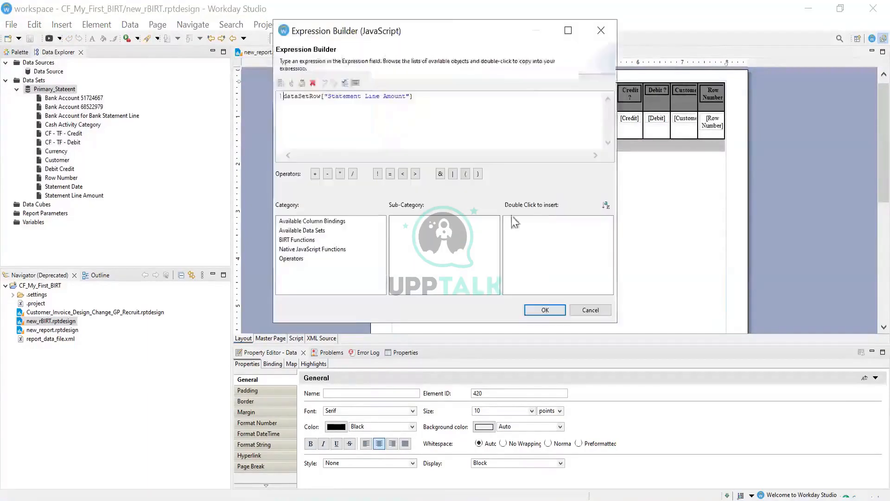
{"action": "left_click", "coordinate": [431, 103]}
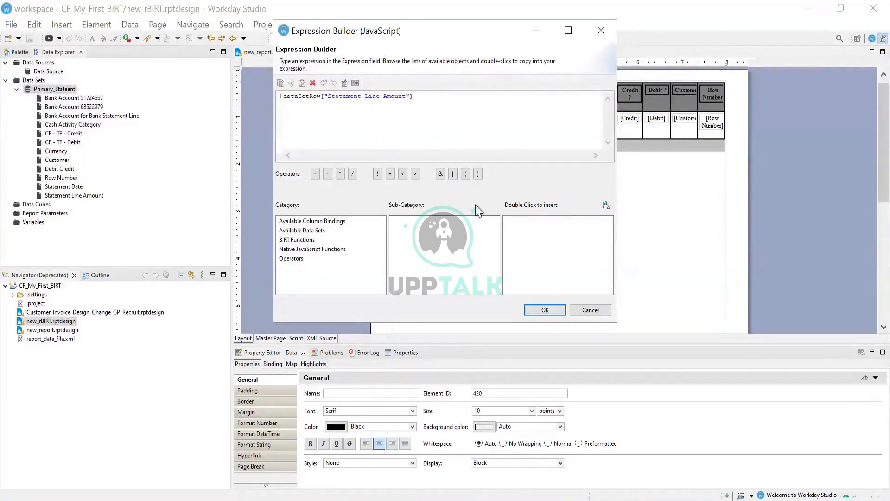
{"action": "left_click", "coordinate": [581, 307]}
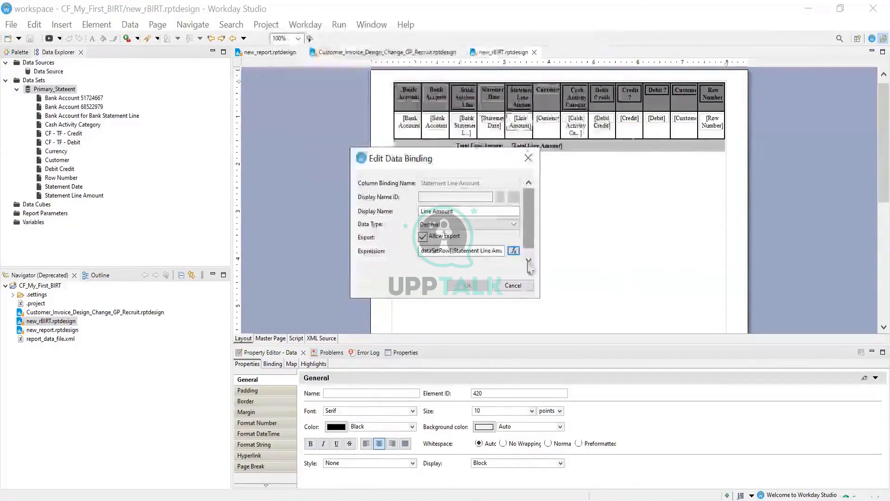
{"action": "left_click", "coordinate": [513, 285]}
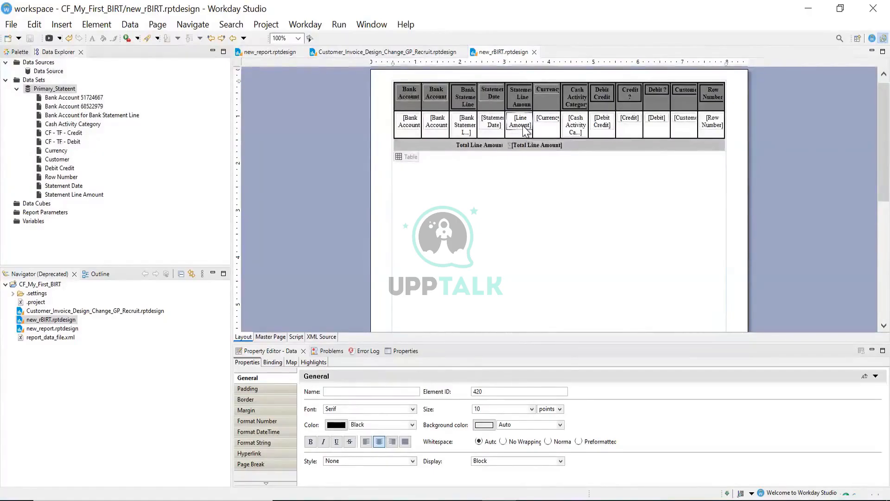
{"action": "double_click", "coordinate": [524, 128]}
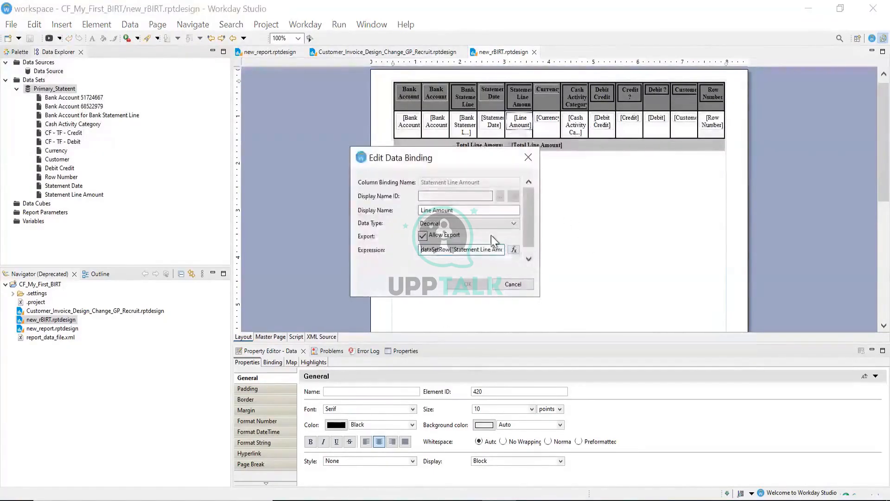
{"action": "left_click", "coordinate": [510, 286]}
Preview the report as HTML, check the Total Line Amount value, and close the preview
{"action": "left_click", "coordinate": [339, 25]}
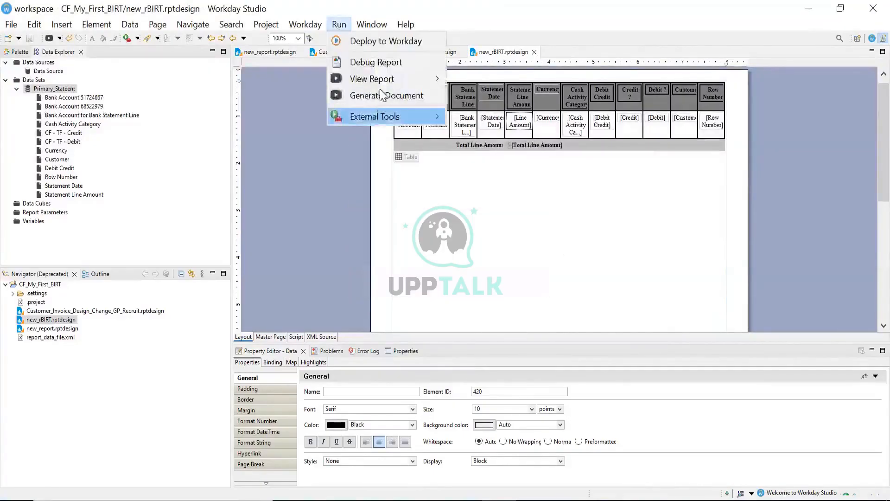
{"action": "mouse_move", "coordinate": [408, 79]}
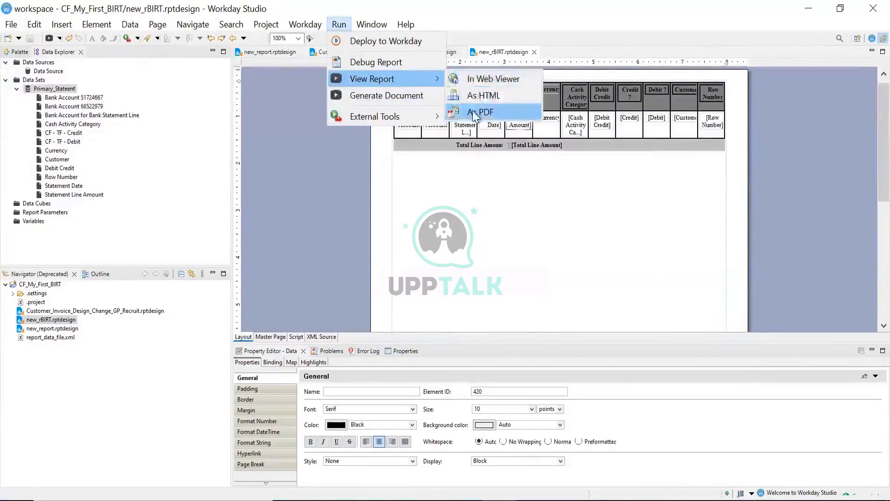
{"action": "left_click", "coordinate": [475, 95]}
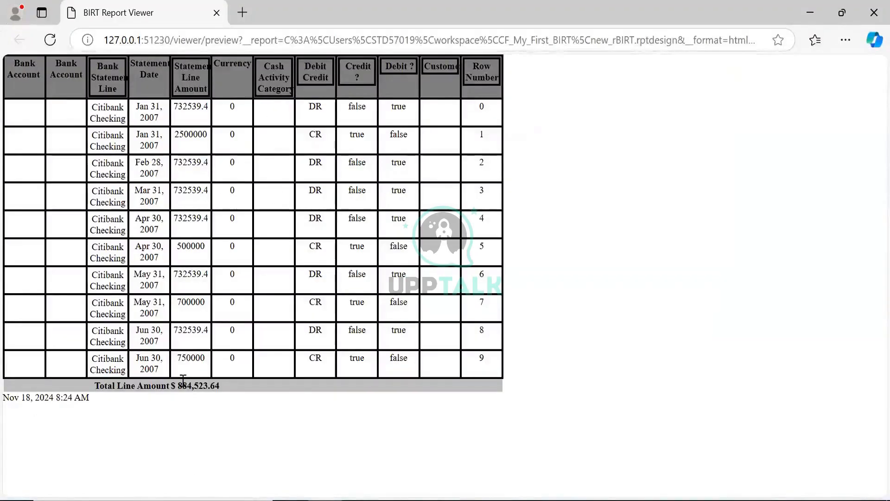
{"action": "left_click_drag", "start_coordinate": [177, 385], "coordinate": [224, 391]}
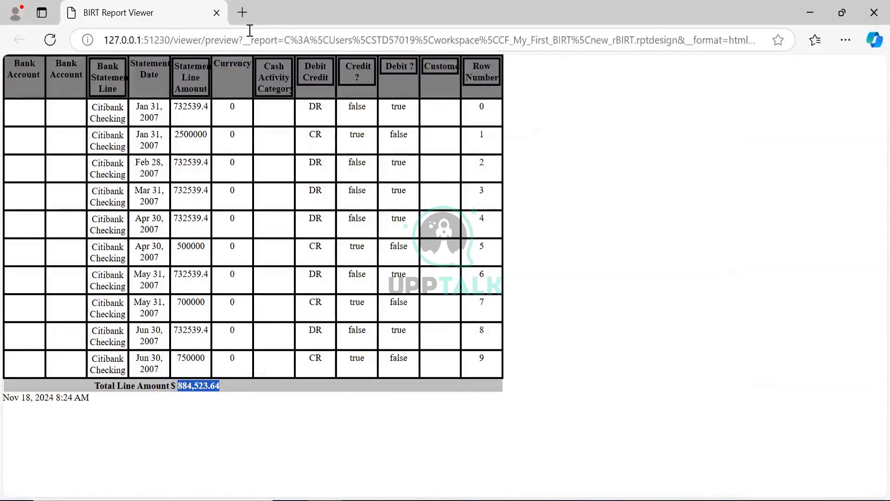
{"action": "left_click", "coordinate": [217, 12]}
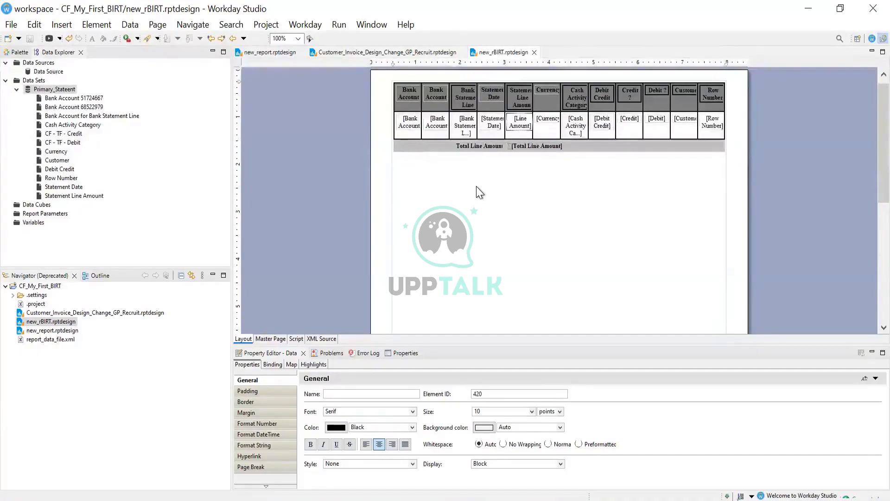
{"action": "right_click", "coordinate": [518, 128]}
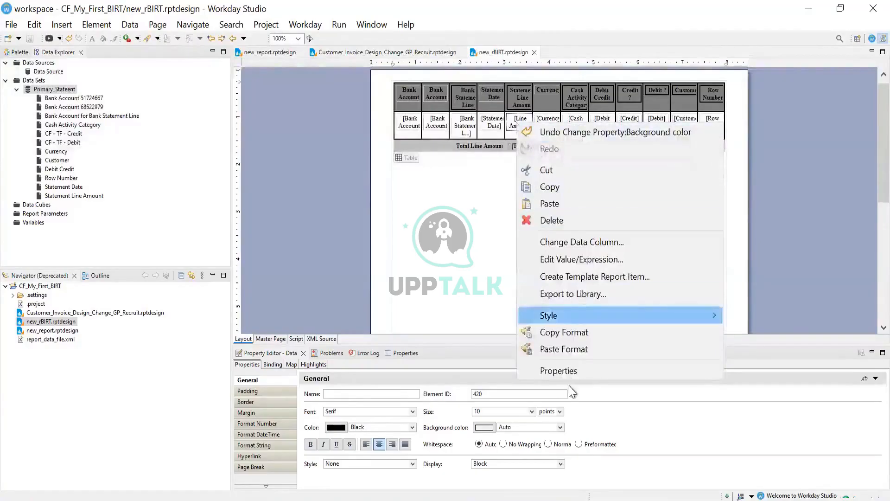
{"action": "left_click", "coordinate": [463, 217]}
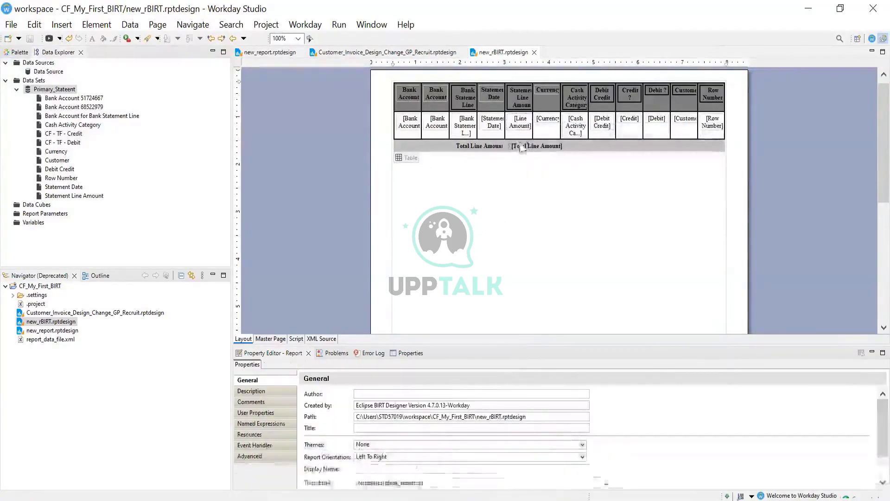
{"action": "left_click", "coordinate": [521, 148]}
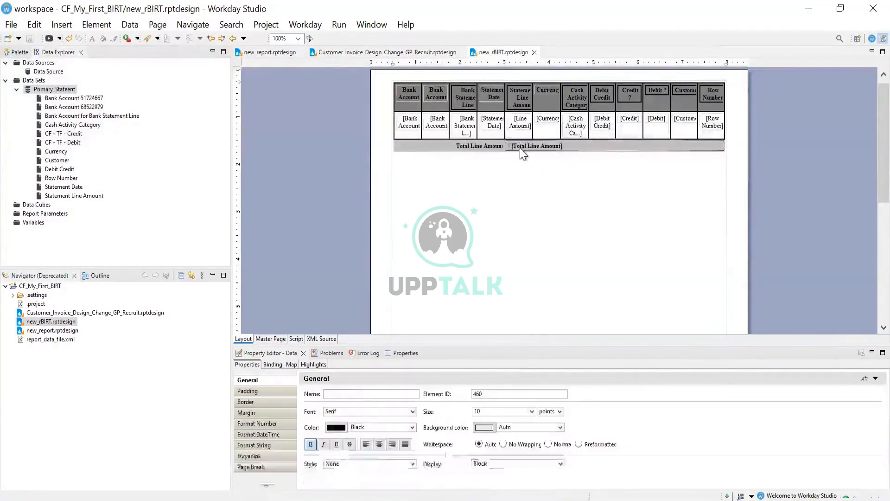
{"action": "right_click", "coordinate": [520, 148]}
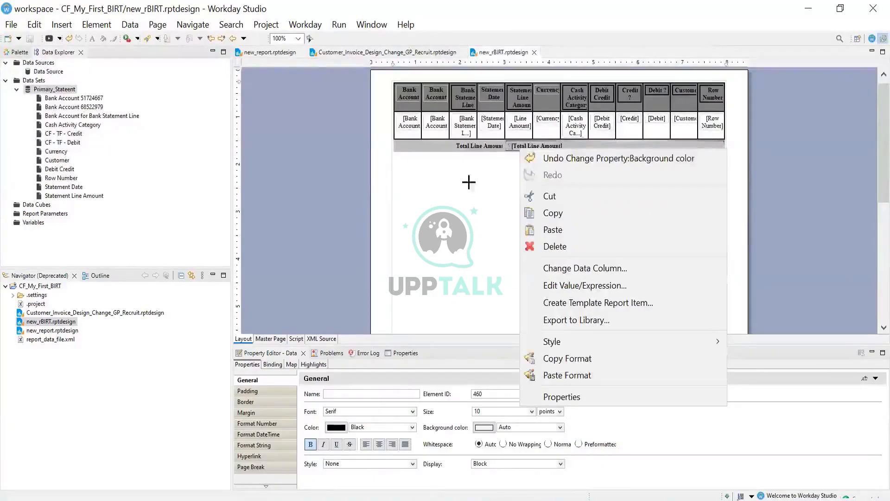
{"action": "left_click", "coordinate": [540, 148]}
{"action": "right_click", "coordinate": [538, 147]}
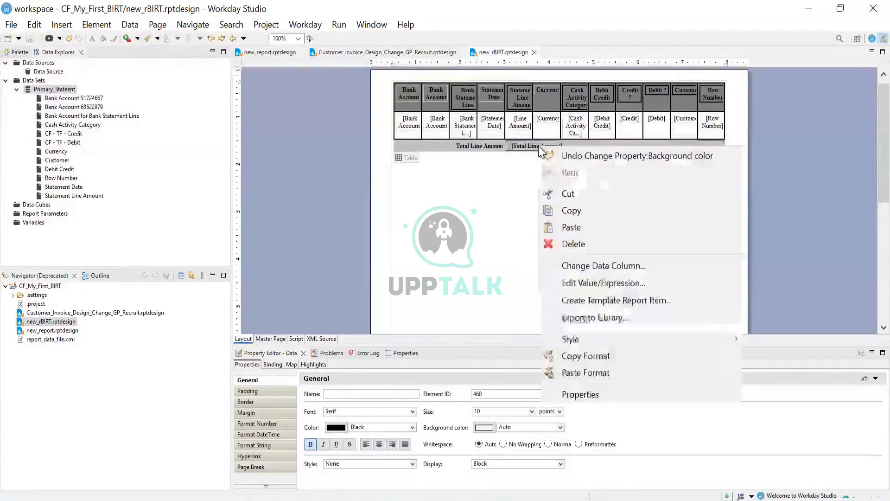
{"action": "left_click", "coordinate": [466, 293]}
Select the table's footer row and check its options for inserting a row above or below
{"action": "left_click", "coordinate": [419, 145]}
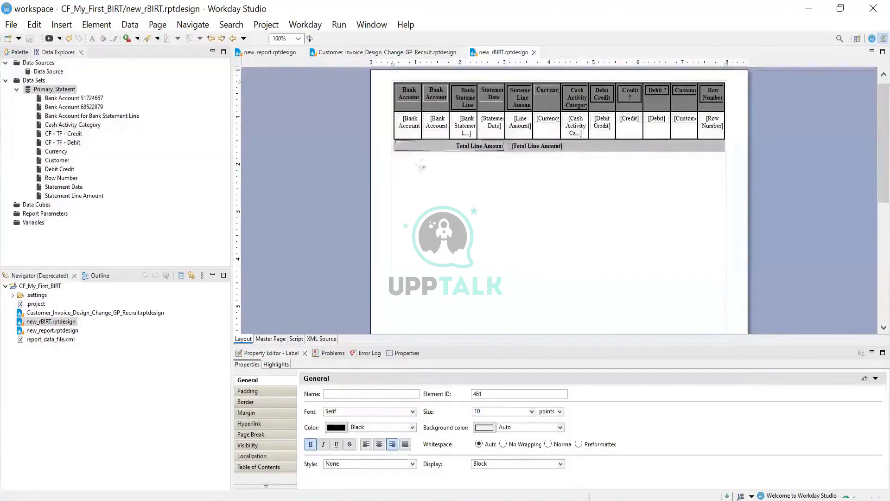
{"action": "left_click", "coordinate": [401, 156]}
{"action": "left_click", "coordinate": [401, 159]}
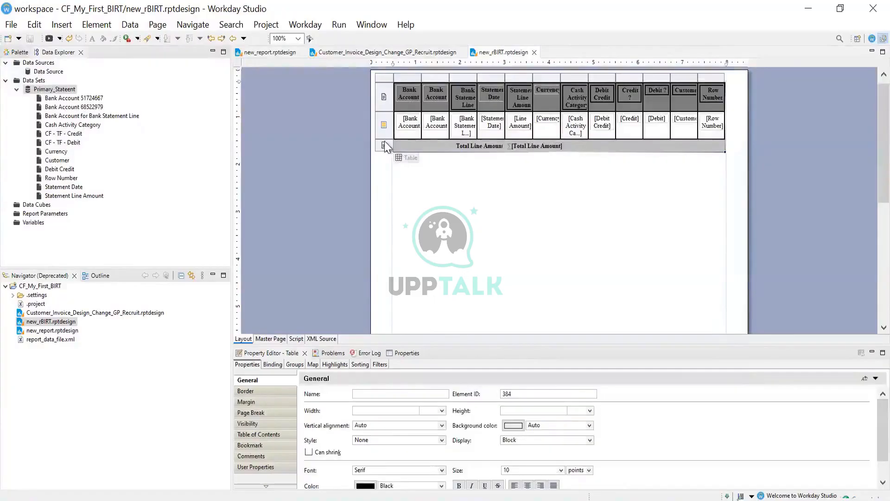
{"action": "left_click", "coordinate": [385, 142]}
{"action": "right_click", "coordinate": [385, 142]}
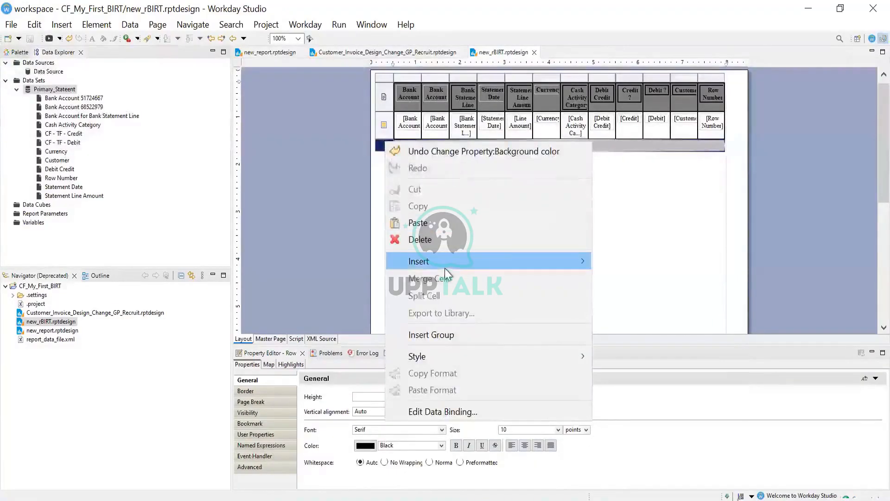
{"action": "mouse_move", "coordinate": [445, 262]}
{"action": "mouse_move", "coordinate": [622, 314]}
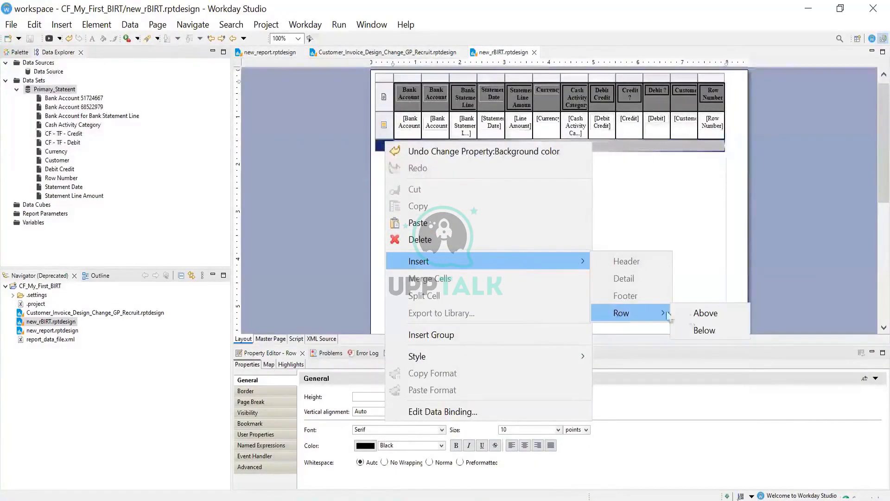
{"action": "left_click", "coordinate": [659, 183]}
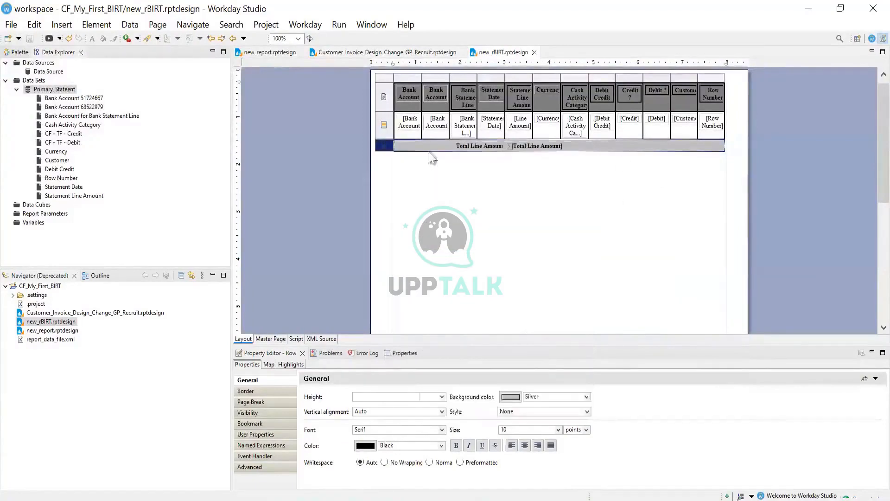
{"action": "left_click", "coordinate": [405, 148]}
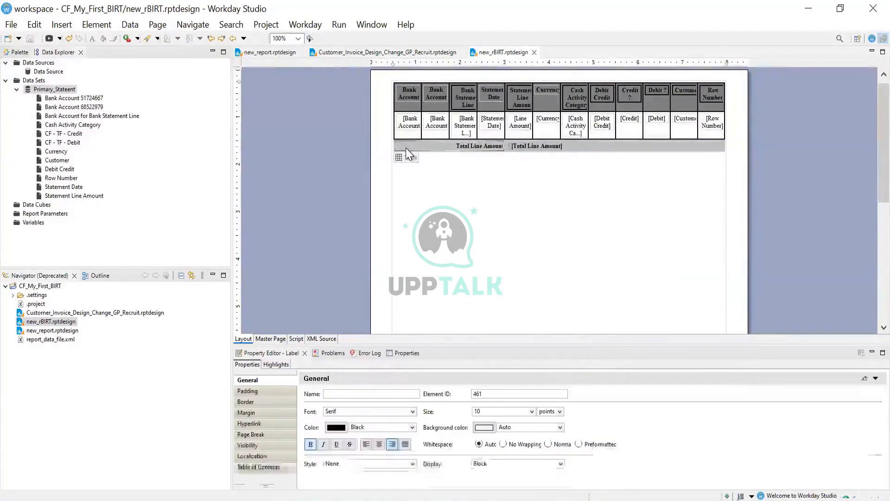
Insert a row below the table's footer row that holds the Total Line Amount
{"action": "right_click", "coordinate": [405, 148]}
{"action": "key", "text": "Escape"}
{"action": "left_click", "coordinate": [398, 157]}
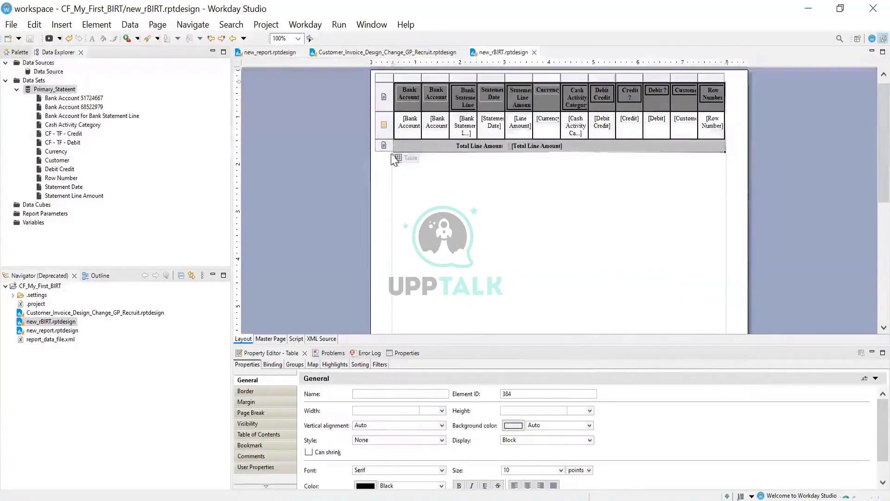
{"action": "left_click", "coordinate": [385, 146]}
{"action": "right_click", "coordinate": [385, 146]}
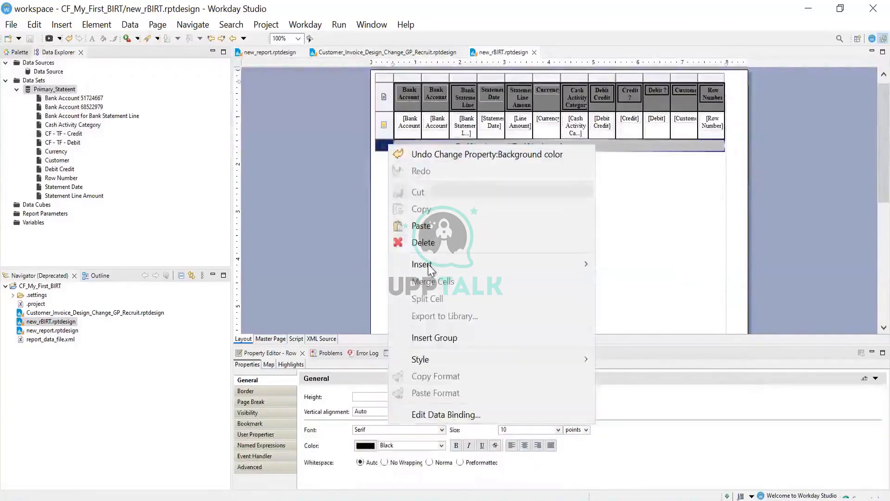
{"action": "mouse_move", "coordinate": [569, 270]}
{"action": "mouse_move", "coordinate": [624, 316]}
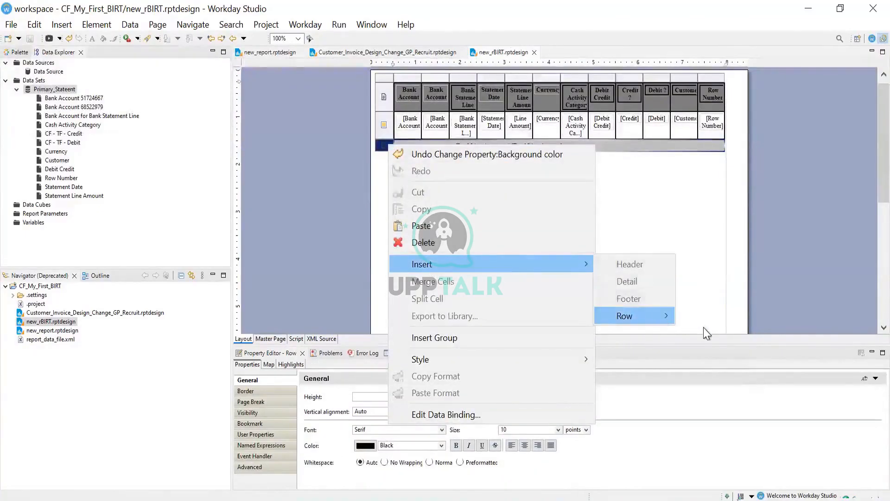
{"action": "left_click", "coordinate": [700, 332]}
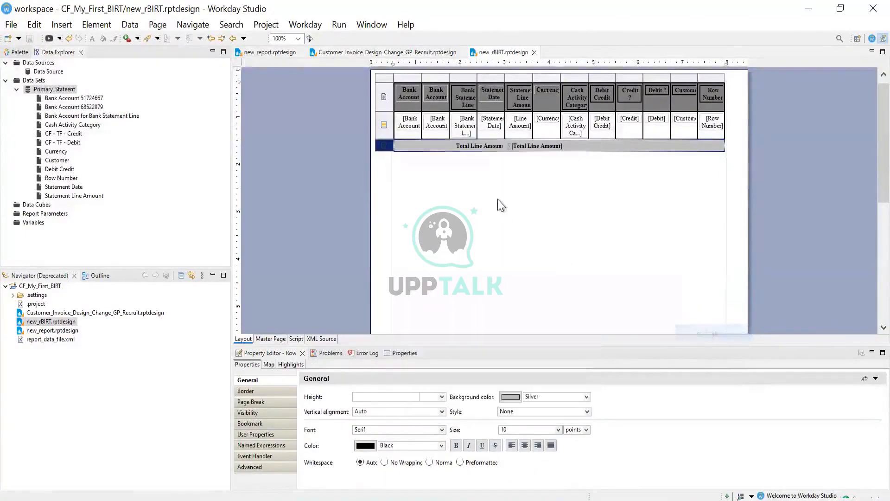
Start inserting a group from a cell in the new footer row and name it Aggregation Group
{"action": "left_click", "coordinate": [482, 171]}
{"action": "left_click", "coordinate": [483, 155]}
{"action": "right_click", "coordinate": [484, 154]}
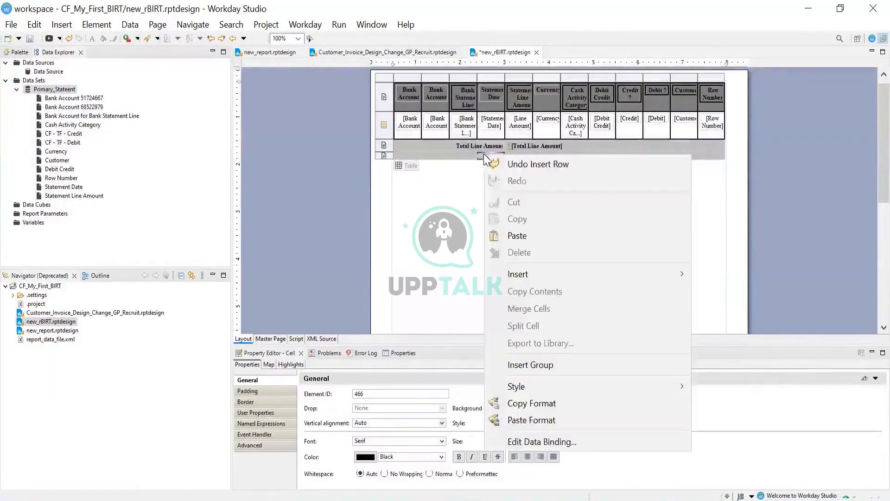
{"action": "left_click", "coordinate": [549, 365]}
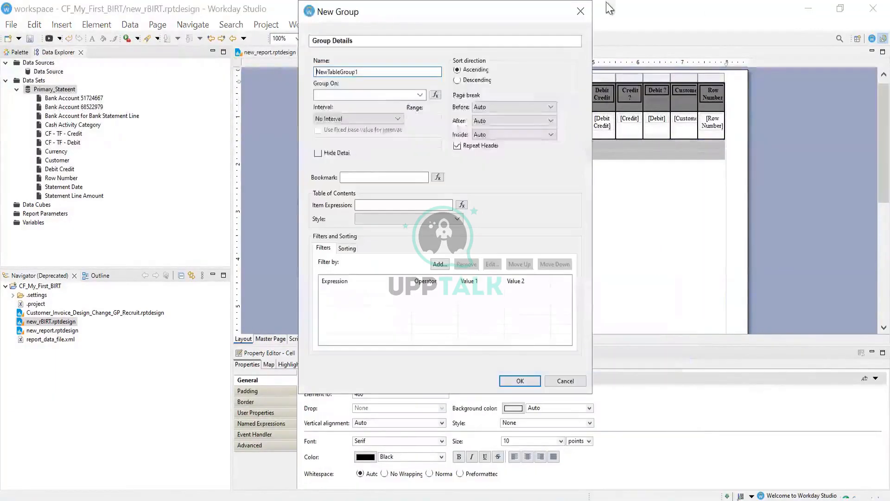
{"action": "double_click", "coordinate": [371, 70]}
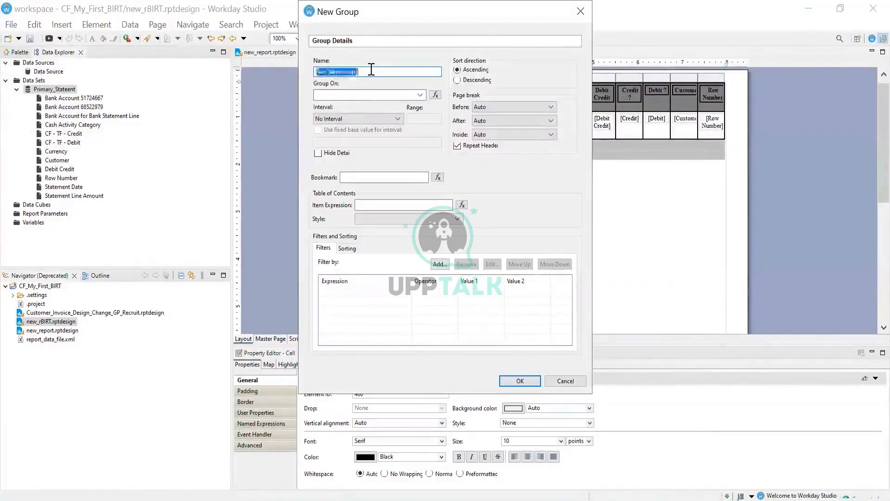
{"action": "left_click", "coordinate": [369, 69]}
{"action": "double_click", "coordinate": [370, 68]}
{"action": "type", "text": "Aggregation"}
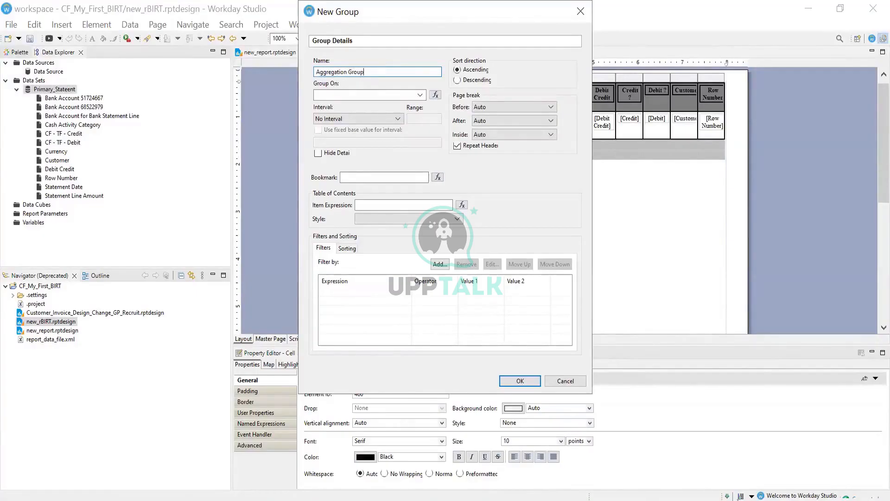
{"action": "type", "text": "Group"}
Set the group to be grouped on the table's Statement Line Amount column binding using the Expression Builder
{"action": "left_click", "coordinate": [435, 94]}
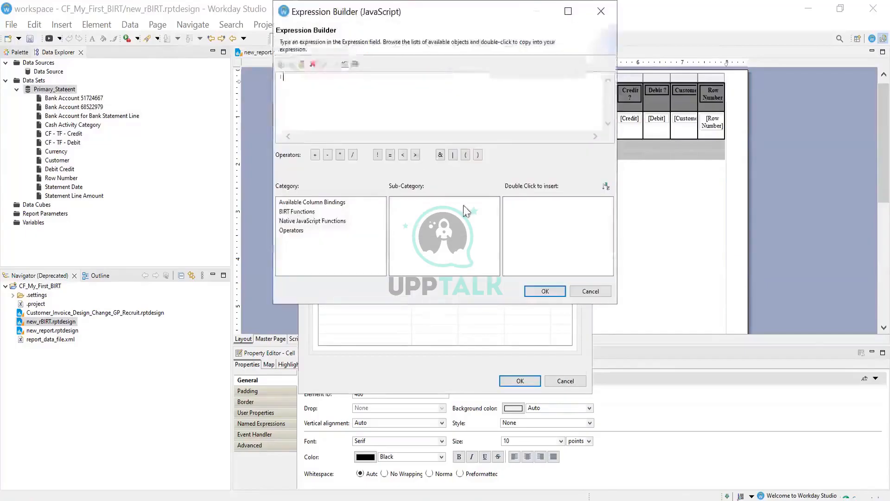
{"action": "left_click", "coordinate": [333, 203]}
{"action": "left_click", "coordinate": [408, 202]}
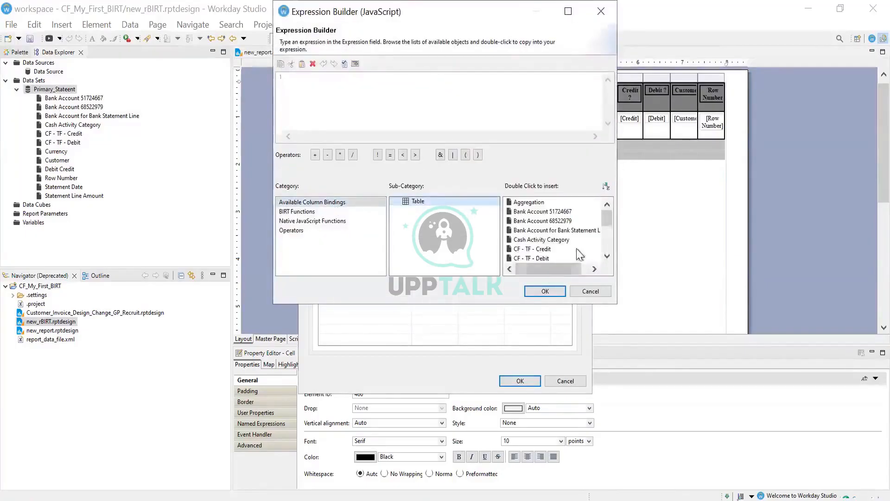
{"action": "left_click_drag", "start_coordinate": [609, 217], "coordinate": [610, 243]}
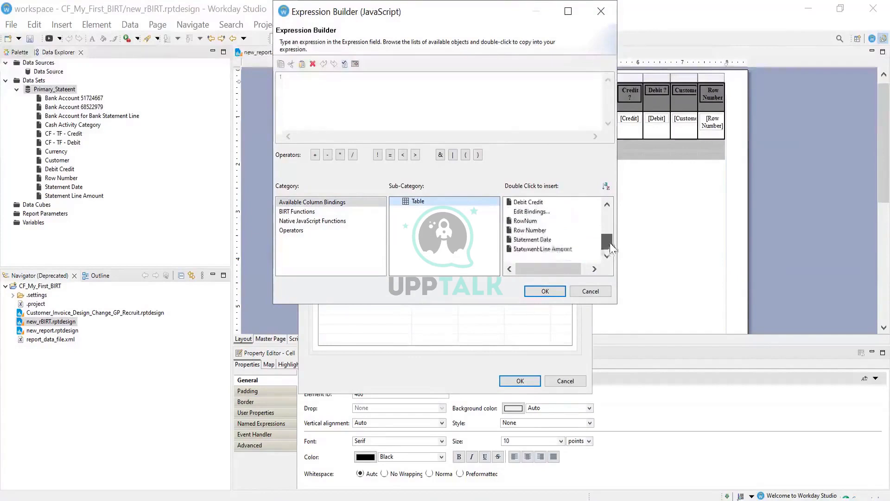
{"action": "double_click", "coordinate": [571, 249]}
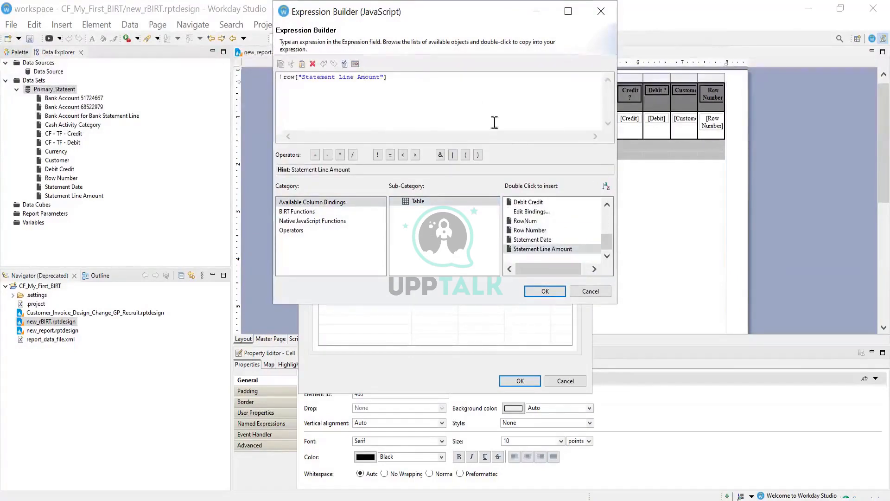
{"action": "left_click", "coordinate": [546, 291]}
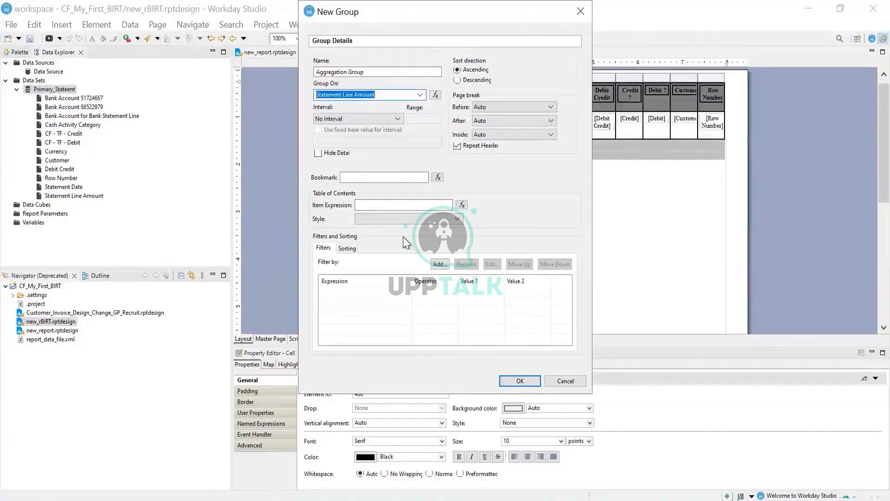
Use row["Statement Line Amount"] as the table of contents item expression, check the group's sorting and filters, and create the group
{"action": "left_click", "coordinate": [462, 205]}
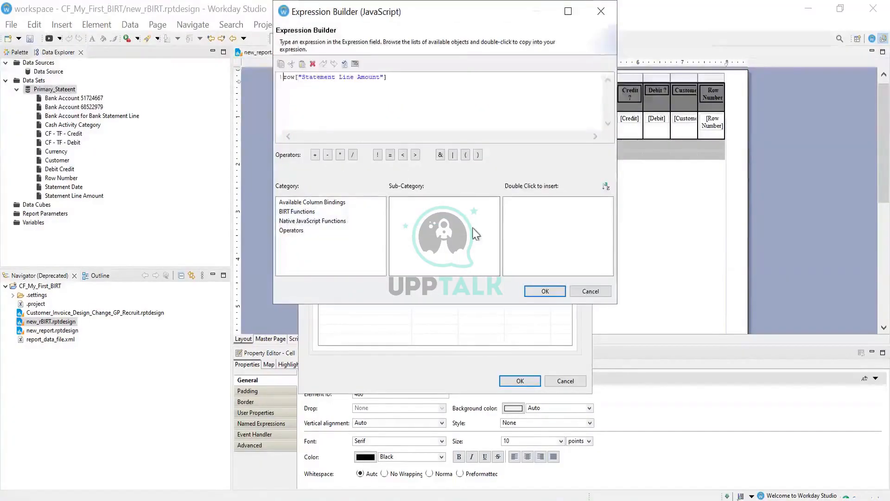
{"action": "left_click", "coordinate": [326, 204]}
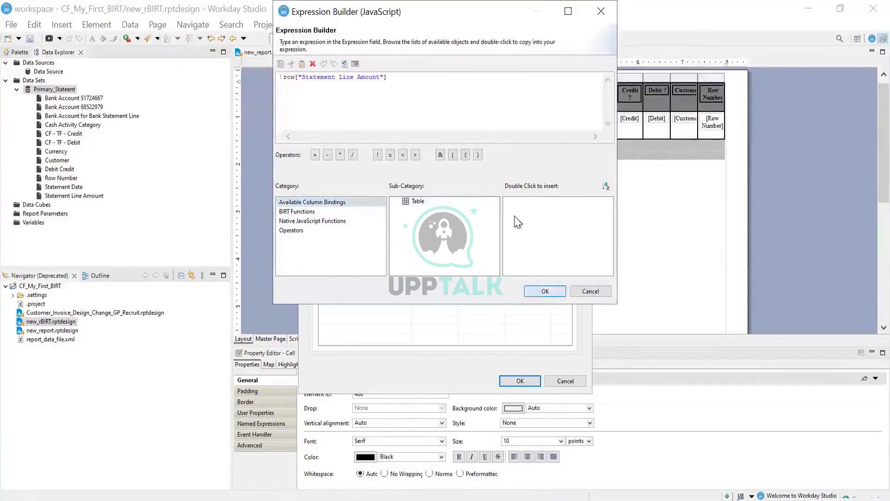
{"action": "left_click", "coordinate": [545, 291]}
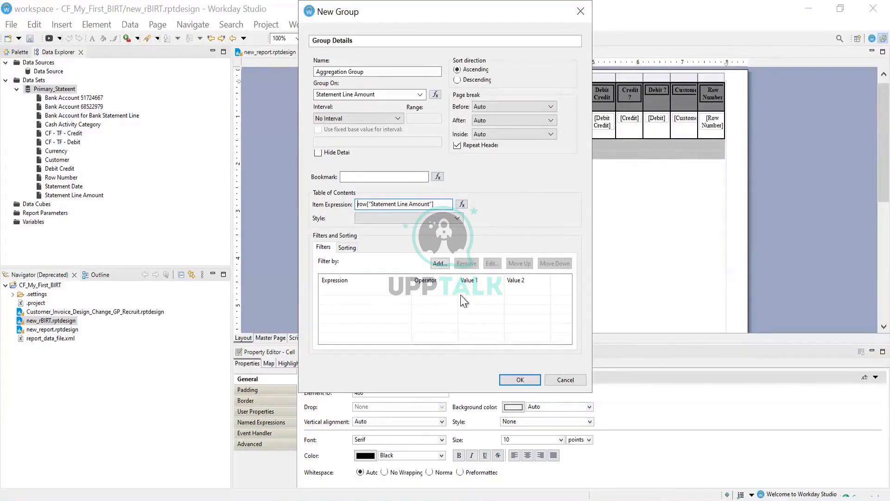
{"action": "left_click", "coordinate": [348, 248]}
{"action": "left_click", "coordinate": [318, 248]}
{"action": "left_click", "coordinate": [507, 383]}
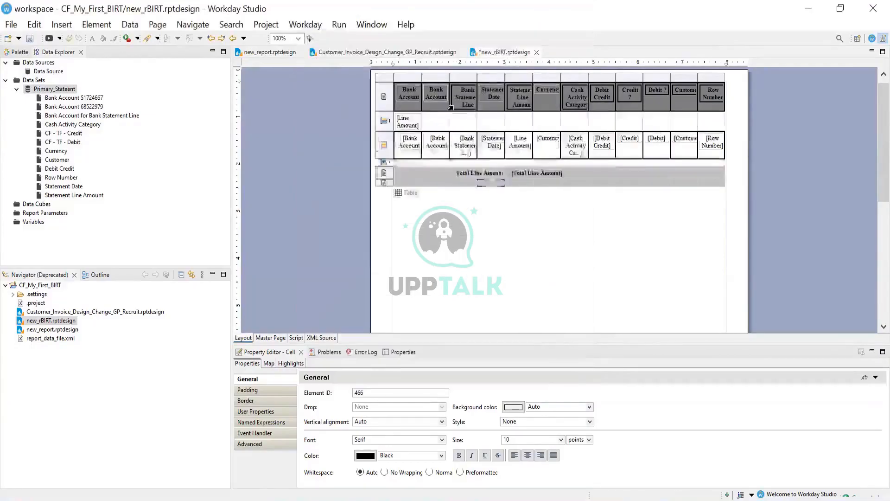
Save the new_rBIRT.rptdesign report design and dismiss the error dialog
{"action": "left_click", "coordinate": [23, 40]}
{"action": "left_click", "coordinate": [28, 41]}
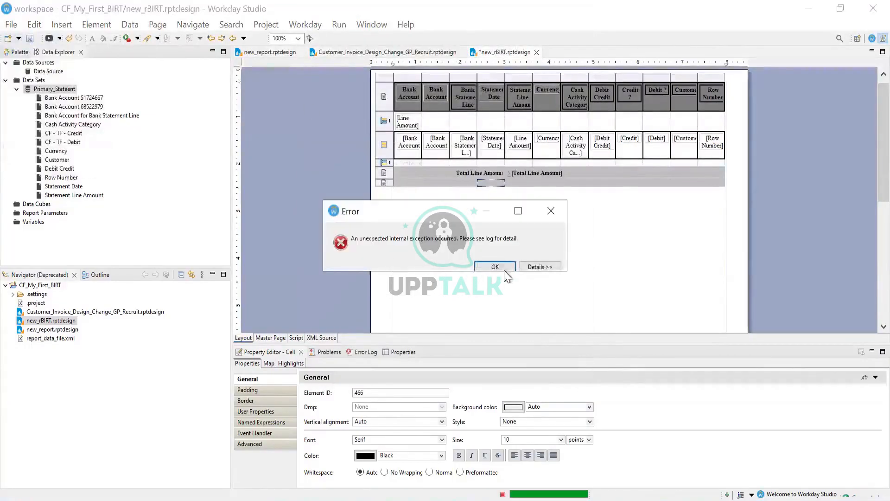
{"action": "left_click", "coordinate": [552, 212]}
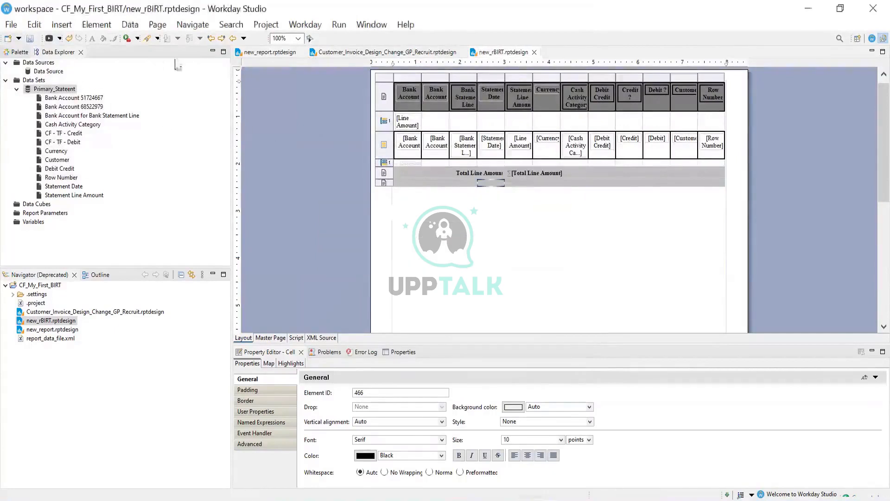
Preview the report as HTML to check the table's total line, and return to the report design
{"action": "left_click", "coordinate": [339, 25]}
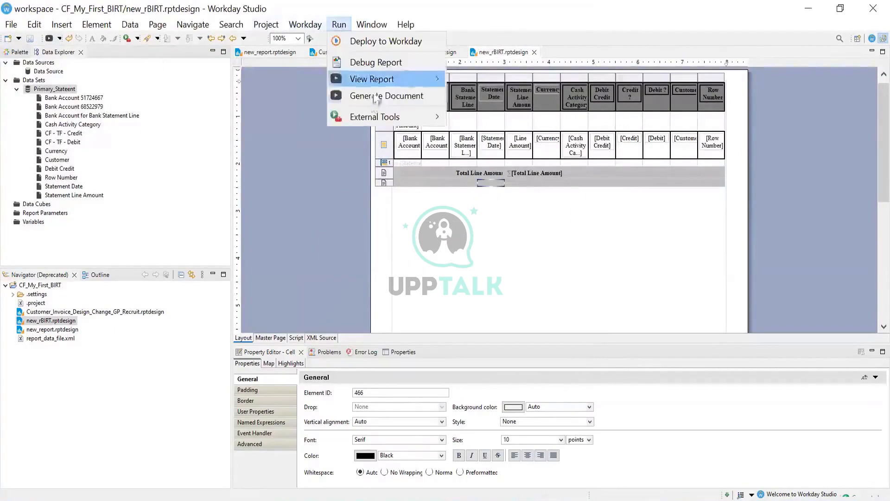
{"action": "mouse_move", "coordinate": [377, 81]}
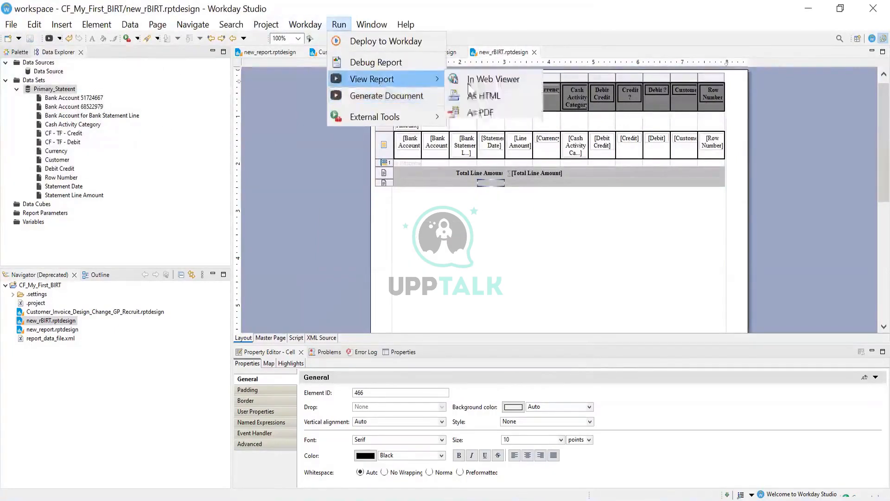
{"action": "left_click", "coordinate": [483, 97]}
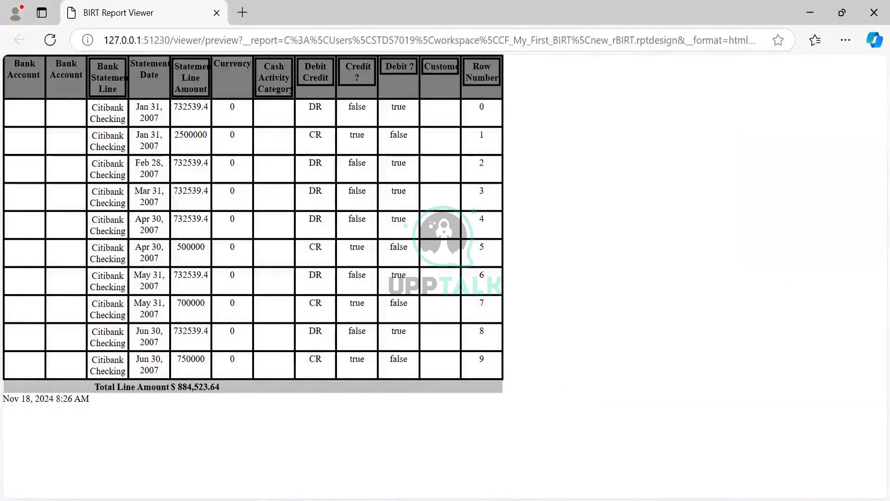
{"action": "left_click", "coordinate": [523, 498]}
Select the empty footer row at the end of the table and insert another row below it
{"action": "left_click", "coordinate": [397, 199]}
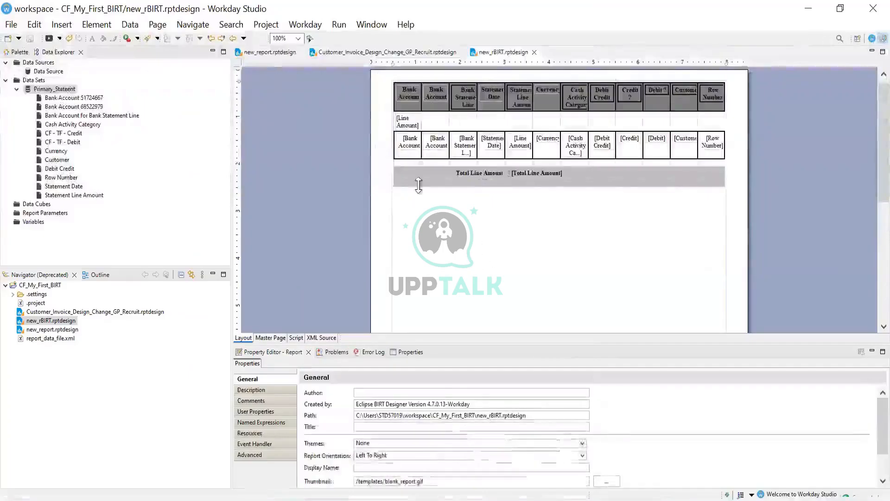
{"action": "left_click", "coordinate": [383, 184]}
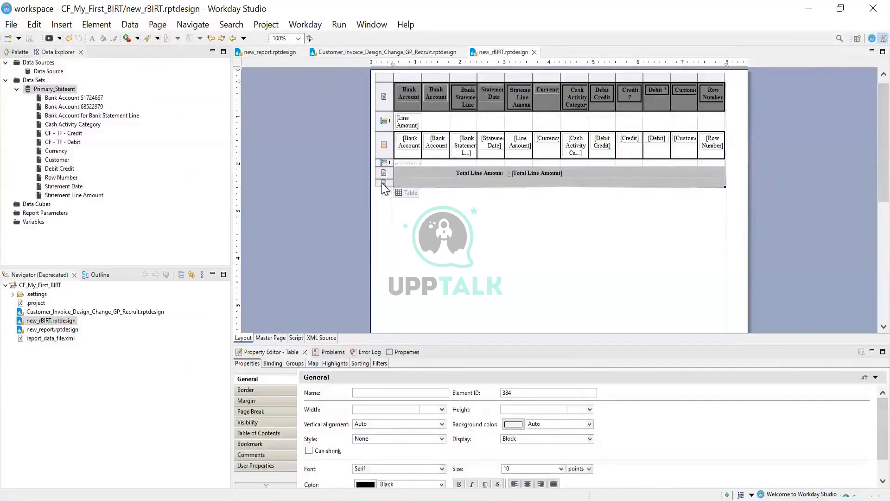
{"action": "left_click", "coordinate": [383, 183]}
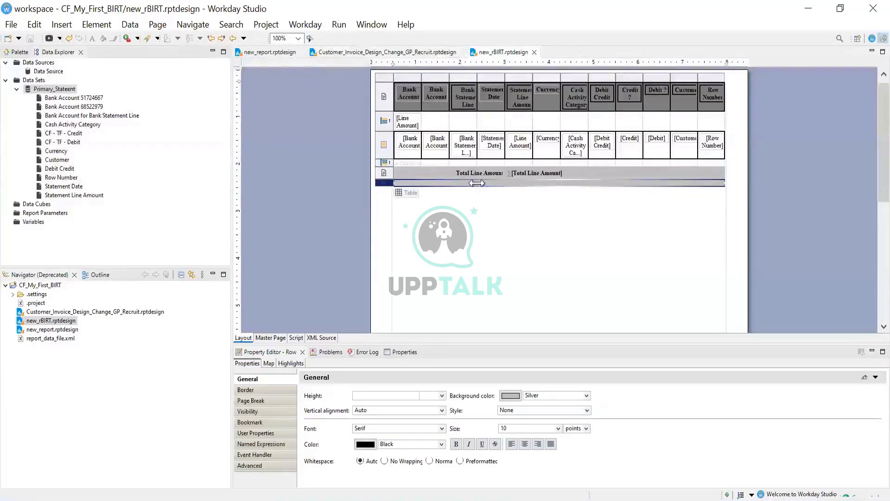
{"action": "left_click", "coordinate": [334, 25]}
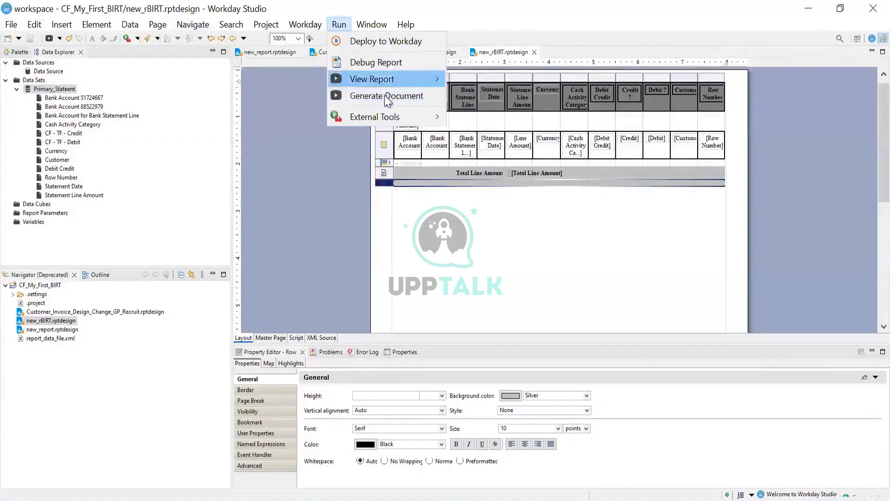
{"action": "left_click", "coordinate": [385, 188]}
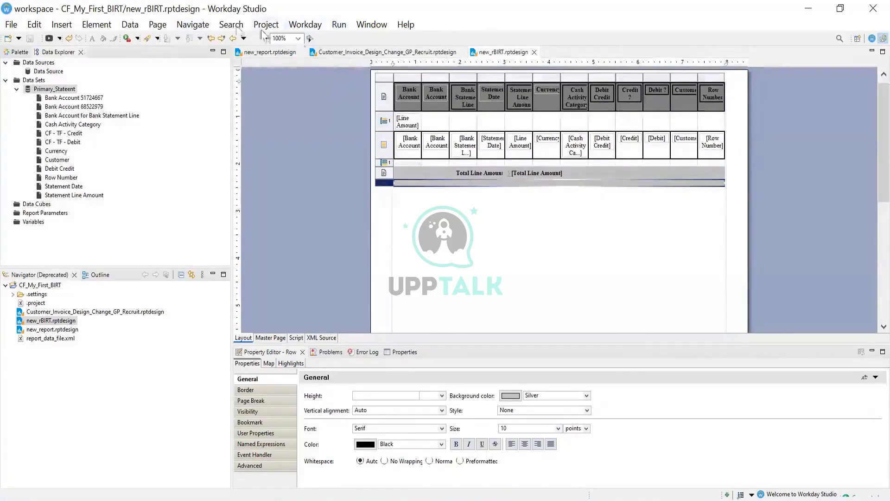
{"action": "right_click", "coordinate": [417, 182]}
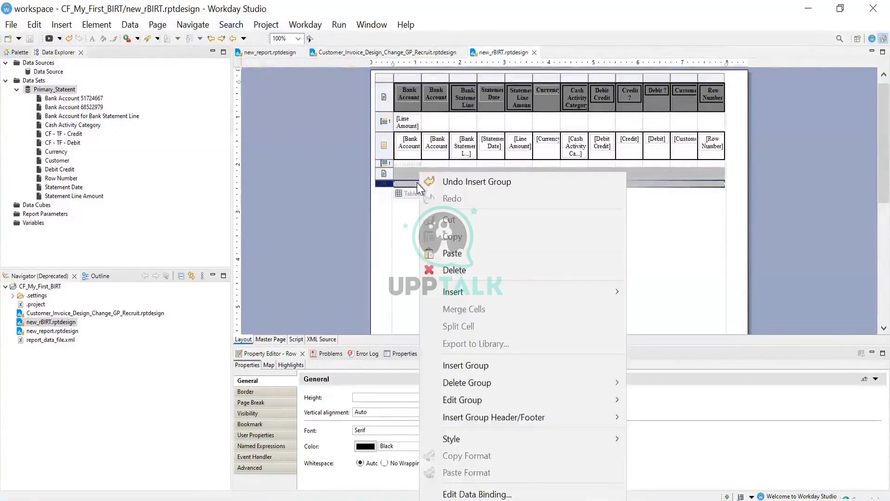
{"action": "mouse_move", "coordinate": [552, 292]}
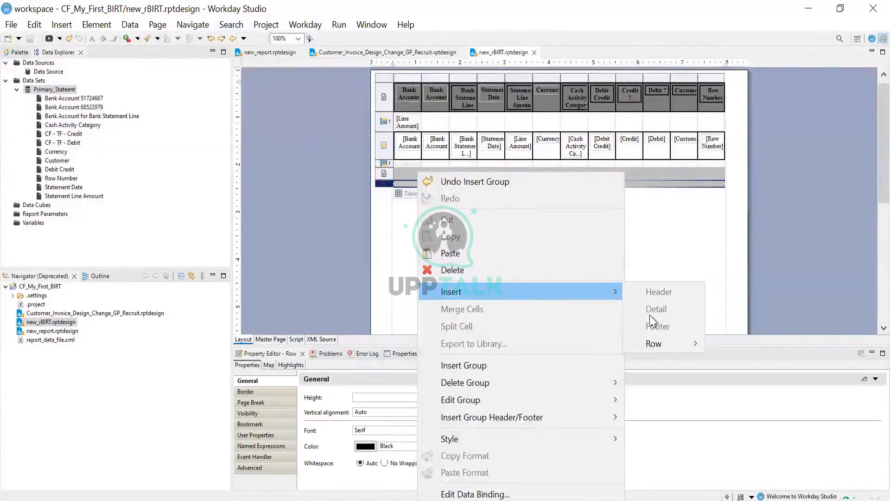
{"action": "mouse_move", "coordinate": [666, 341]}
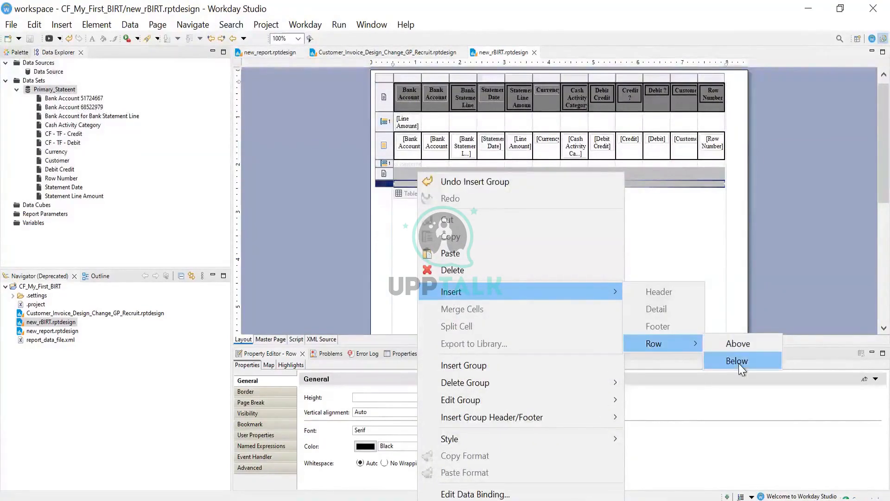
{"action": "left_click", "coordinate": [709, 361]}
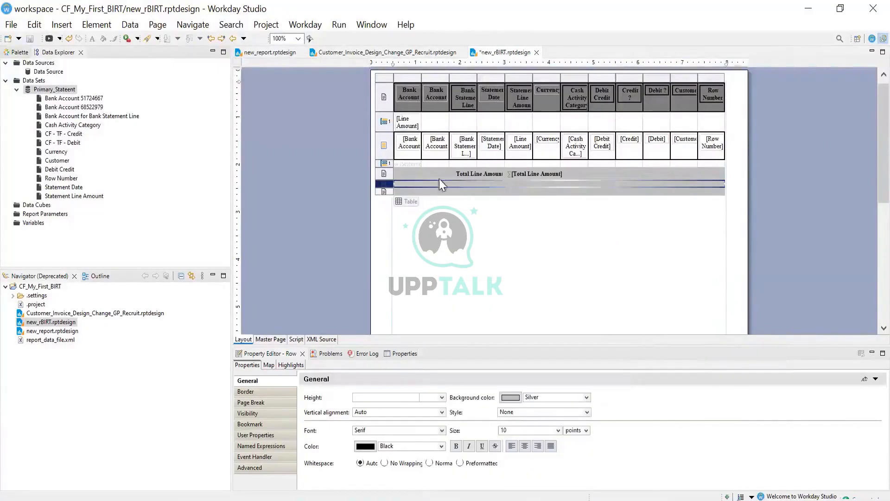
Delete the extra last footer row from the table
{"action": "left_click", "coordinate": [391, 191]}
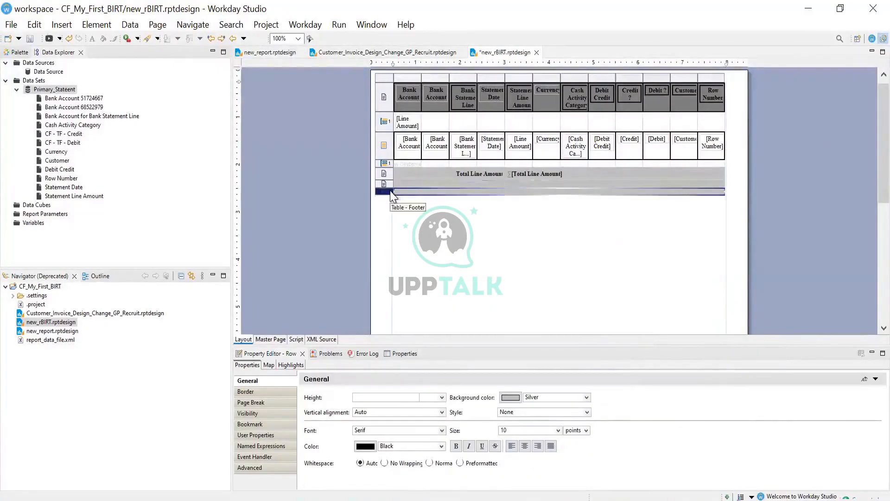
{"action": "right_click", "coordinate": [391, 190]}
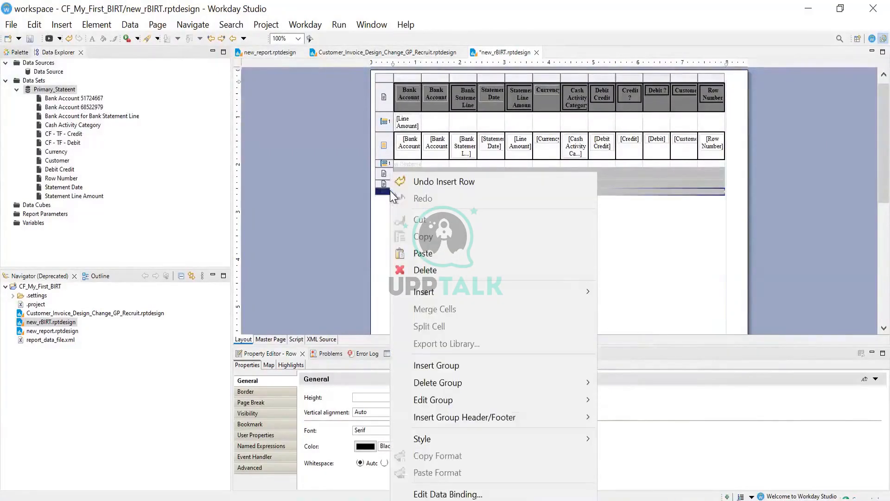
{"action": "left_click", "coordinate": [422, 265]}
{"action": "left_click", "coordinate": [425, 174]}
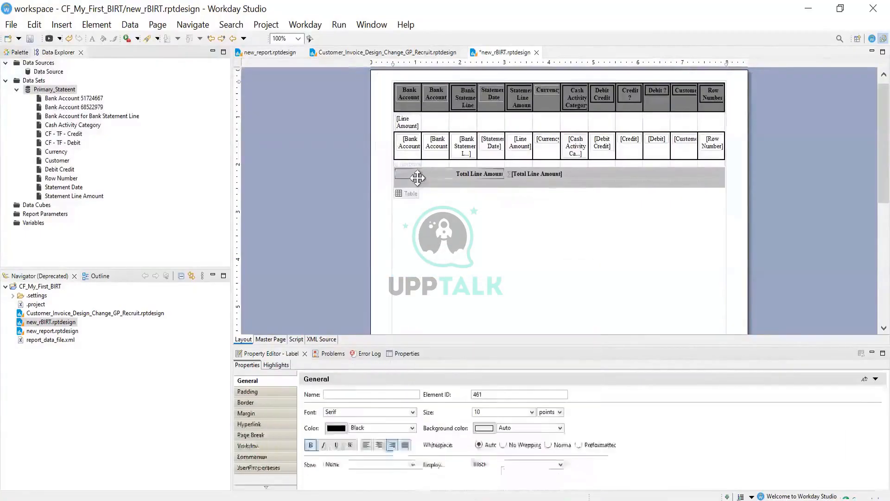
{"action": "left_click", "coordinate": [419, 183]}
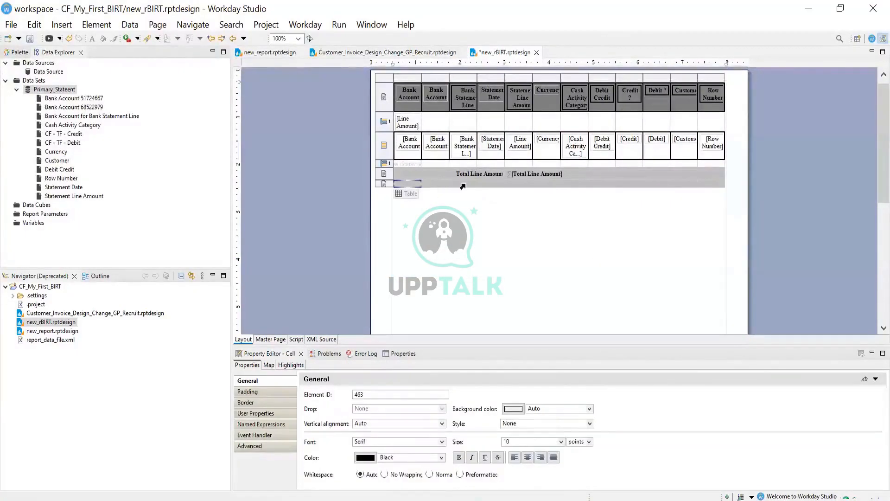
{"action": "left_click", "coordinate": [510, 183]}
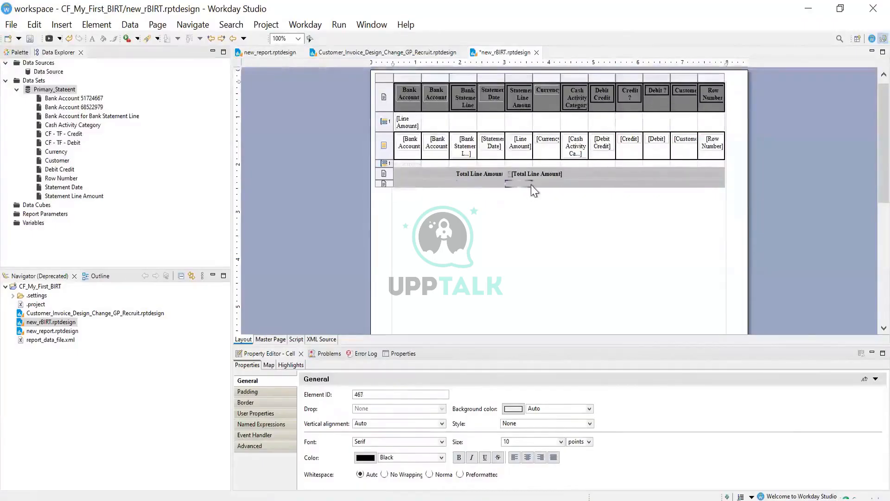
{"action": "left_click", "coordinate": [383, 184]}
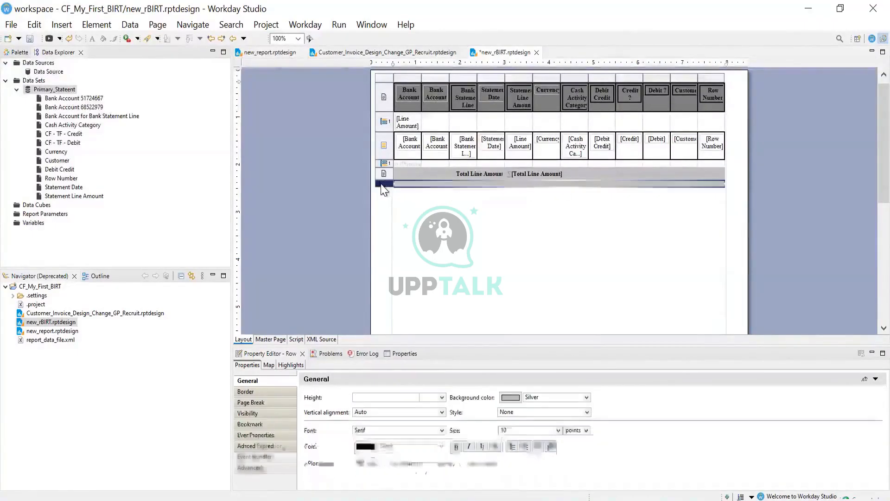
{"action": "right_click", "coordinate": [434, 184]}
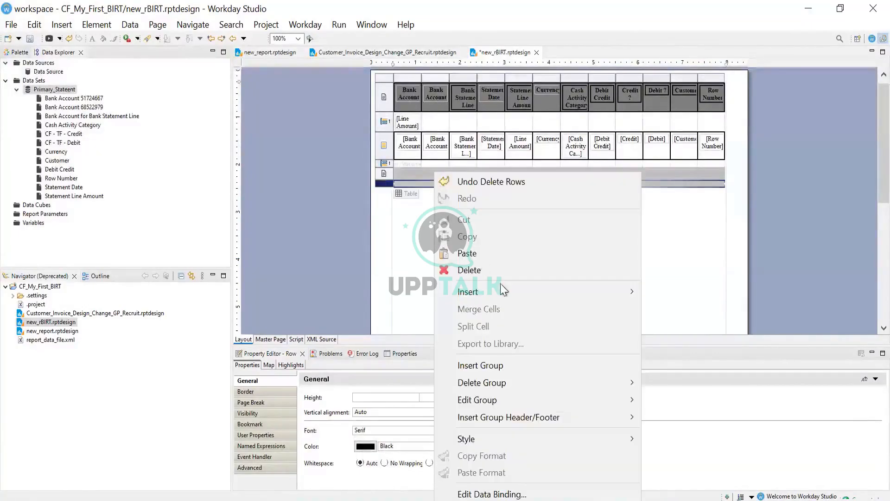
{"action": "mouse_move", "coordinate": [500, 292]}
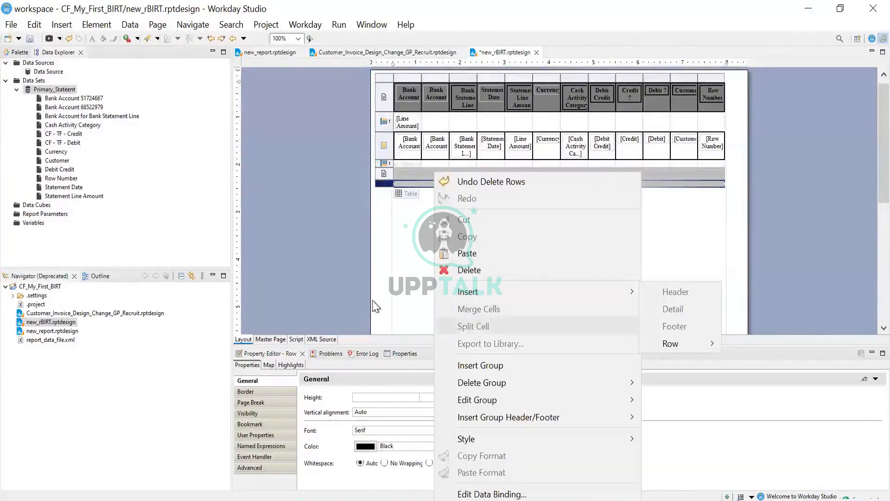
{"action": "left_click", "coordinate": [385, 191]}
{"action": "left_click", "coordinate": [404, 184]}
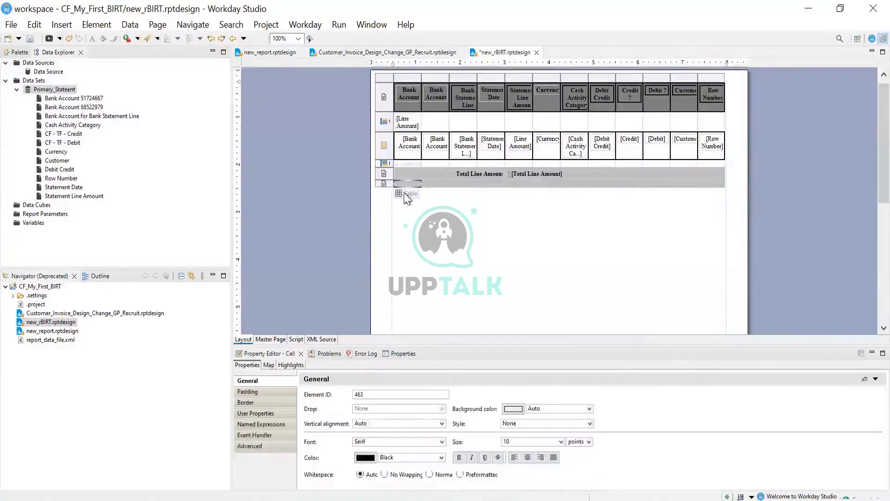
Delete the empty footer row below the Total Line Amount row of the table
{"action": "left_click", "coordinate": [381, 186]}
{"action": "right_click", "coordinate": [382, 184]}
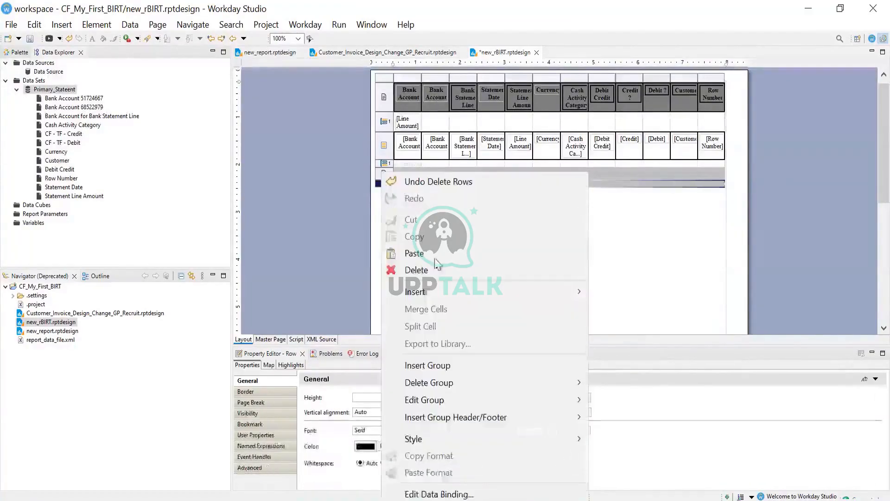
{"action": "left_click", "coordinate": [421, 270]}
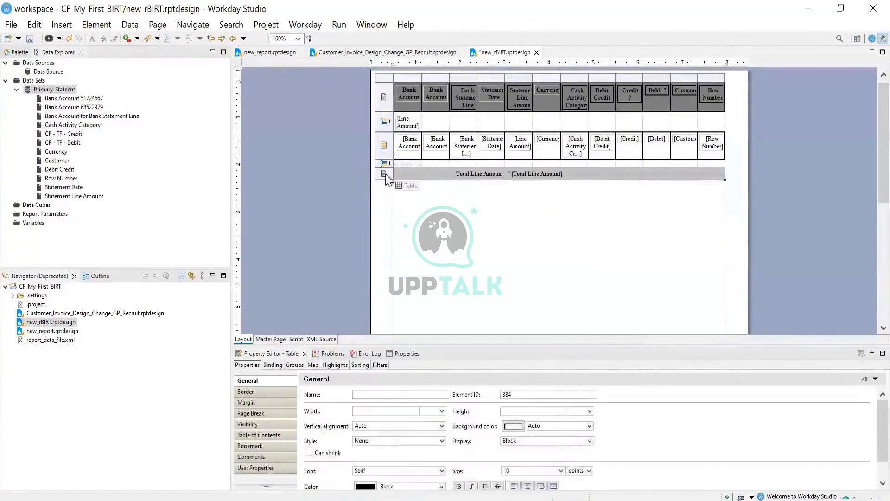
Insert a new footer row below the Total Line Amount row of the table
{"action": "left_click", "coordinate": [385, 175]}
{"action": "right_click", "coordinate": [385, 173]}
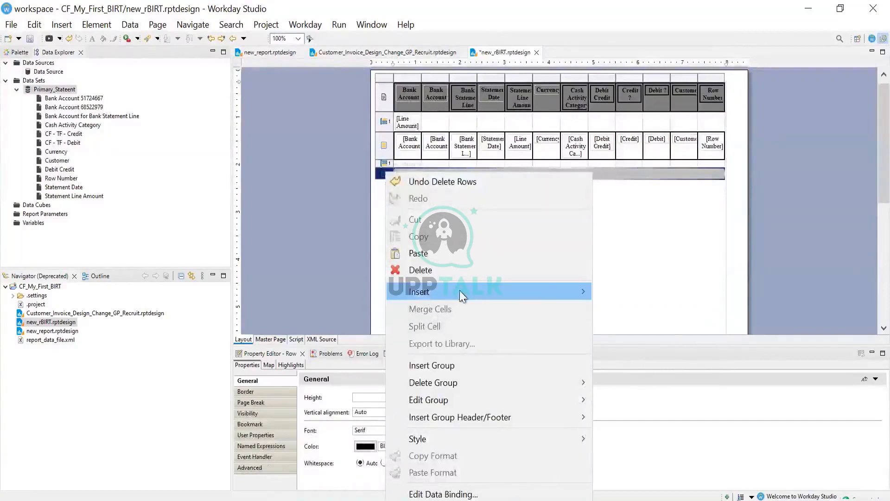
{"action": "mouse_move", "coordinate": [460, 291]}
{"action": "mouse_move", "coordinate": [620, 343]}
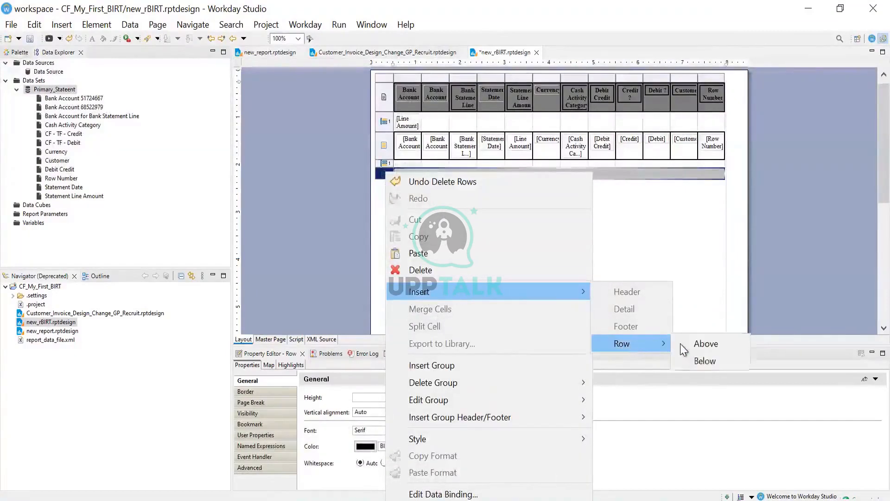
{"action": "left_click", "coordinate": [703, 360]}
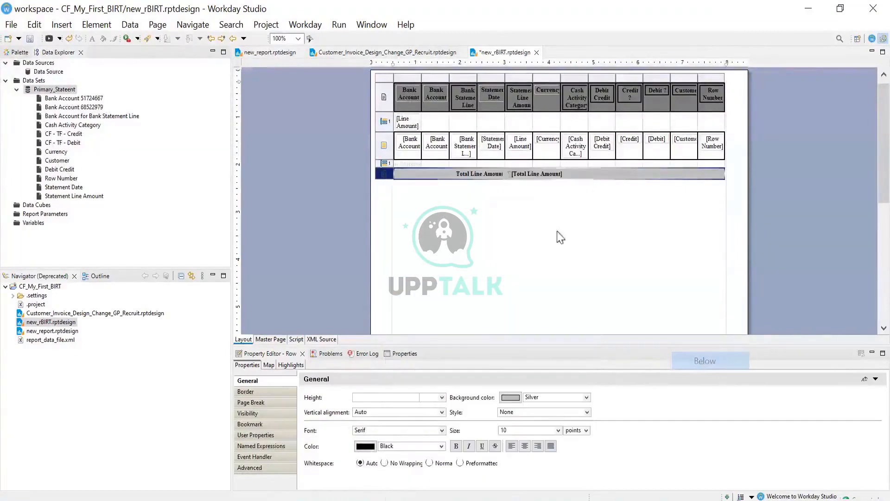
{"action": "left_click", "coordinate": [510, 185]}
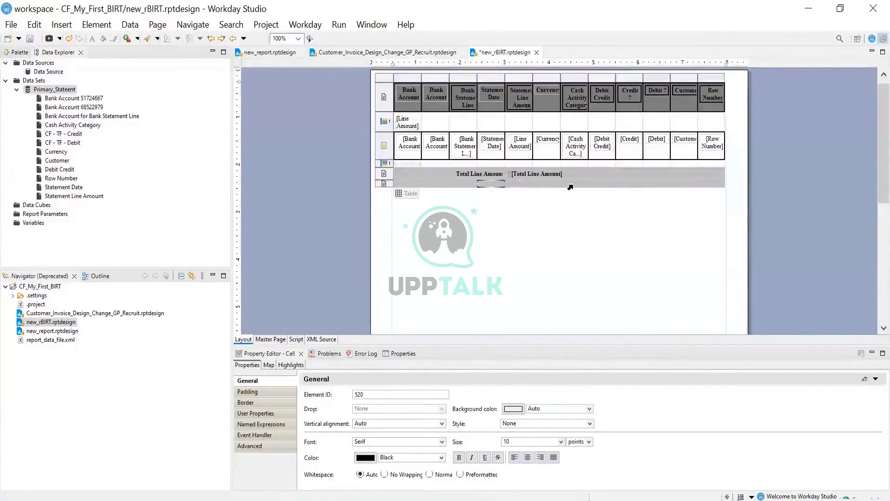
{"action": "left_click", "coordinate": [540, 184]}
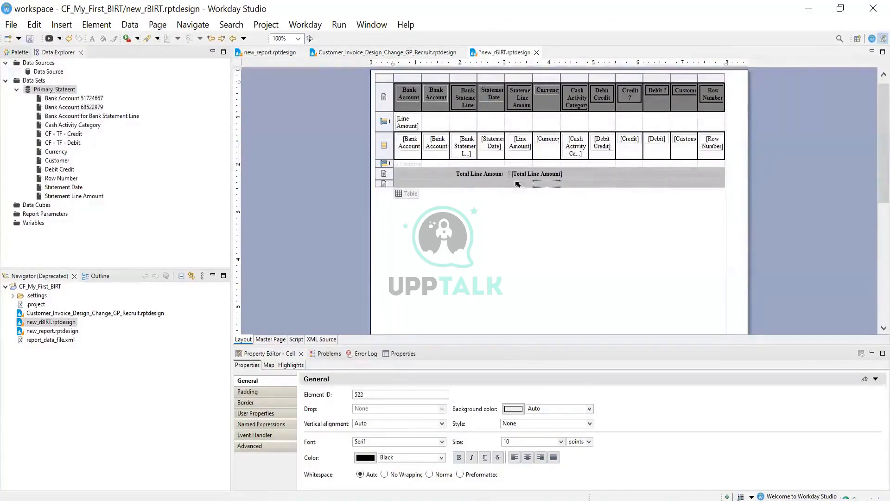
{"action": "right_click", "coordinate": [510, 184]}
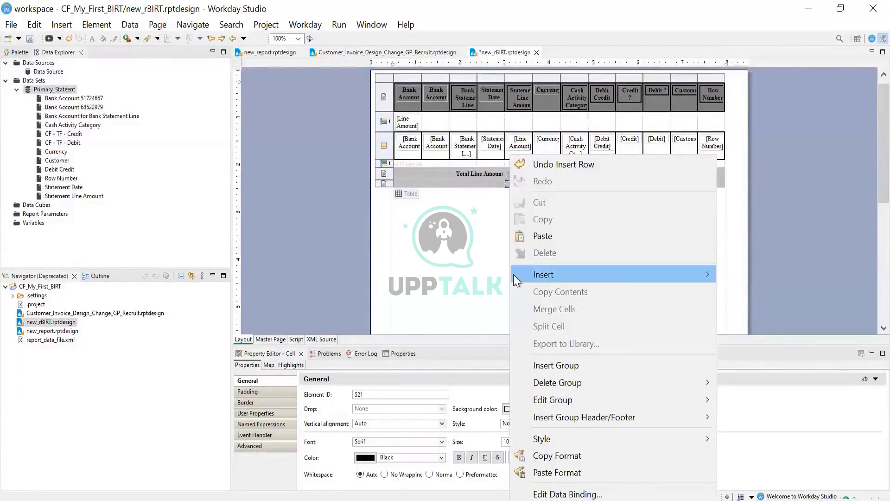
{"action": "mouse_move", "coordinate": [542, 275]}
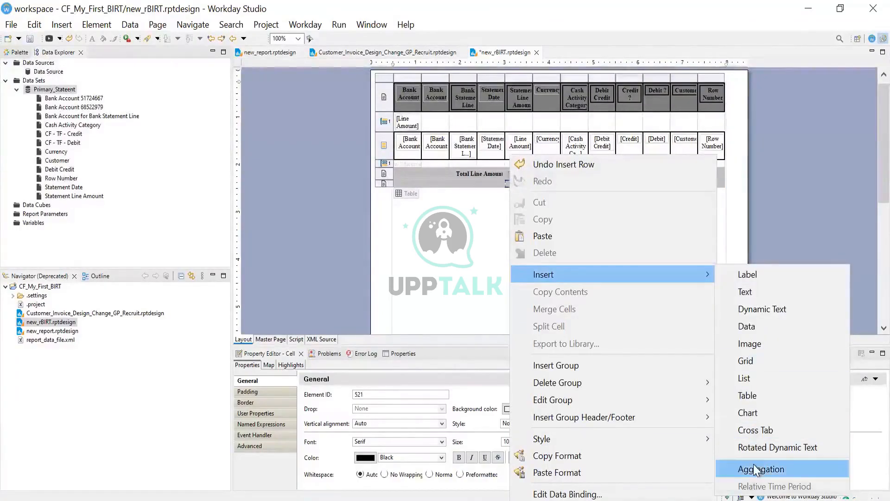
{"action": "left_click", "coordinate": [411, 174]}
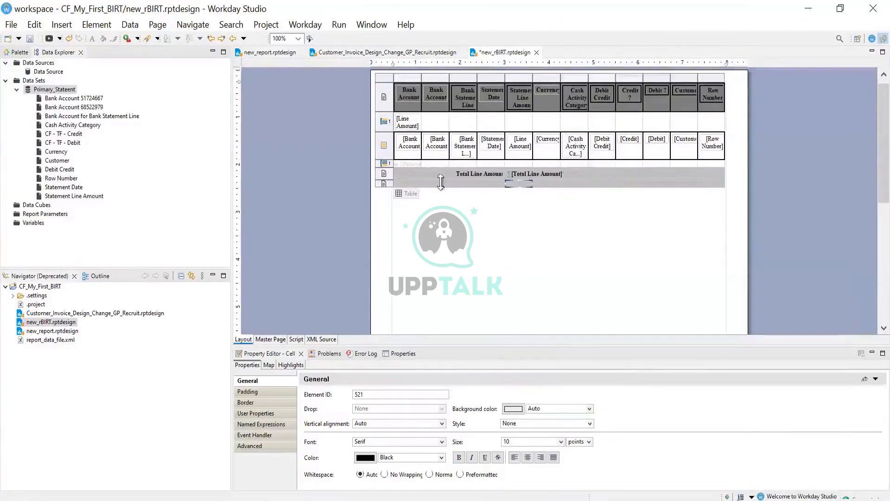
{"action": "right_click", "coordinate": [517, 184]}
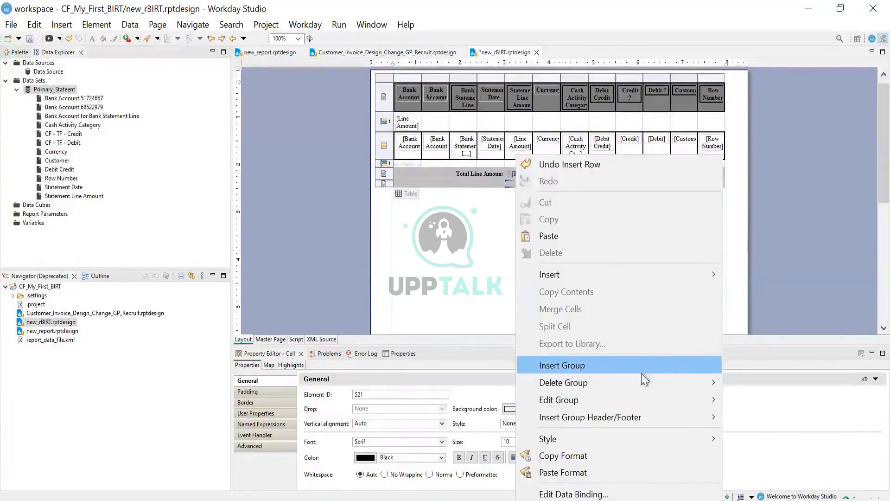
{"action": "left_click", "coordinate": [622, 364]}
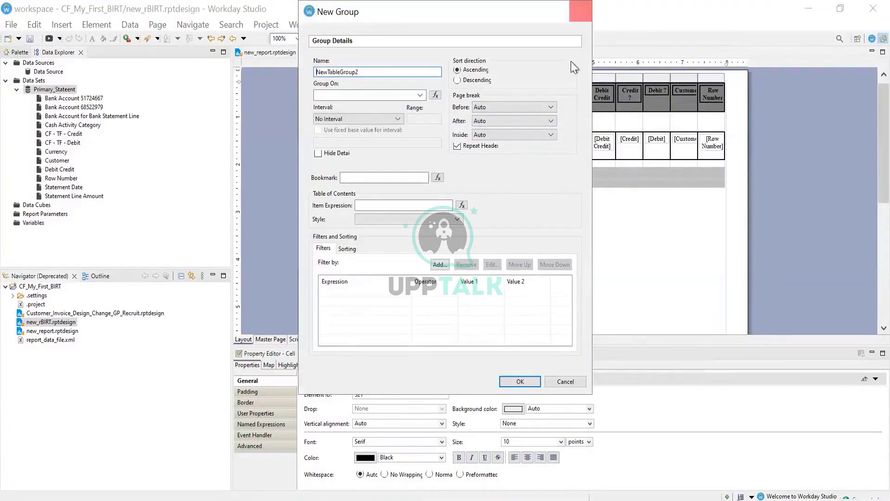
{"action": "left_click", "coordinate": [581, 12]}
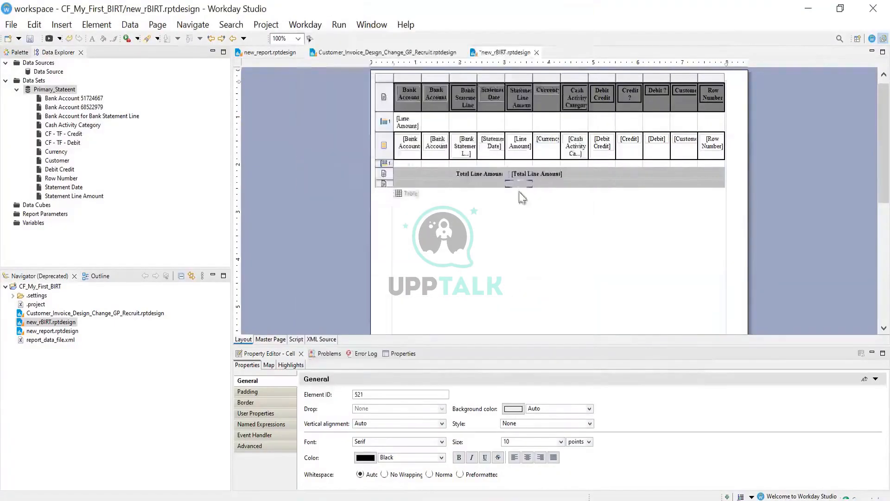
{"action": "left_click", "coordinate": [382, 184]}
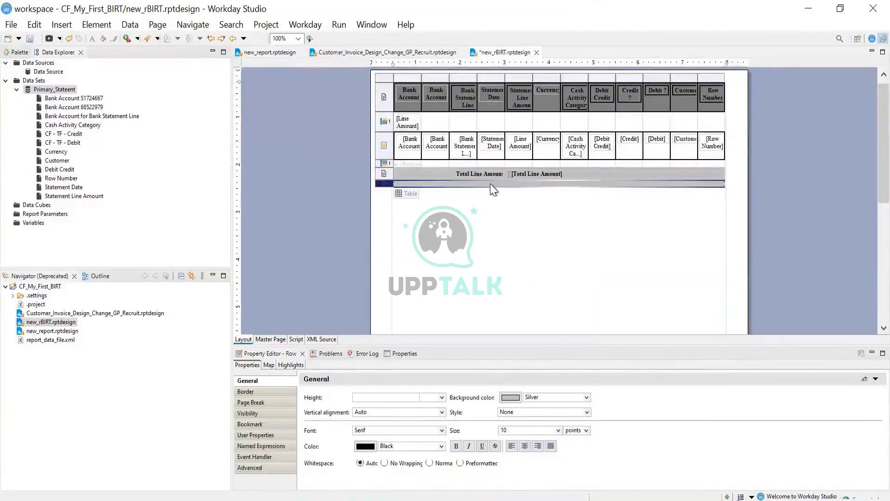
{"action": "right_click", "coordinate": [490, 183]}
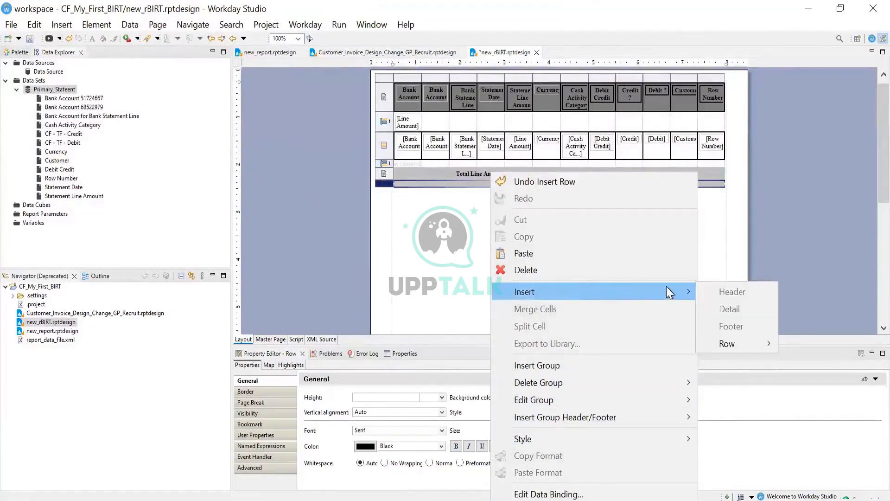
{"action": "left_click", "coordinate": [459, 237]}
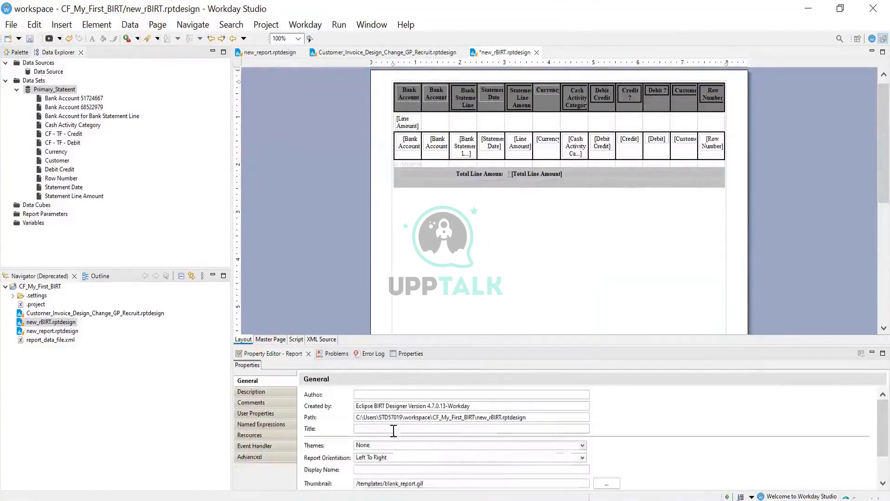
Switch to Workday in the browser and reopen the CR - Bank Account Statement Lines print layout PDF from its Document Available notification
{"action": "left_click", "coordinate": [423, 500]}
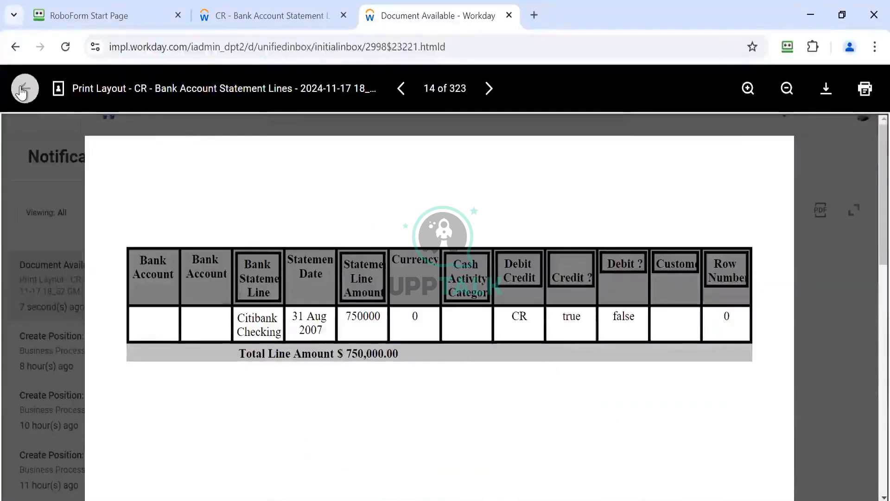
{"action": "left_click", "coordinate": [24, 90]}
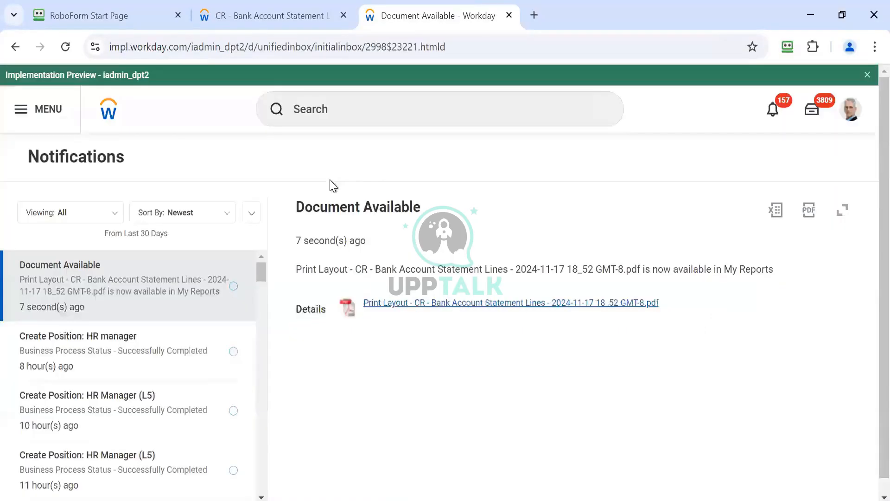
{"action": "left_click", "coordinate": [398, 306]}
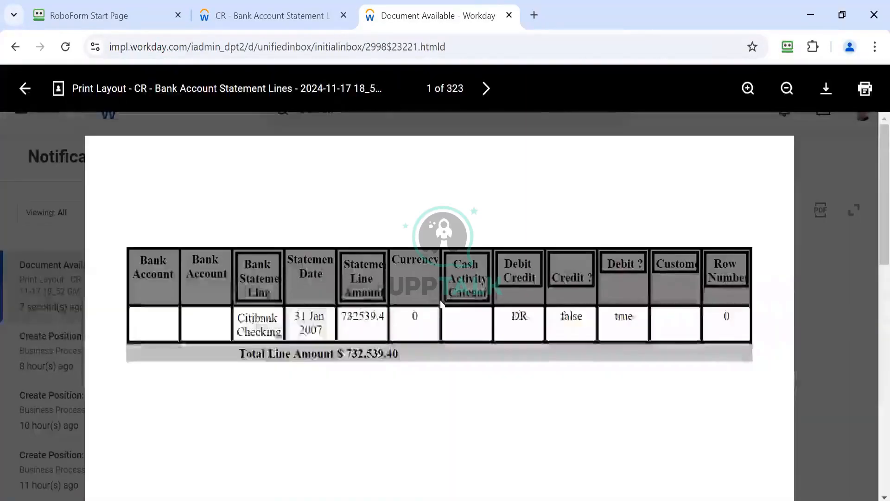
Page through the bank statement lines PDF up to page 23, examining the statement line and its Total Line Amount on each page
{"action": "left_click", "coordinate": [486, 95]}
{"action": "left_click", "coordinate": [486, 95]}
{"action": "left_click", "coordinate": [486, 95]}
{"action": "left_click", "coordinate": [486, 95]}
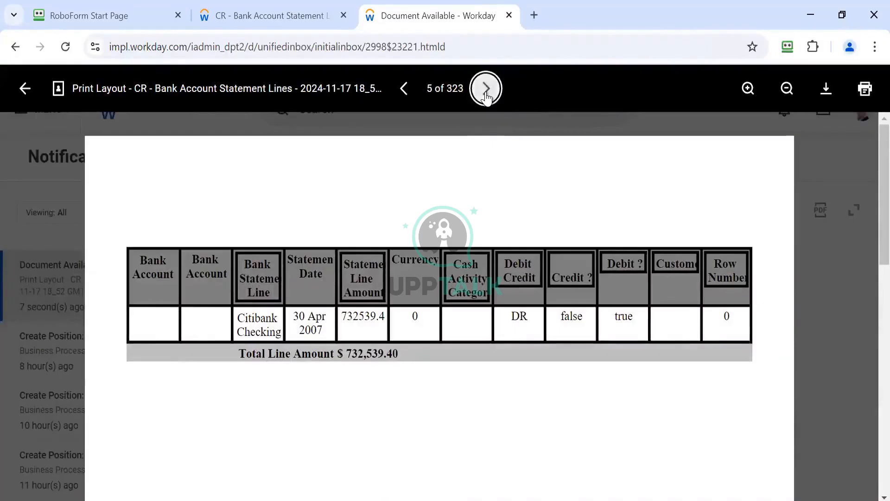
{"action": "left_click", "coordinate": [486, 95]}
{"action": "left_click", "coordinate": [486, 95]}
{"action": "left_click", "coordinate": [486, 95]}
{"action": "left_click", "coordinate": [486, 95]}
{"action": "left_click", "coordinate": [486, 95]}
{"action": "left_click", "coordinate": [487, 95]}
{"action": "left_click", "coordinate": [487, 95]}
{"action": "left_click", "coordinate": [487, 95]}
{"action": "left_click", "coordinate": [487, 96]}
{"action": "left_click", "coordinate": [487, 95]}
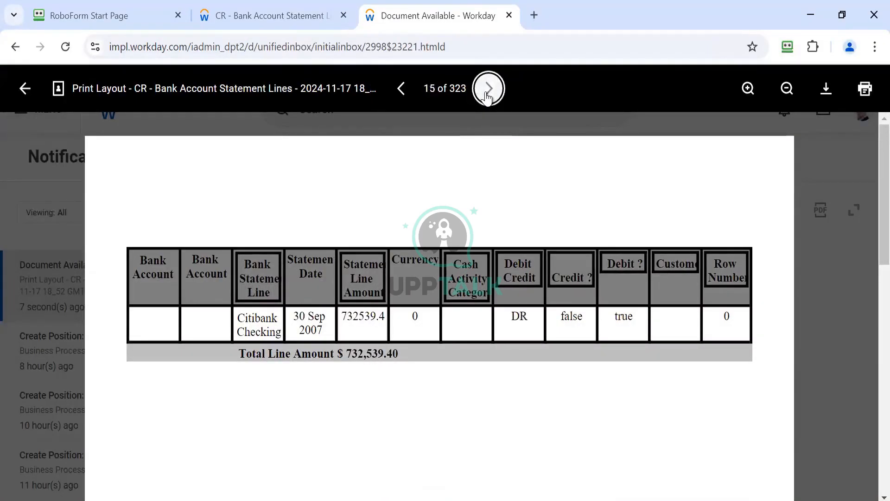
{"action": "left_click", "coordinate": [487, 95]}
{"action": "left_click", "coordinate": [487, 95]}
{"action": "left_click", "coordinate": [487, 95]}
{"action": "left_click", "coordinate": [487, 95]}
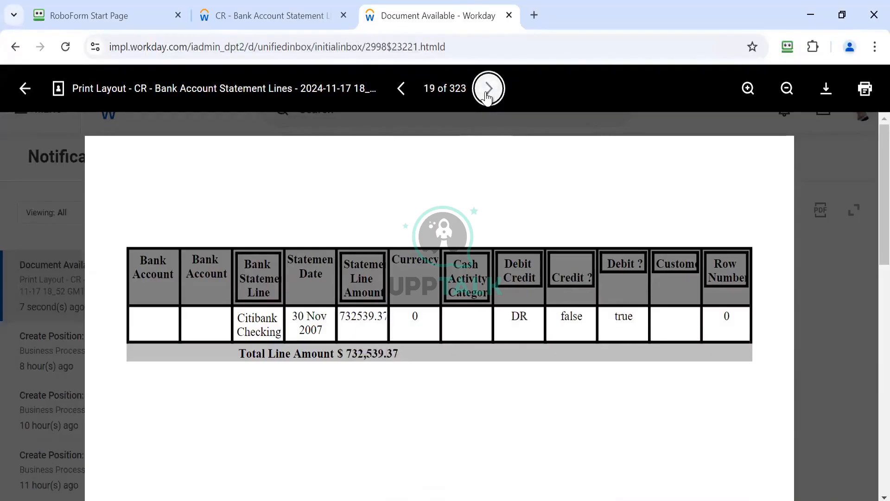
{"action": "left_click", "coordinate": [487, 95]}
{"action": "left_click", "coordinate": [487, 95]}
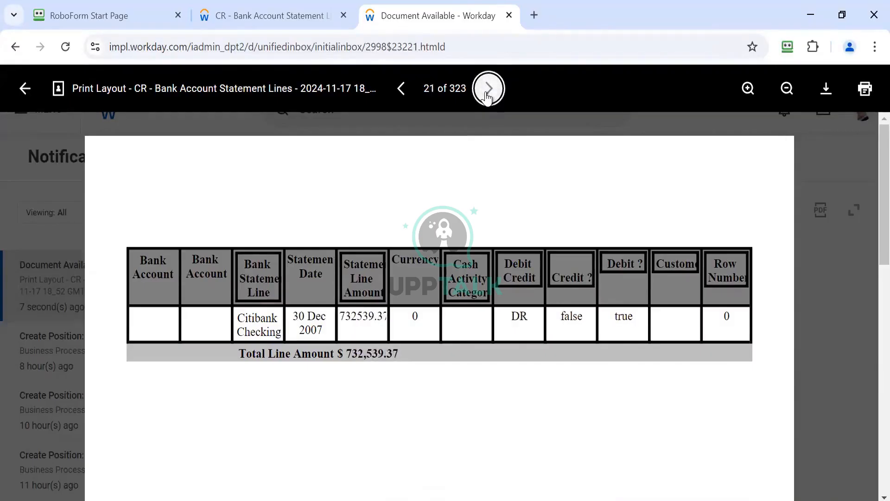
{"action": "left_click", "coordinate": [487, 95]}
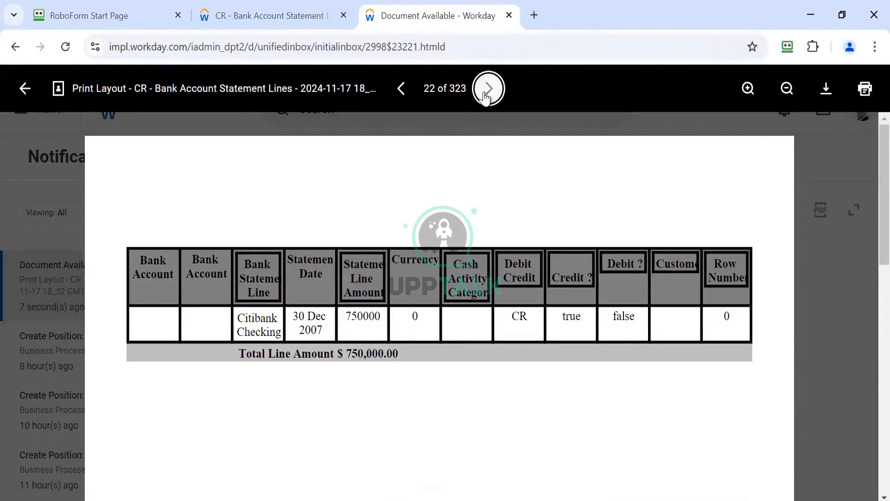
{"action": "left_click", "coordinate": [487, 95]}
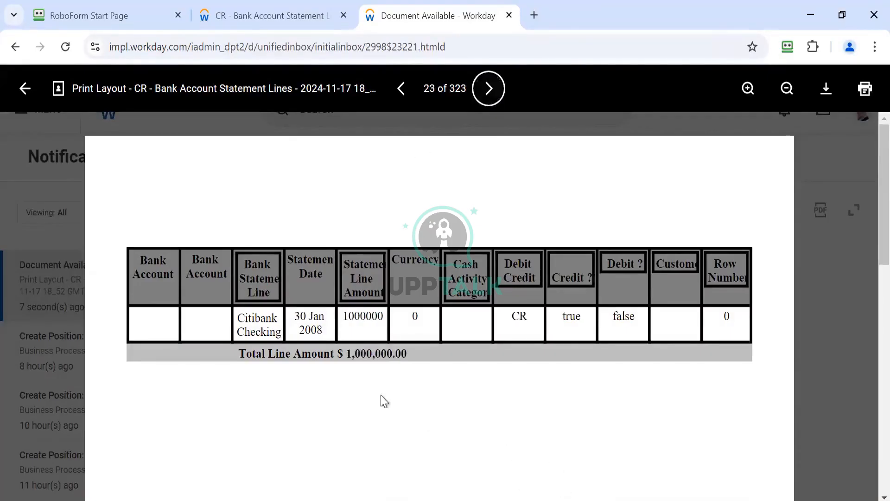